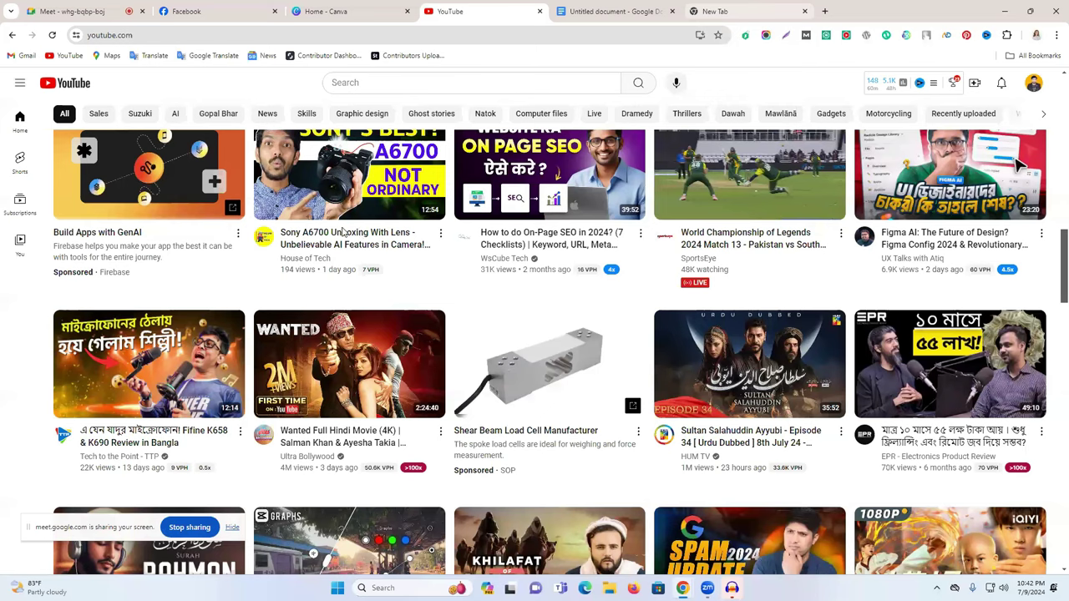
Check the Google Meet call for people waiting to join, and return to the empty browser tab
key("ctrl+6")
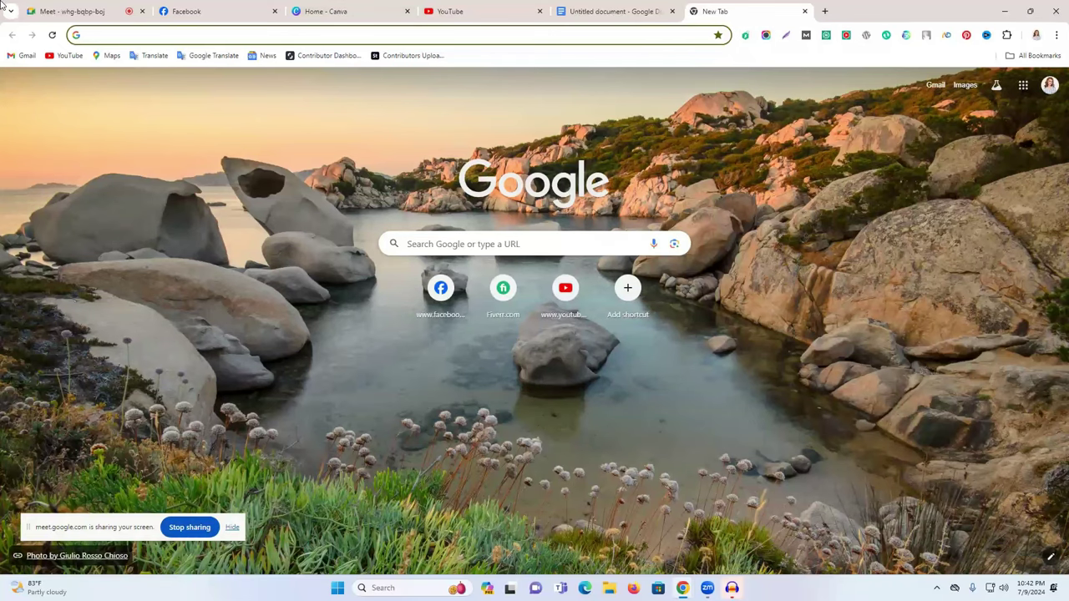
left_click(94, 10)
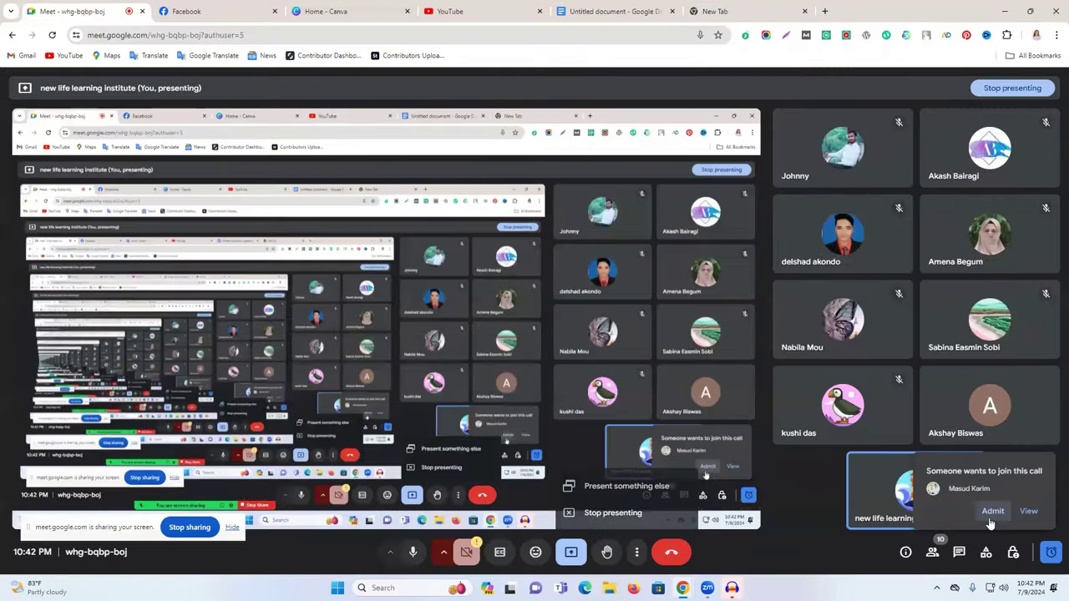
key("ctrl+shift+Tab")
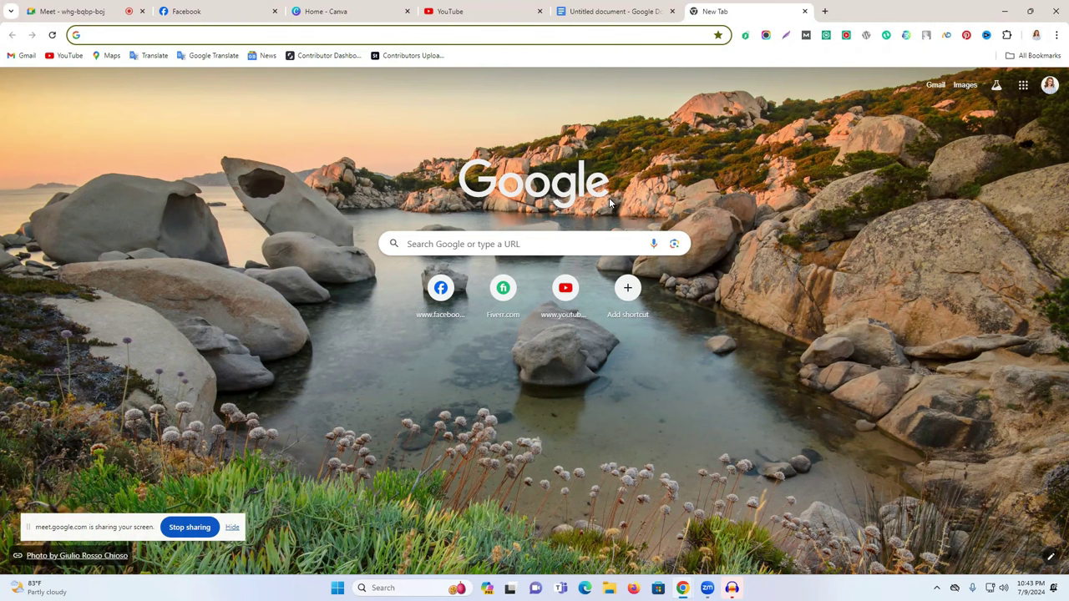
Open the freepik.com website in the empty tab
left_click(530, 37)
type("free")
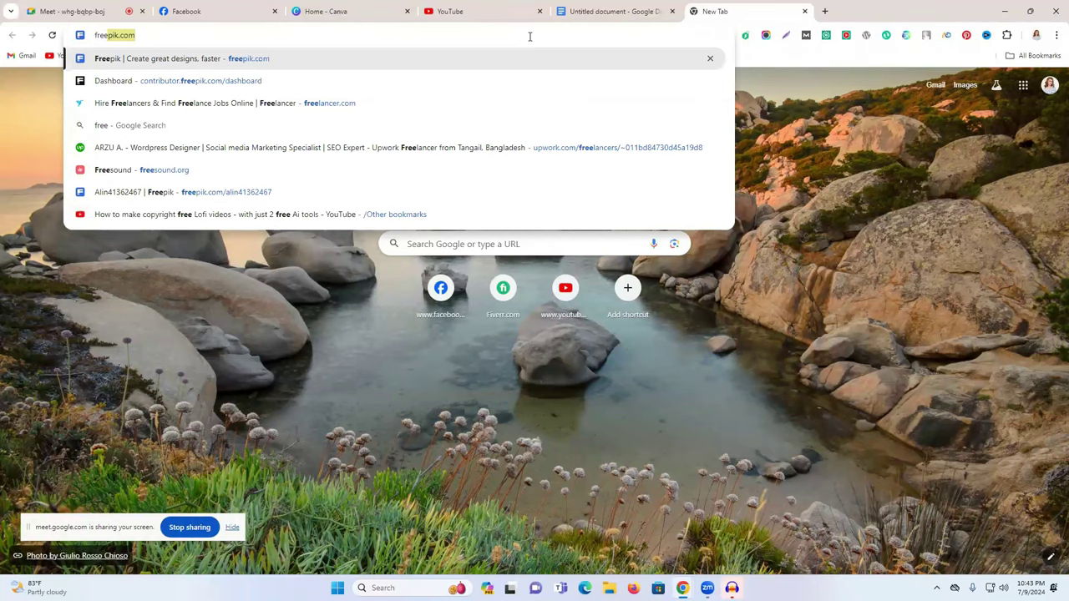
key("Return")
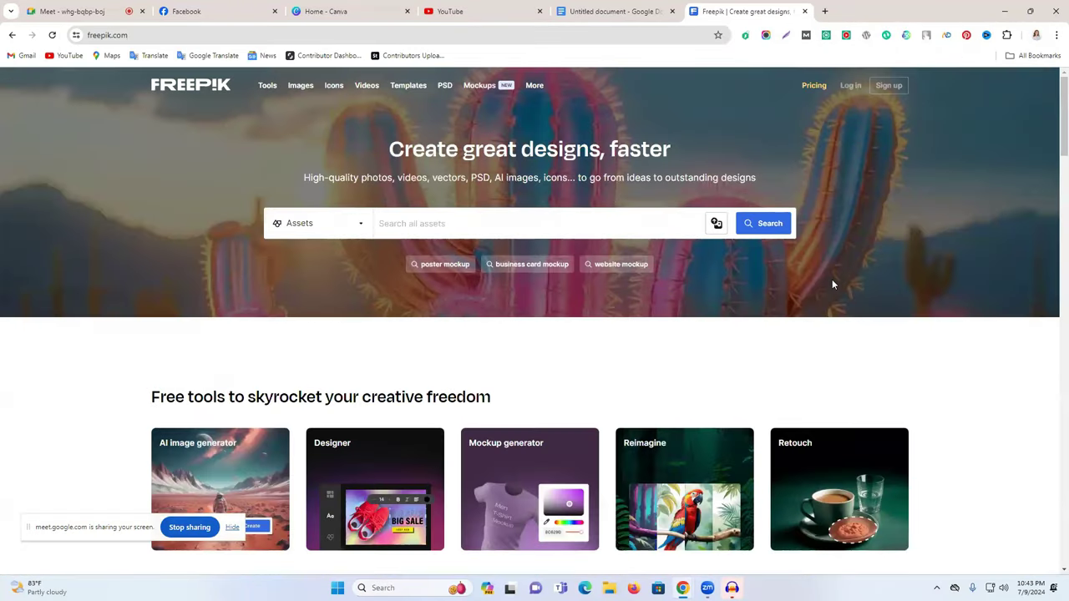
Limit Freepik's assets to Photos and look over the popular results
left_click(302, 223)
left_click(312, 313)
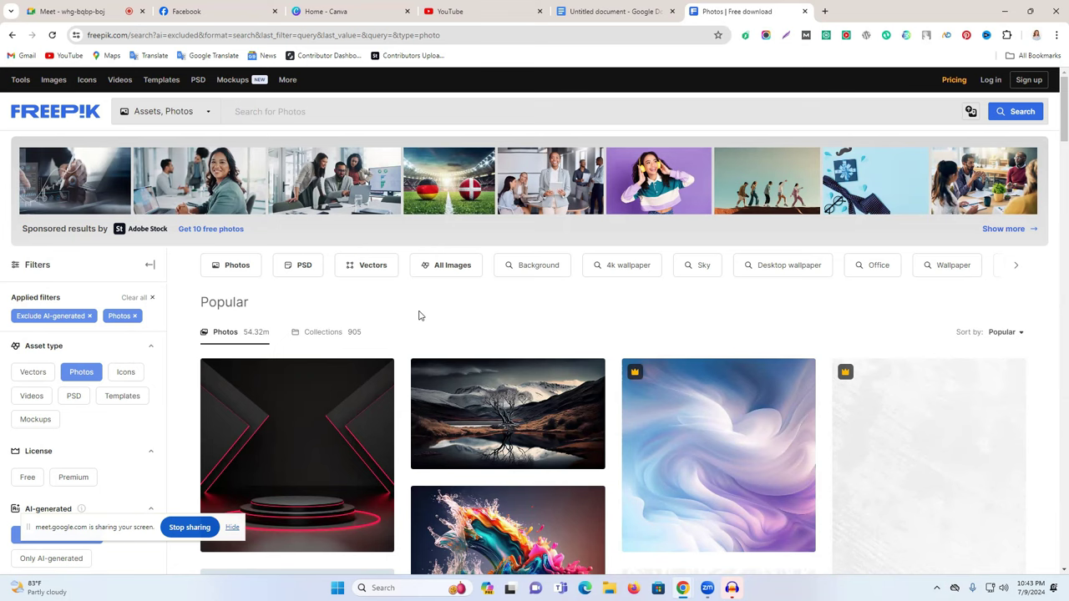
scroll(415, 326, "down", 1)
scroll(415, 326, "up", 1)
Switch to the Google Docs keyword document and skim its first categories, from Technology to Nature
key("ctrl+shift+Tab")
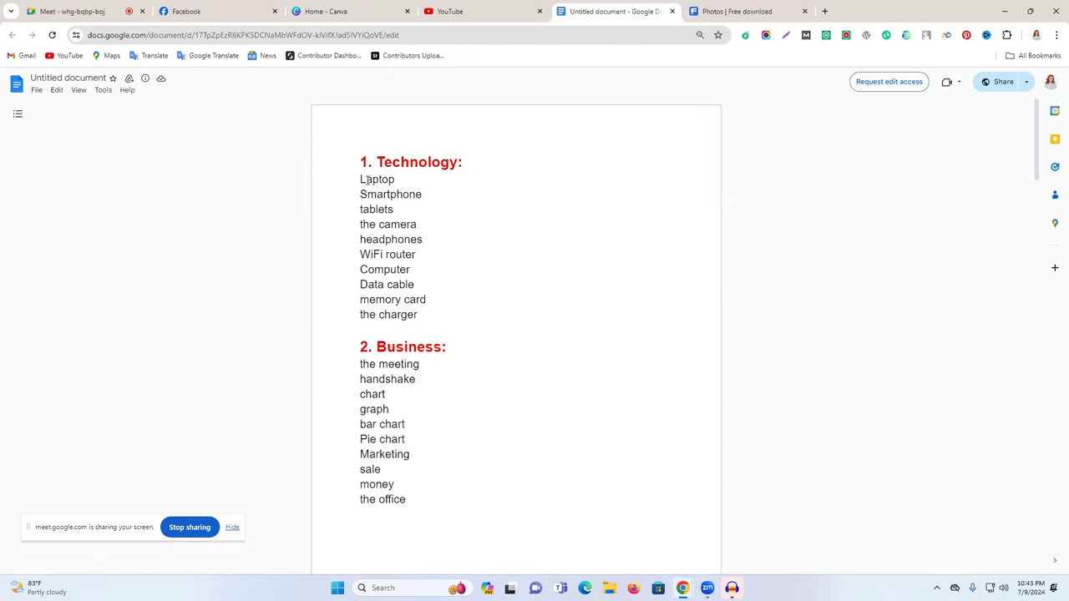
left_click_drag(360, 159, 508, 245)
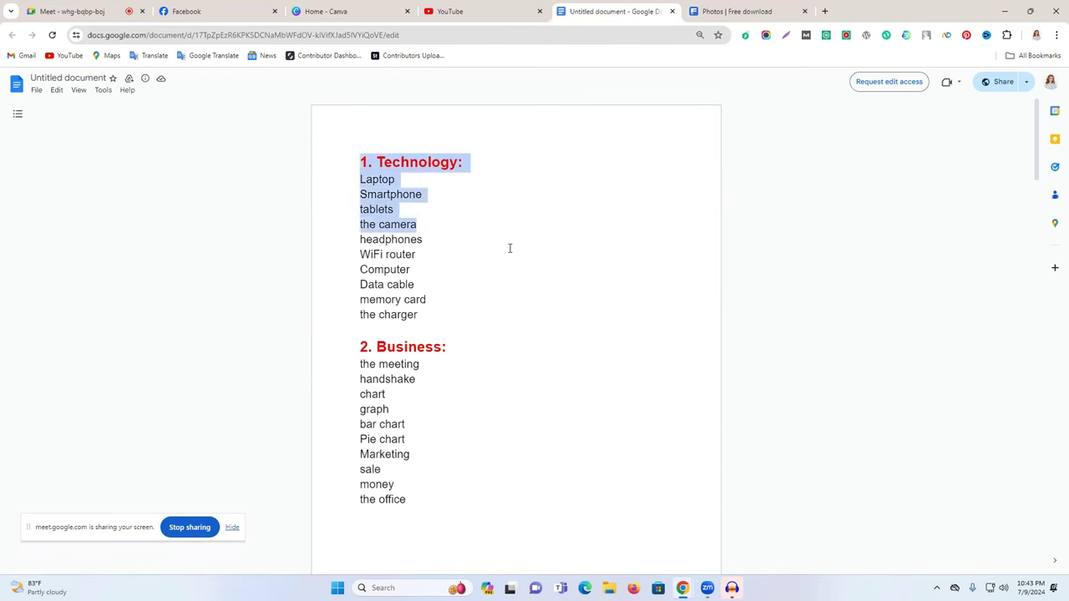
scroll(507, 245, "down", 5)
scroll(510, 248, "down", 2)
scroll(508, 246, "up", 7)
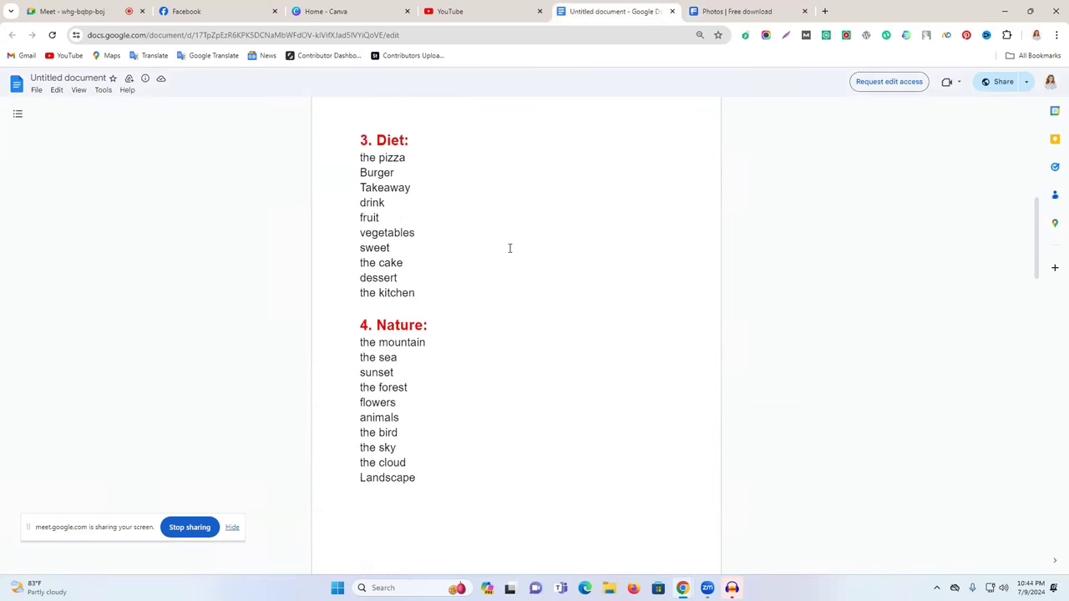
scroll(458, 264, "up", 1)
left_click(556, 244)
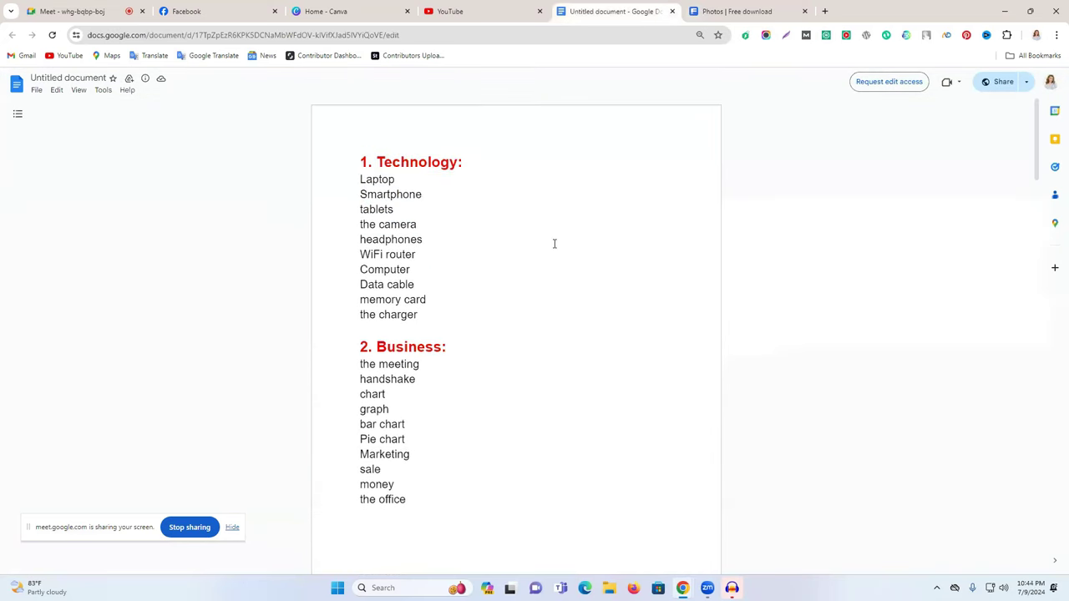
Point out the Technology heading and highlight its keyword list from Laptop to the charger
triple_click(396, 158)
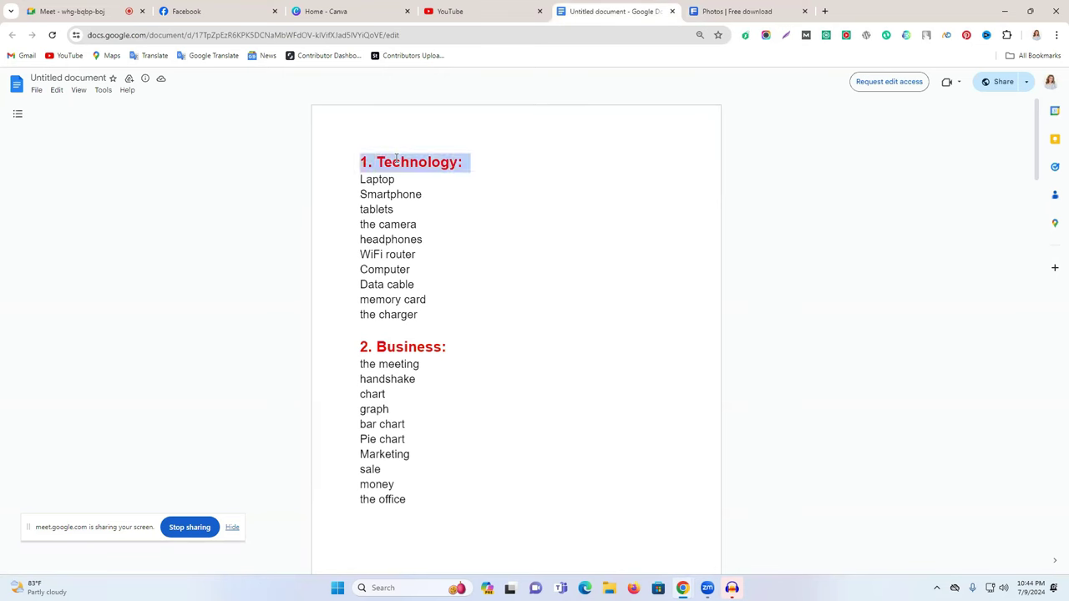
triple_click(396, 159)
left_click_drag(357, 178, 410, 179)
triple_click(413, 165)
triple_click(413, 165)
double_click(422, 163)
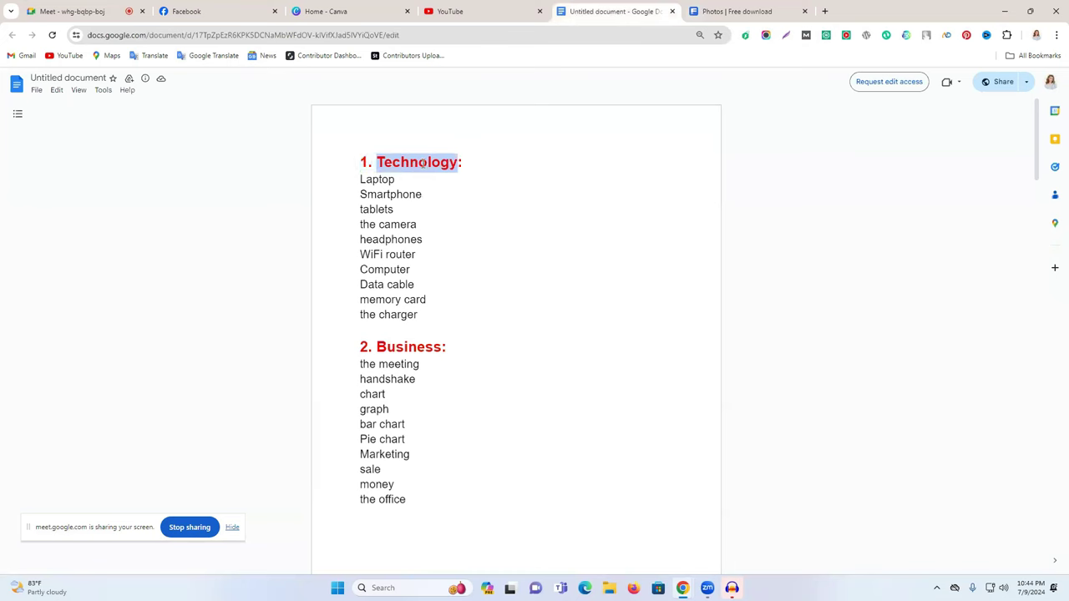
double_click(378, 180)
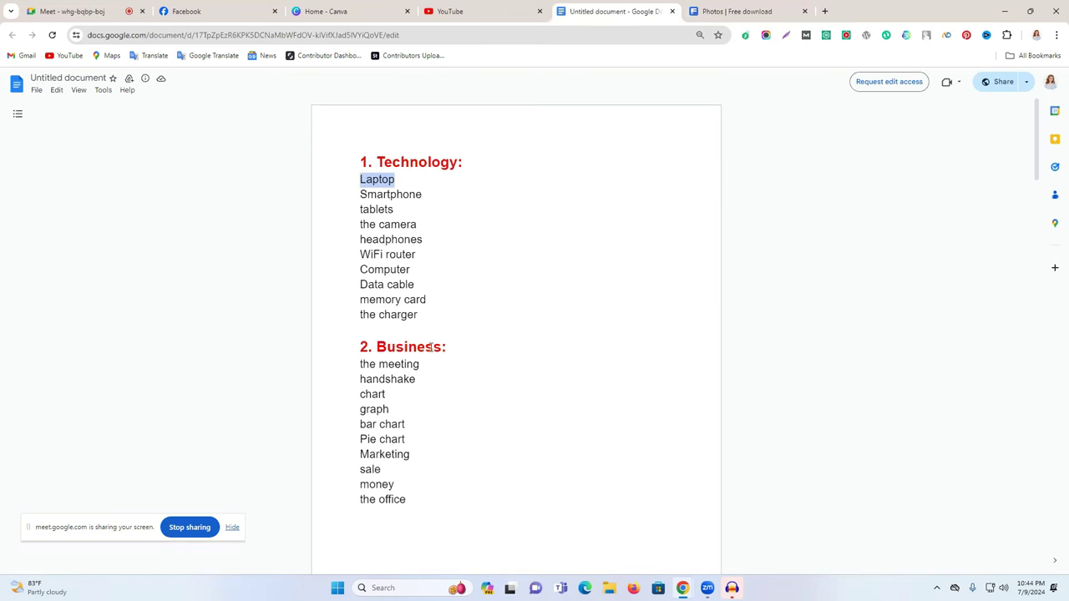
left_click_drag(419, 314, 404, 155)
triple_click(397, 164)
left_click_drag(433, 319, 358, 183)
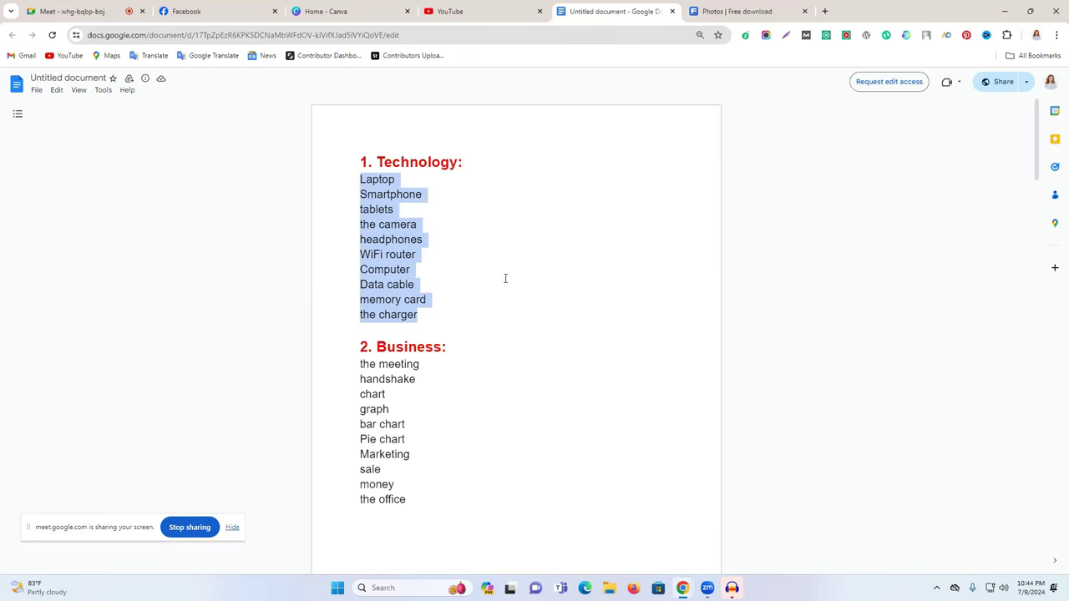
Review the remaining keyword categories through 10. Other, and highlight the Burger keyword under Diet
scroll(510, 292, "down", 5)
scroll(512, 309, "down", 20)
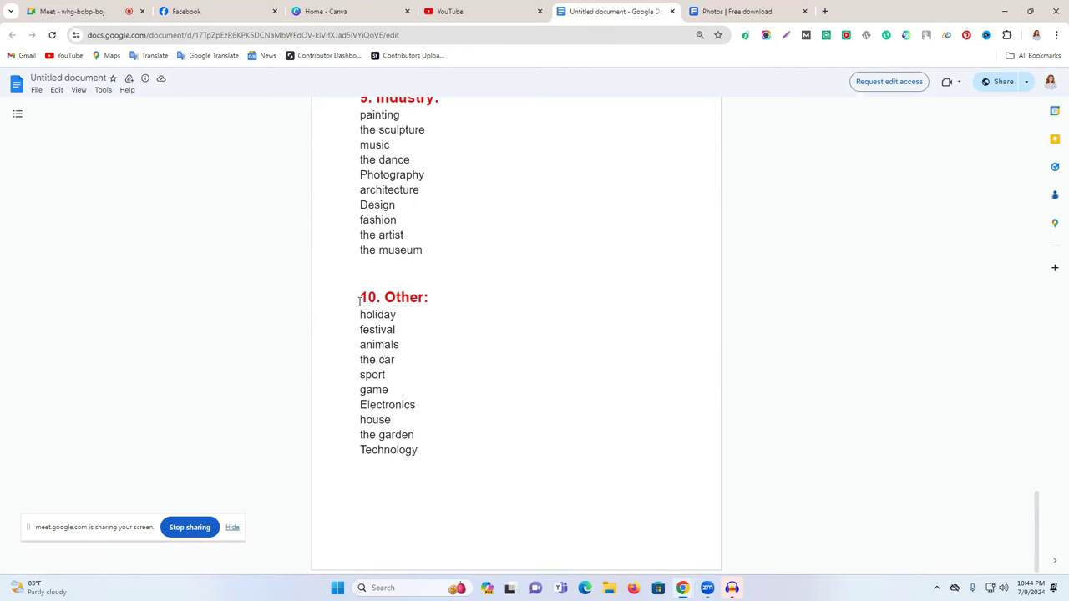
scroll(466, 326, "up", 6)
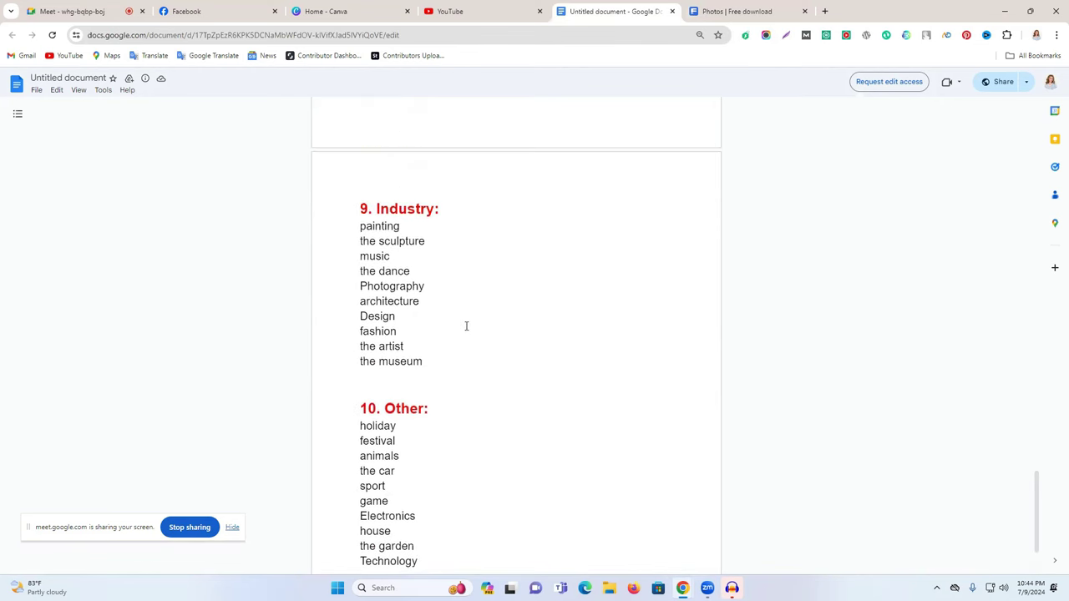
scroll(550, 315, "up", 9)
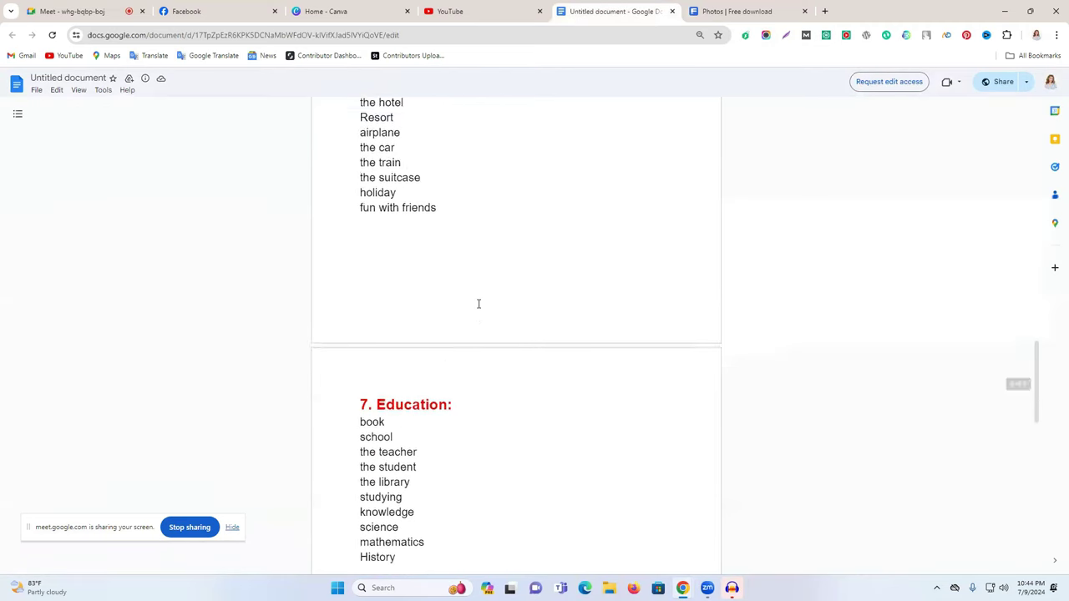
scroll(478, 303, "up", 8)
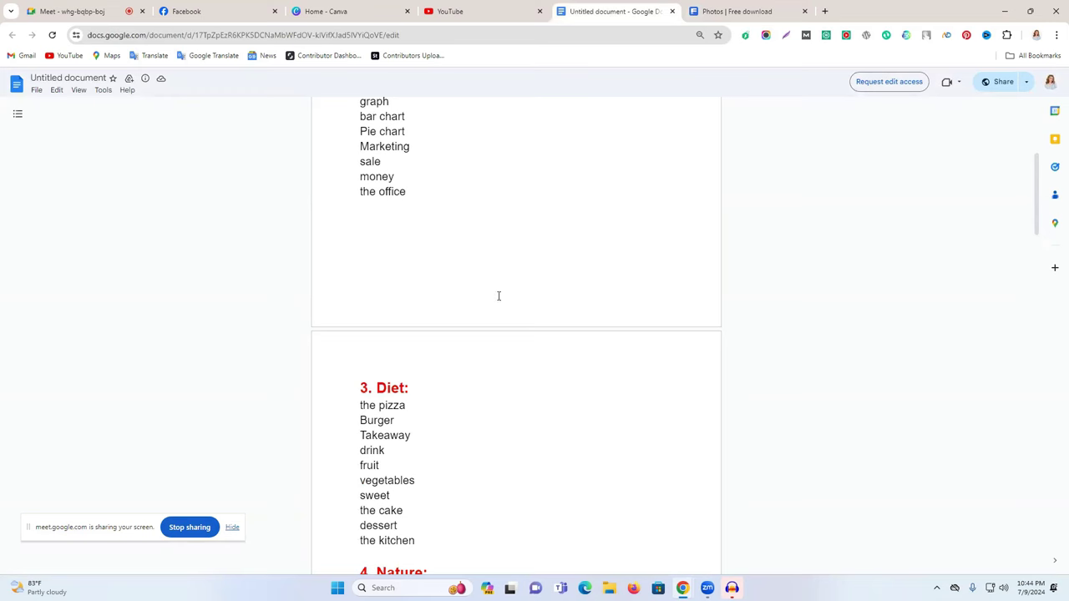
scroll(499, 295, "down", 1)
double_click(382, 310)
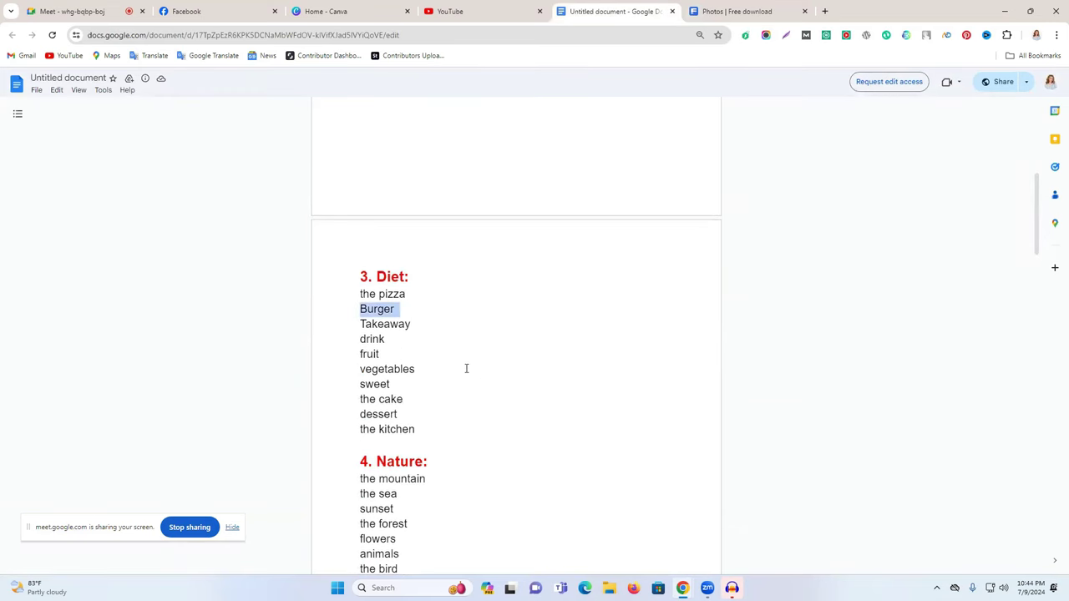
left_click(381, 309)
double_click(381, 309)
Open ideogram.ai/t/explore in a new browser tab
left_click(824, 10)
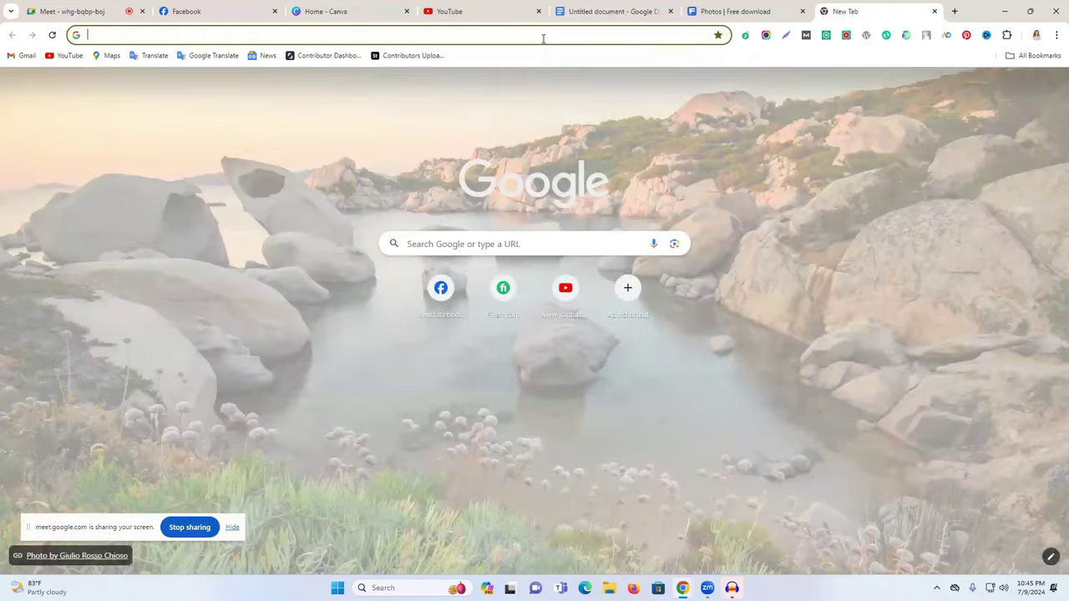
type("ideogram.ai/t/explore")
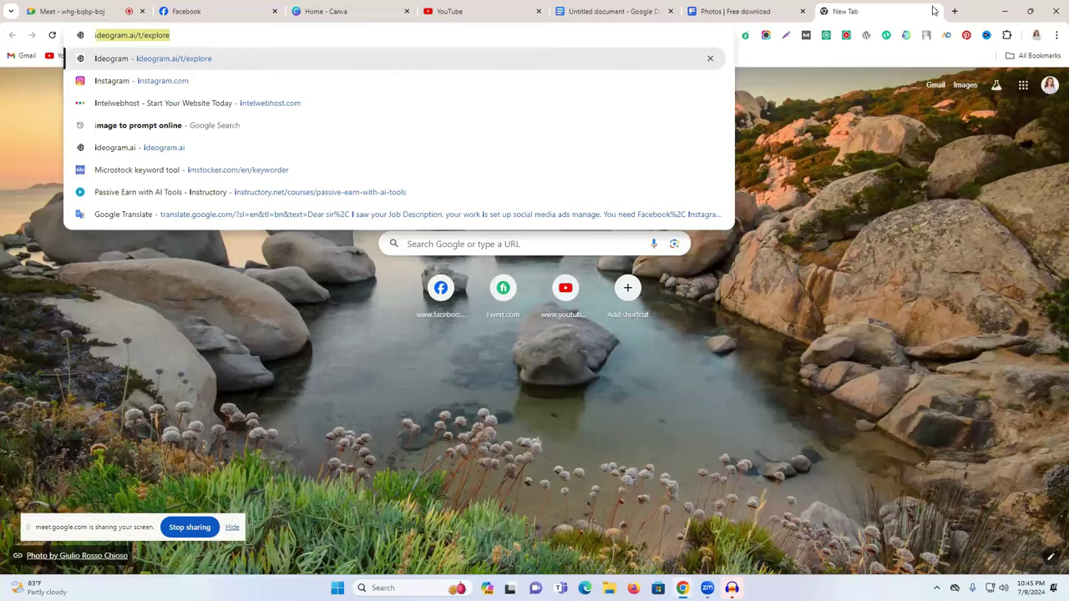
key("Return")
Open leonardo.ai in another new tab, launch its app and close the landing page
left_click(954, 10)
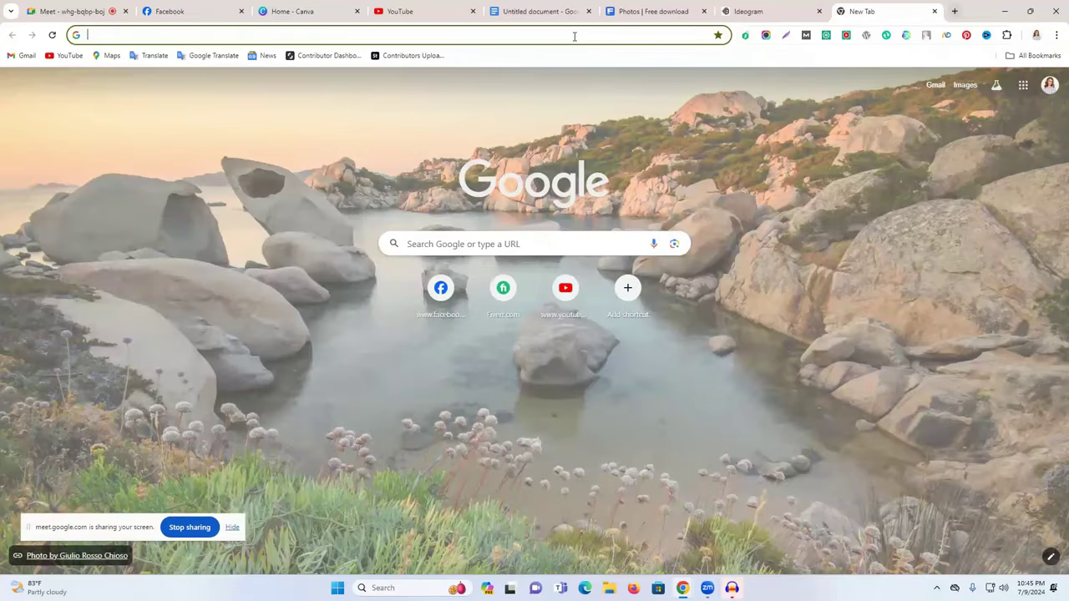
left_click(574, 36)
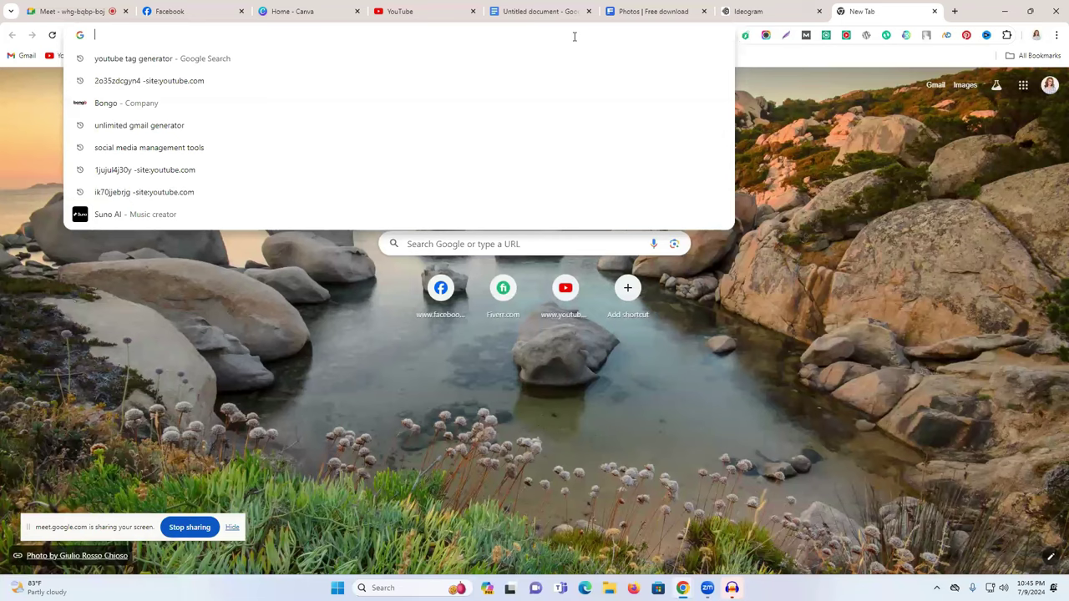
type("leonardo.ai")
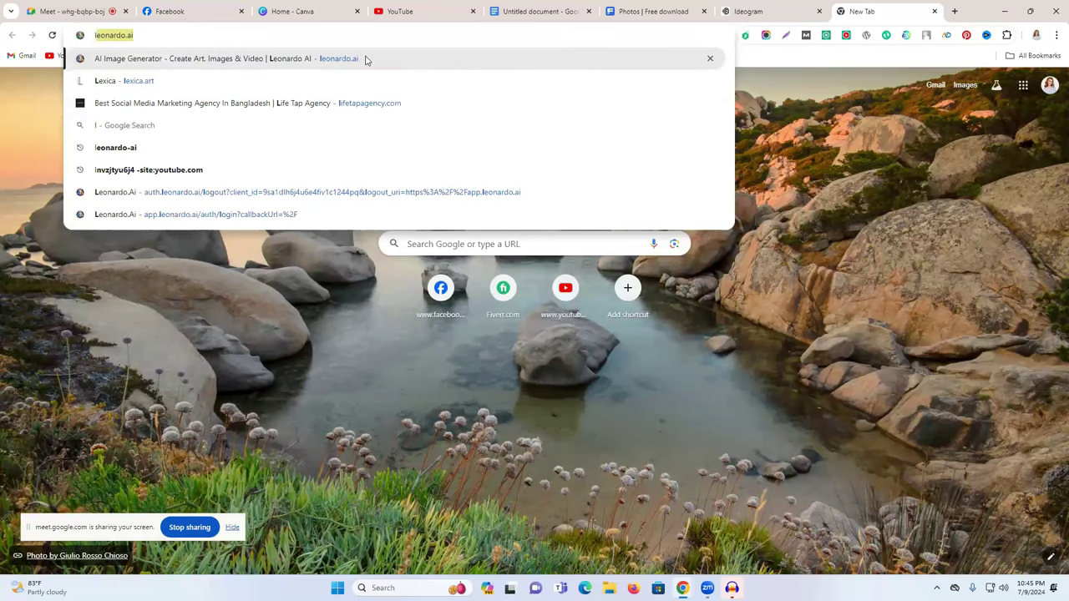
left_click(401, 62)
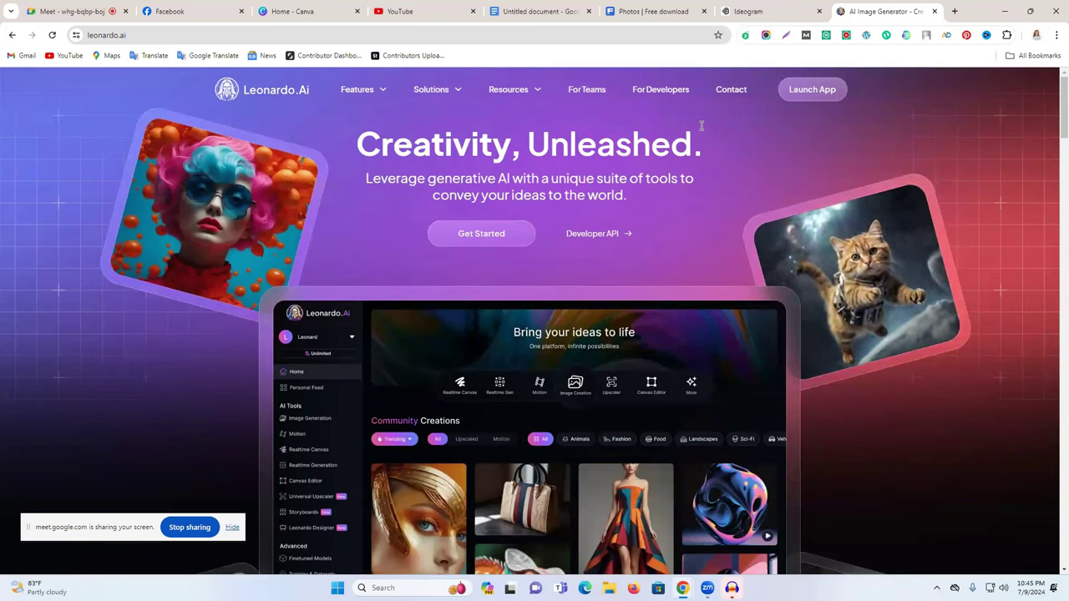
left_click(809, 93)
left_click(832, 10)
Switch to Ideogram, look through the Explore gallery and open the image prompt box with its generation settings
left_click(697, 8)
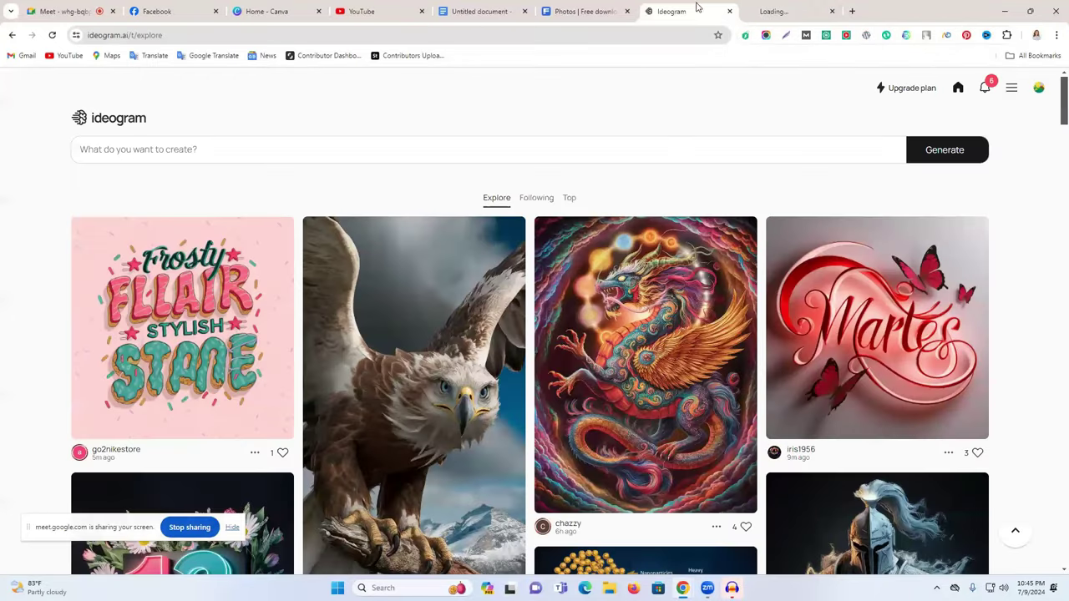
scroll(627, 430, "down", 3)
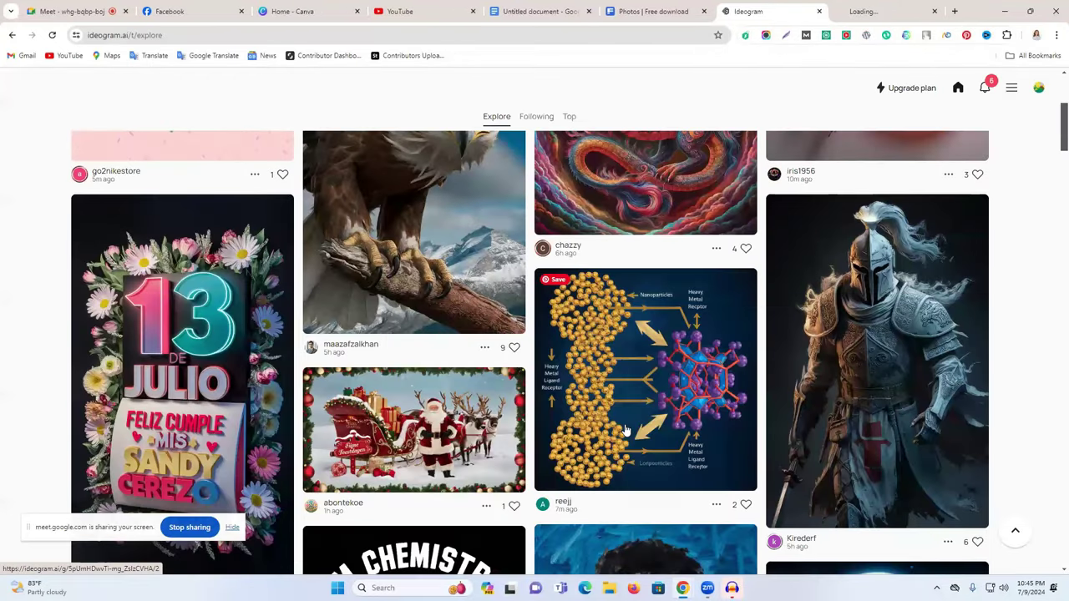
scroll(628, 427, "up", 3)
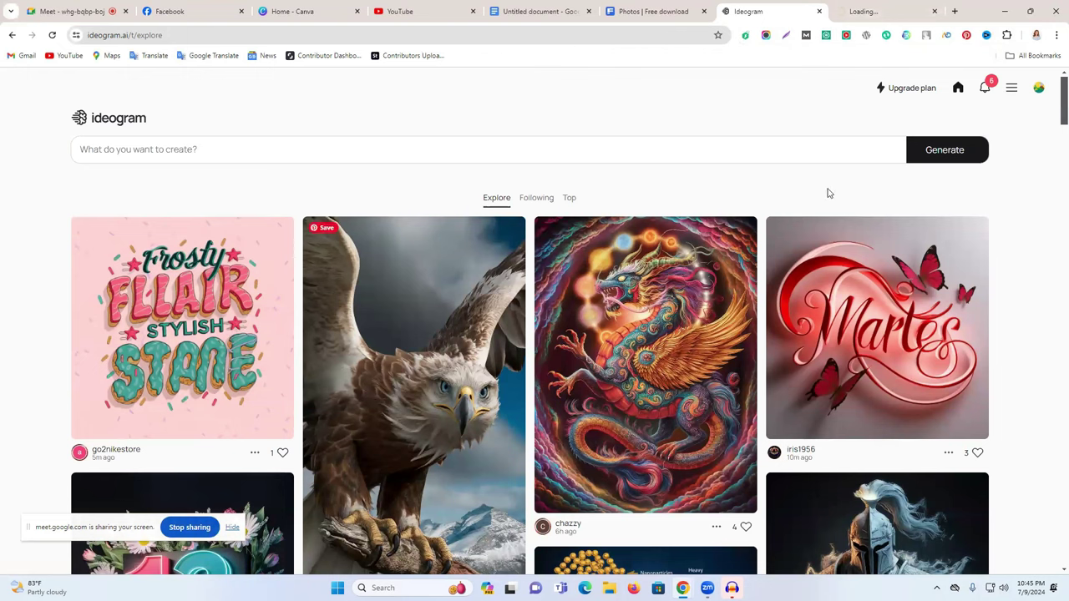
left_click(252, 155)
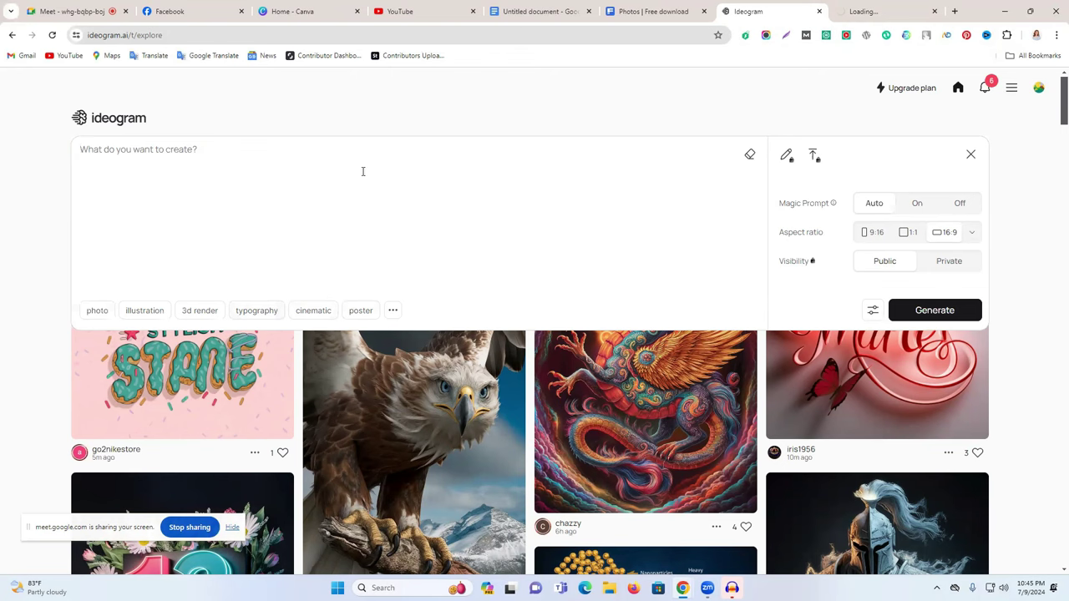
left_click(286, 154)
Switch to the Leonardo.Ai app and look over its Community Creations on the home page
left_click(877, 10)
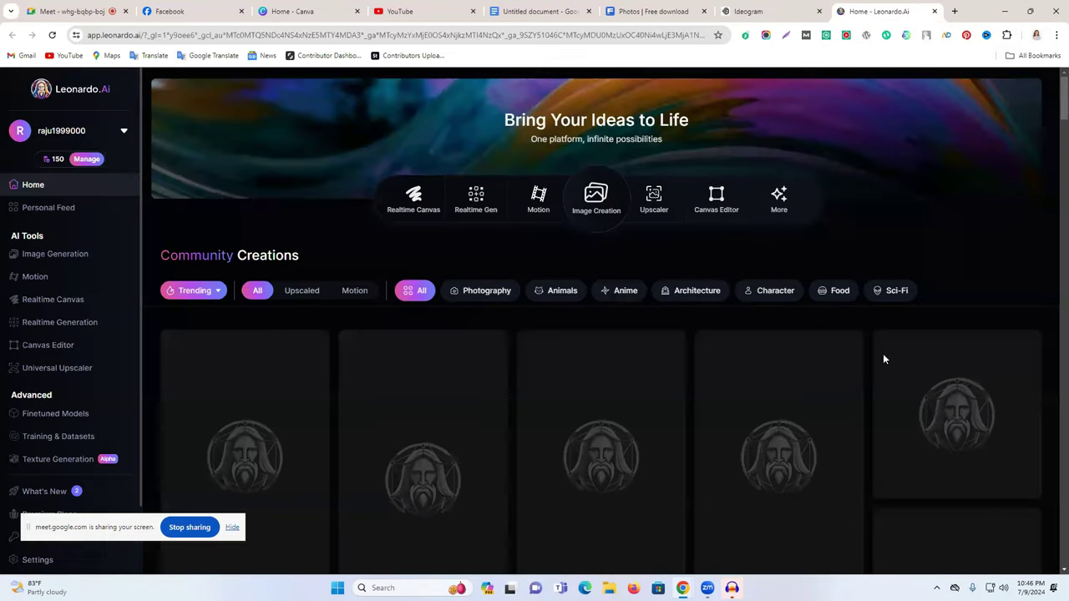
scroll(747, 488, "down", 1)
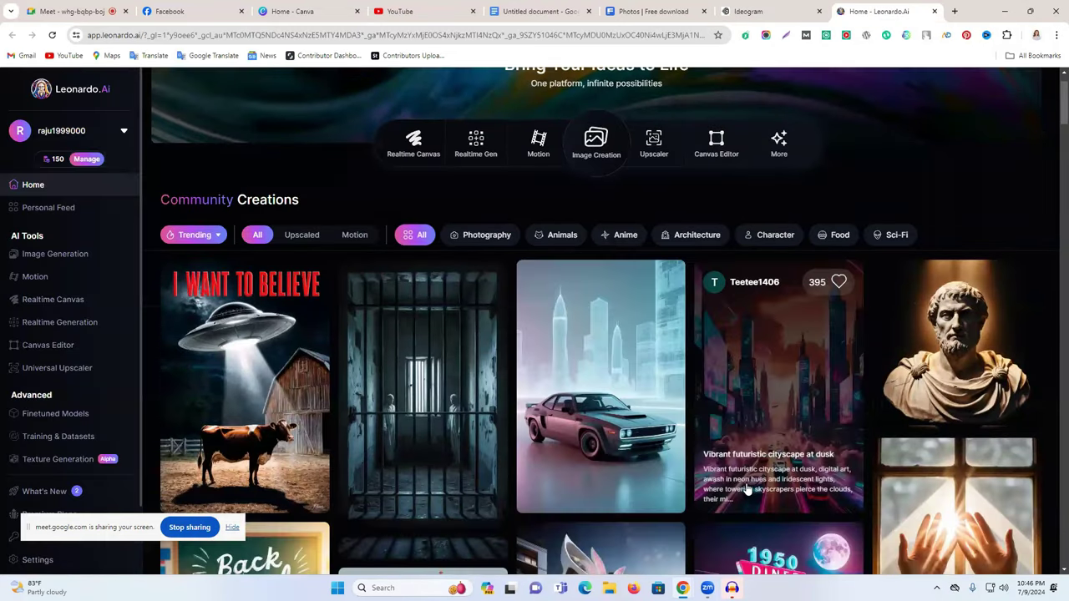
scroll(747, 488, "up", 1)
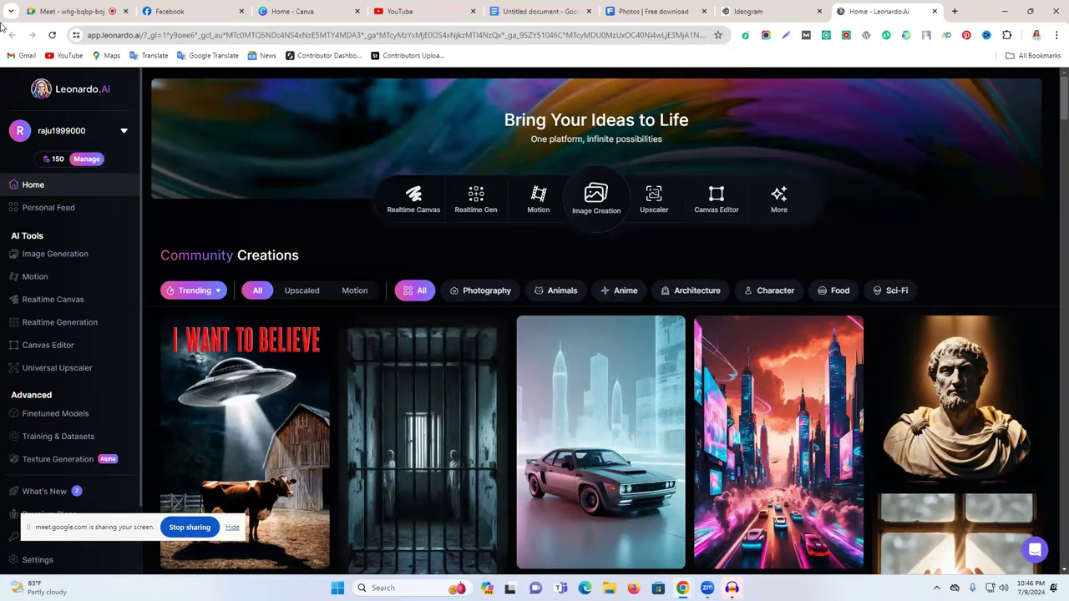
Admit the waiting participant to the Google Meet call and return to Leonardo.Ai's Community Creations
left_click(67, 11)
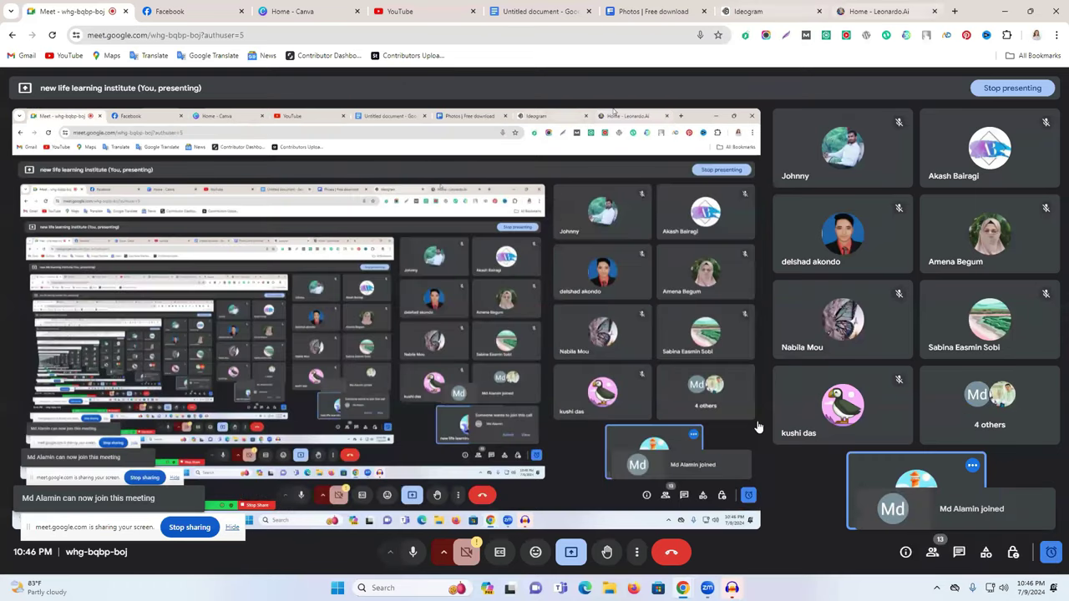
left_click(860, 8)
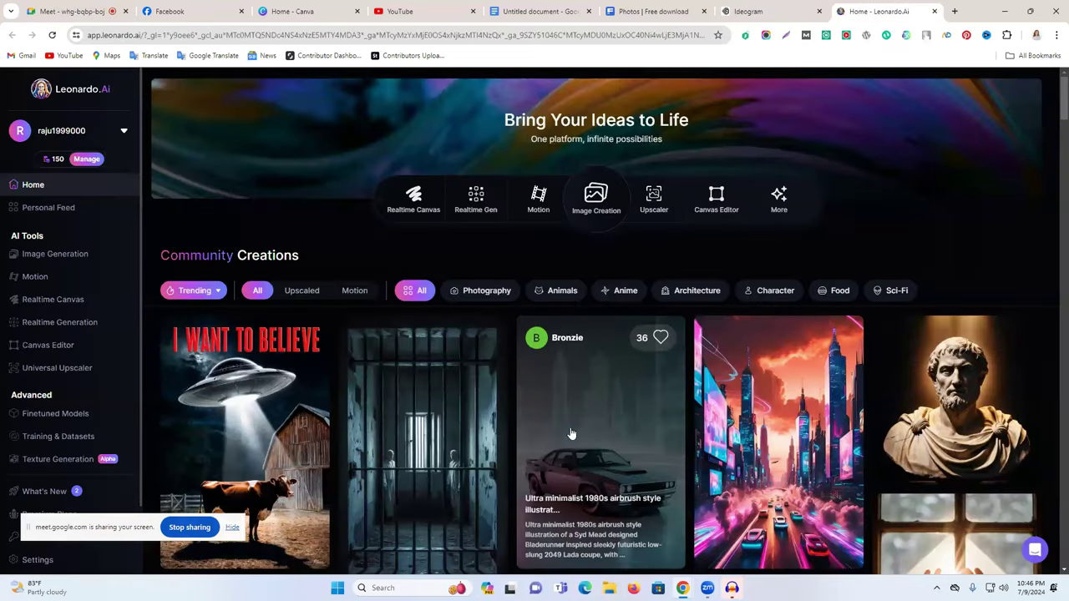
scroll(763, 347, "down", 2)
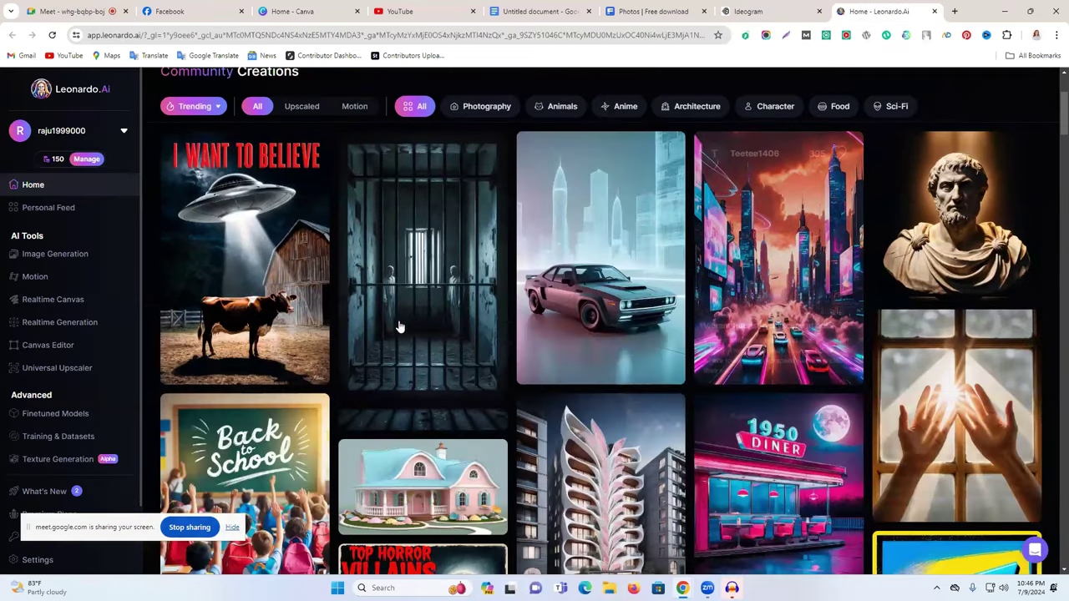
Open Leonardo.Ai's Image Generation tool and clear the sample cityscape prompt
scroll(399, 327, "up", 2)
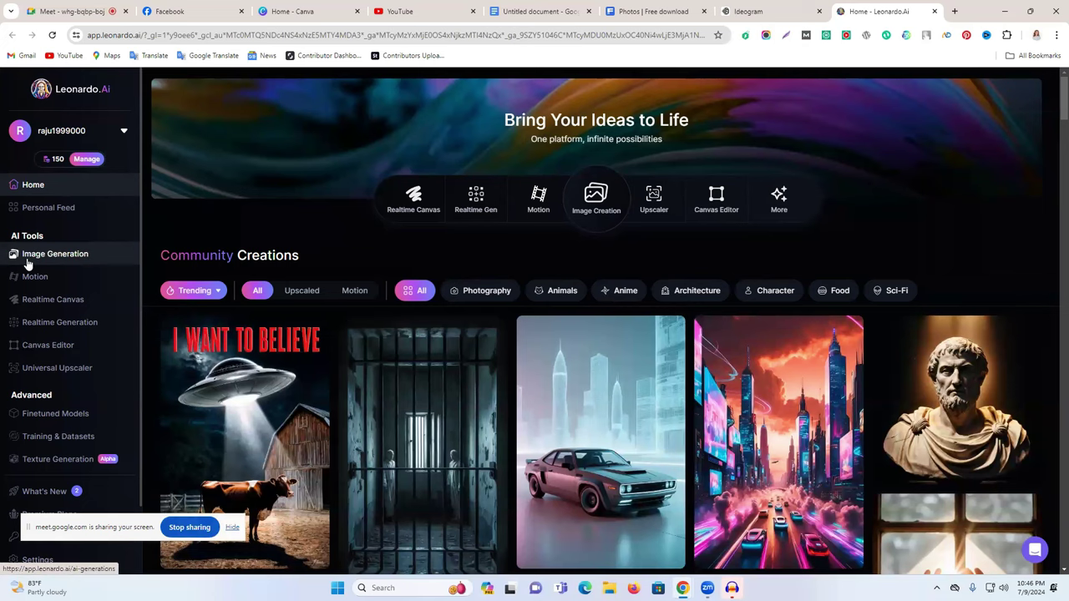
left_click(60, 262)
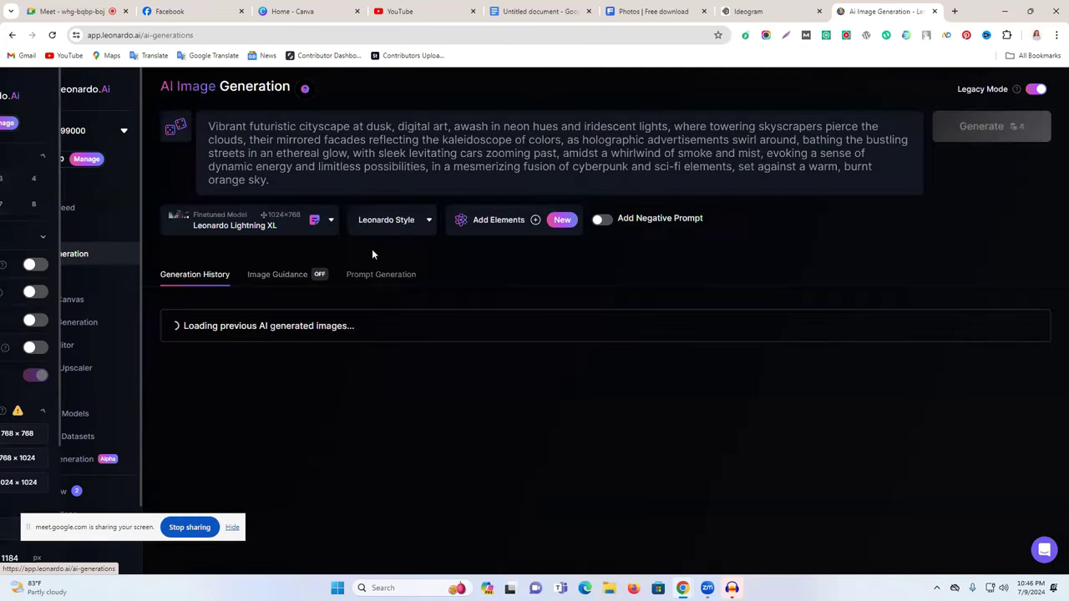
triple_click(466, 151)
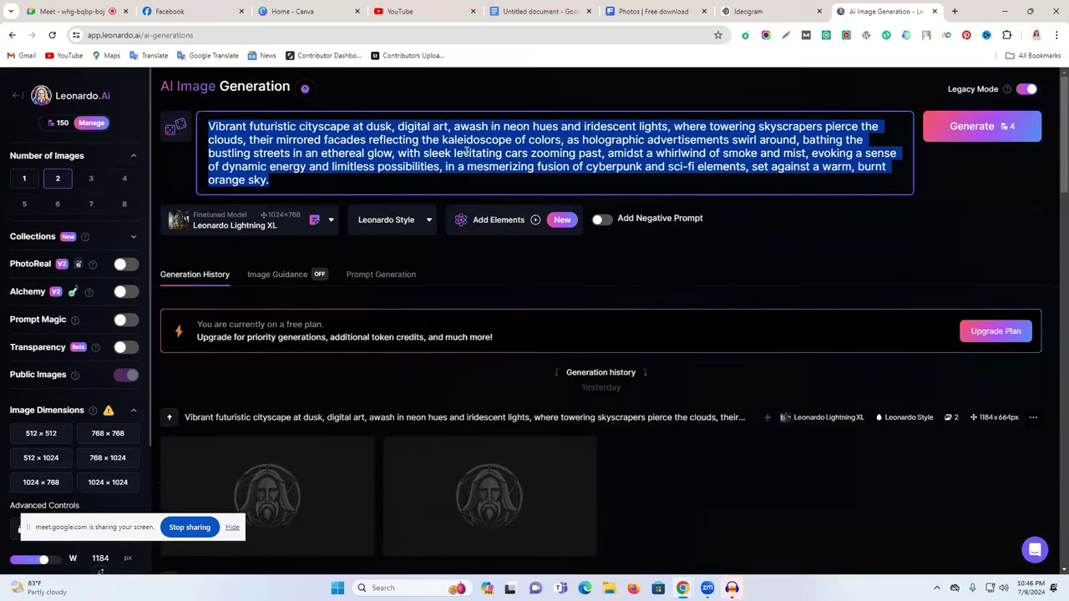
key("BackSpace")
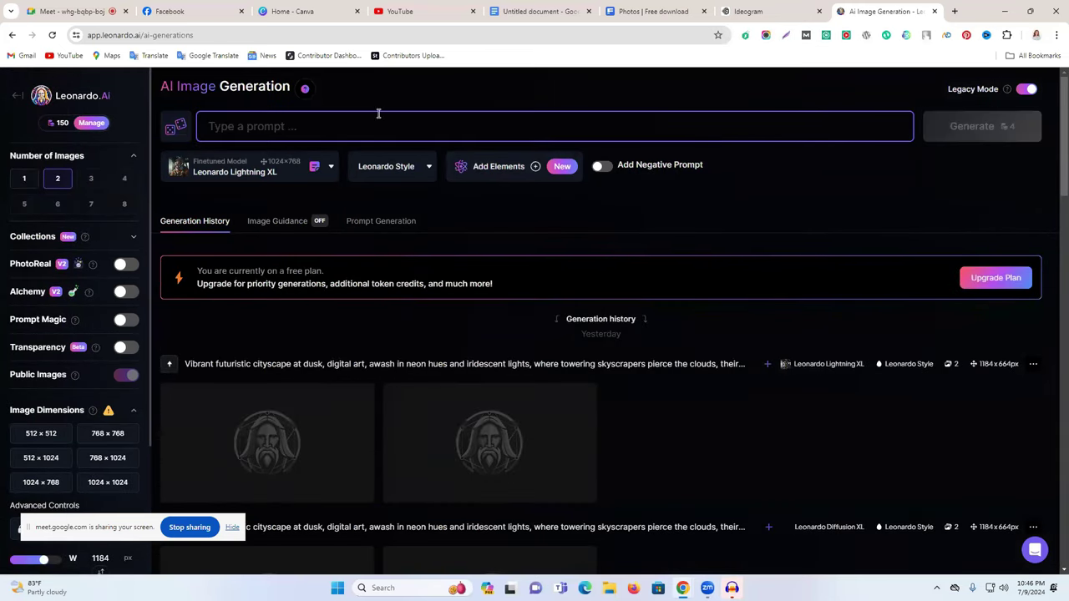
Switch to the Google Docs keyword list and copy the word "Burger" from the Diet section
left_click(538, 11)
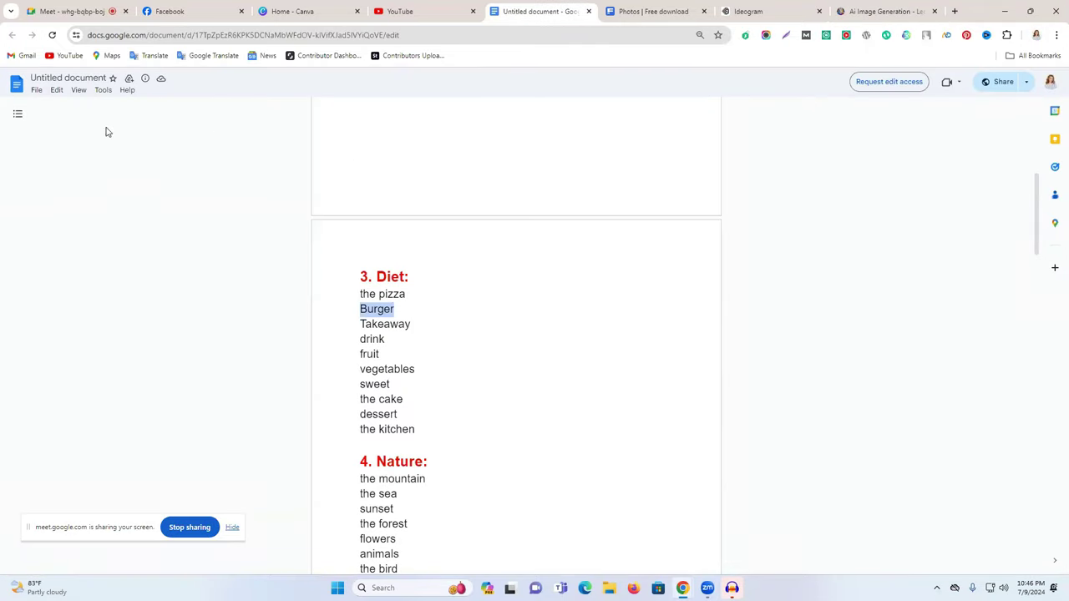
left_click(52, 77)
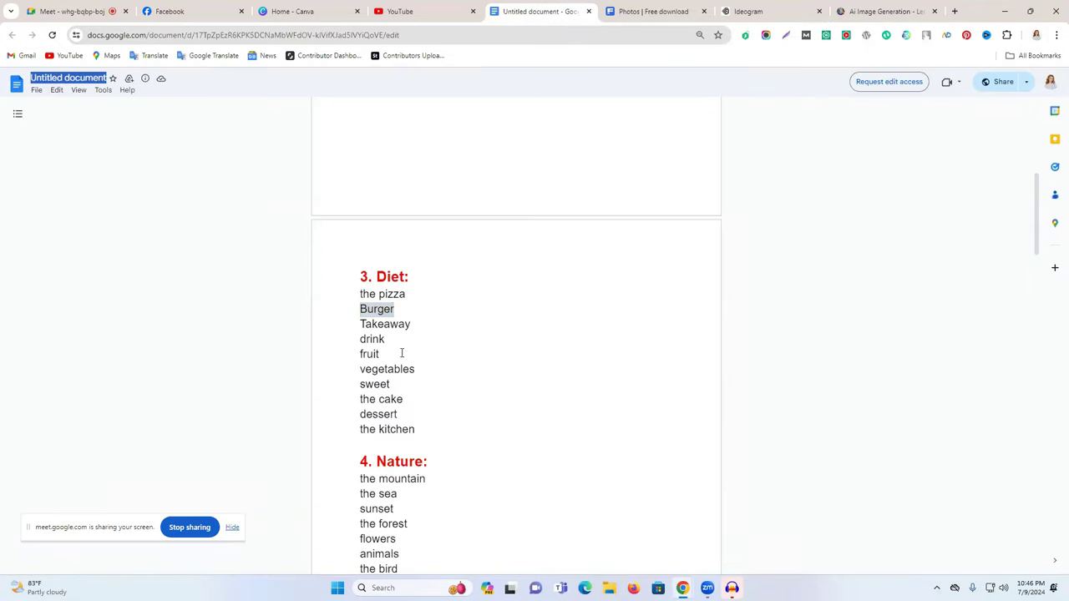
double_click(376, 310)
key("ctrl+c")
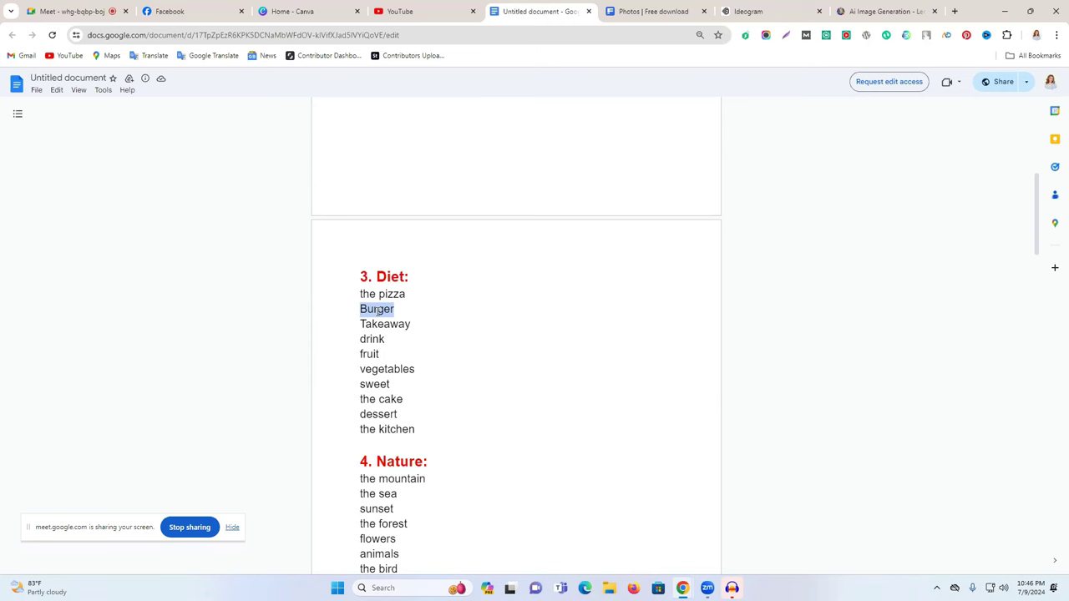
Return to Leonardo.Ai, paste "Burger" as the prompt and generate the images
left_click(902, 9)
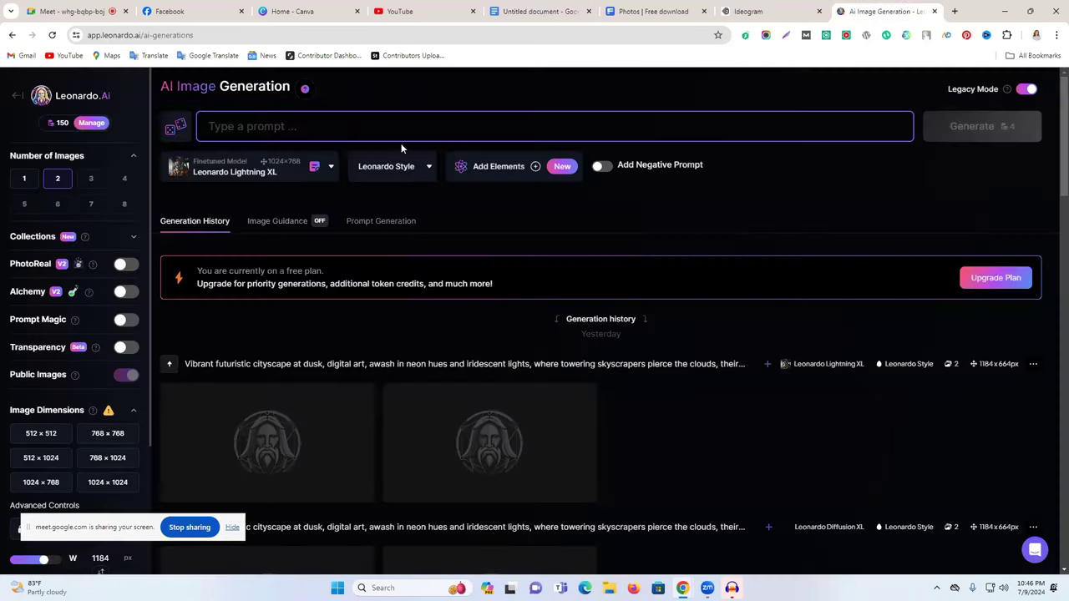
left_click(340, 129)
key("ctrl+v")
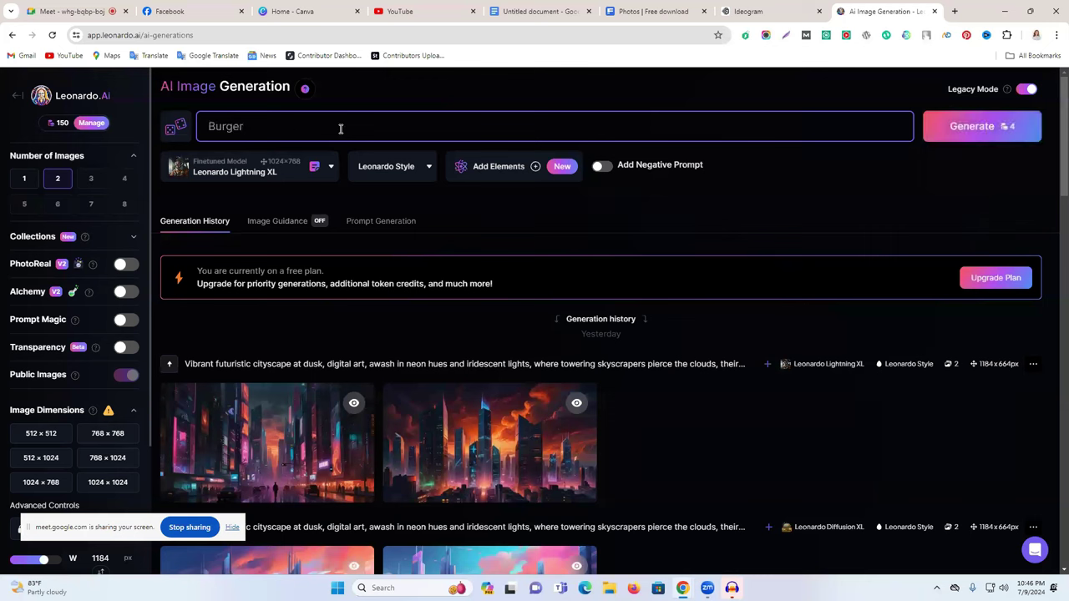
left_click(986, 135)
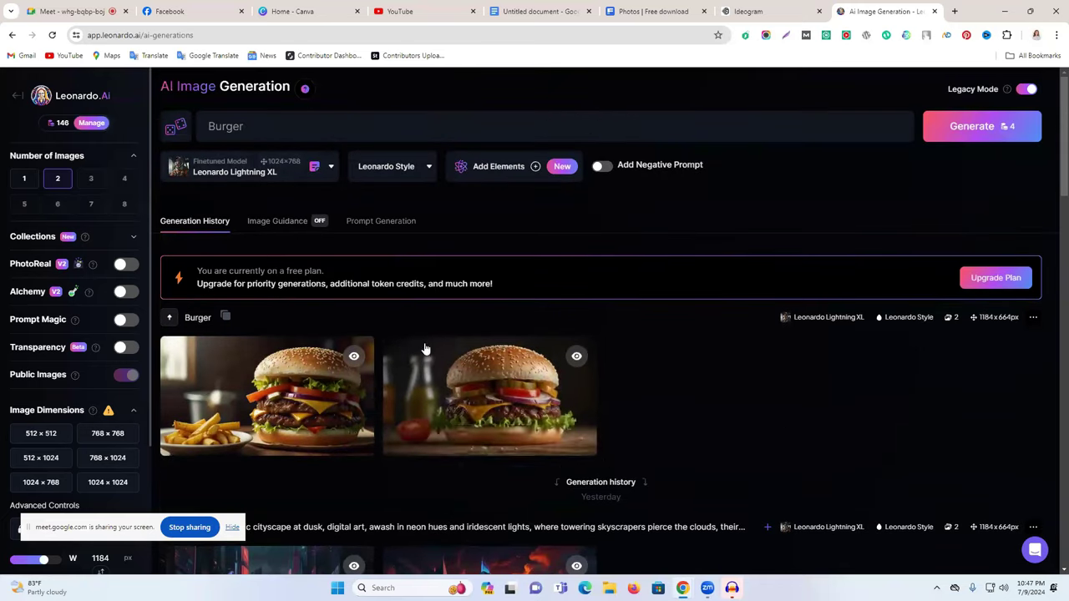
View the generated burger image with the bottles and tomato at full size and close the preview
mouse_move(481, 378)
left_click(634, 369)
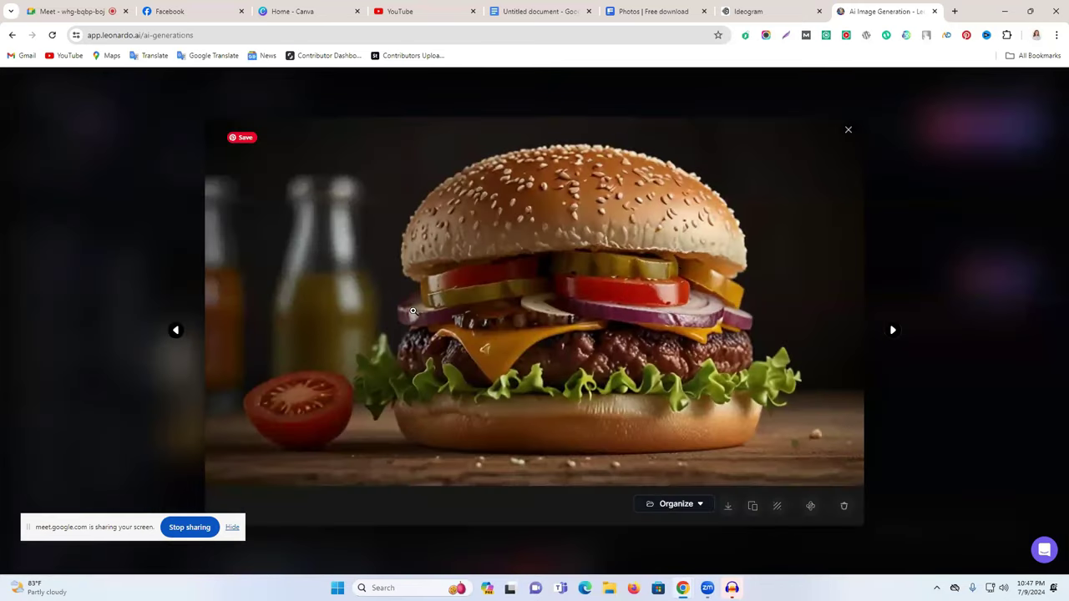
left_click(848, 131)
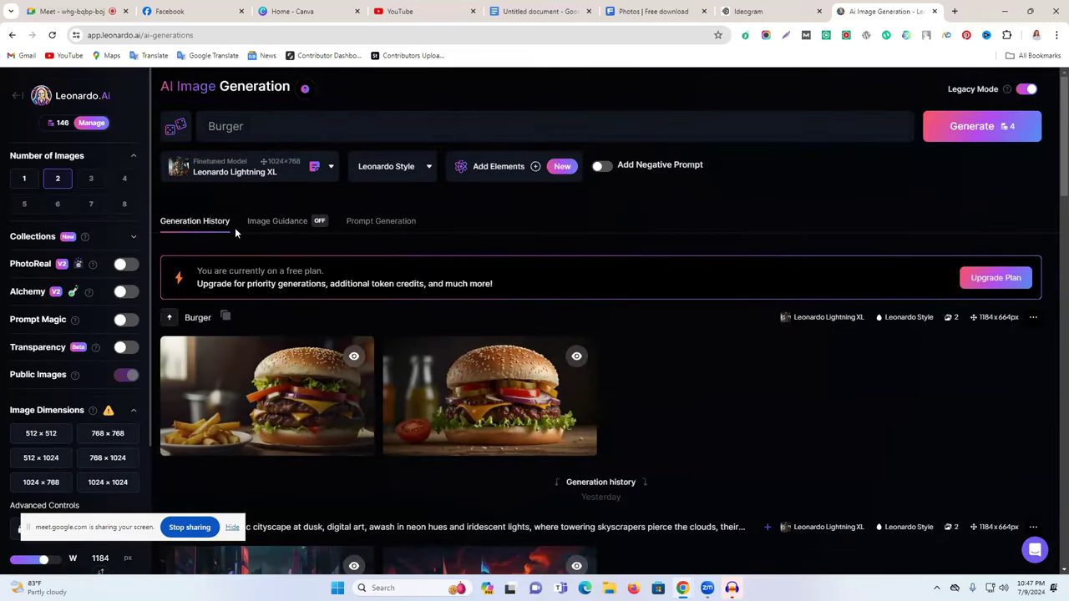
Set the image dimensions to 768 × 1024 and the number of images to 4, and generate the Burger prompt again
left_click(102, 464)
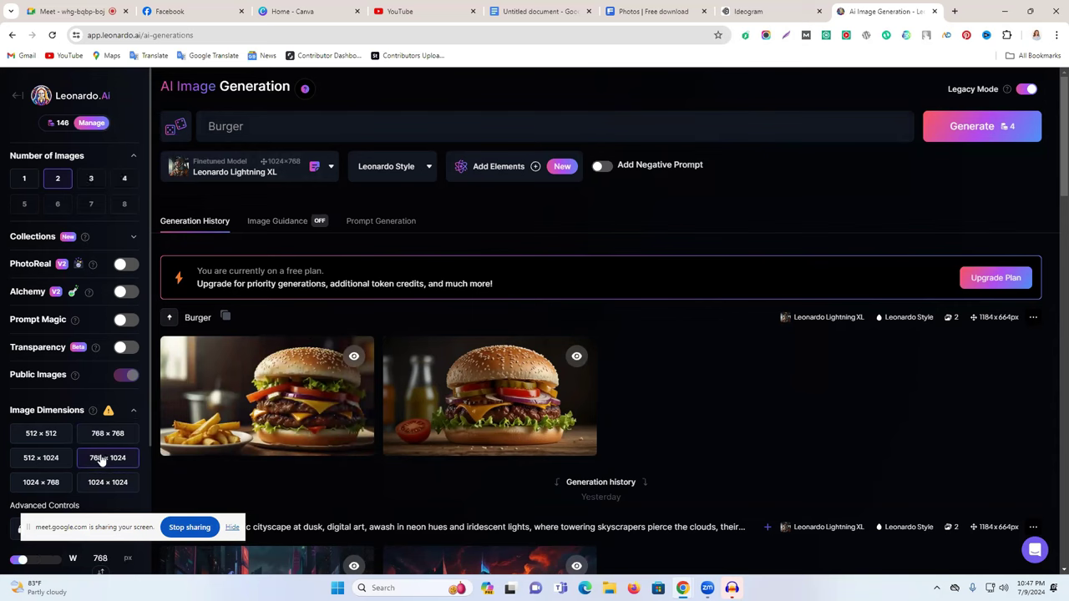
left_click(125, 181)
left_click(994, 133)
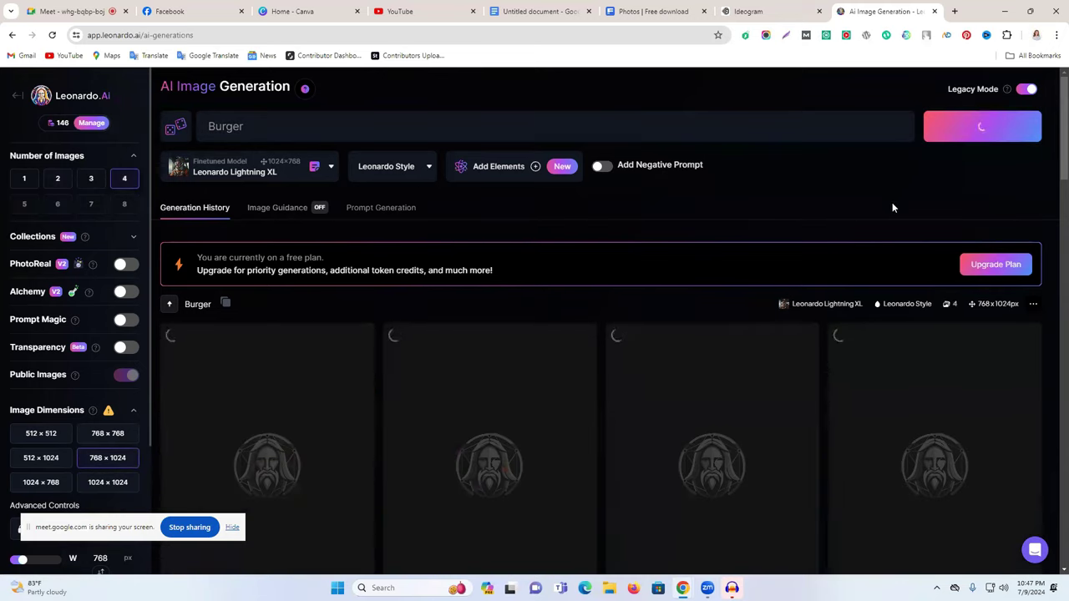
Examine the new portrait burger images and compare them with the earlier landscape ones in the generation history
scroll(826, 370, "down", 2)
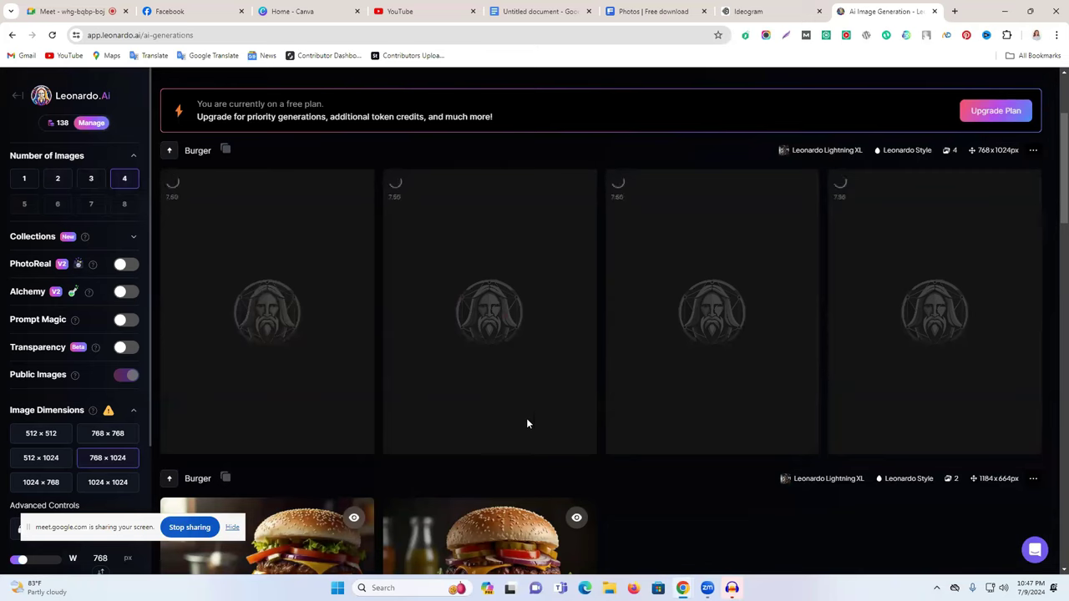
scroll(607, 393, "up", 1)
scroll(606, 395, "down", 2)
scroll(606, 395, "down", 2)
scroll(607, 396, "up", 2)
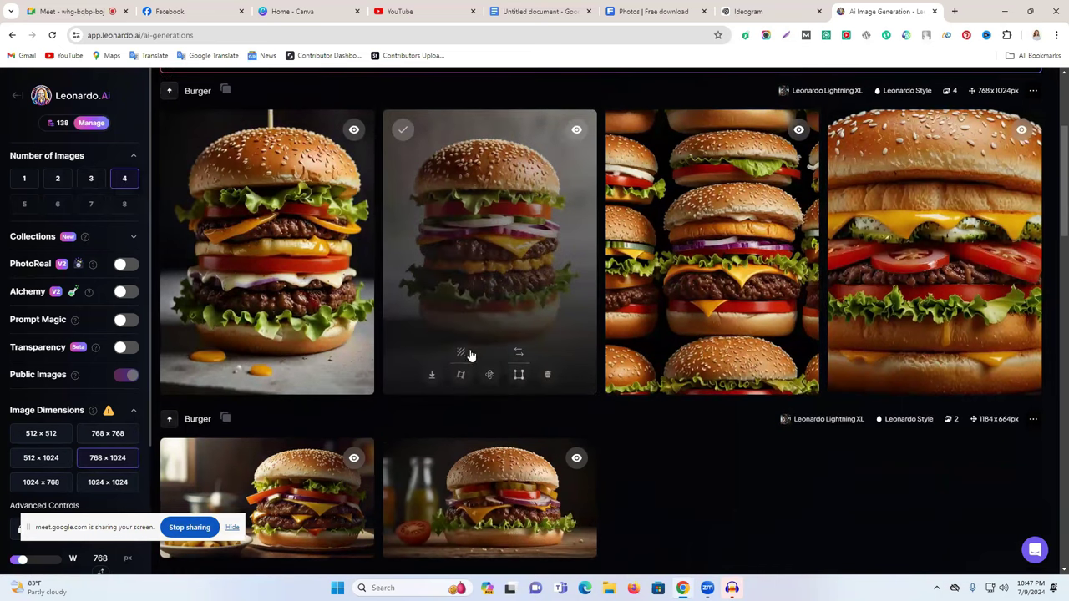
scroll(487, 376, "down", 2)
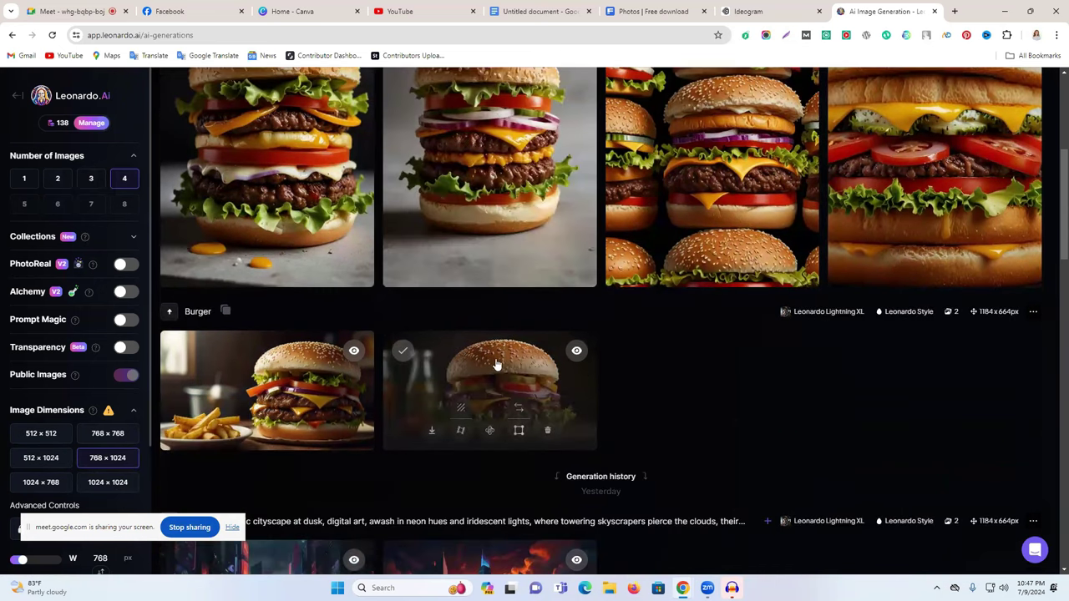
scroll(326, 350, "up", 3)
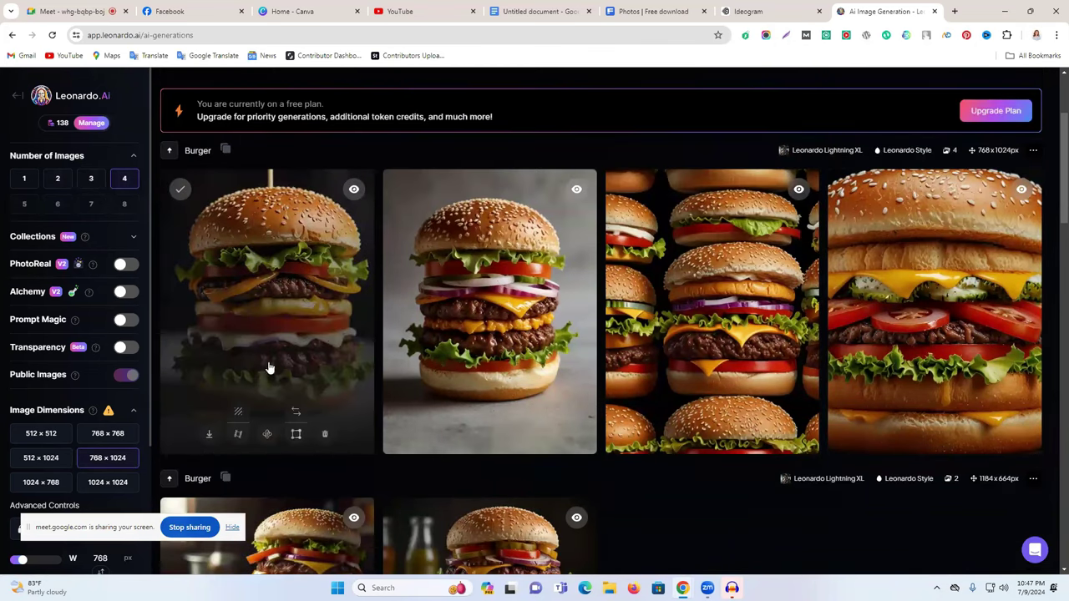
scroll(496, 472, "down", 2)
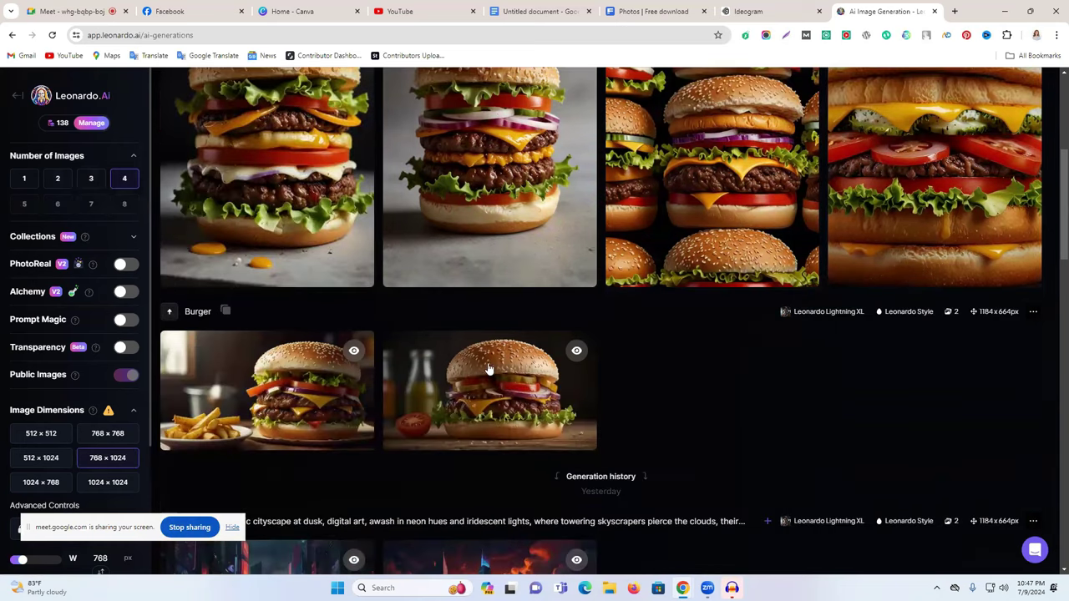
scroll(489, 393, "up", 4)
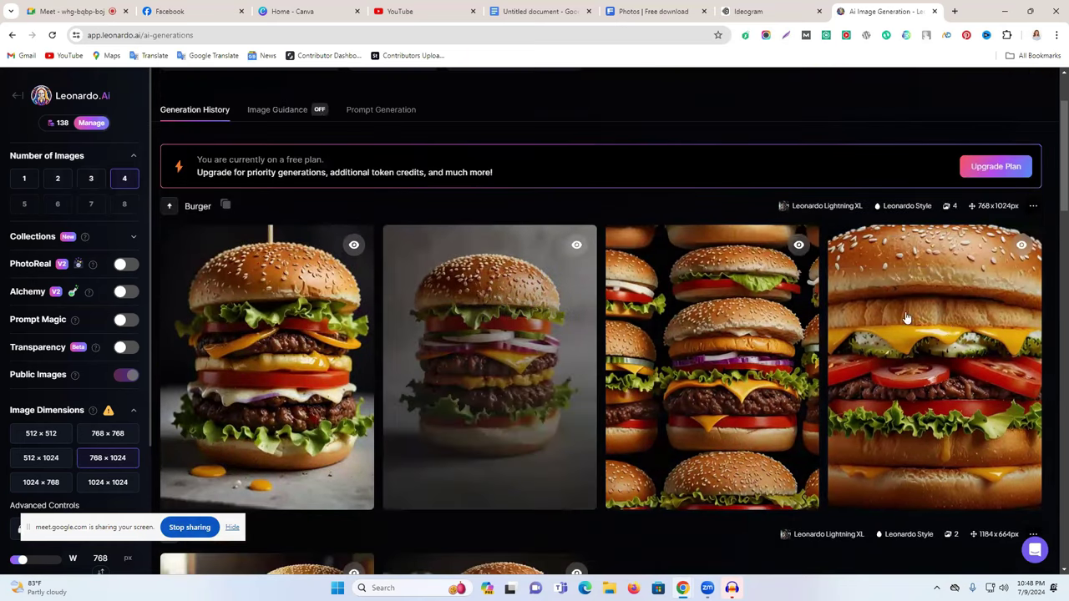
scroll(334, 217, "up", 2)
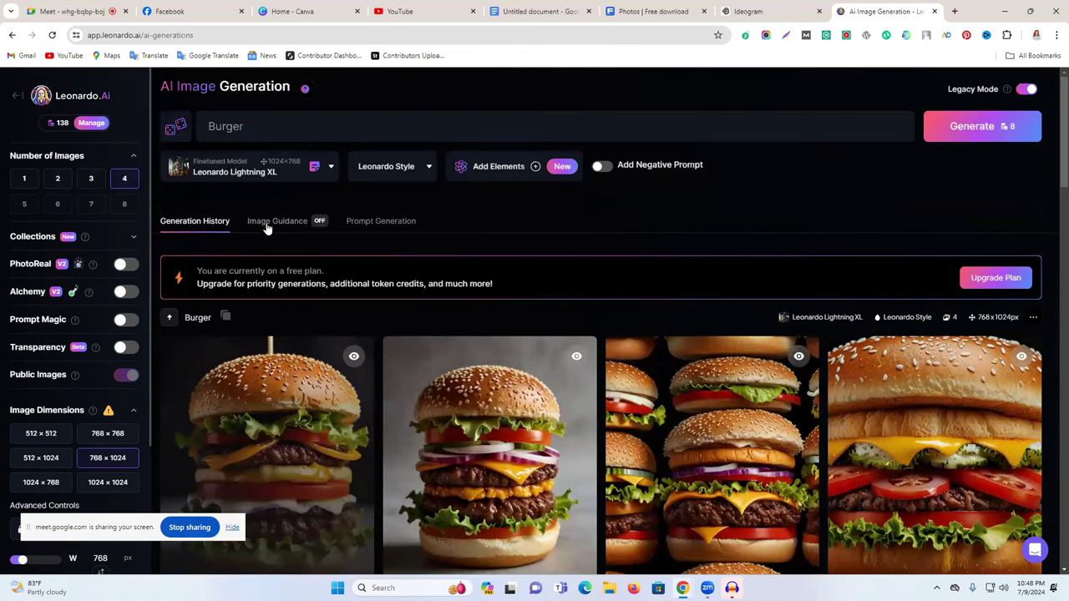
Change the finetuned model to AlbedoBase XL and generate another set of Burger images
left_click(242, 167)
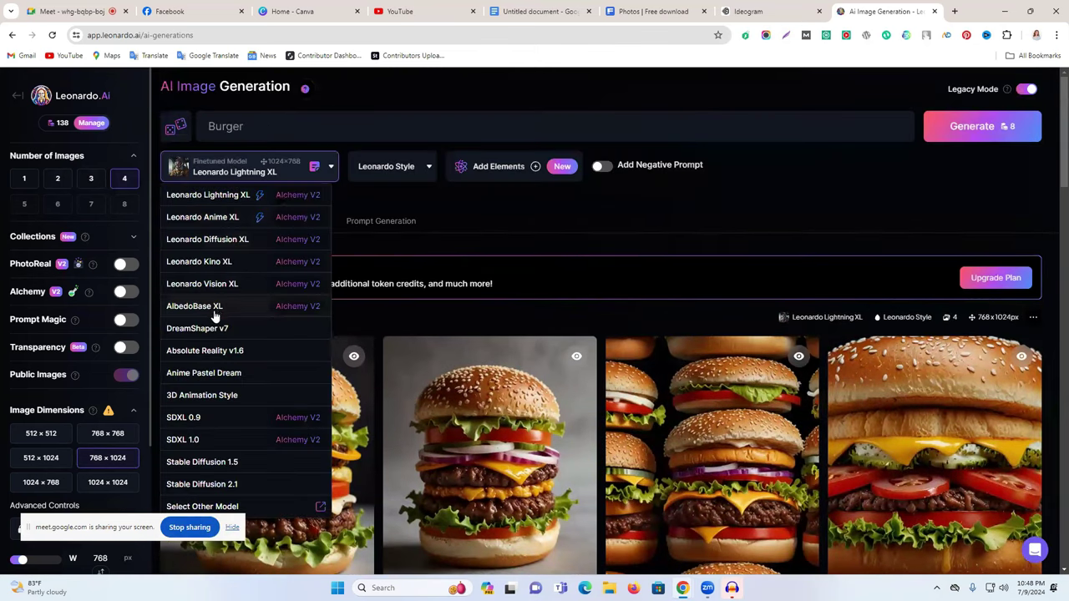
left_click(215, 307)
left_click(973, 129)
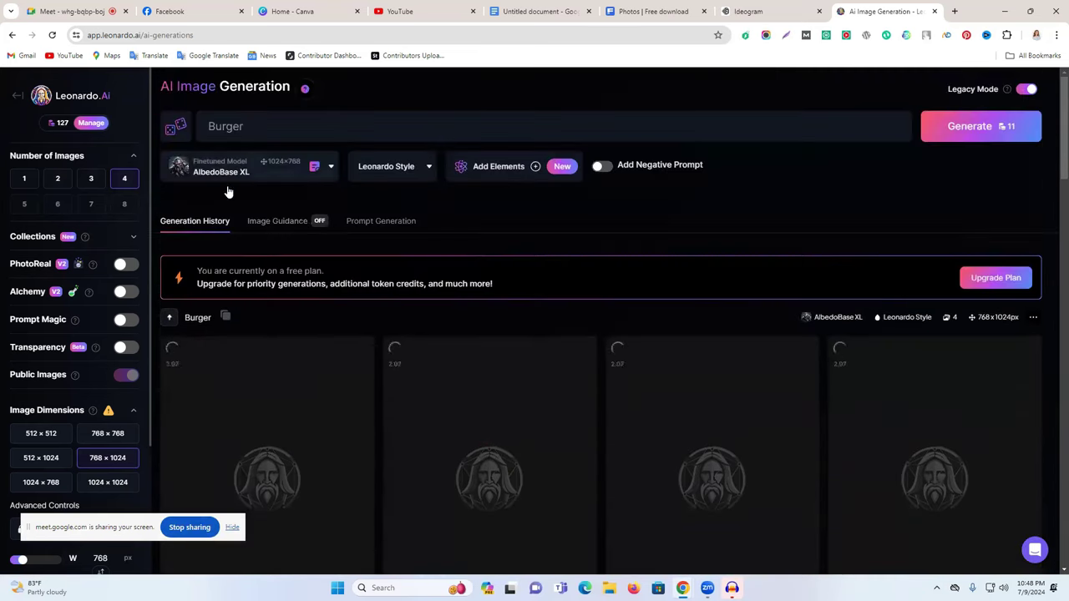
Select the DreamShaper v7 model and generate a further set of Burger images
left_click(224, 169)
left_click(198, 330)
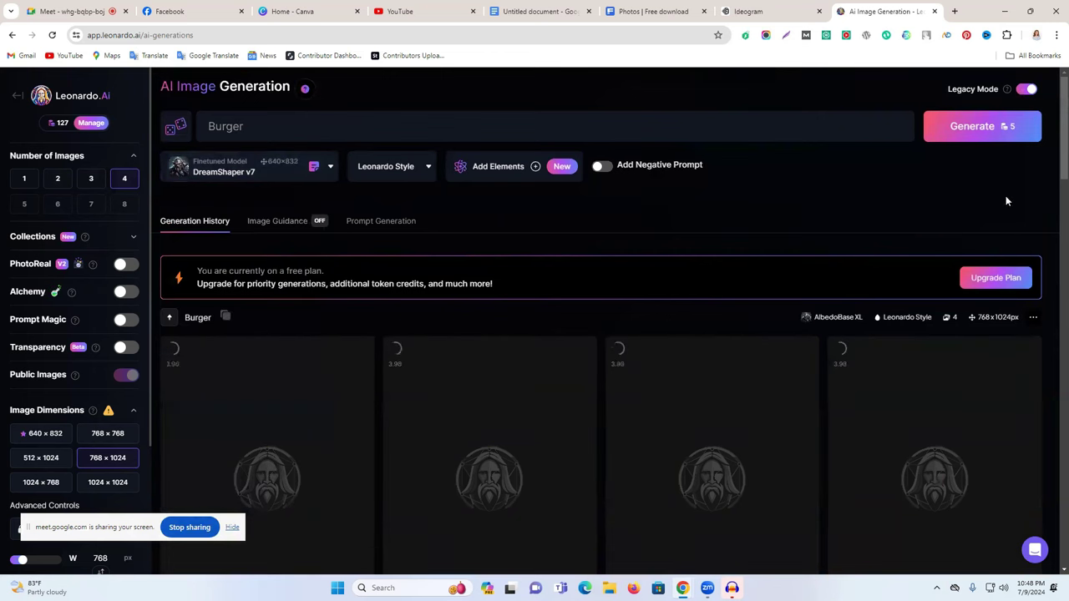
left_click(980, 132)
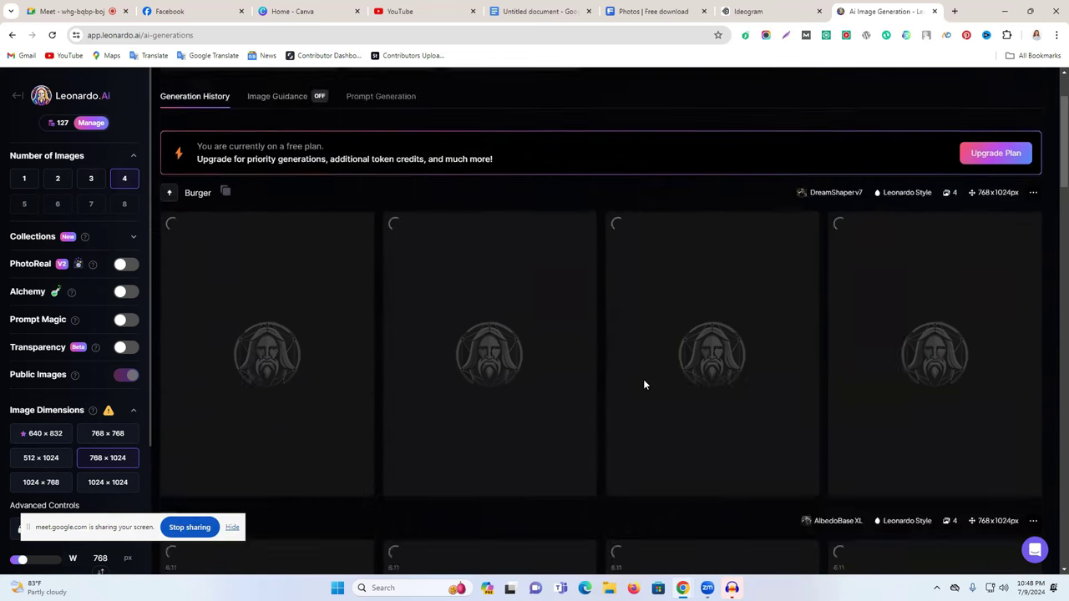
Switch the model to Leonardo Diffusion XL and generate one more set of Burger images
left_click(194, 176)
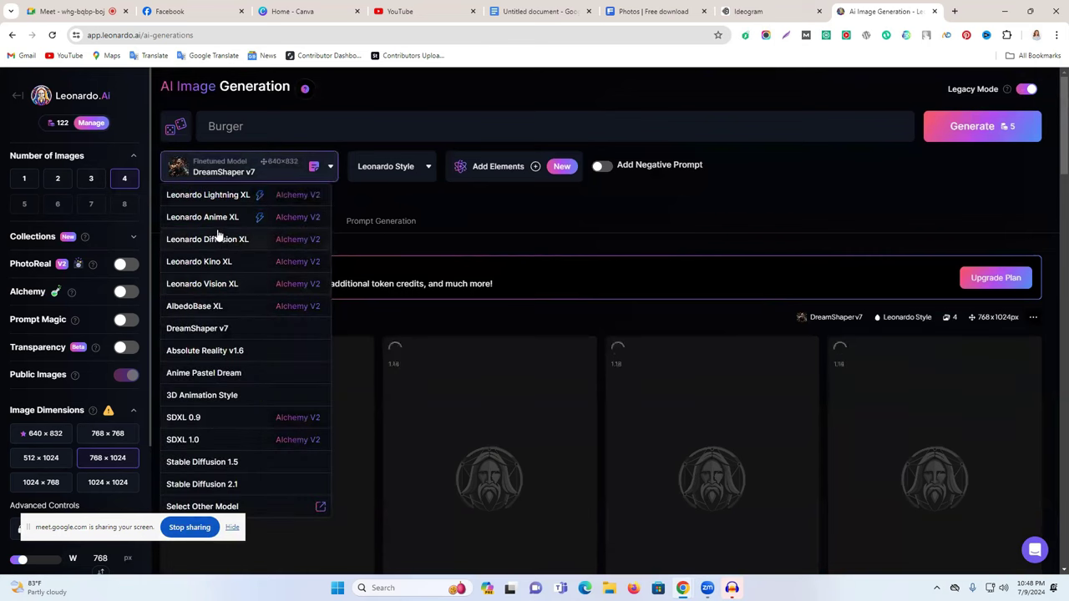
left_click(209, 240)
left_click(977, 127)
Look through the generation history to compare the burger images produced by the different models
scroll(809, 291, "down", 5)
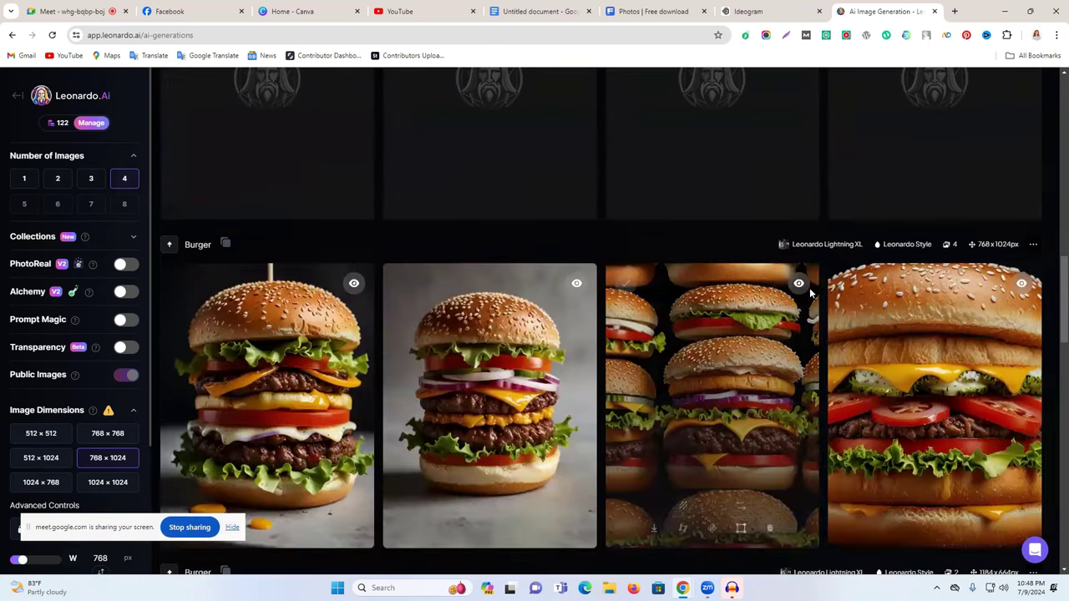
scroll(736, 324, "up", 10)
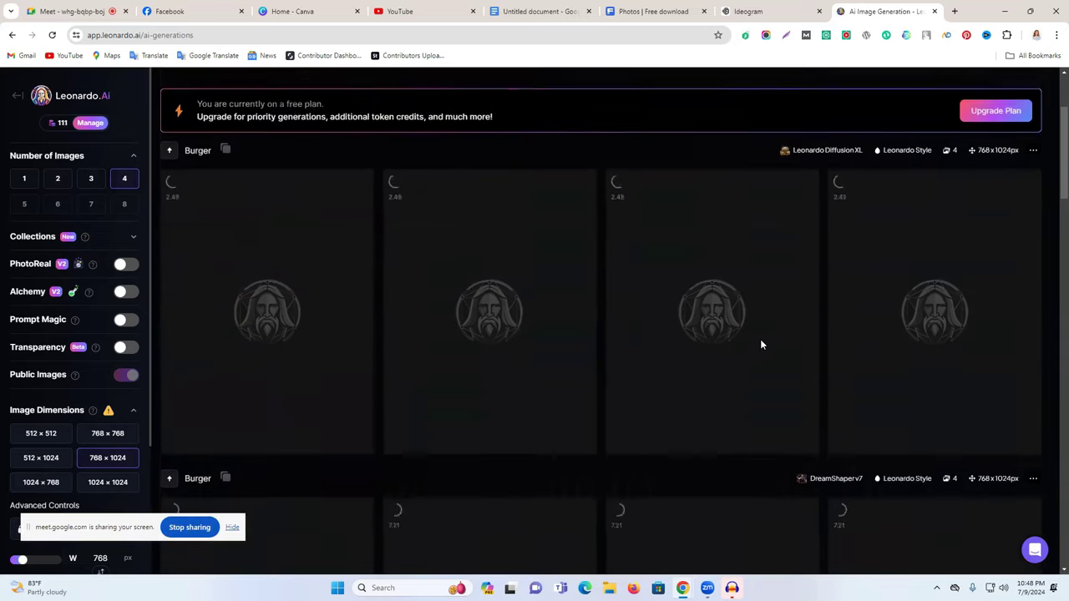
scroll(760, 342, "up", 2)
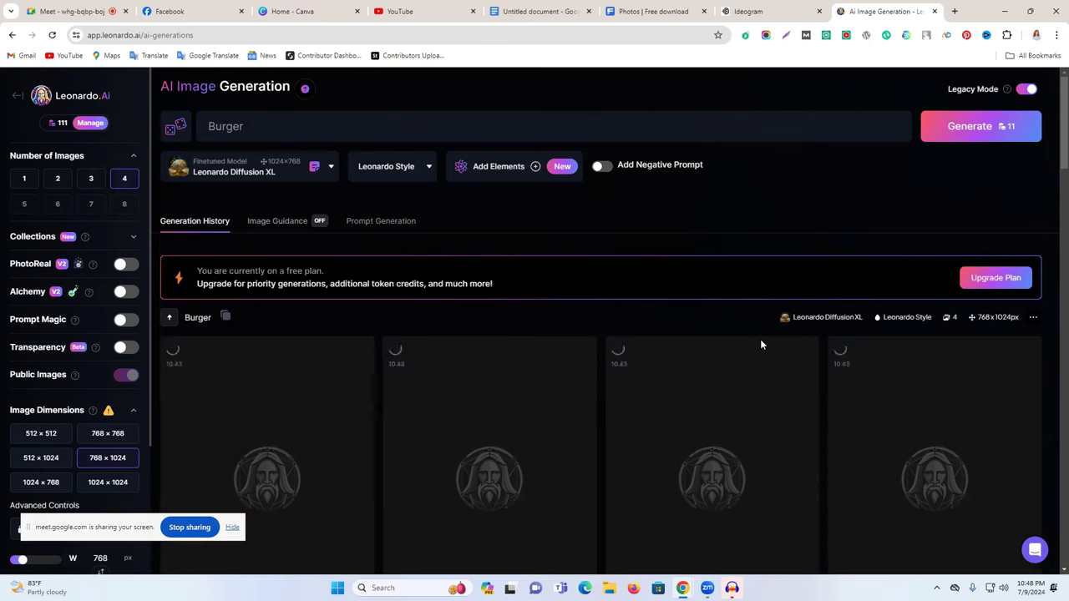
scroll(760, 342, "down", 4)
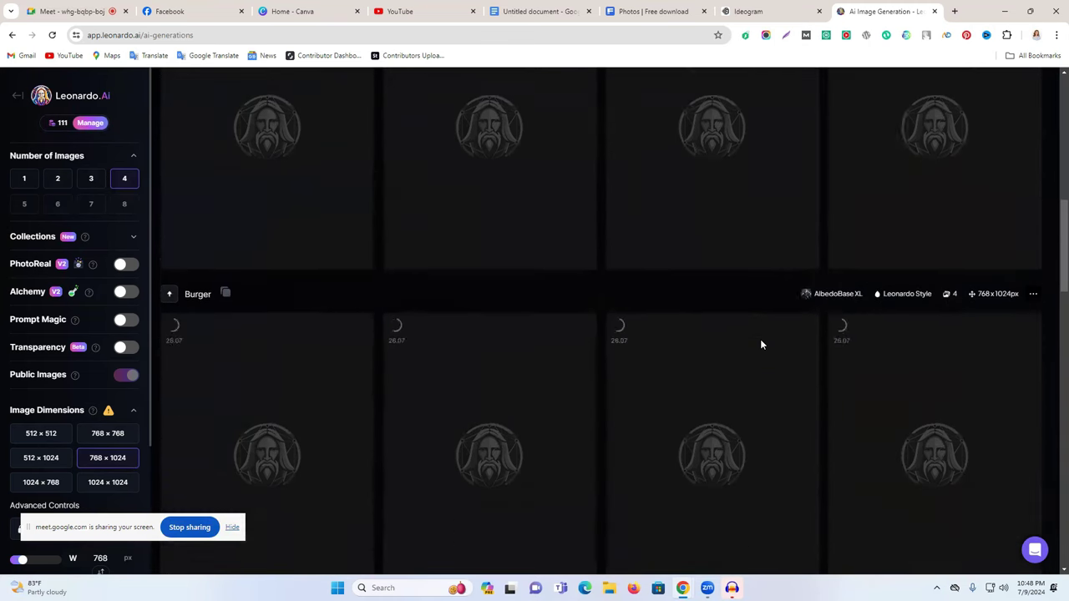
scroll(760, 339, "down", 6)
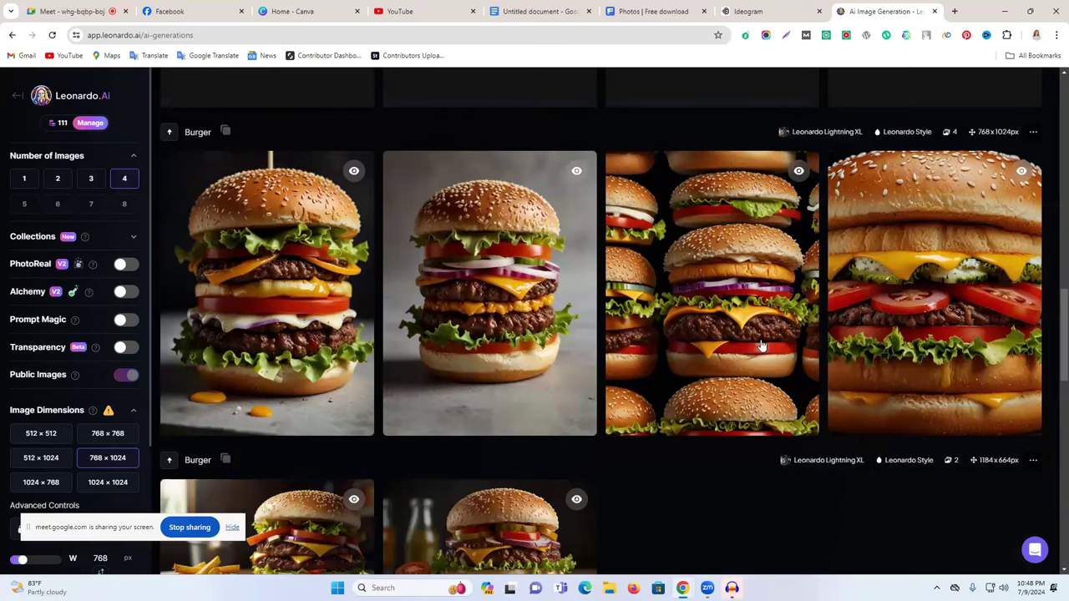
scroll(760, 339, "up", 6)
scroll(588, 407, "up", 4)
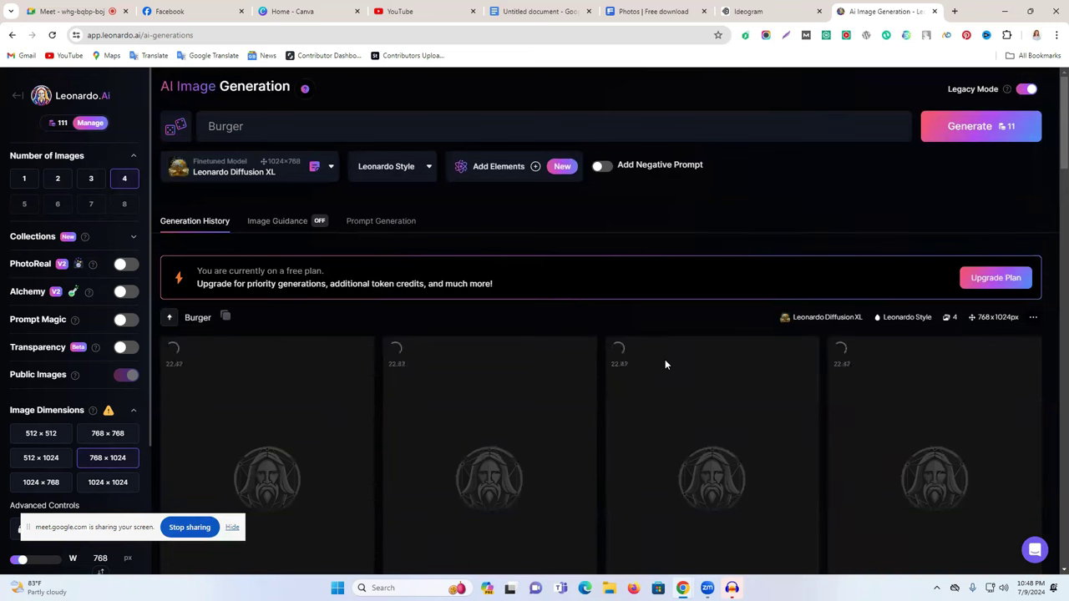
scroll(665, 364, "down", 2)
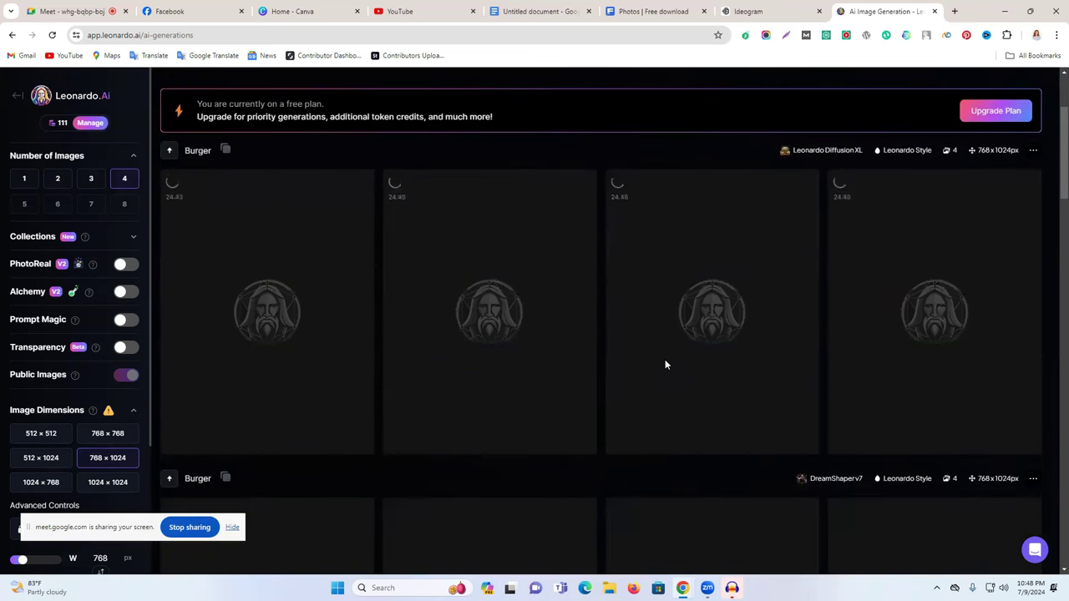
scroll(665, 364, "down", 2)
scroll(666, 365, "down", 3)
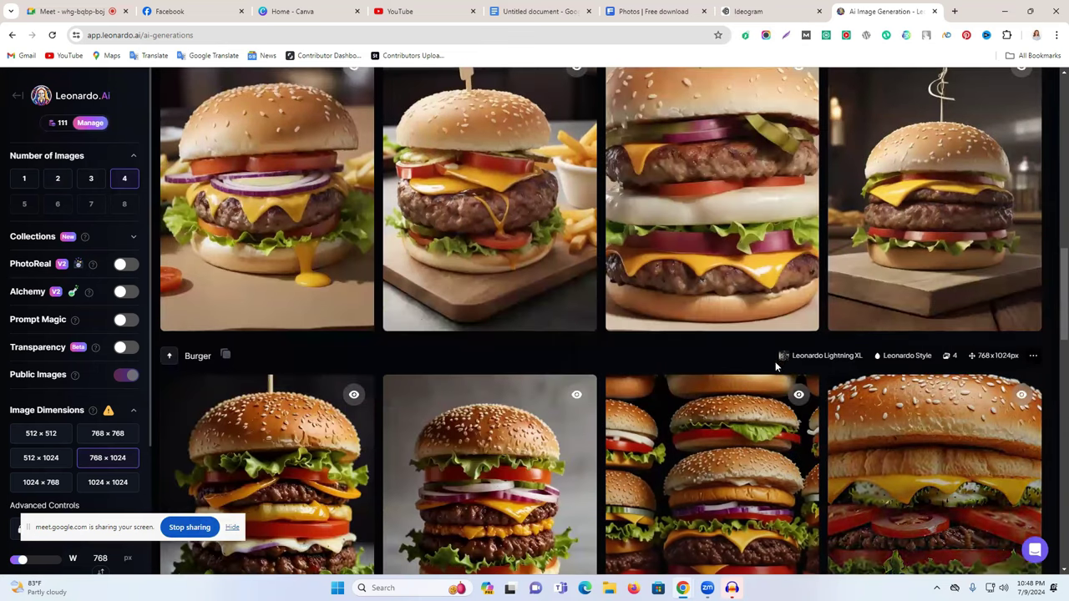
scroll(736, 380, "up", 3)
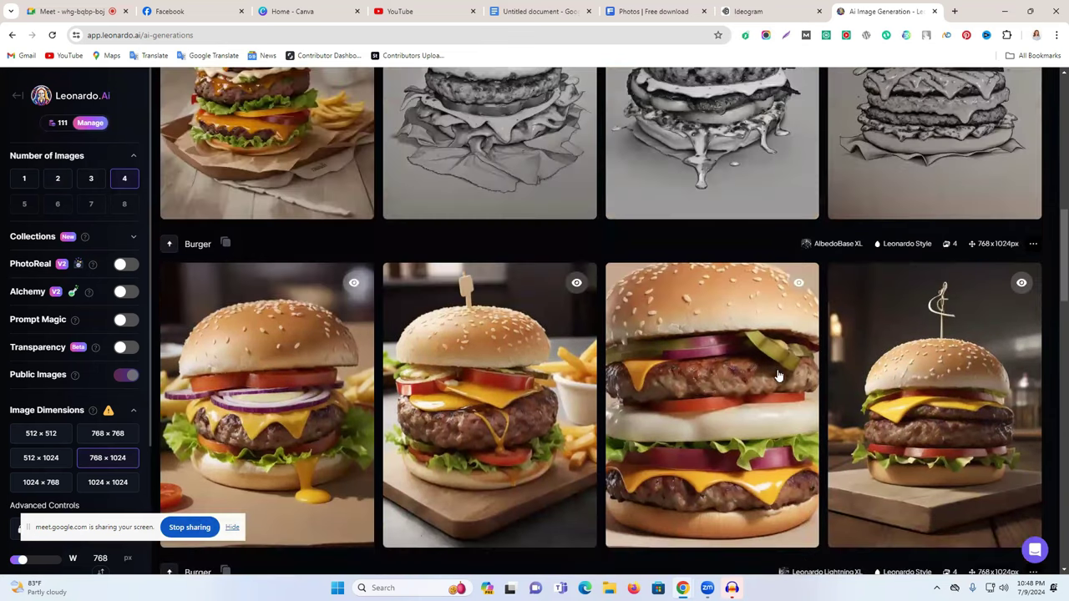
Download the four 768 × 1024 Burger images generated with the Leonardo Diffusion XL model
scroll(526, 240, "up", 1)
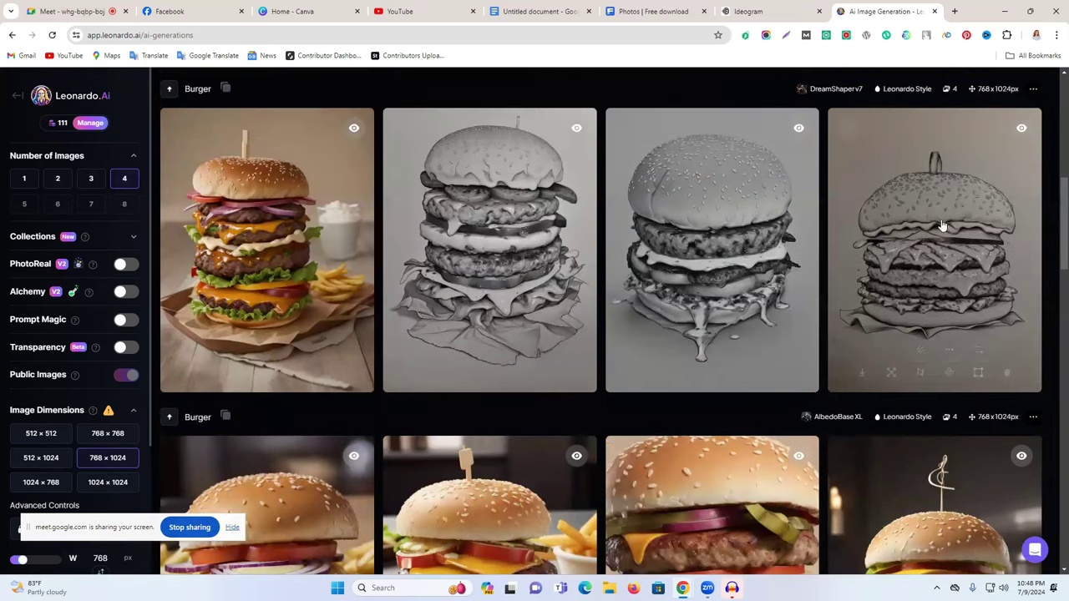
scroll(694, 272, "up", 3)
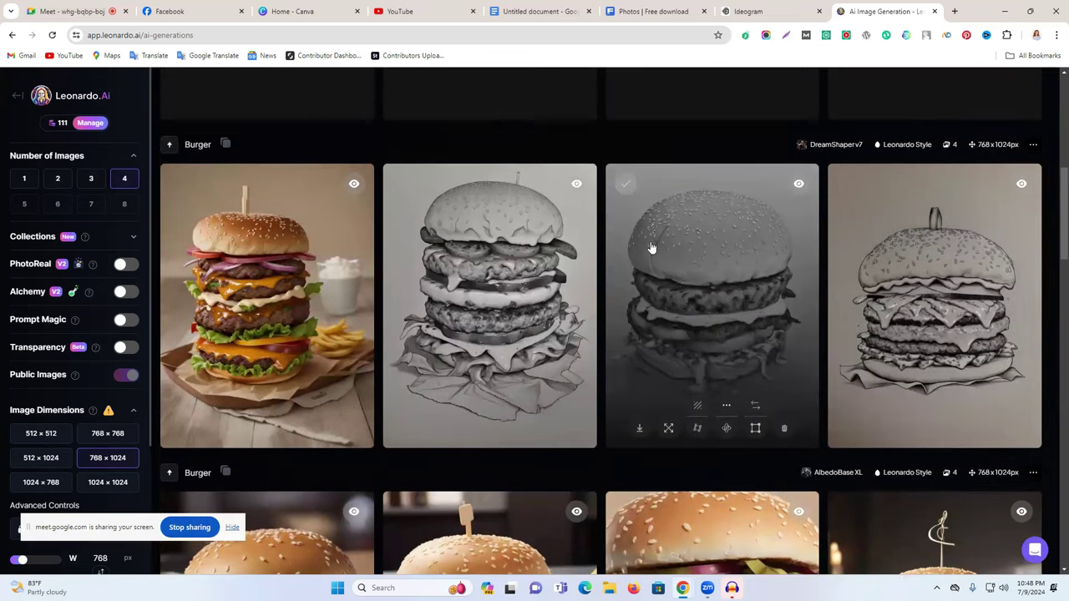
scroll(683, 276, "up", 1)
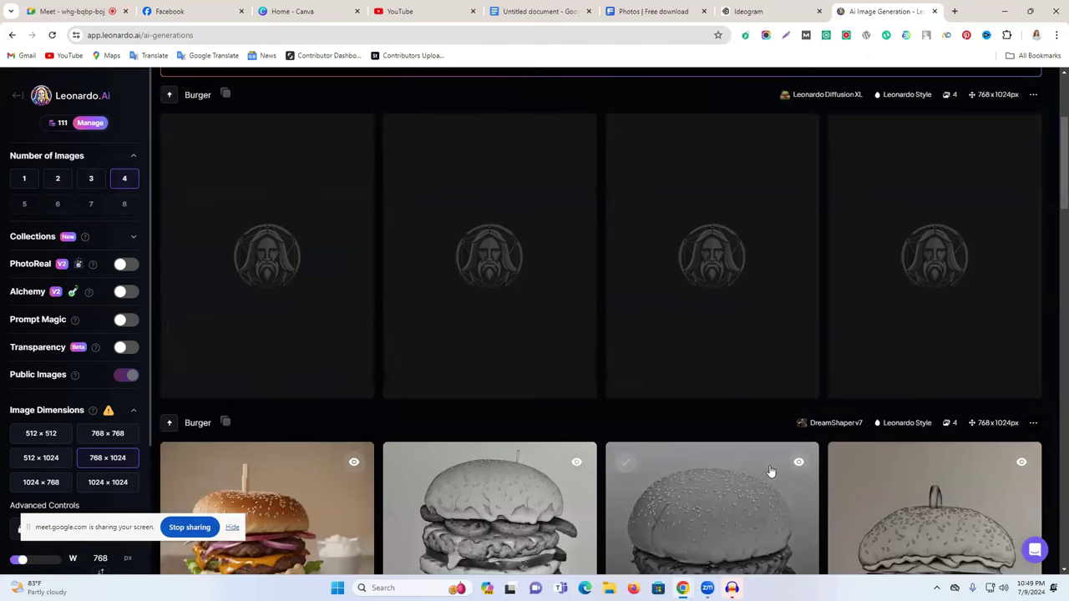
scroll(770, 467, "up", 2)
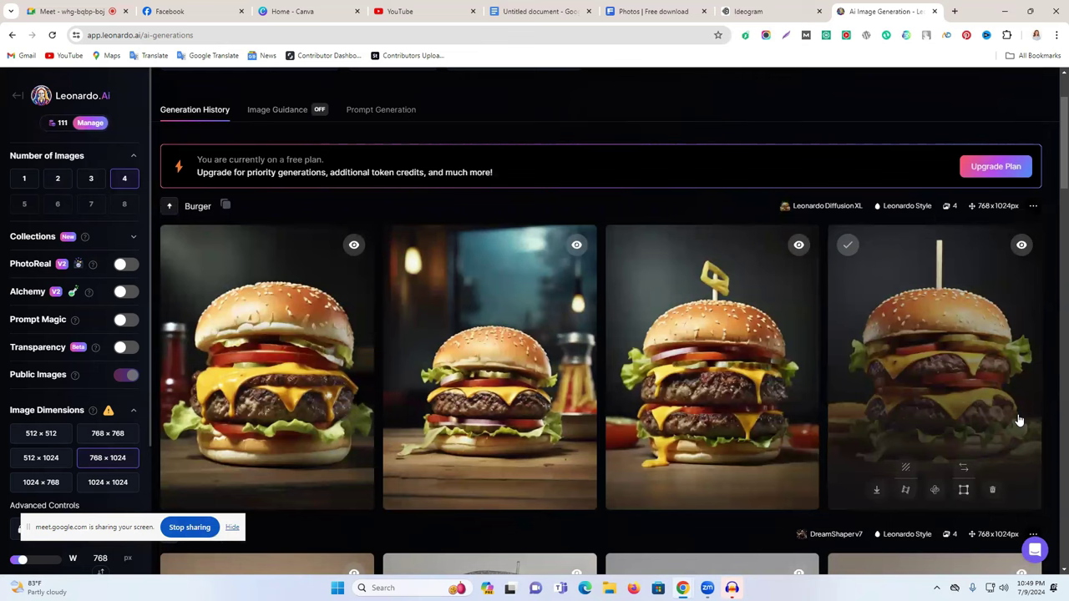
scroll(485, 311, "down", 1)
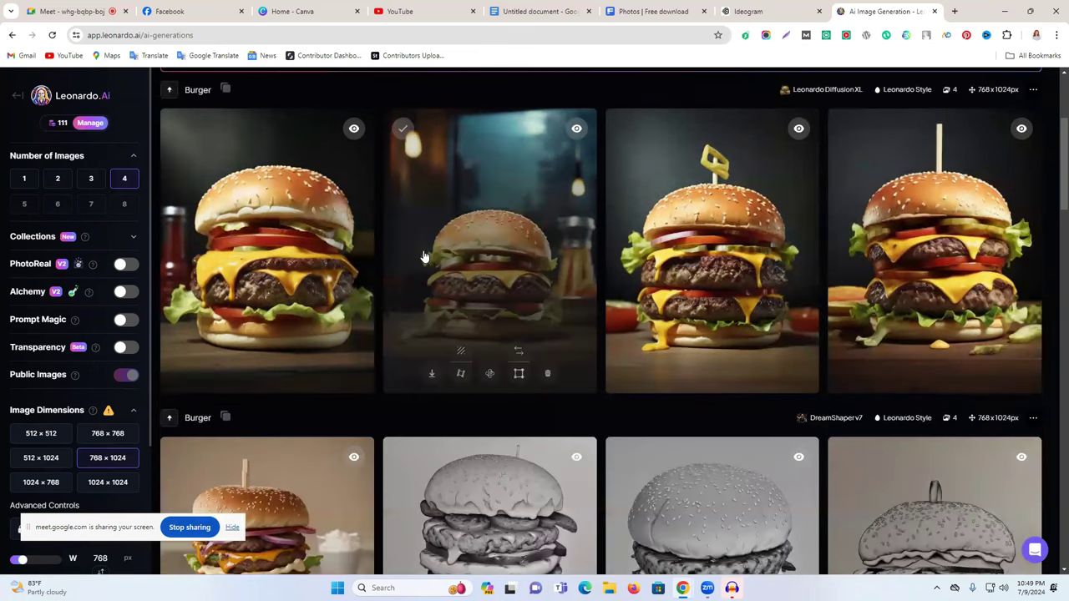
scroll(424, 255, "down", 1)
scroll(649, 265, "up", 1)
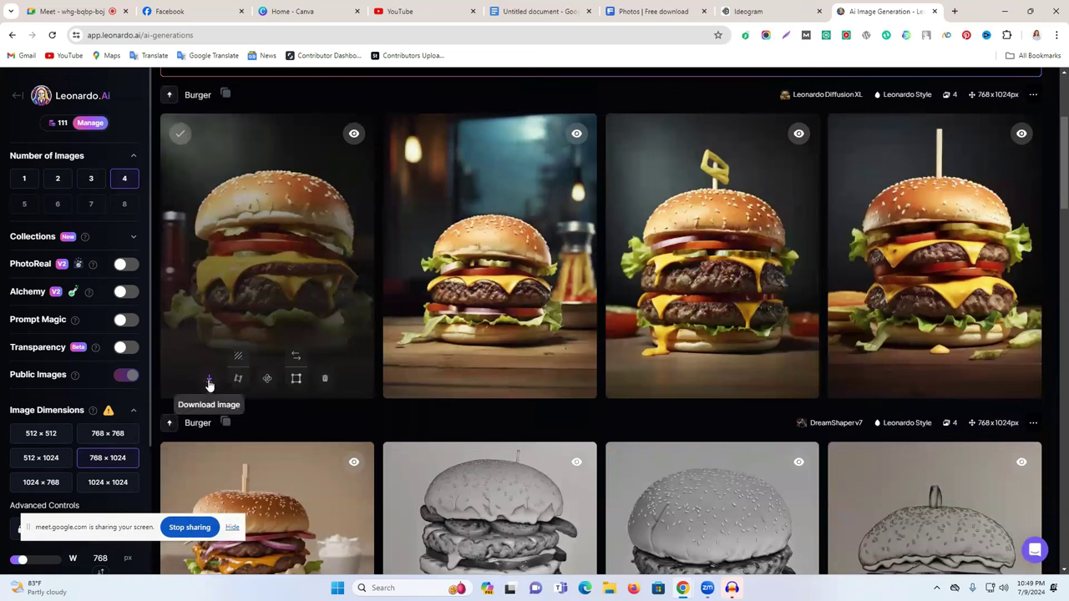
left_click(209, 381)
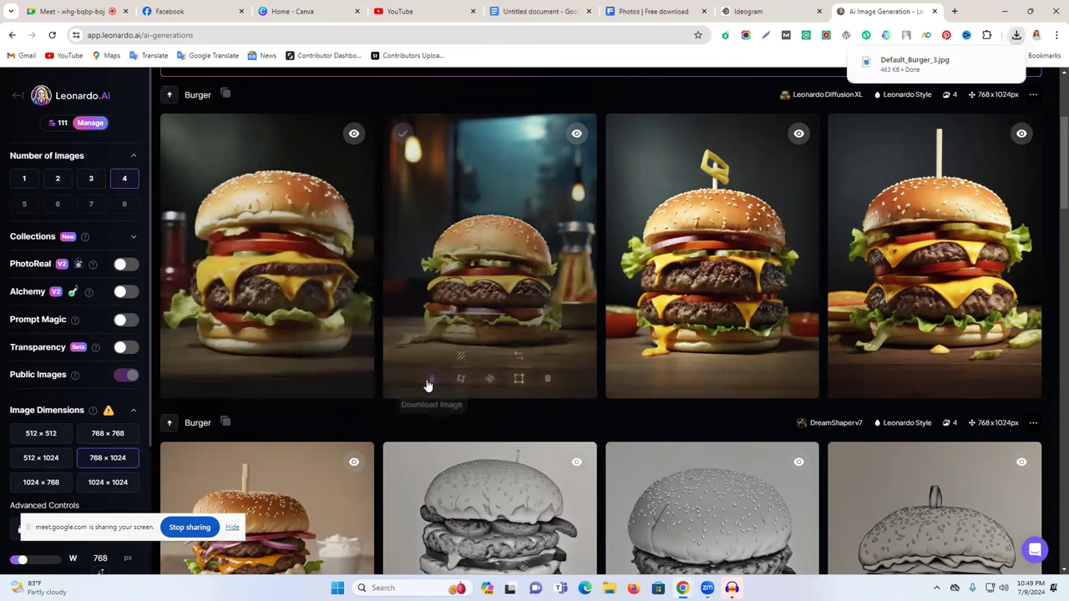
left_click(654, 381)
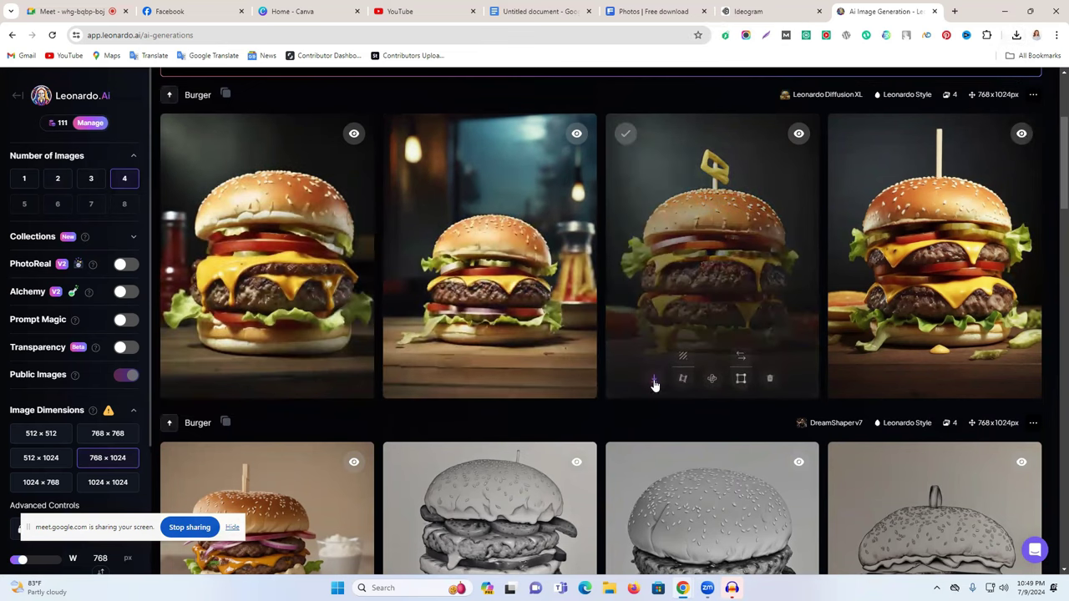
left_click(876, 385)
Download the full-colour DreamShaper v7 burger and the AlbedoBase XL Burger images from the generation history
scroll(278, 361, "down", 2)
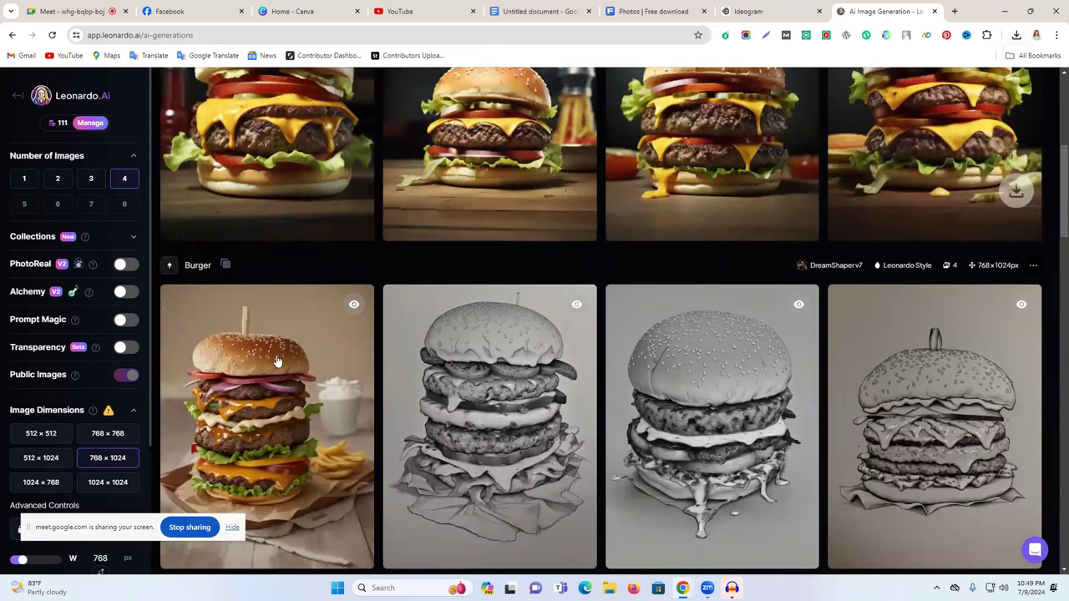
scroll(234, 507, "down", 1)
scroll(250, 508, "down", 2)
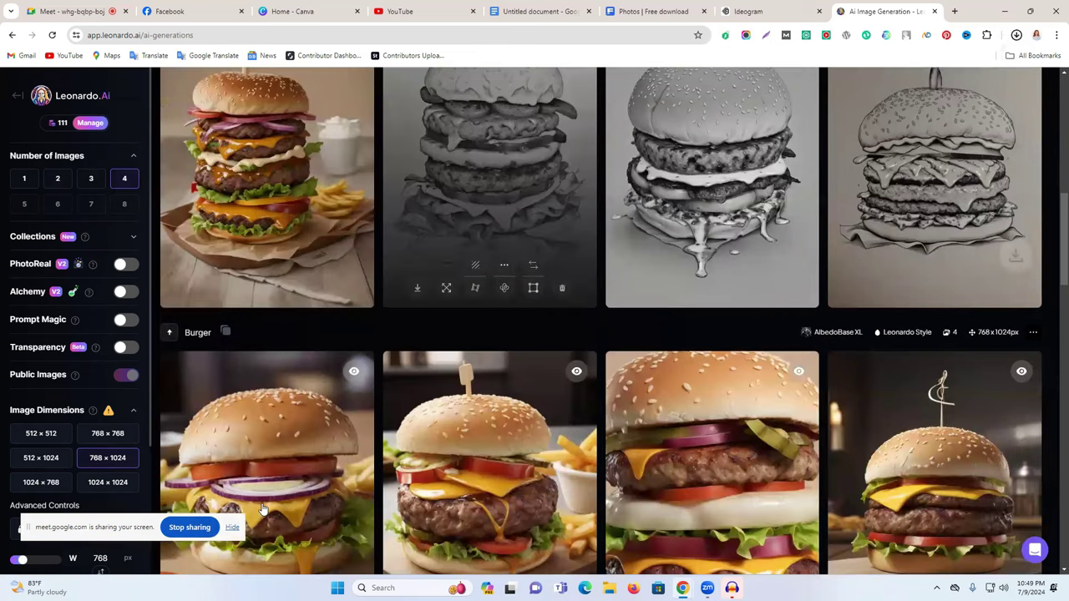
scroll(288, 446, "down", 3)
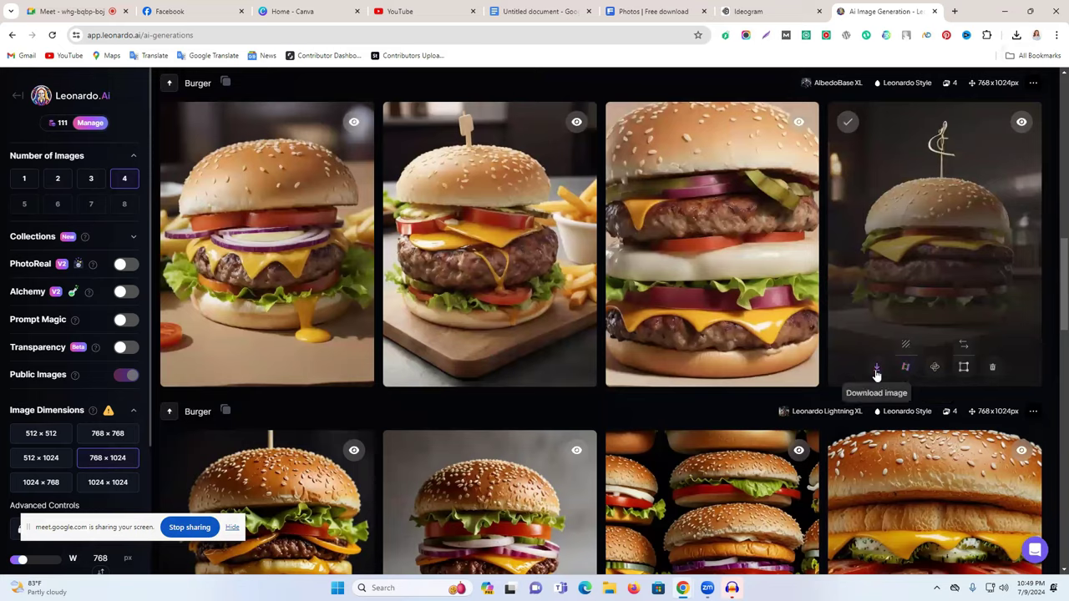
Download the Leonardo Lightning XL Burger images from both the 768 × 1024 and 1184 × 664 sets
scroll(874, 461, "down", 2)
left_click(875, 533)
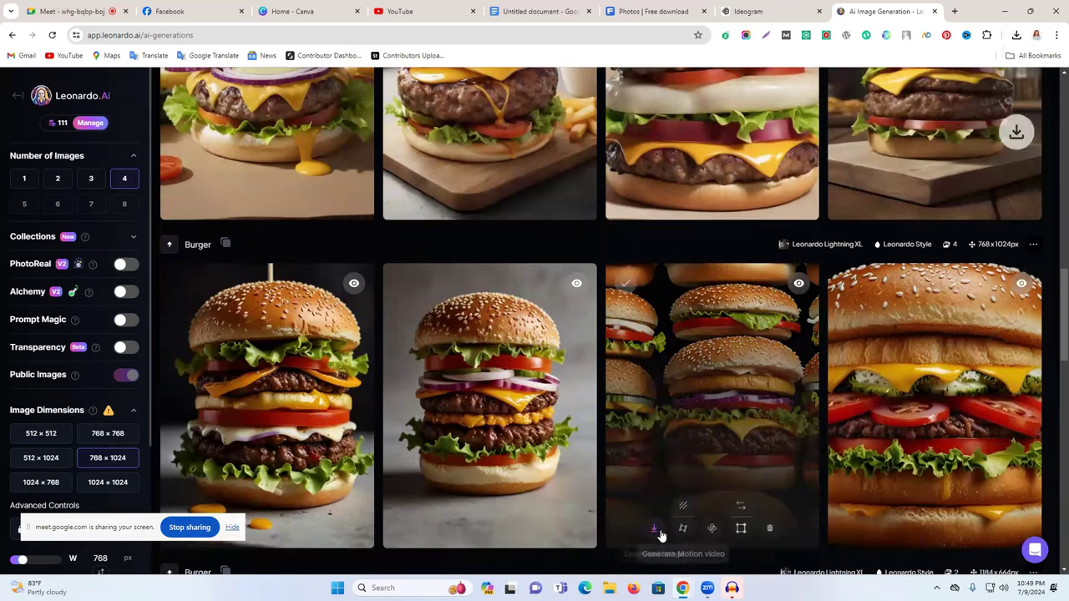
scroll(925, 316, "down", 2)
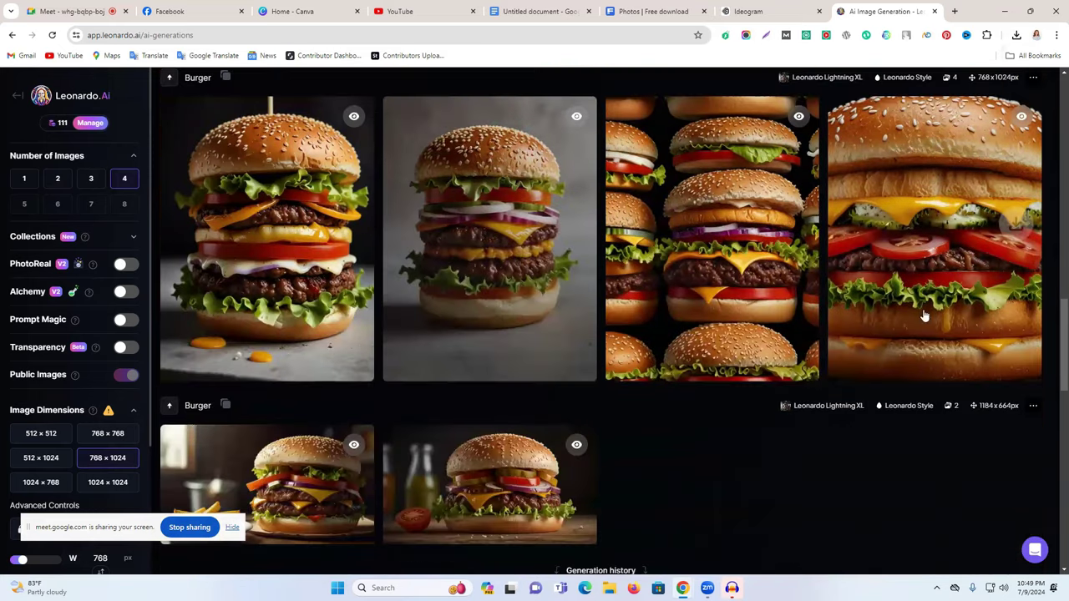
left_click(208, 359)
scroll(350, 405, "down", 2)
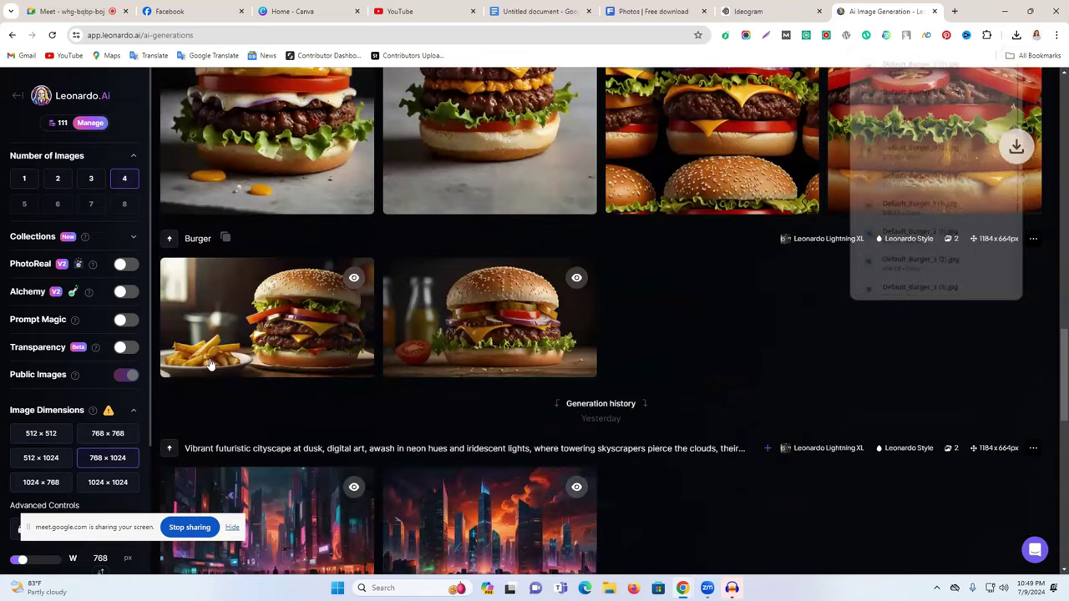
left_click(431, 360)
Switch to Google Meet, admit the waiting participant, and return to the Leonardo.Ai image generation page
scroll(656, 453, "up", 3)
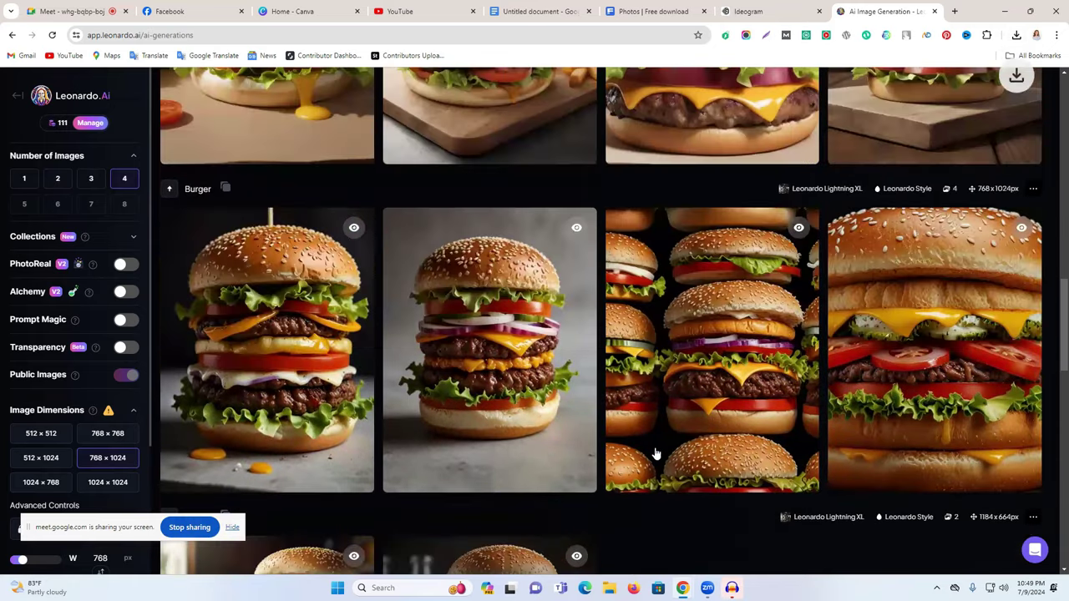
scroll(342, 325, "up", 5)
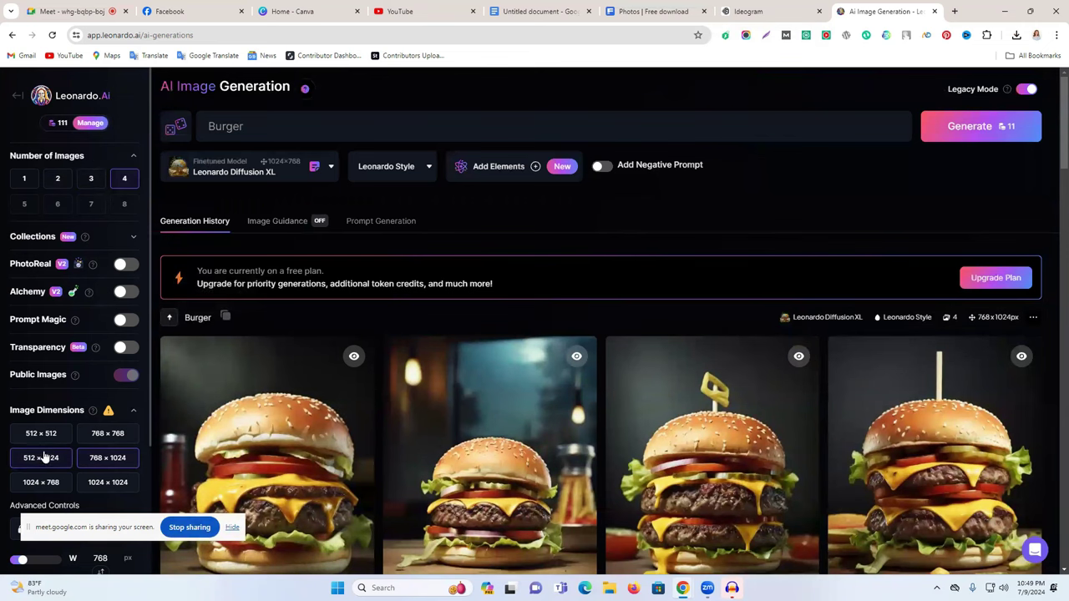
left_click(79, 11)
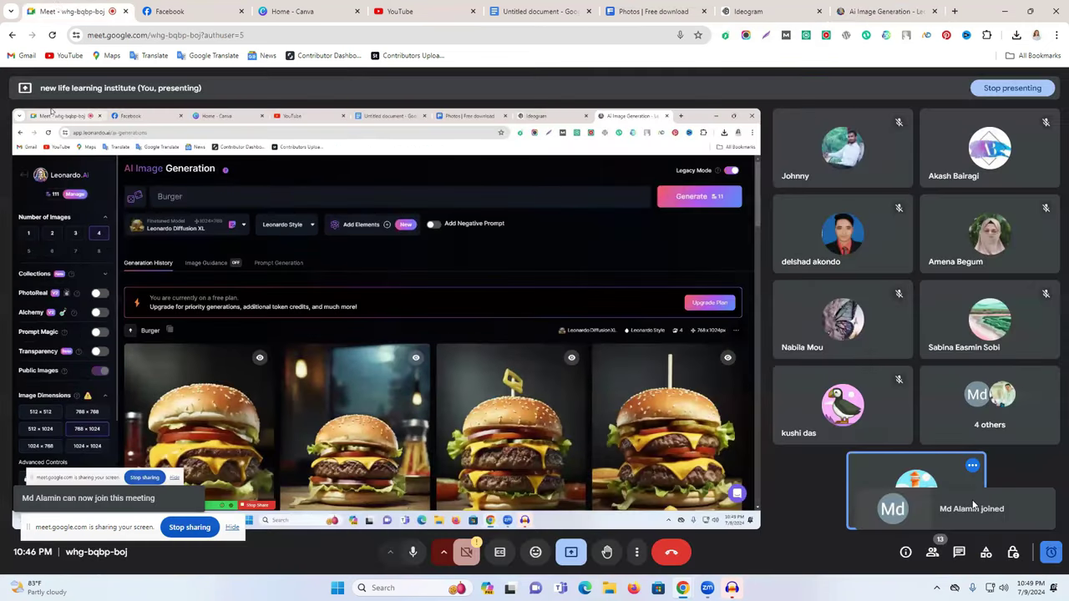
key("ctrl+shift+Tab")
Set the image dimensions to 1024 × 768 and generate three sets of Burger images with Leonardo Diffusion XL
scroll(64, 415, "down", 1)
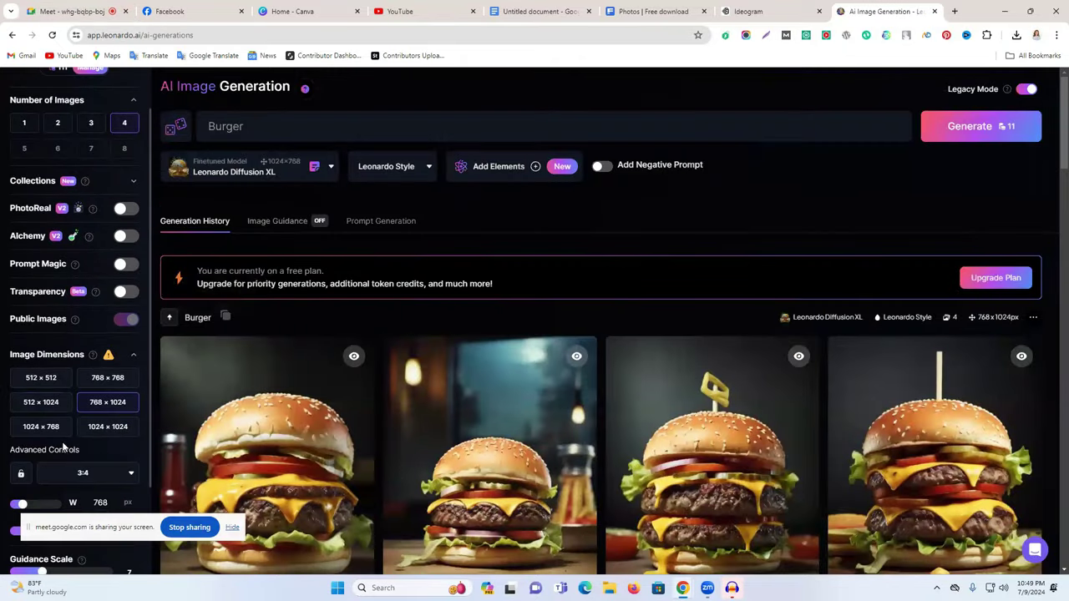
left_click(50, 430)
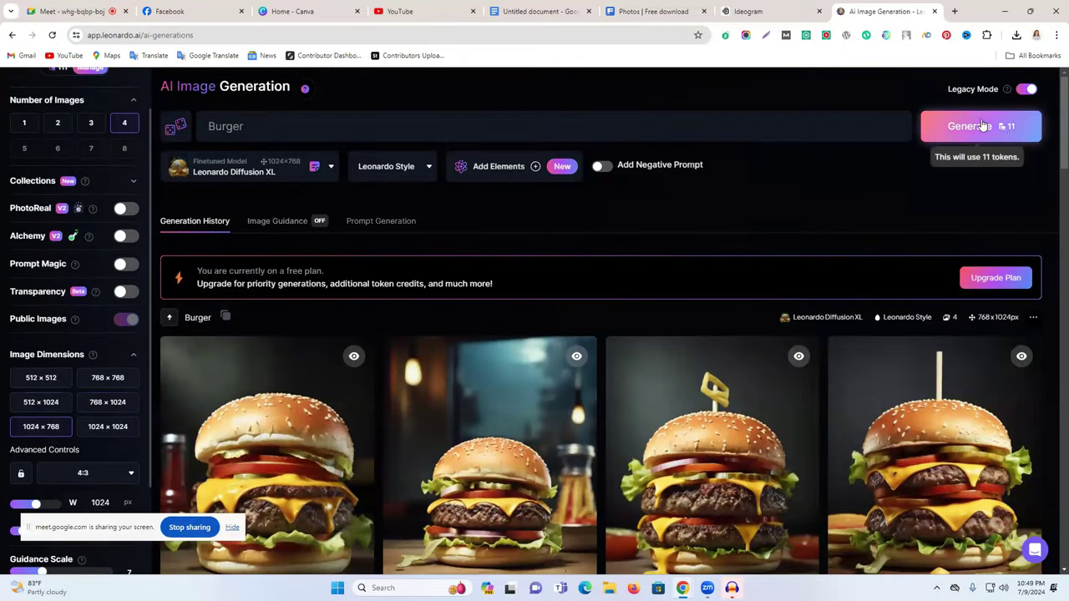
left_click(1006, 131)
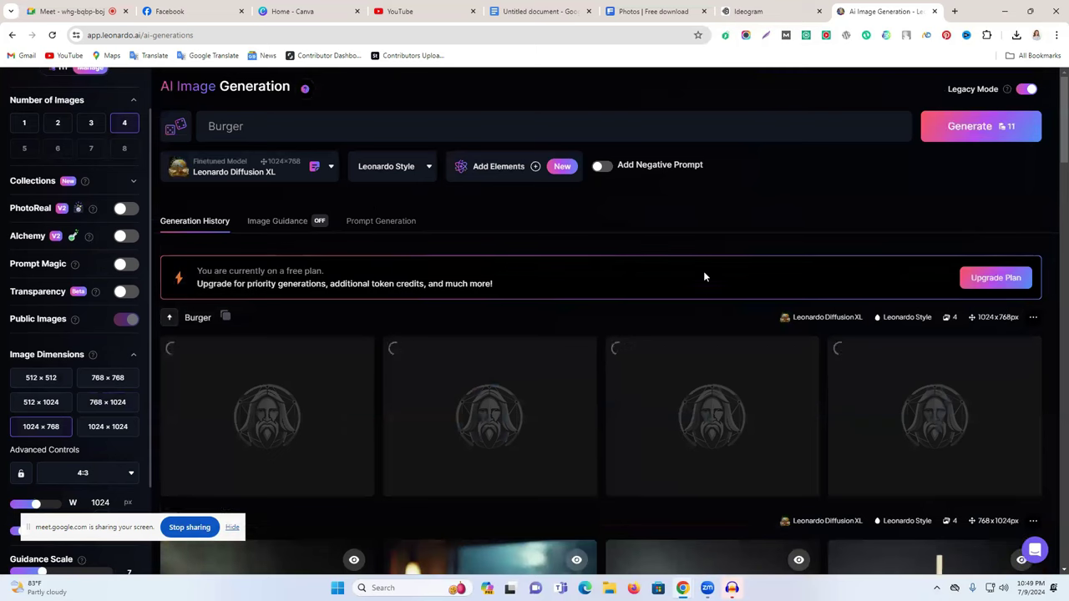
left_click(986, 132)
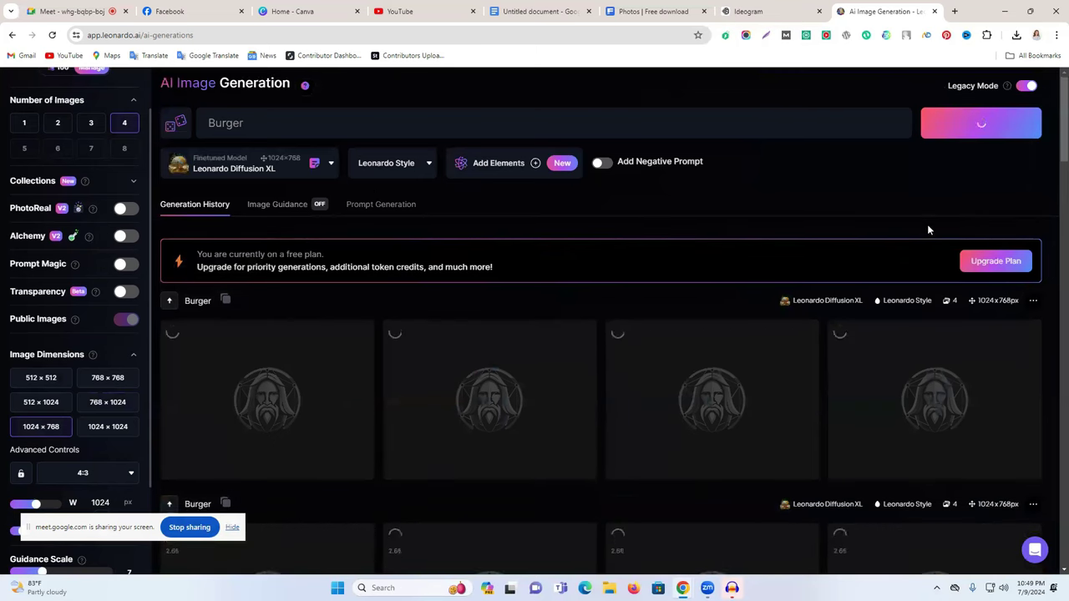
scroll(829, 295, "down", 3)
scroll(821, 285, "up", 5)
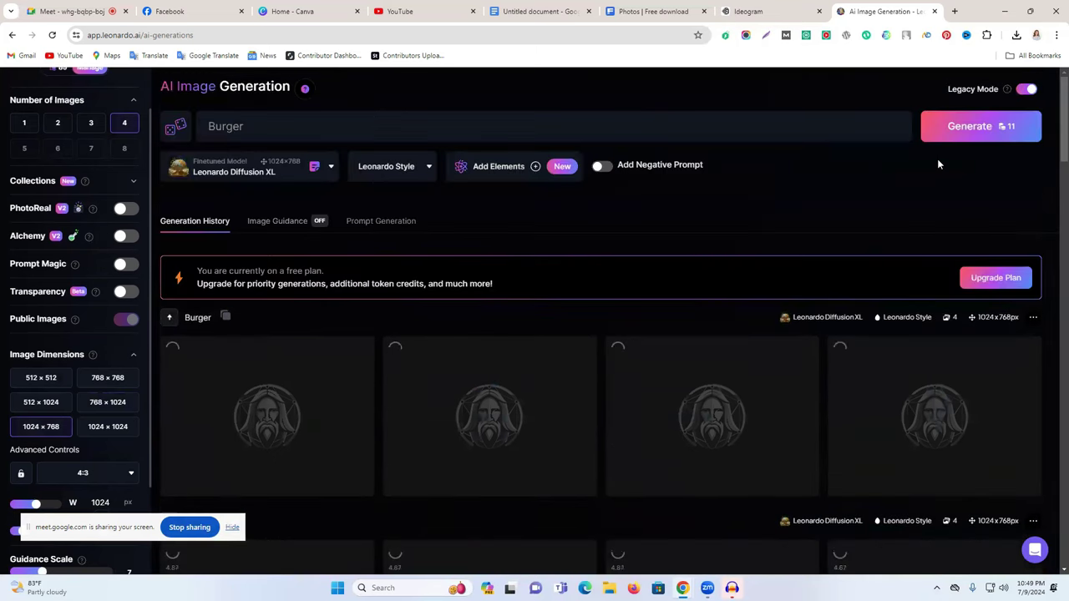
left_click(977, 130)
scroll(775, 253, "down", 5)
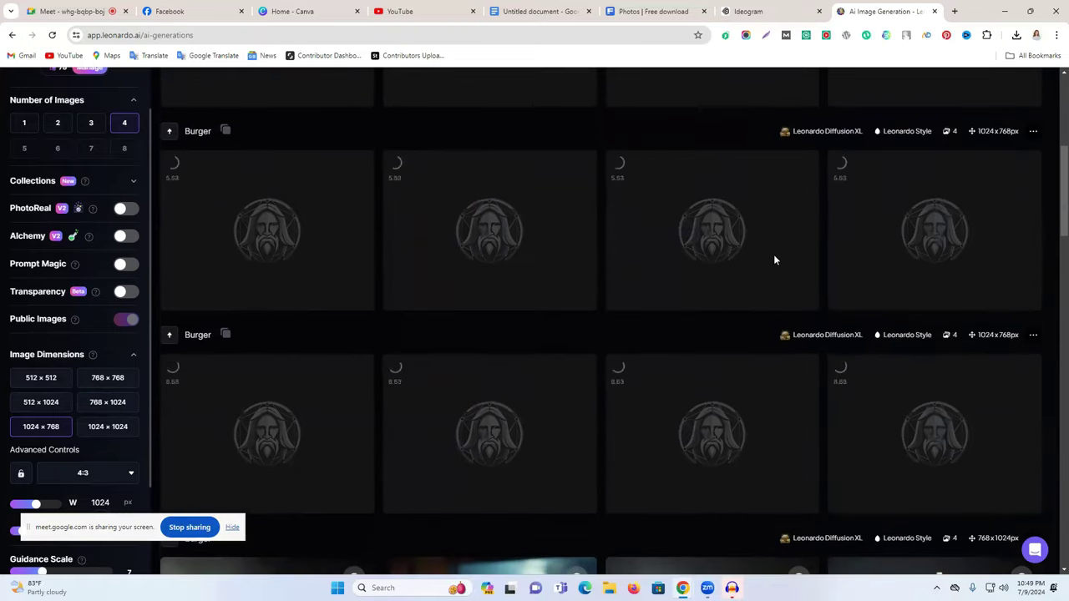
Check the remaining token balance and the progress of the queued Burger generations
scroll(58, 134, "up", 2)
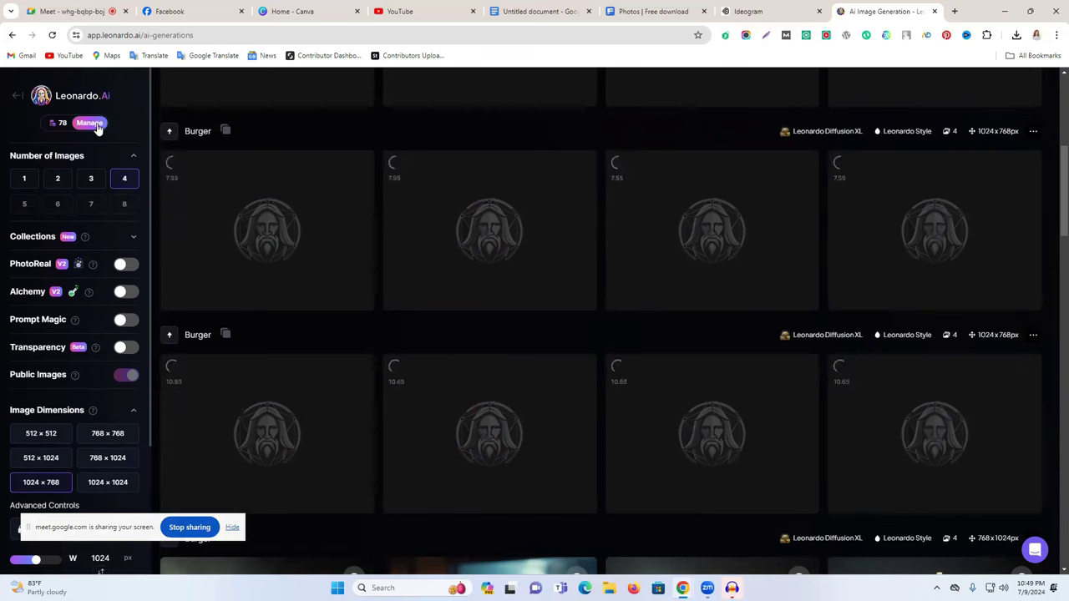
mouse_move(58, 125)
scroll(792, 272, "down", 4)
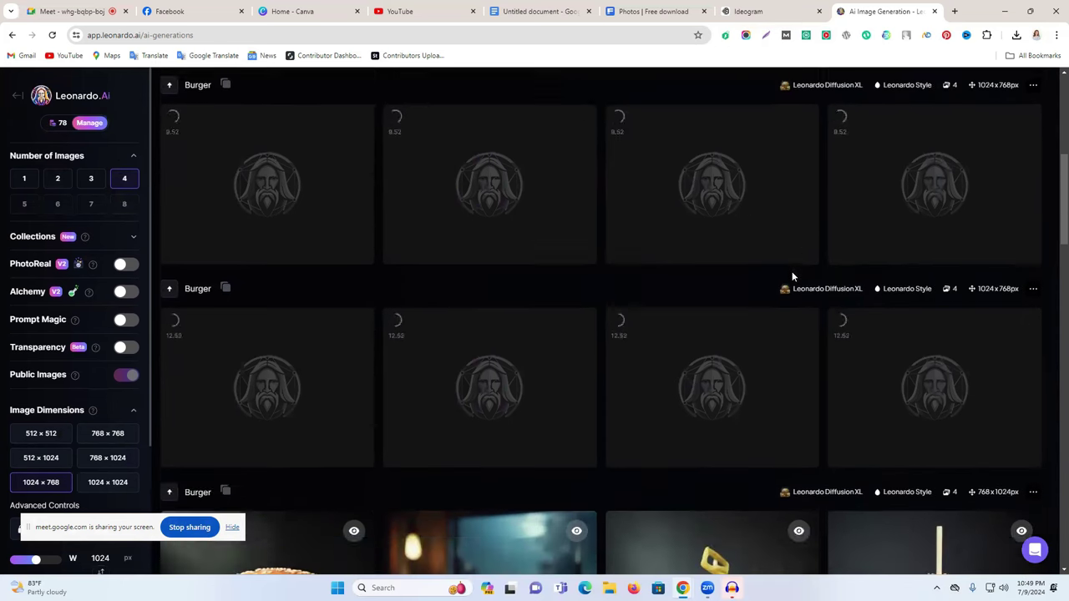
scroll(843, 283, "up", 2)
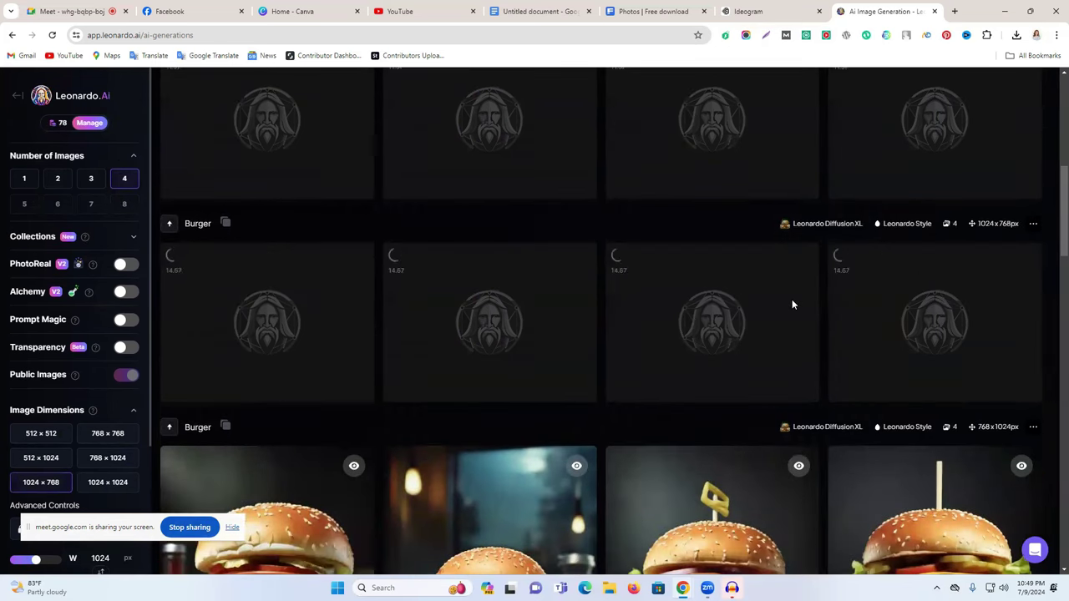
scroll(792, 299, "up", 1)
scroll(792, 298, "up", 1)
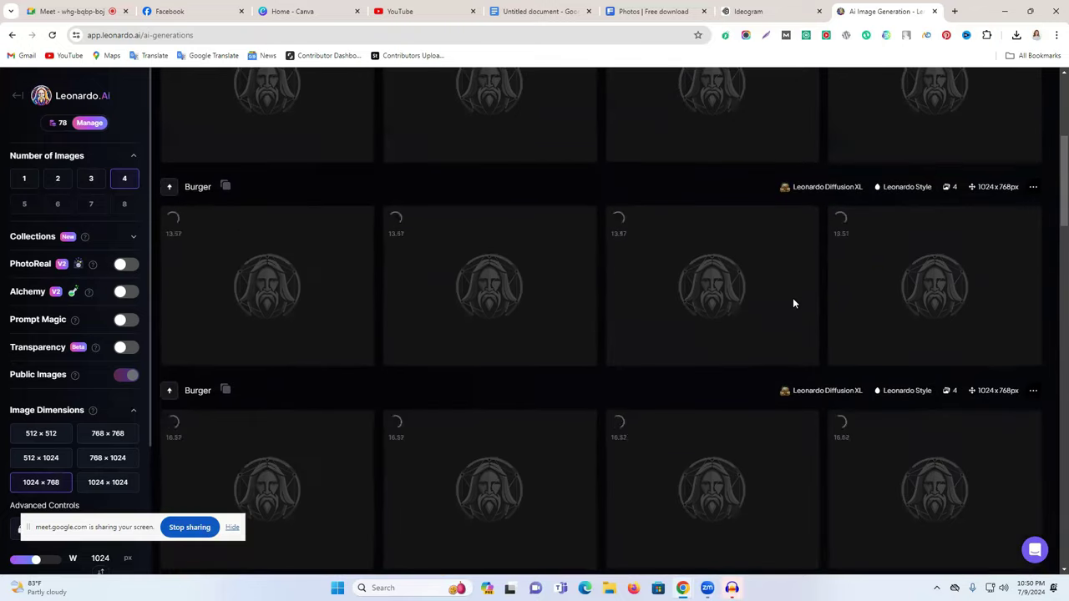
Download all four images of the first finished 1024 × 768 Burger set
scroll(793, 298, "down", 1)
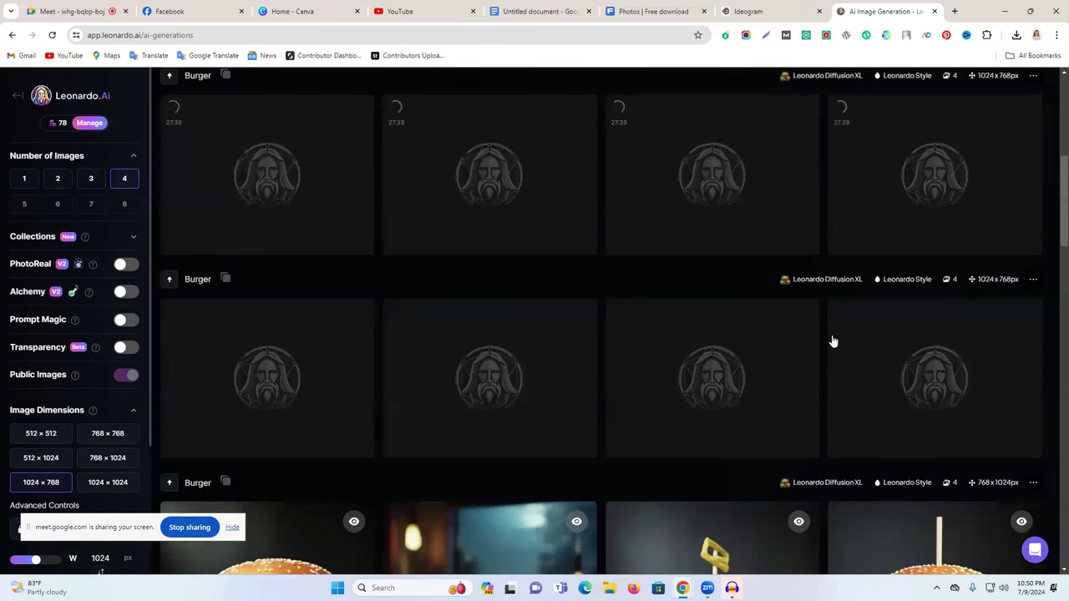
left_click(876, 438)
left_click(654, 438)
left_click(432, 438)
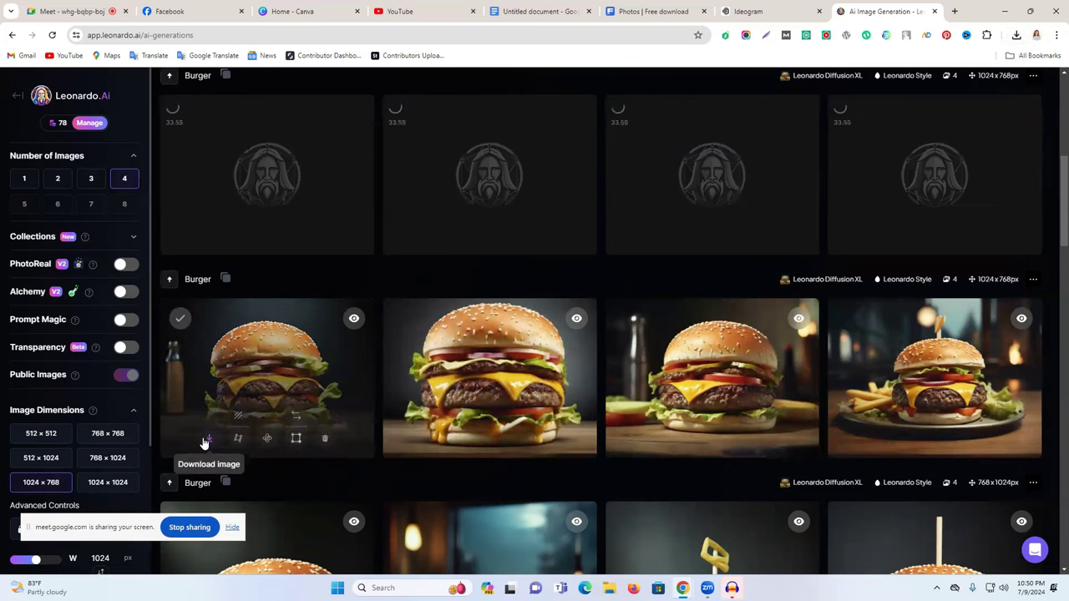
left_click(208, 438)
Download the images of the second 1024 × 768 Burger set once it has been generated
scroll(491, 366, "up", 1)
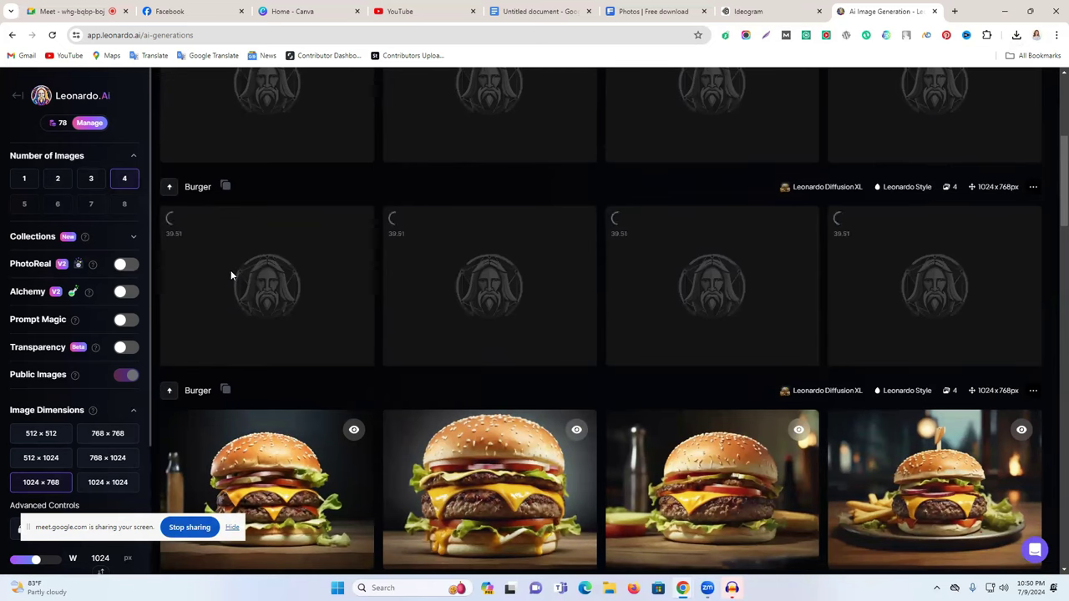
scroll(233, 267, "up", 1)
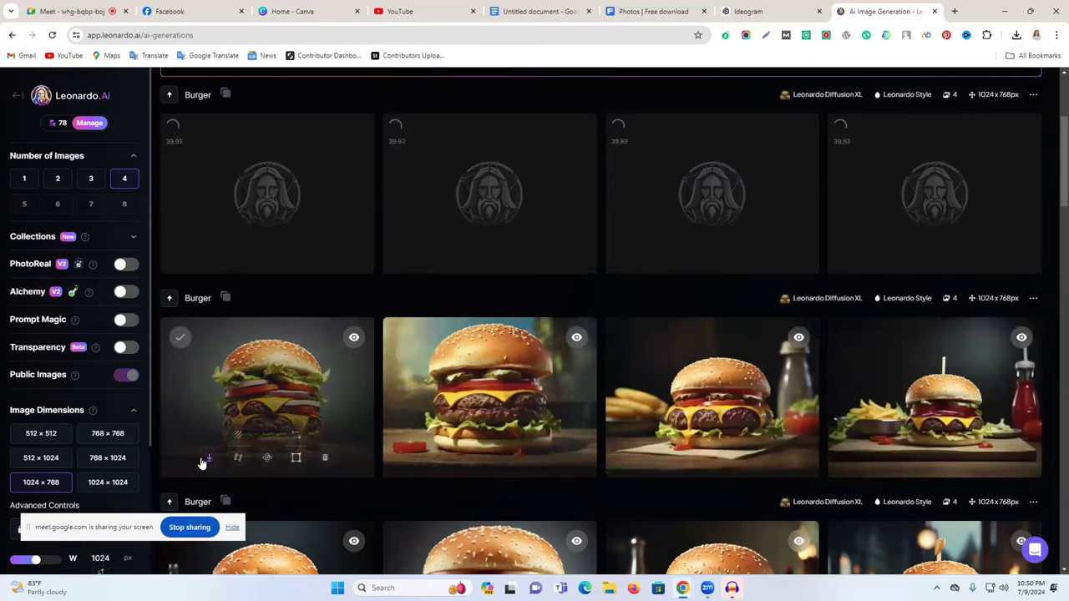
left_click(426, 458)
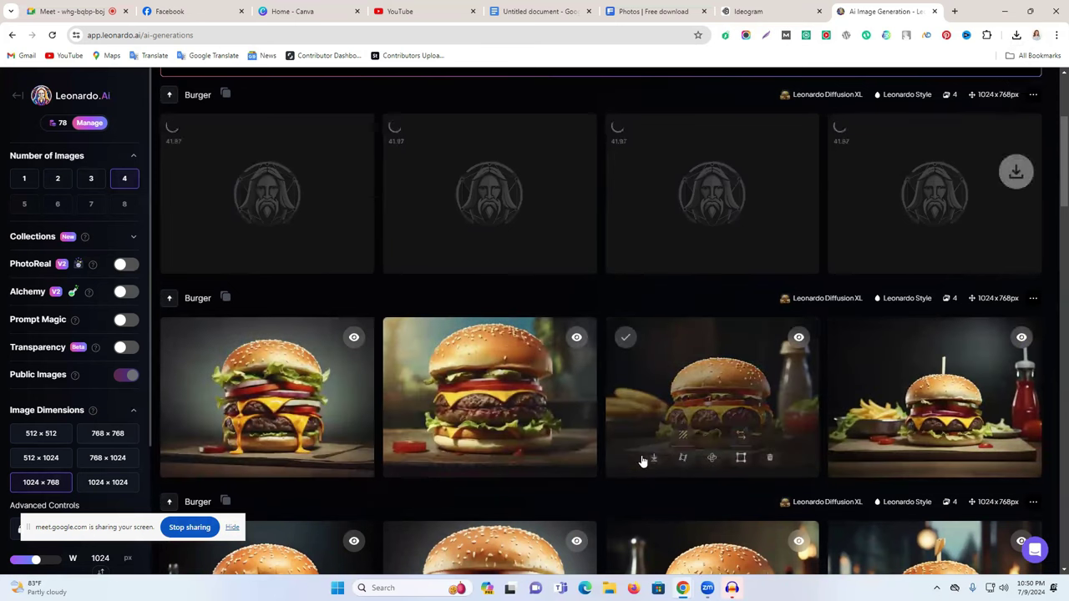
left_click(872, 458)
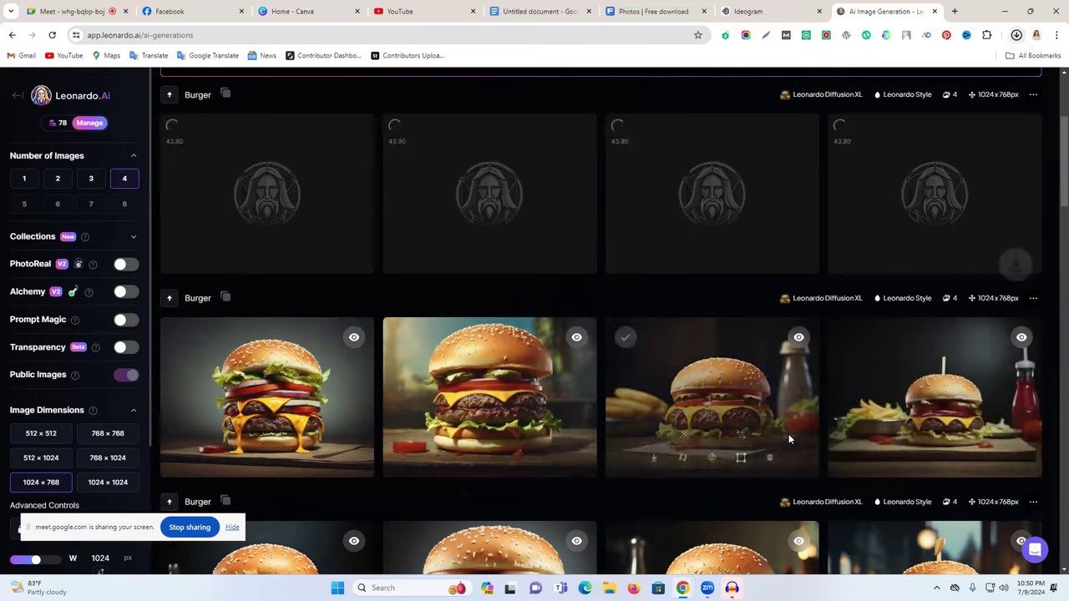
Download the images of the third 1024 × 768 Burger set once it has been generated
scroll(202, 363, "up", 2)
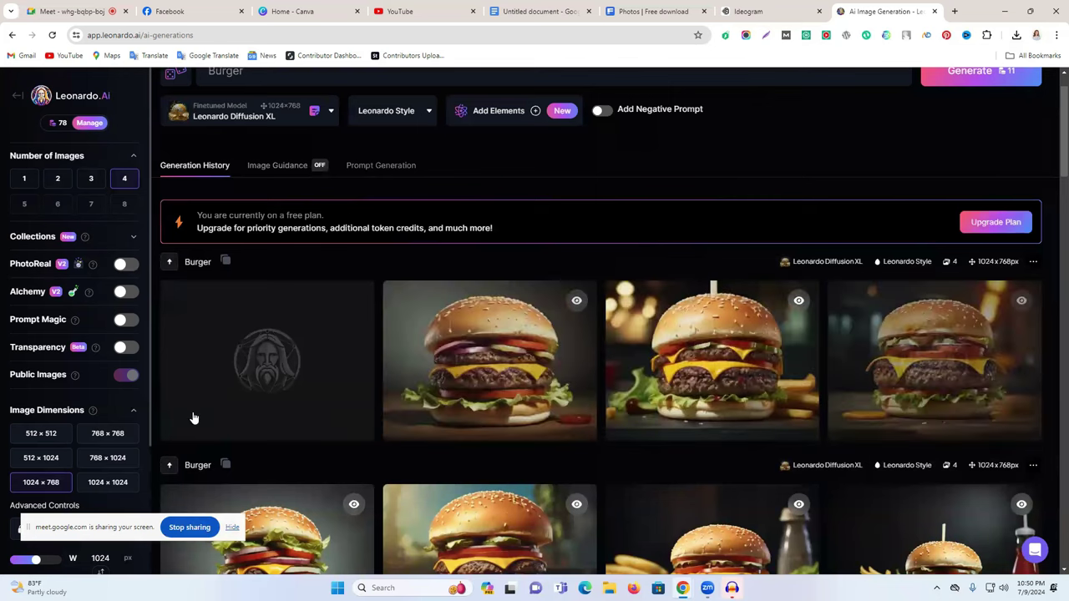
left_click(426, 421)
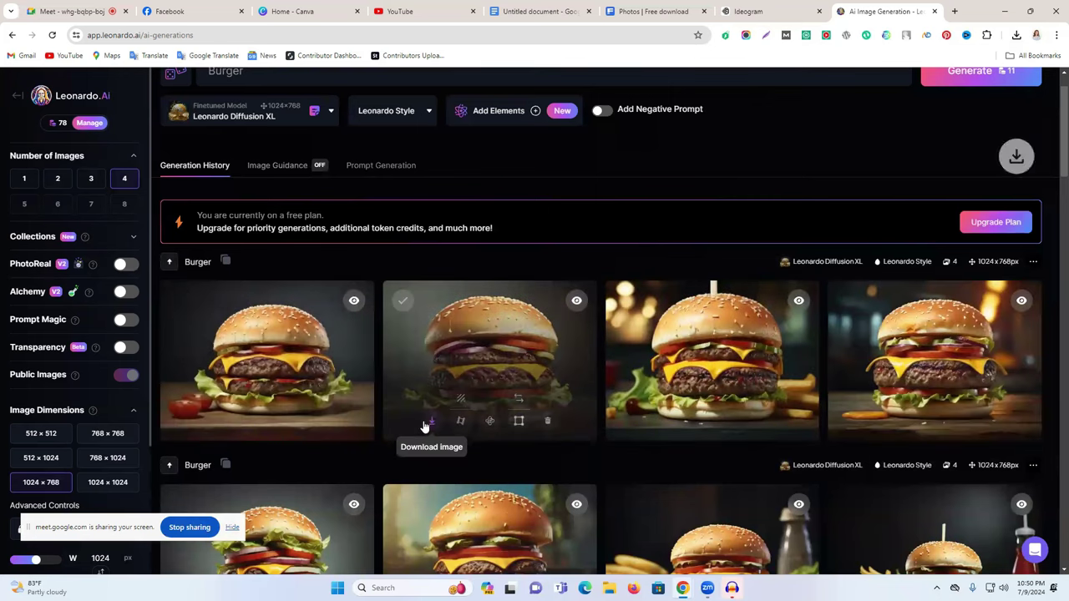
left_click(652, 423)
left_click(872, 424)
Generate three more four-image Burger sets at 1024 × 768 with Leonardo Diffusion XL
scroll(579, 356, "up", 1)
scroll(578, 356, "up", 1)
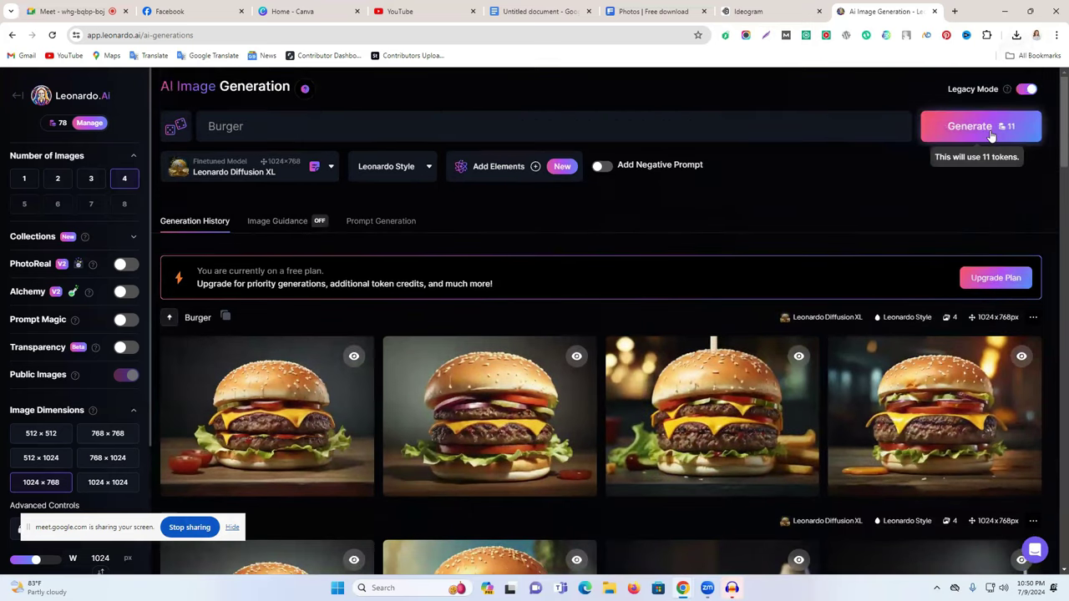
left_click(973, 127)
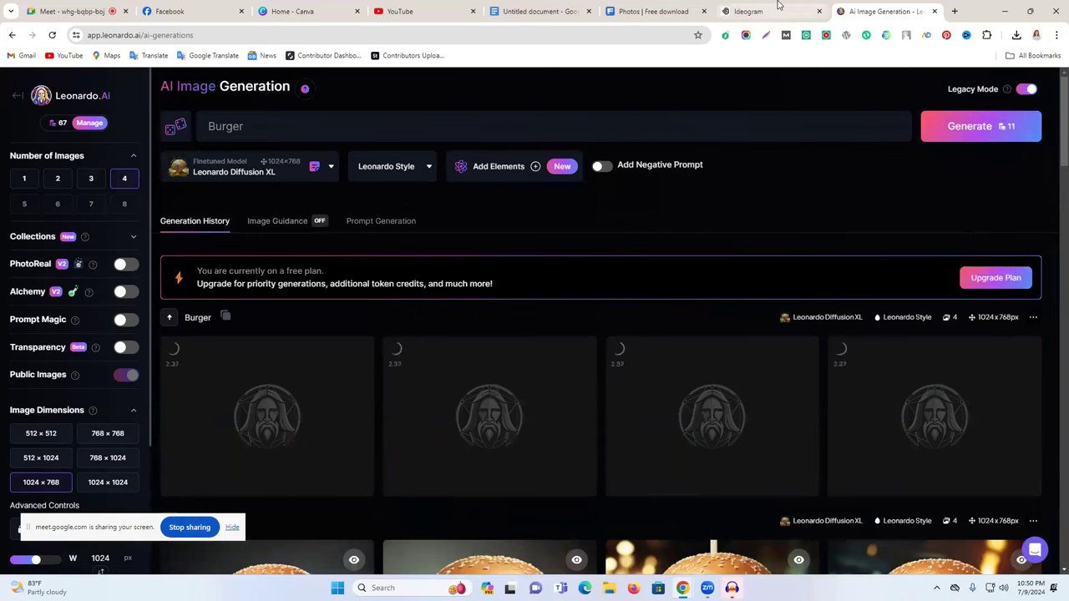
left_click(981, 127)
scroll(872, 220, "down", 3)
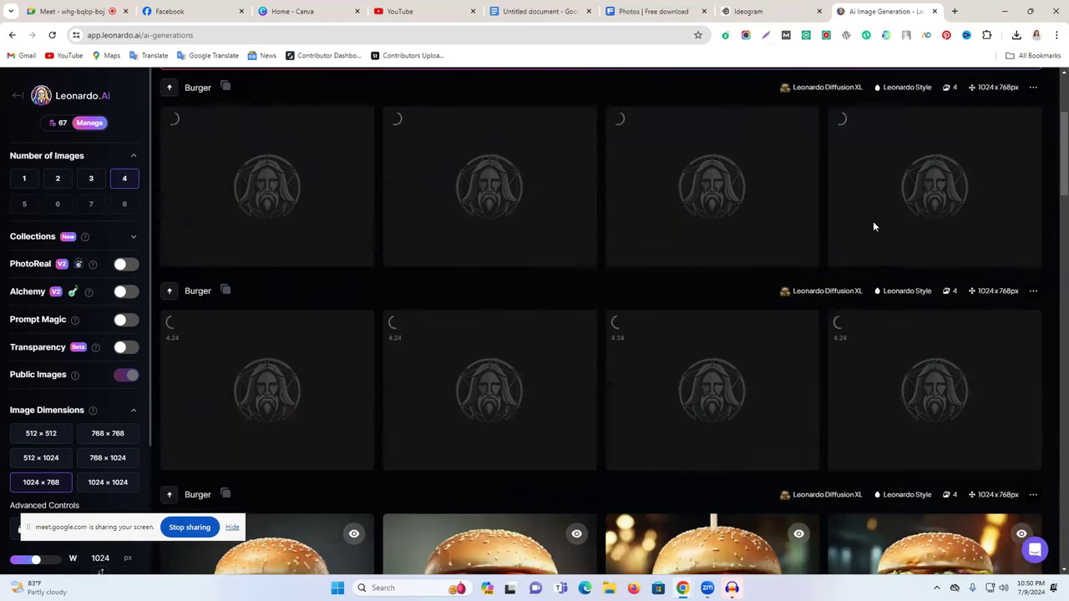
scroll(872, 221, "down", 1)
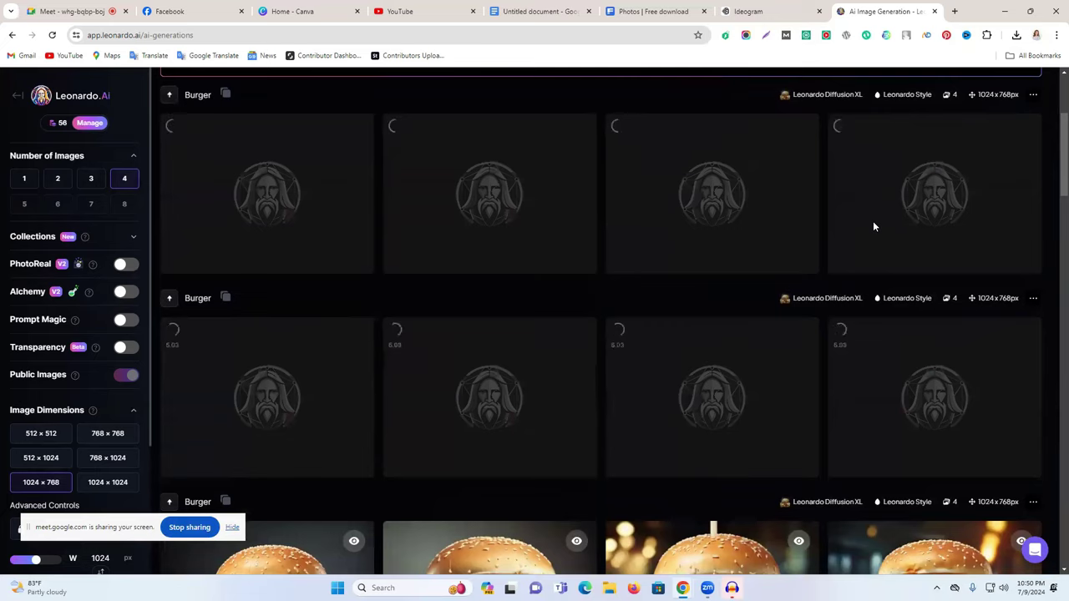
scroll(877, 217, "up", 2)
scroll(876, 217, "up", 1)
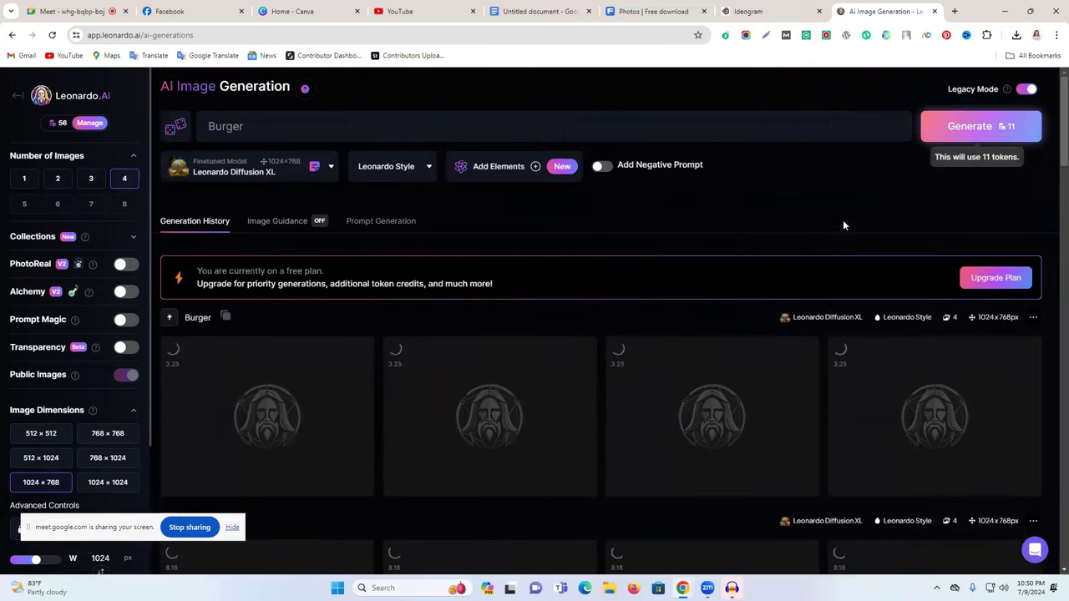
Check the generation progress of the newly queued Burger sets in the generation history
scroll(789, 259, "down", 5)
scroll(789, 260, "up", 1)
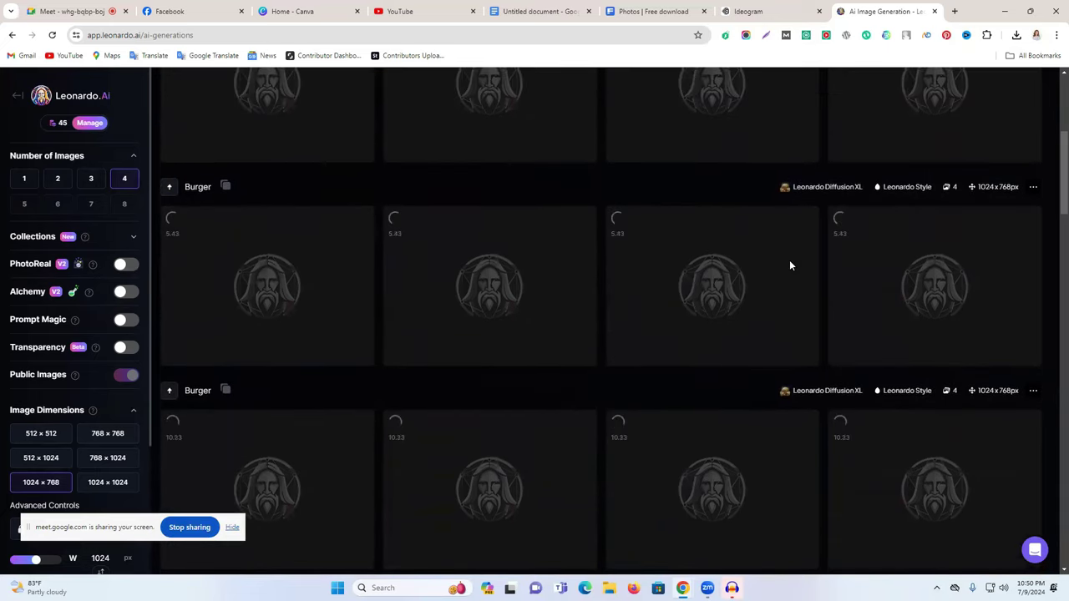
scroll(786, 263, "down", 1)
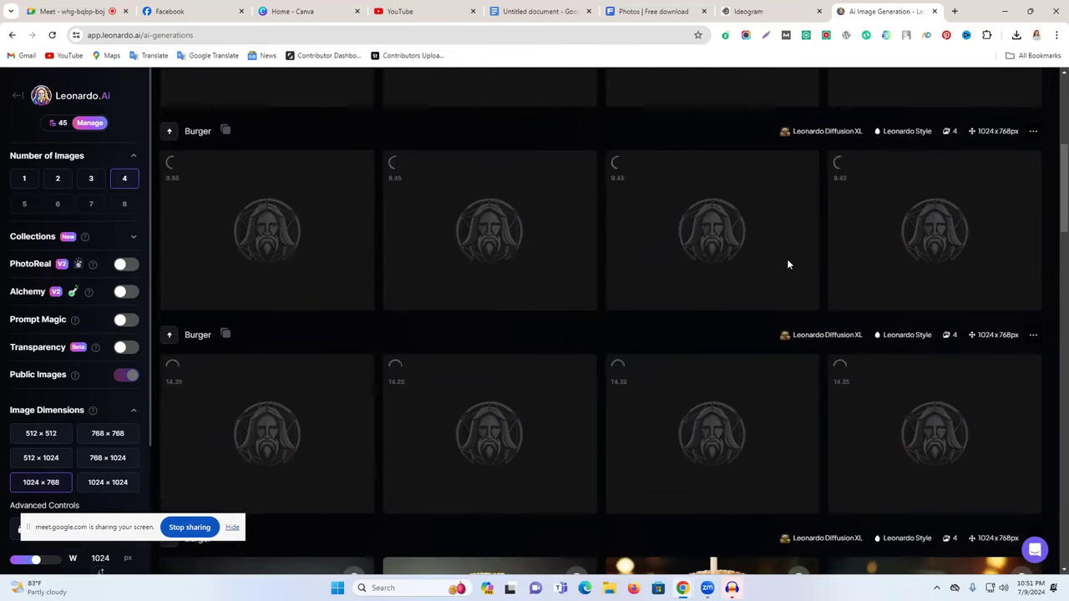
scroll(787, 264, "up", 1)
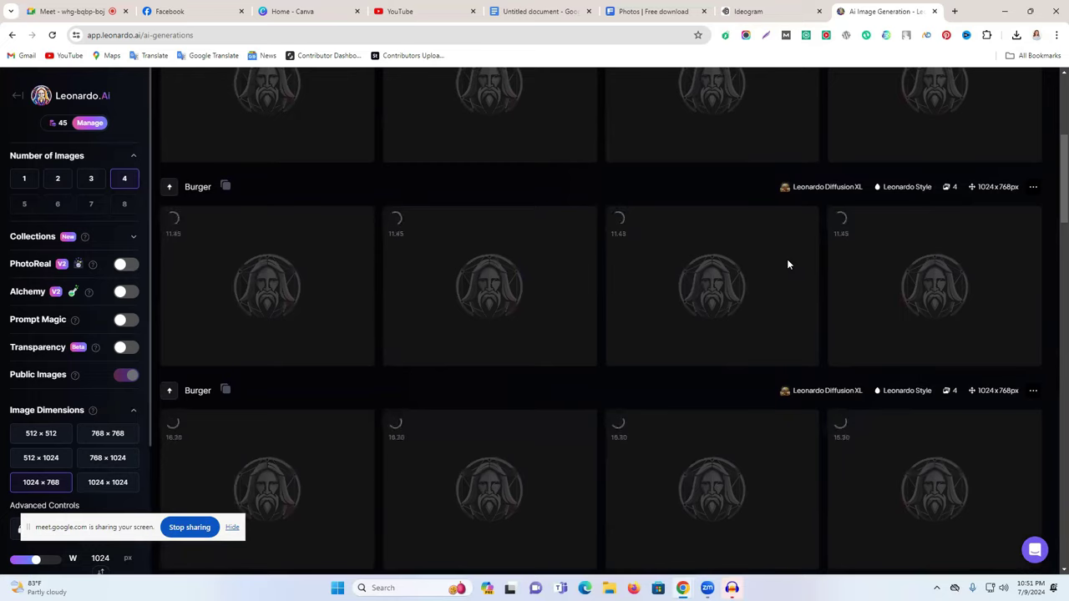
scroll(787, 264, "down", 1)
scroll(787, 264, "up", 1)
scroll(596, 281, "up", 1)
scroll(596, 280, "down", 1)
Download the images of the first finished Burger set in the new batch
scroll(596, 274, "down", 2)
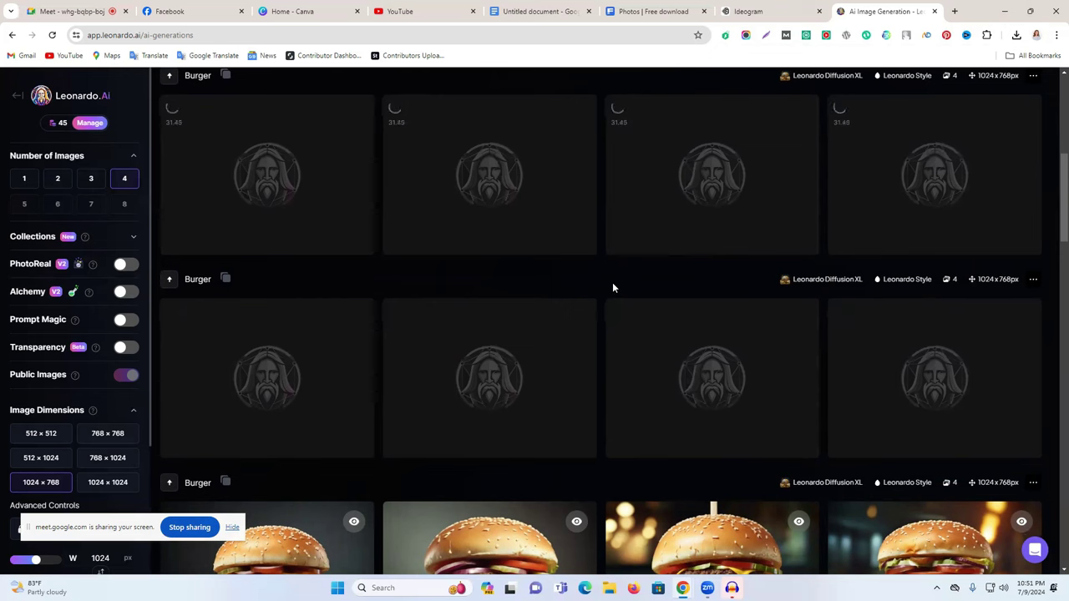
left_click(207, 439)
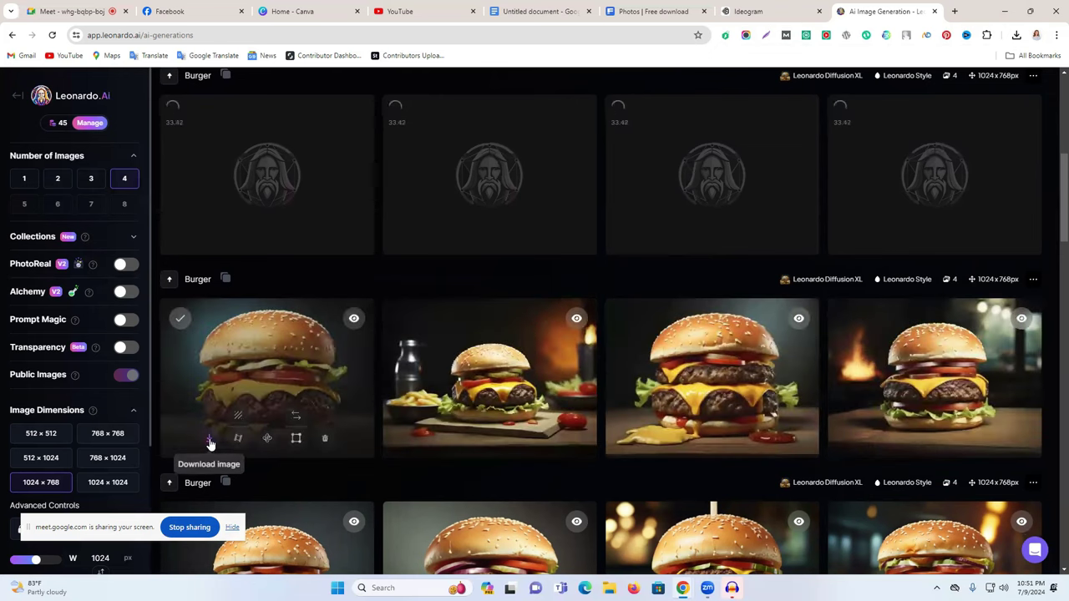
left_click(651, 439)
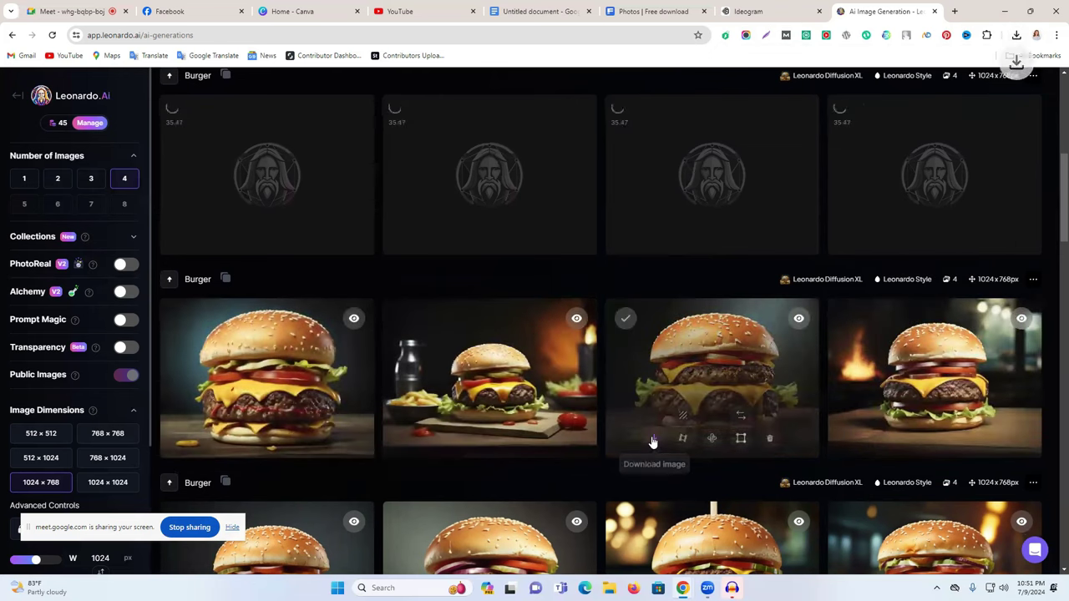
left_click(877, 439)
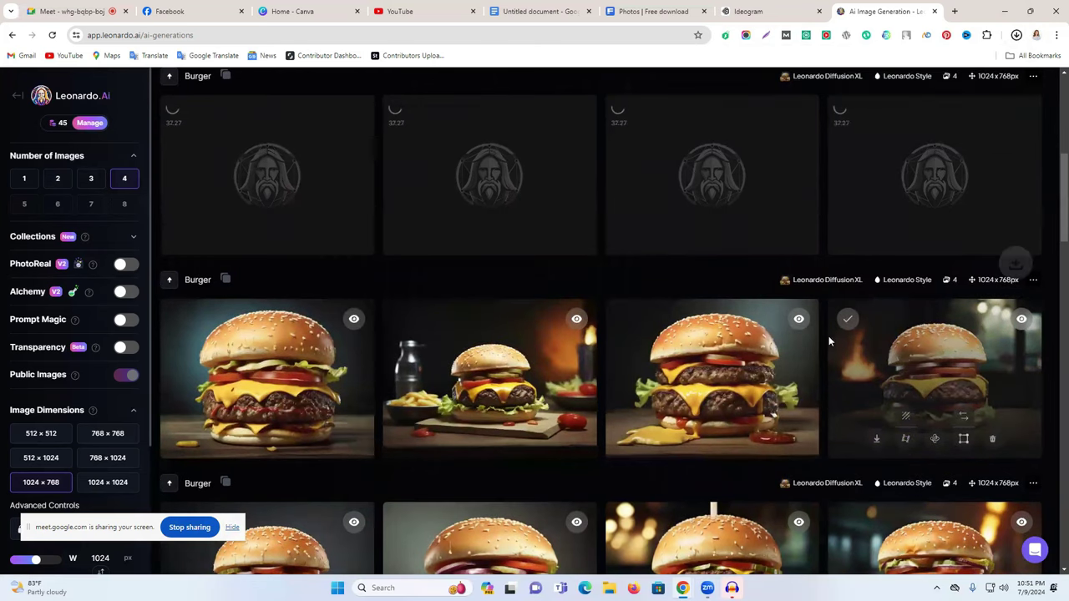
Download the images of the other two Burger sets in this batch as they finish
scroll(828, 336, "up", 1)
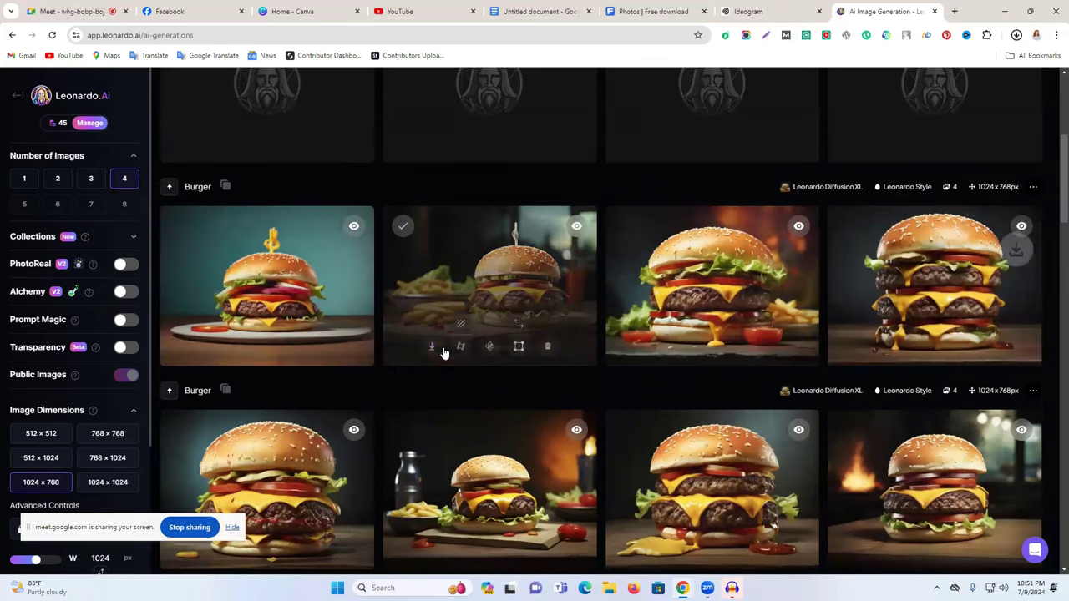
left_click(654, 348)
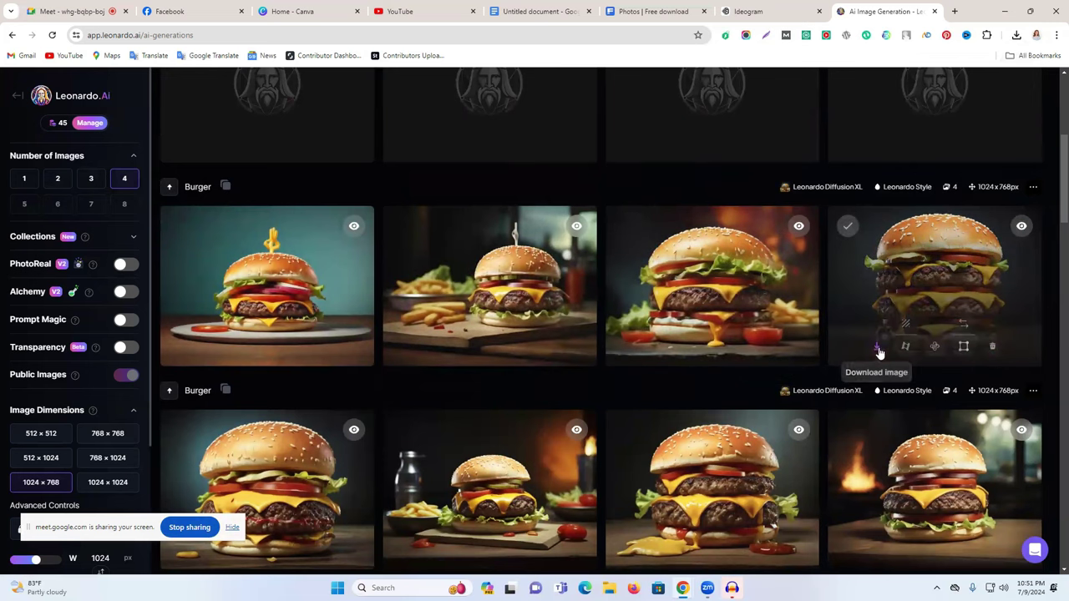
scroll(865, 353, "up", 3)
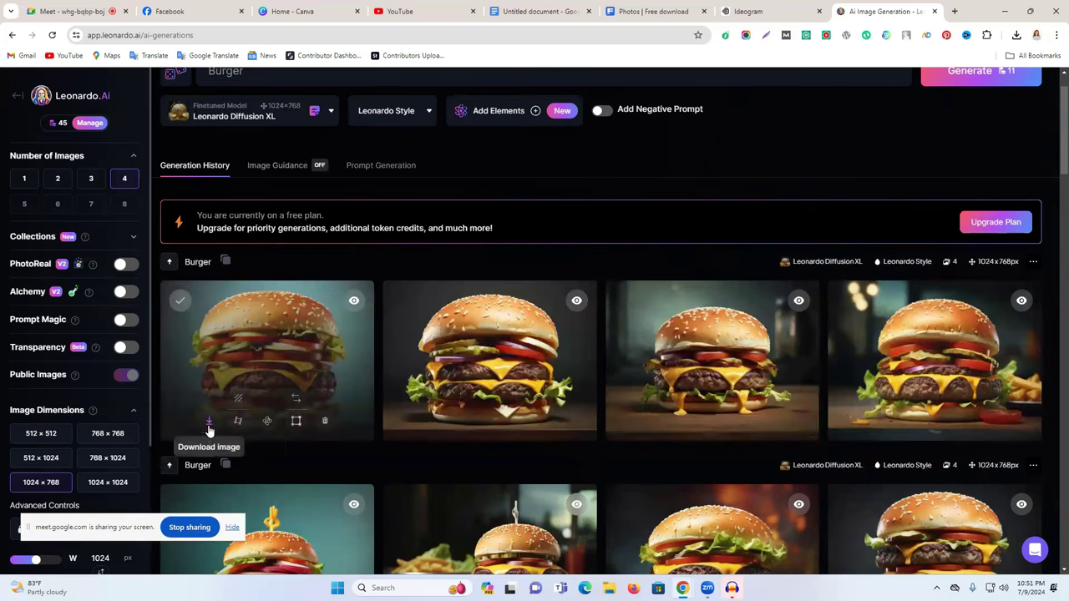
left_click(430, 421)
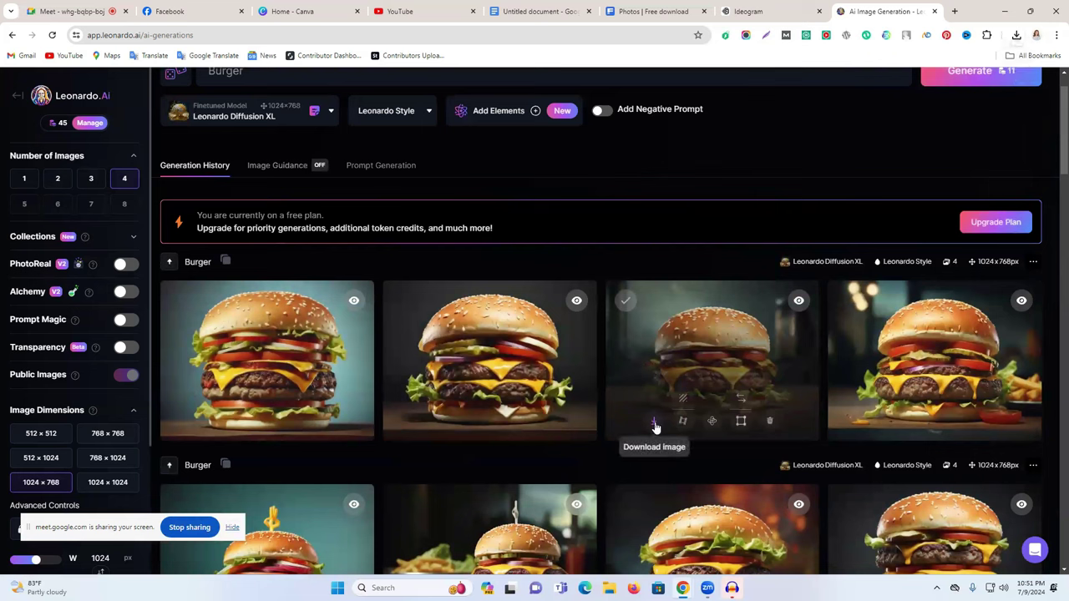
left_click(875, 423)
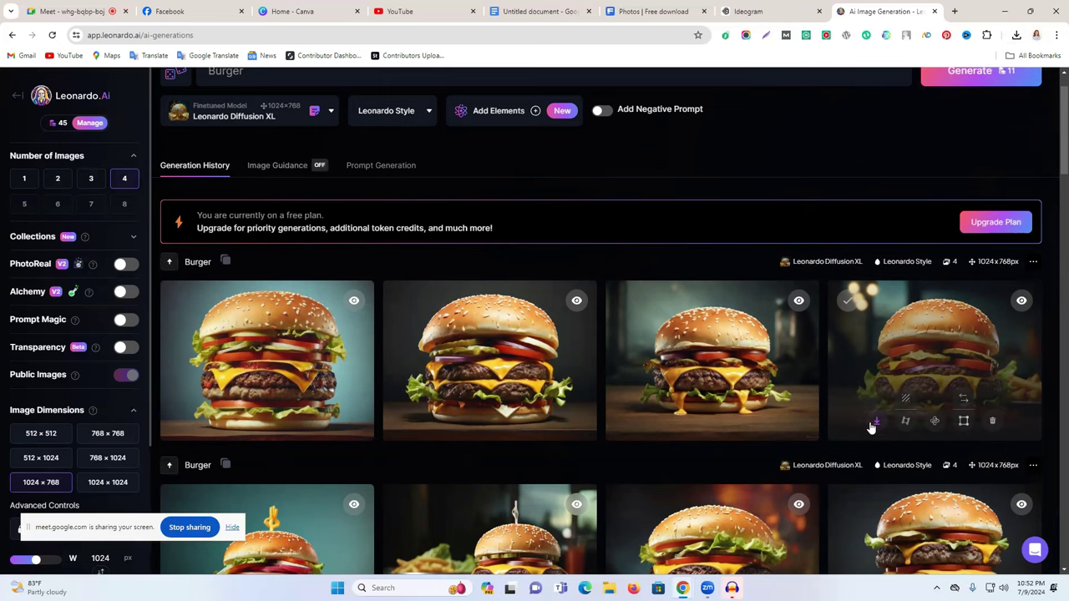
Generate another two four-image Burger sets with the same 1024 × 768 size and Leonardo Diffusion XL model
scroll(770, 317, "up", 1)
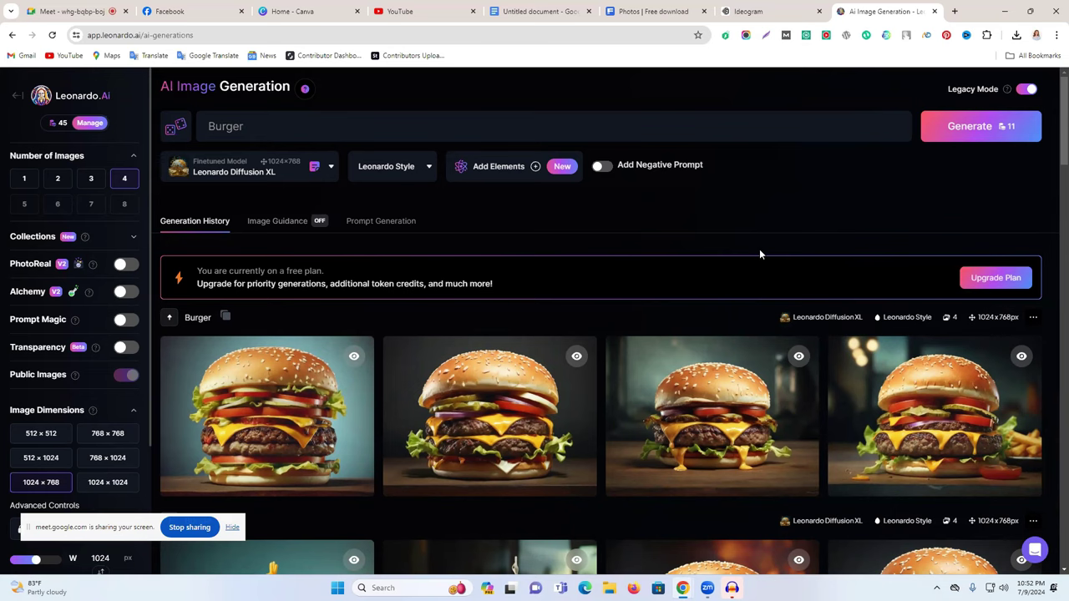
left_click(949, 129)
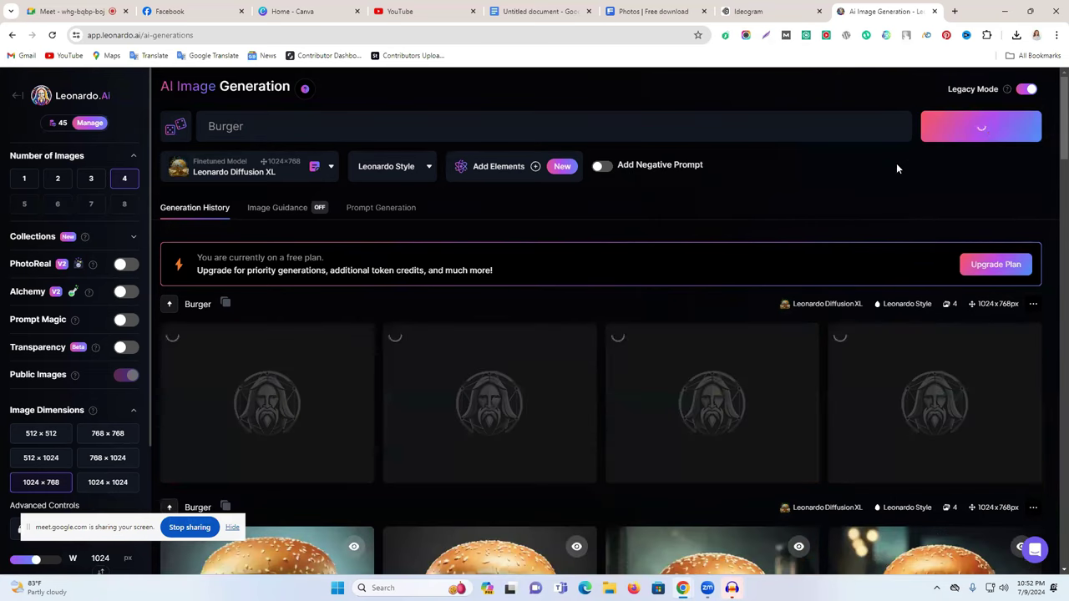
left_click(987, 127)
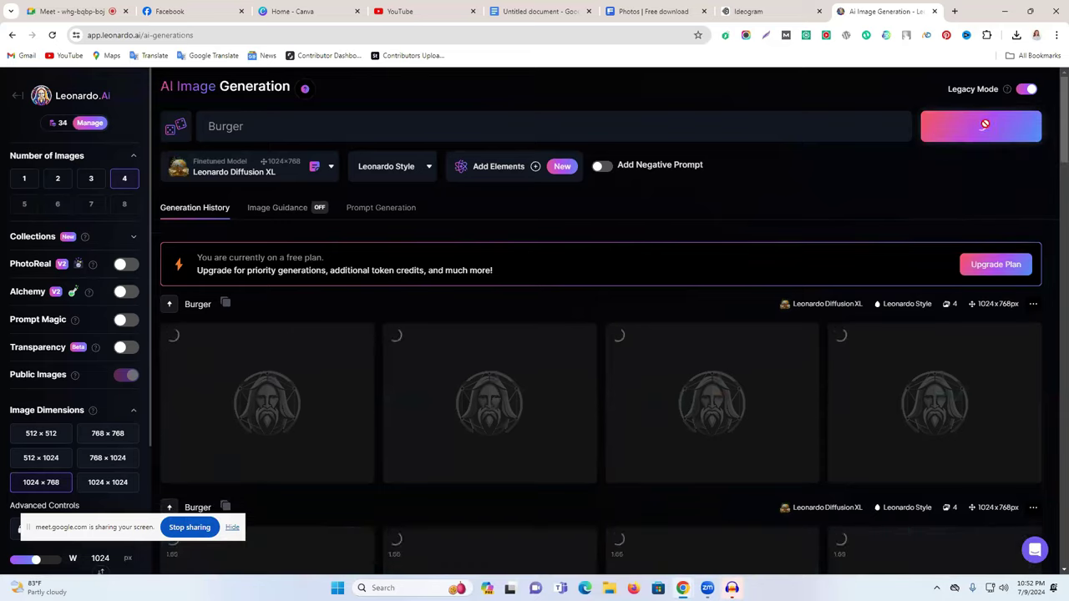
scroll(818, 277, "down", 1)
scroll(819, 276, "down", 2)
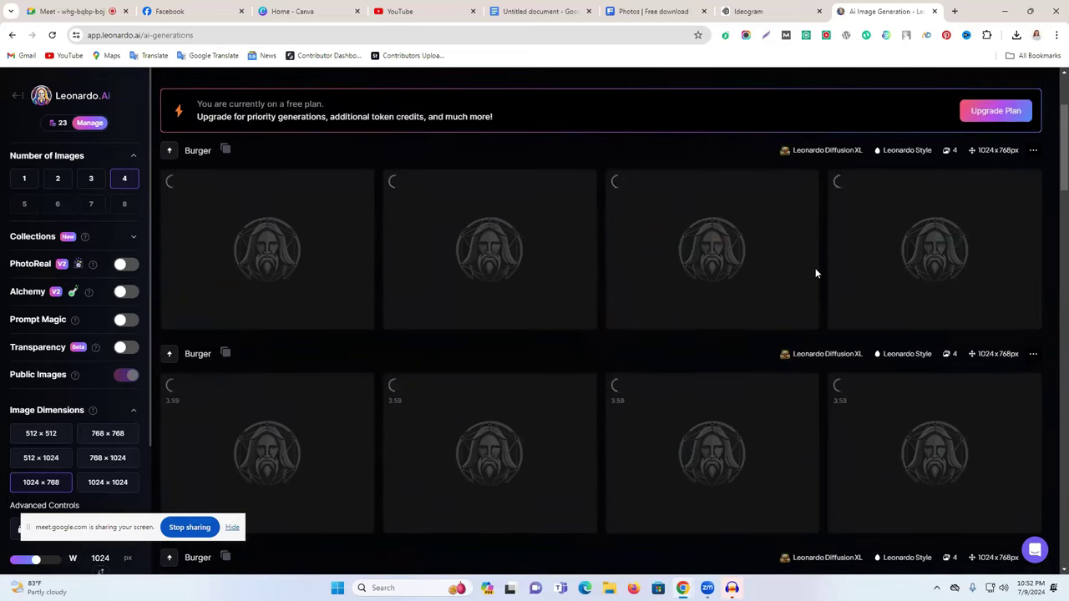
Use the remaining tokens to generate two further Burger sets, declining the plan upgrade offer
scroll(970, 163, "up", 1)
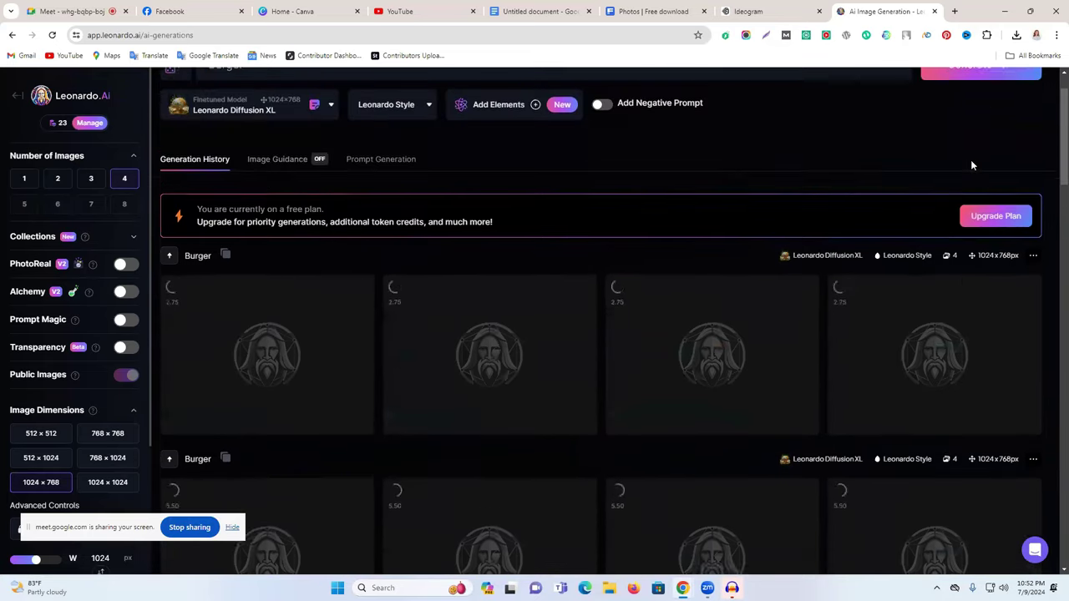
left_click(981, 82)
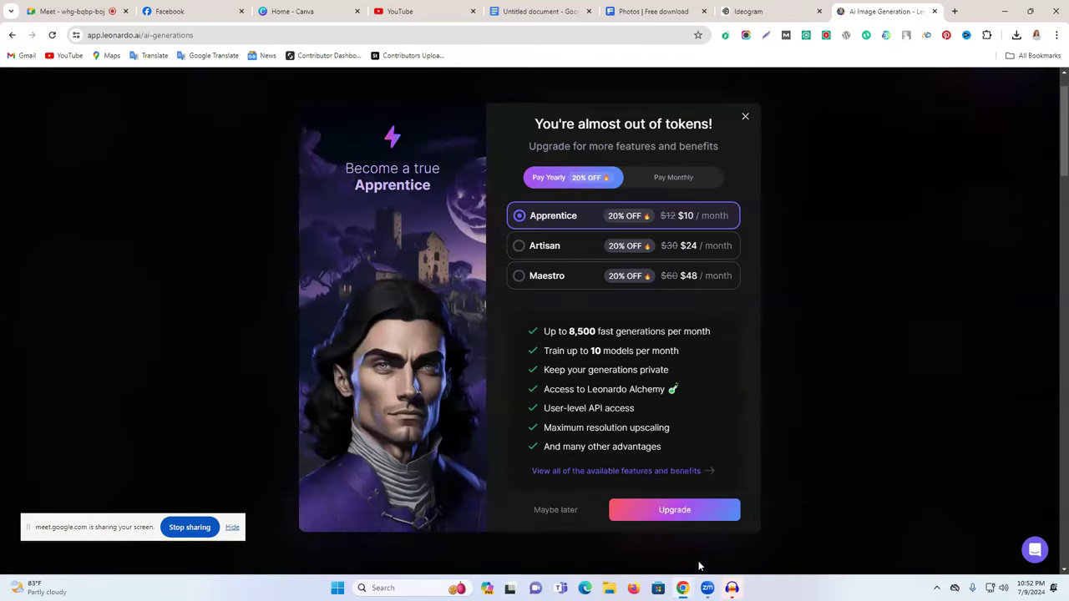
left_click(557, 511)
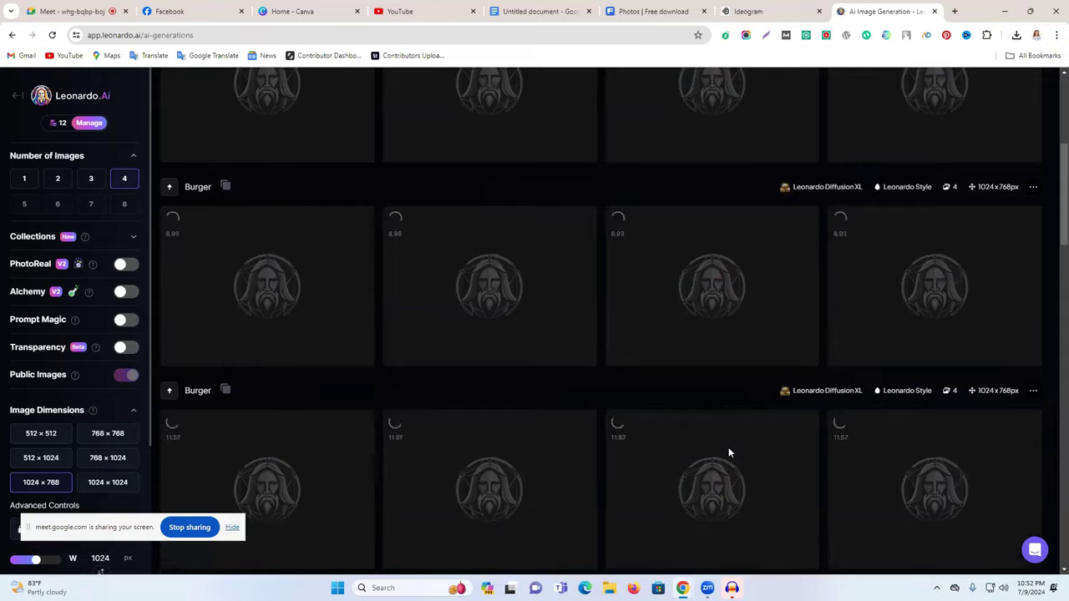
scroll(836, 351, "up", 5)
scroll(741, 284, "down", 5)
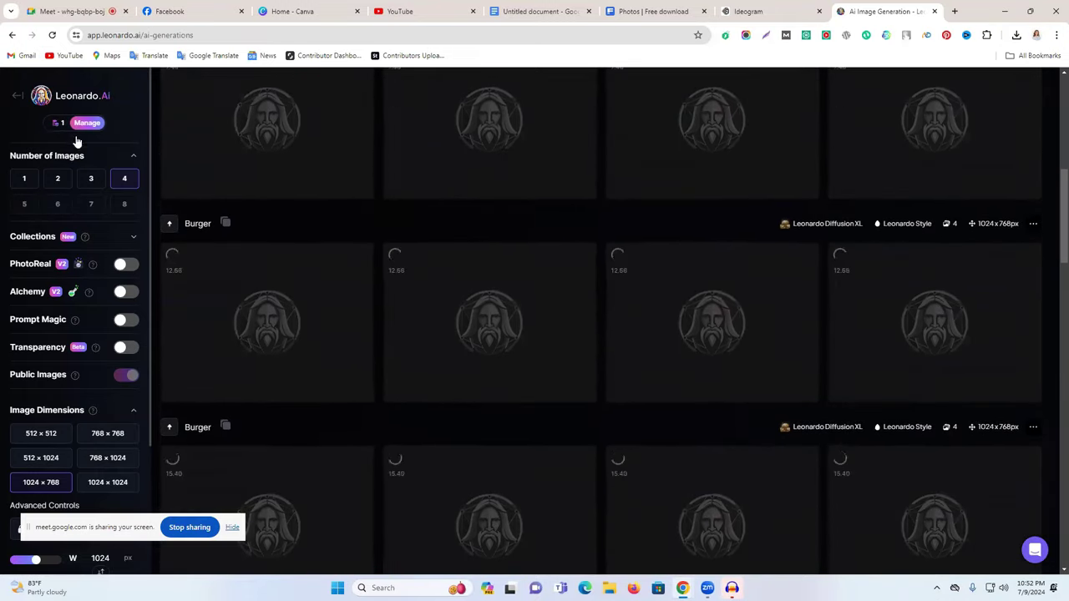
Download the images of the earliest finished Burger set among the four latest generations
scroll(745, 350, "down", 4)
scroll(743, 348, "up", 1)
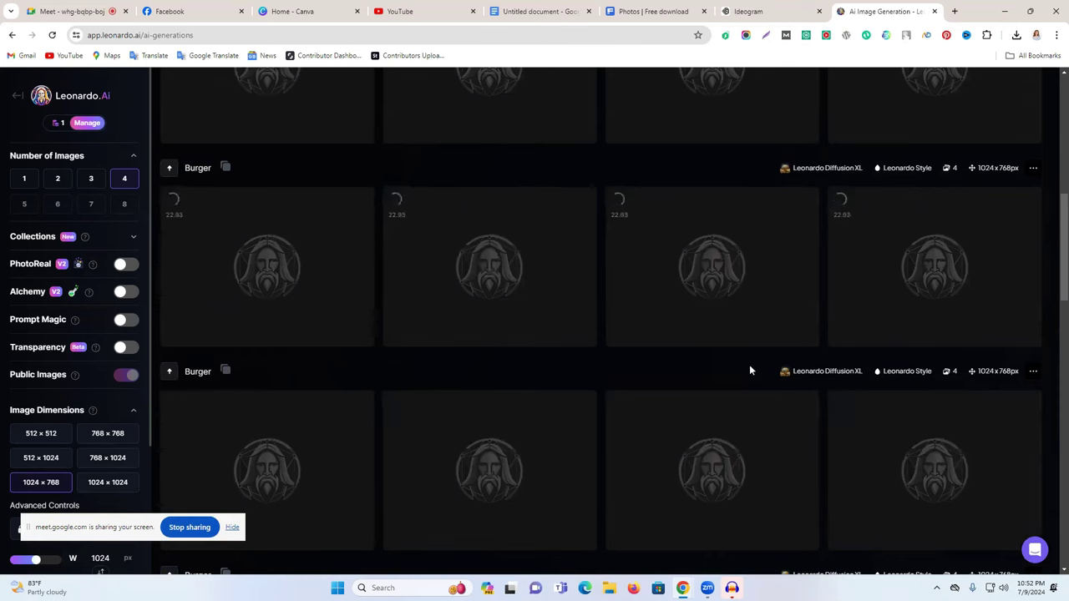
left_click(875, 532)
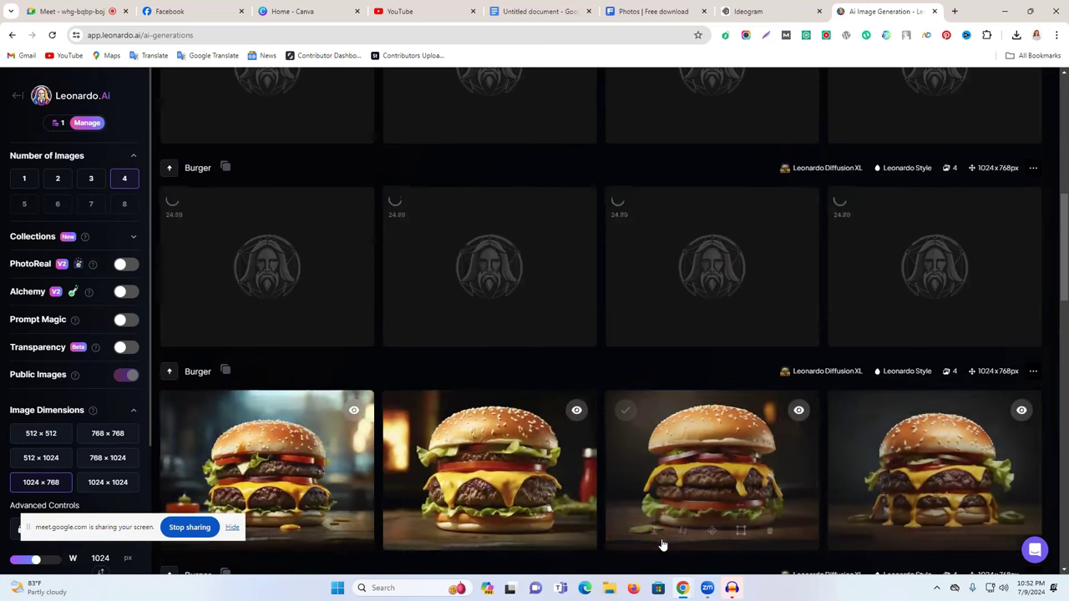
left_click(652, 532)
left_click(432, 532)
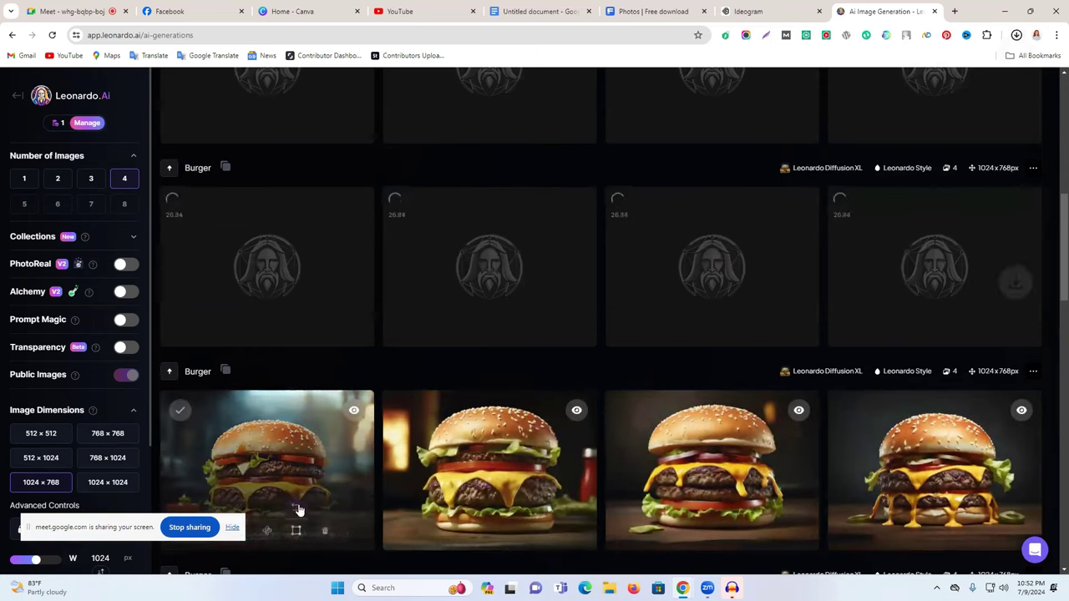
scroll(199, 438, "down", 1)
Download the images of the next two finished Burger sets, allowing the site to download multiple files
scroll(226, 367, "up", 2)
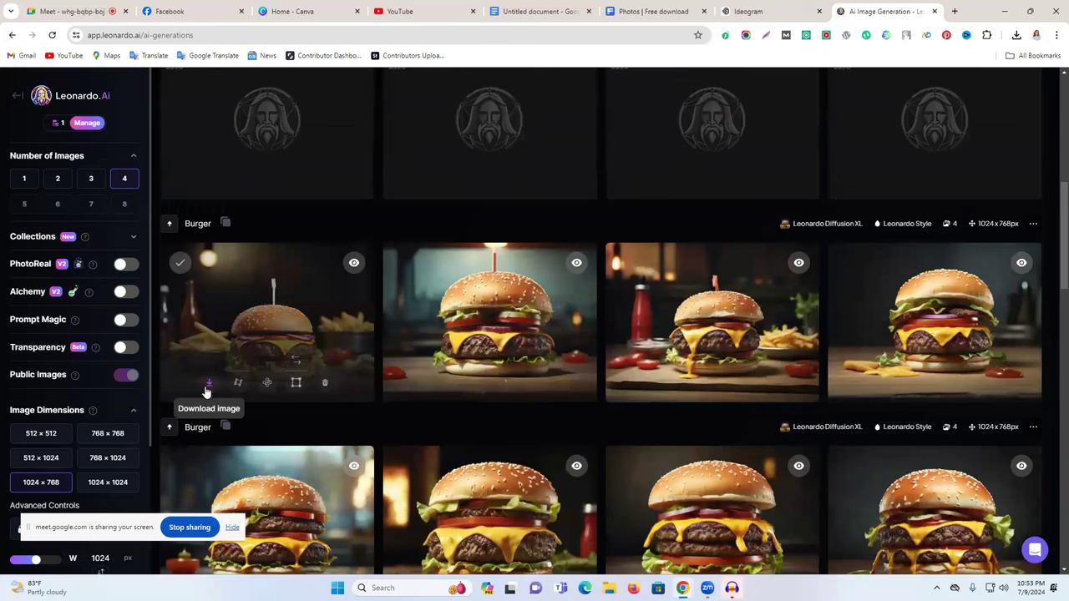
left_click(655, 383)
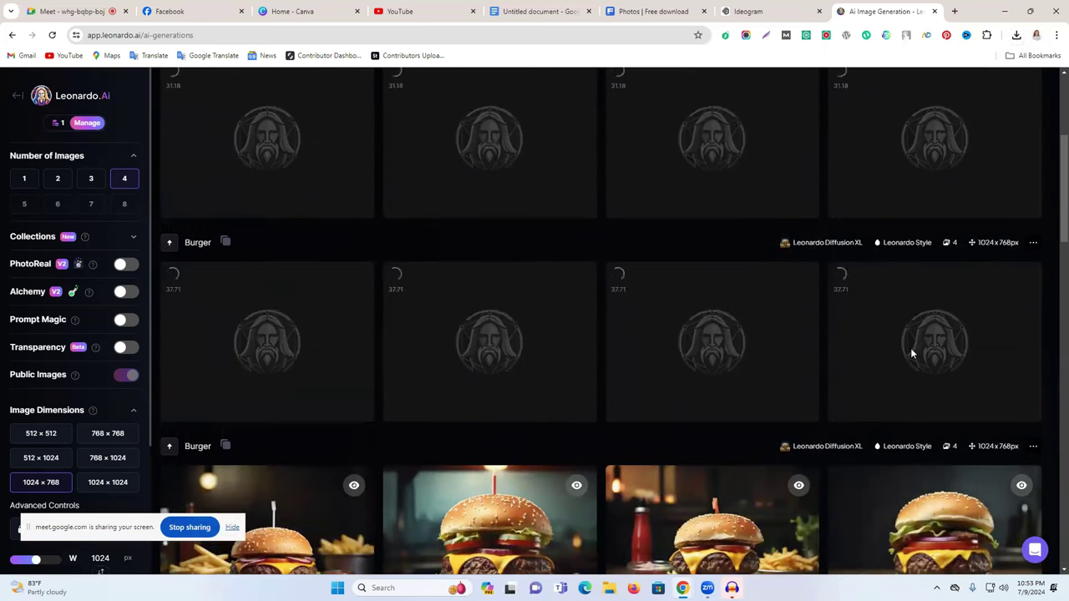
scroll(911, 347, "up", 2)
scroll(912, 349, "down", 1)
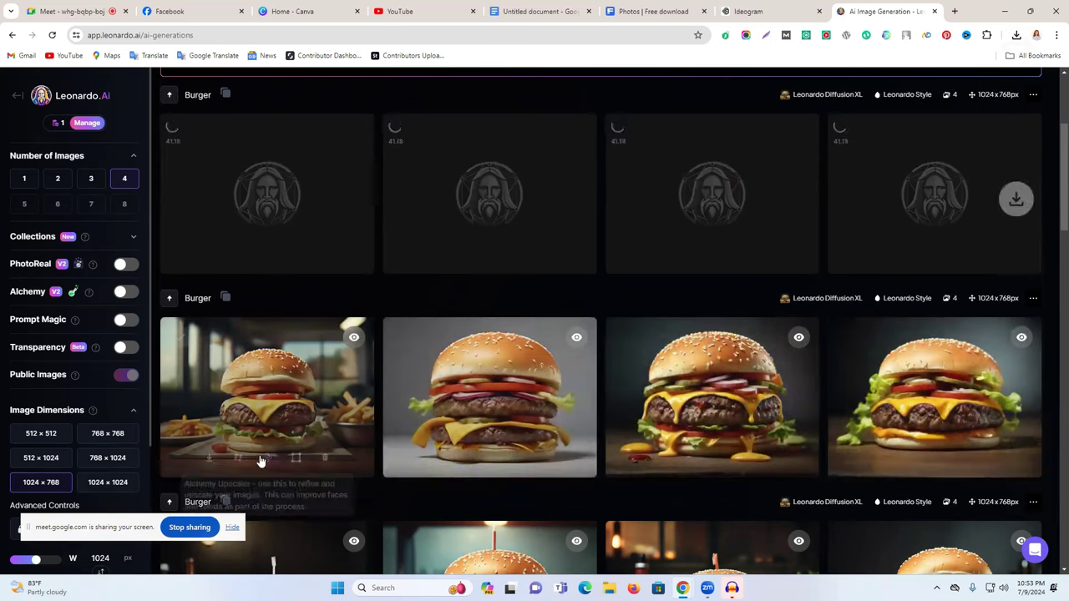
left_click(210, 457)
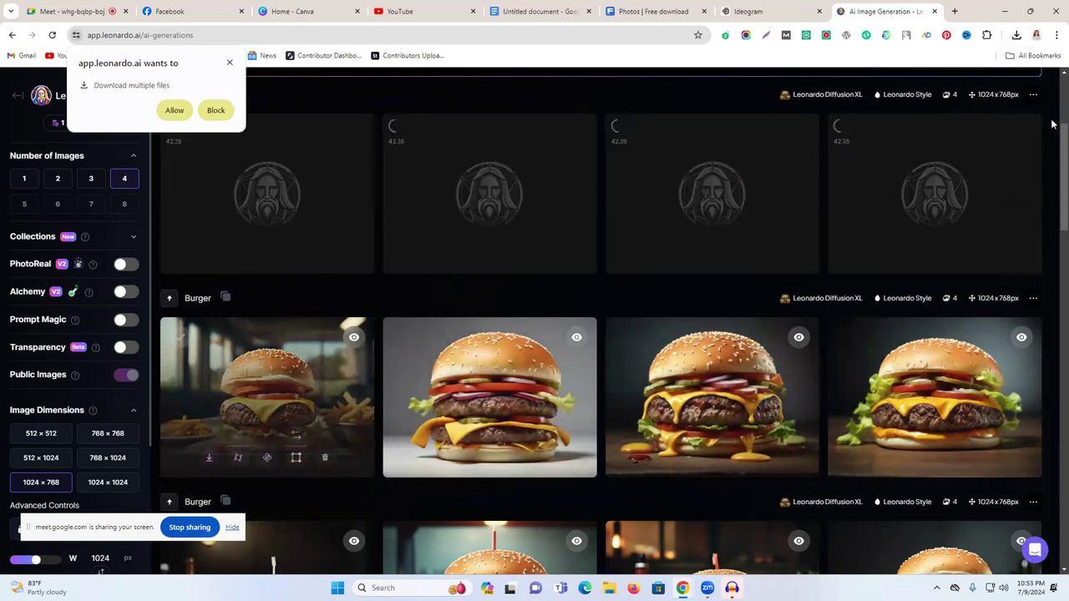
left_click(174, 110)
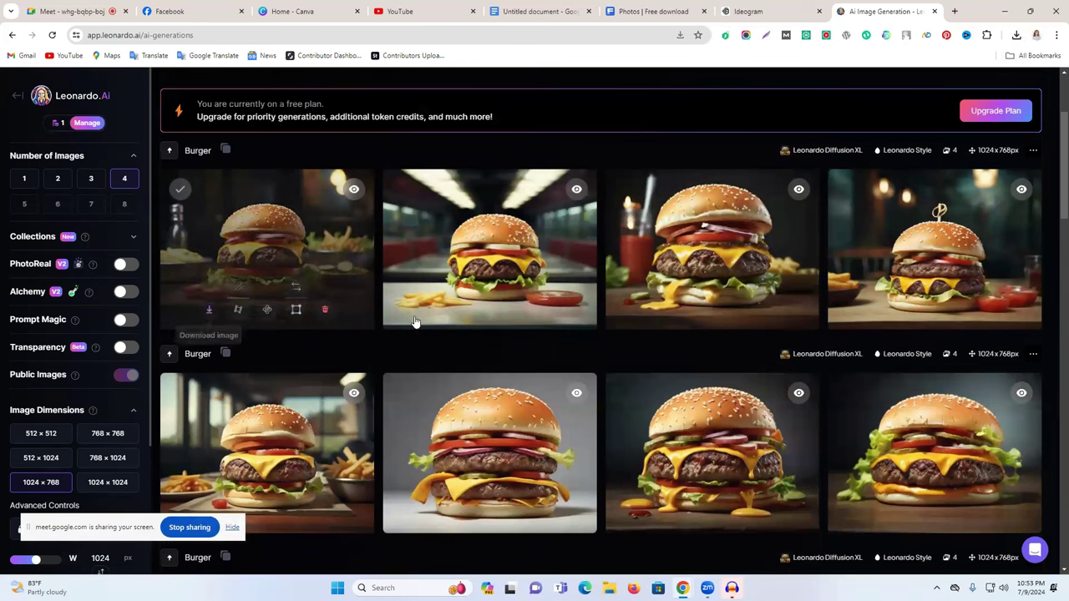
Download the remaining images of the newest Burger set
left_click(429, 311)
left_click(652, 310)
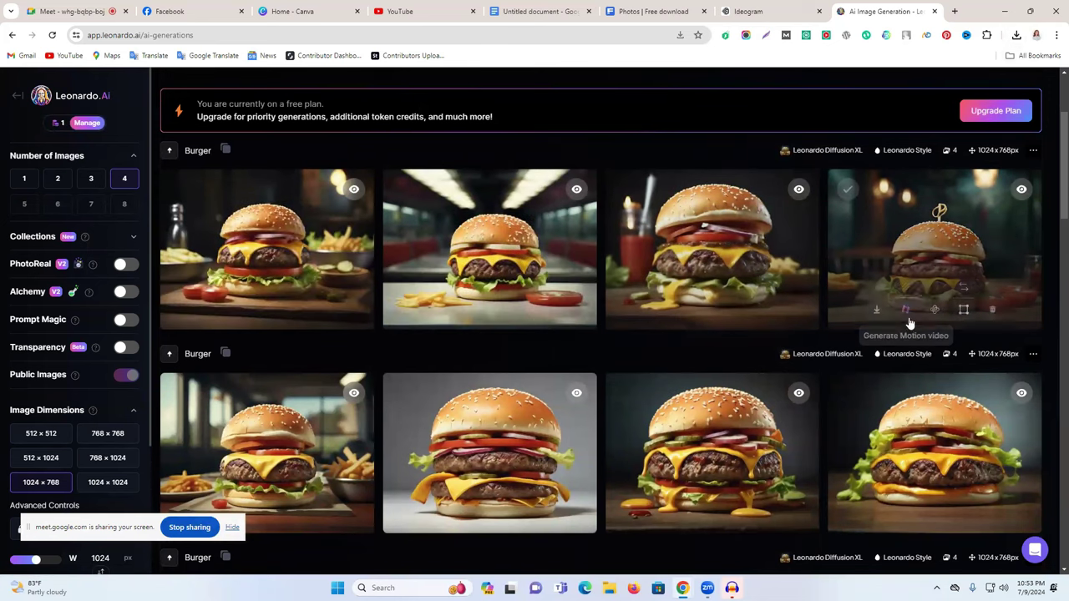
left_click(876, 311)
Review the keyword categories in the Google Docs list, from Diet through Other and back to Technology
left_click(534, 11)
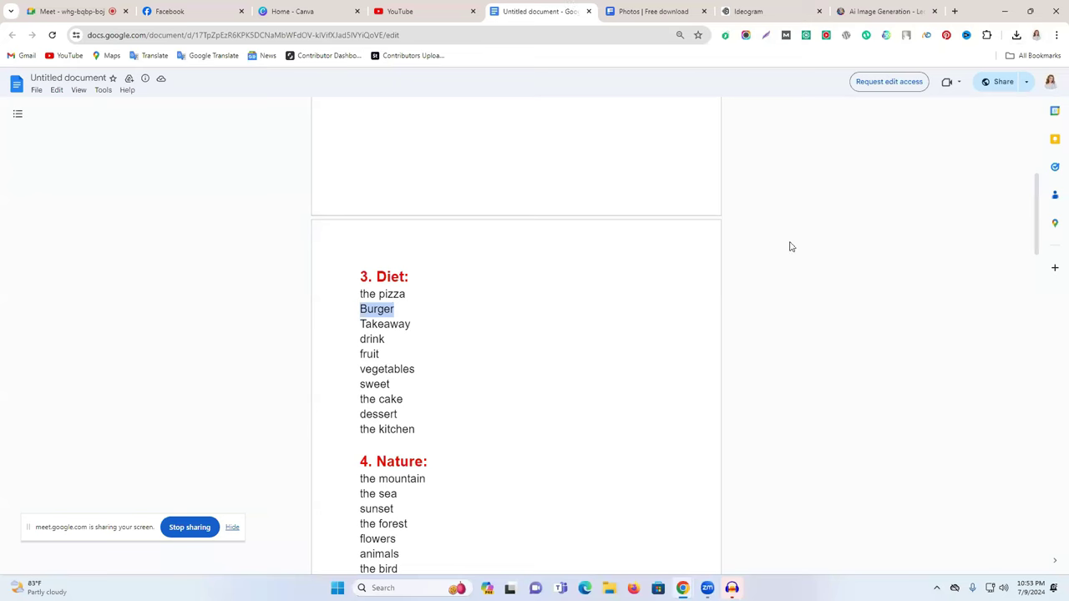
scroll(494, 404, "down", 15)
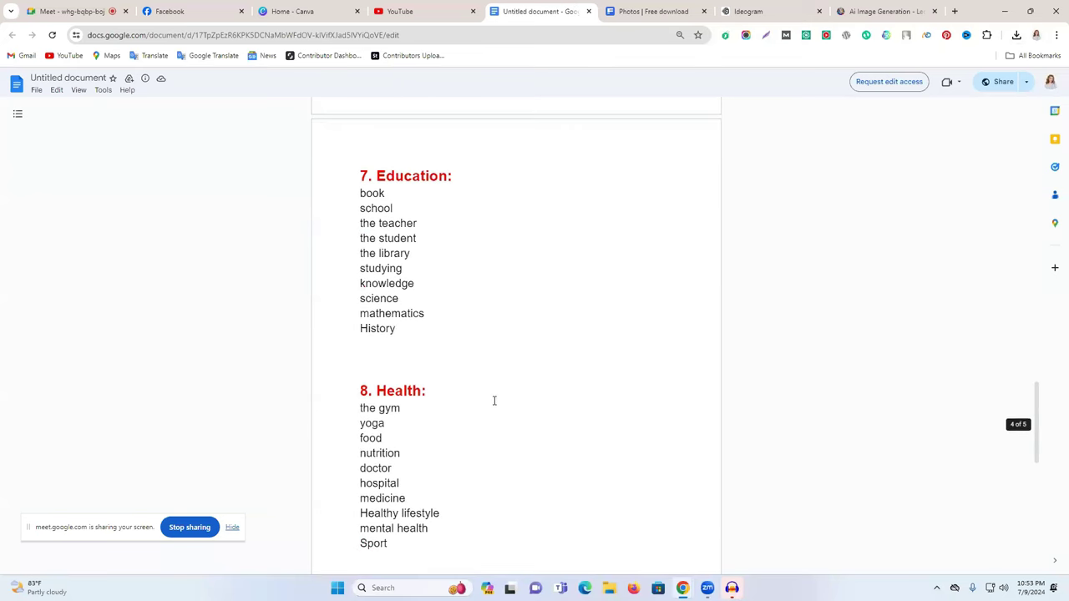
scroll(494, 402, "down", 2)
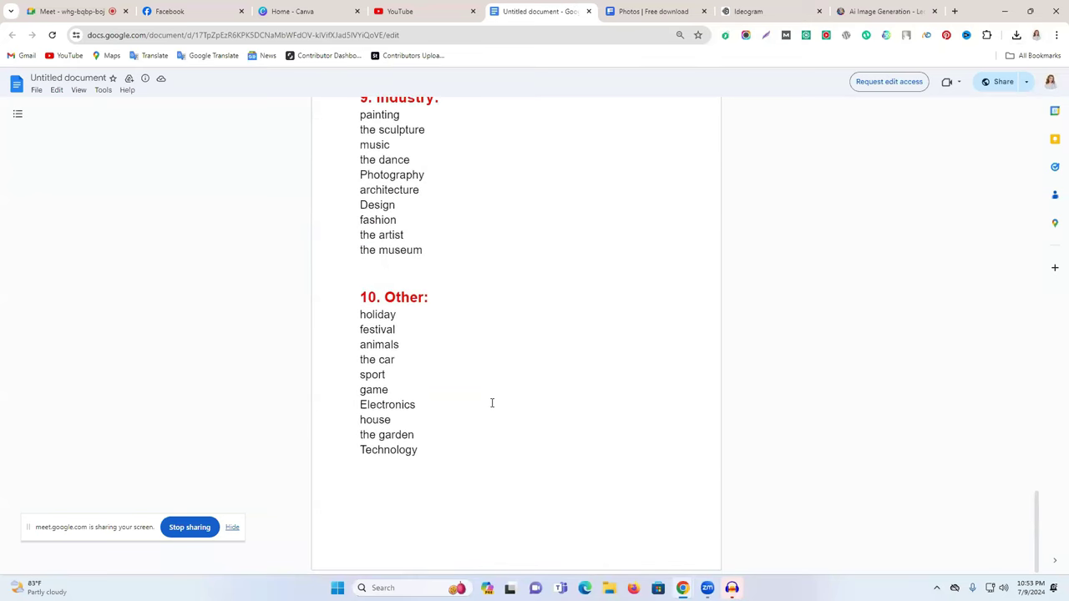
scroll(492, 401, "up", 16)
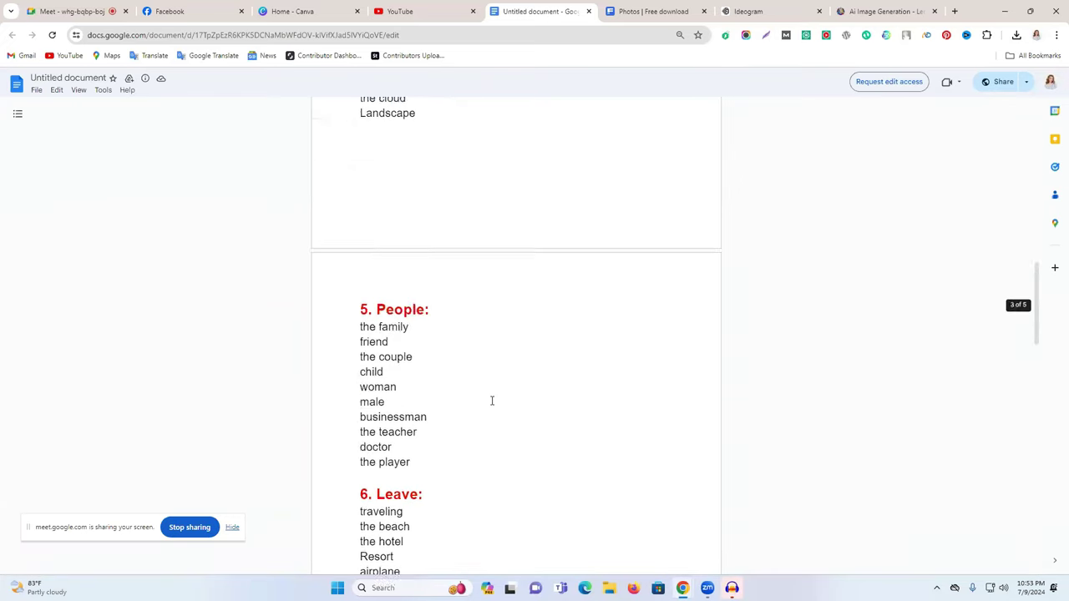
scroll(492, 400, "up", 7)
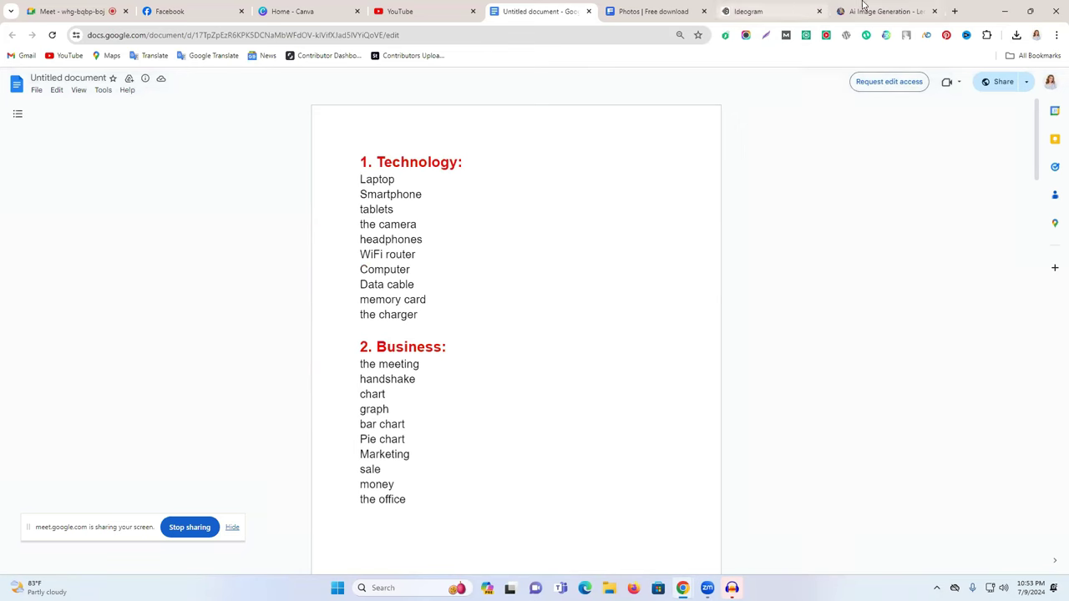
Minimize the browser and start Adobe Photoshop 2020
left_click(1005, 11)
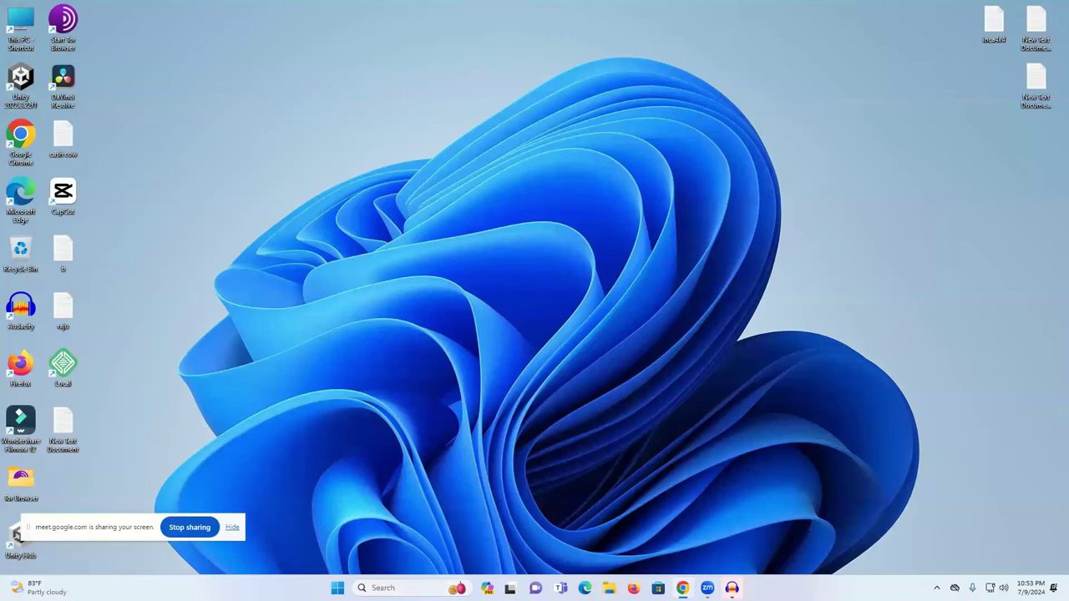
key("super+s")
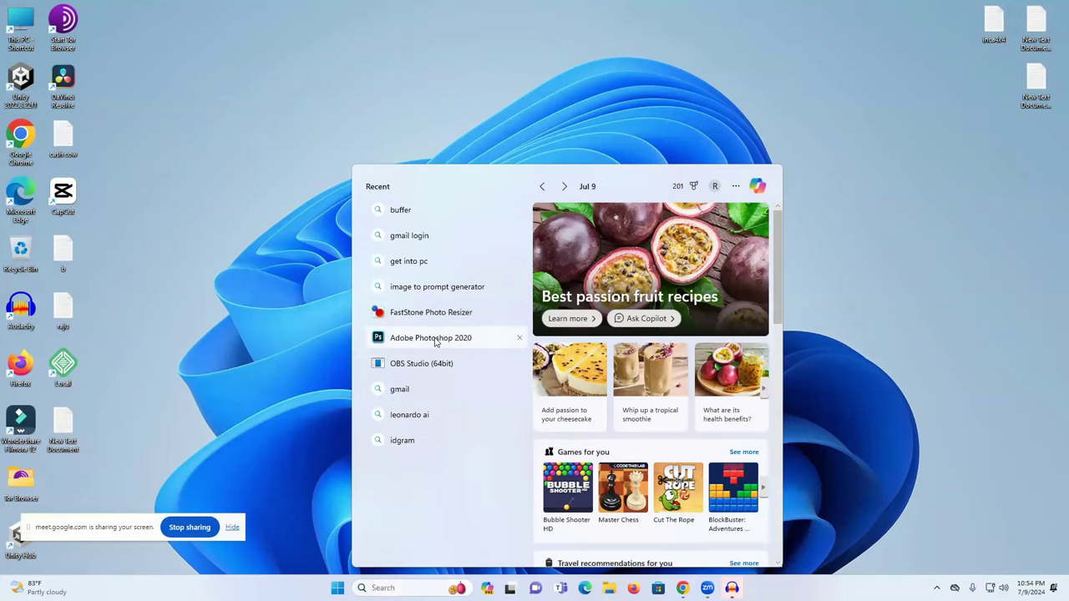
left_click(434, 339)
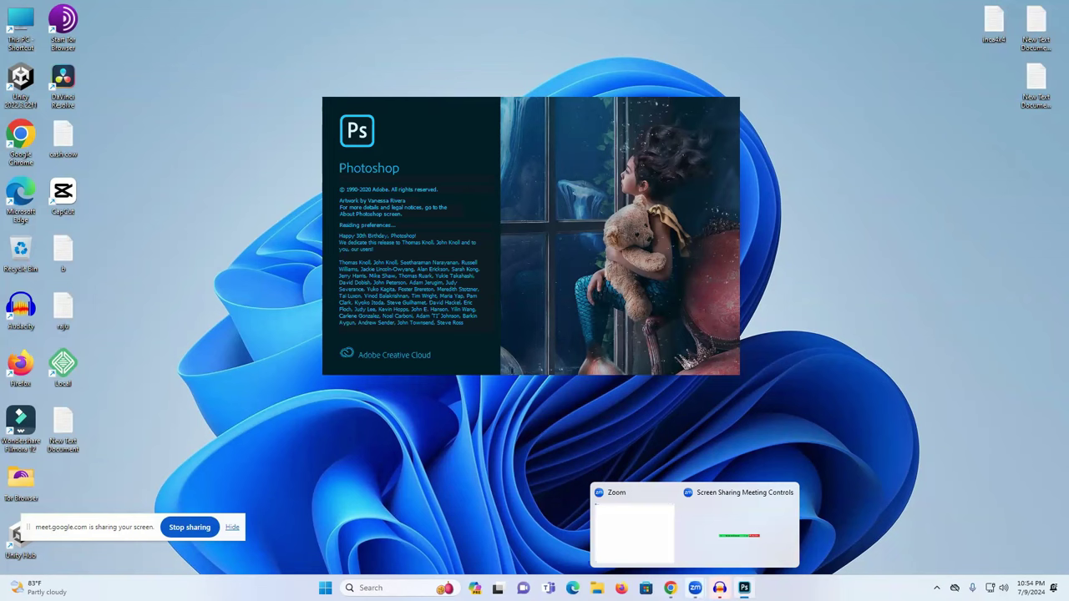
Switch back to Chrome and open the bookmarked Freepik Contributor dashboard in place of the Freepik photo search
mouse_move(670, 588)
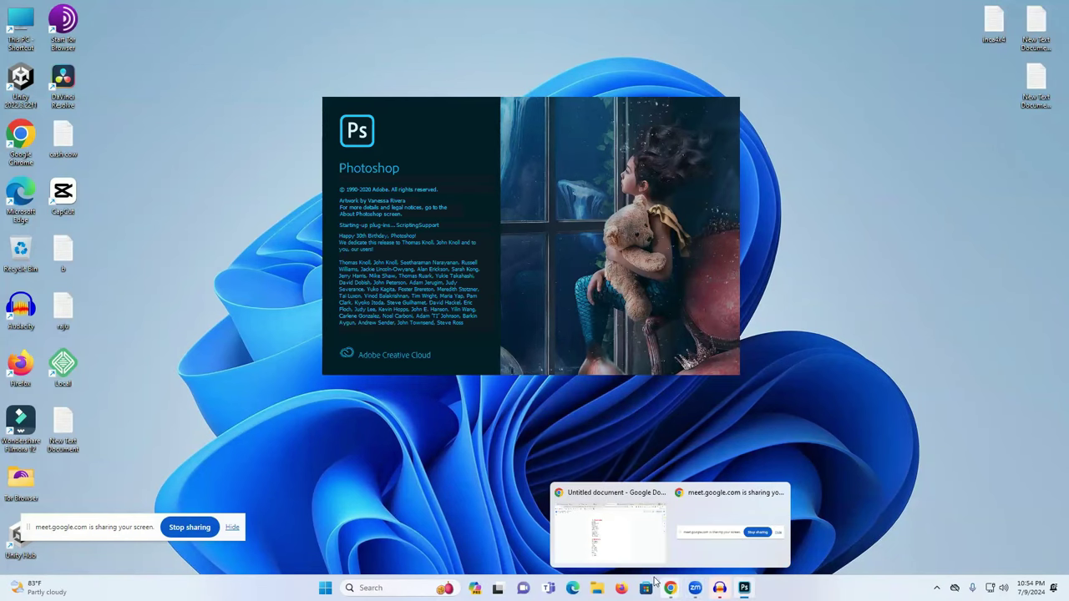
left_click(632, 542)
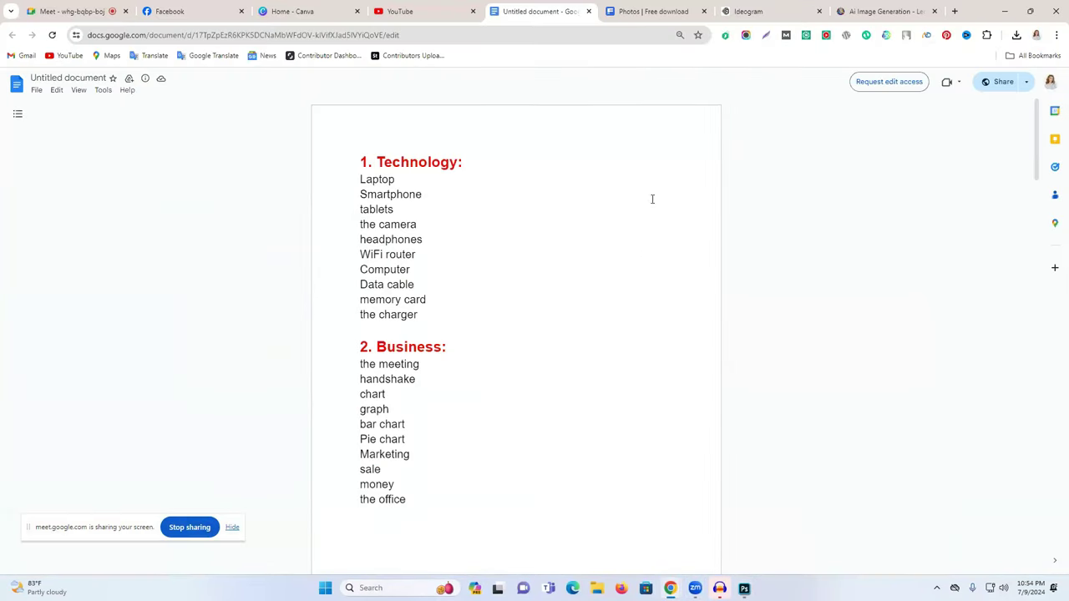
left_click(620, 7)
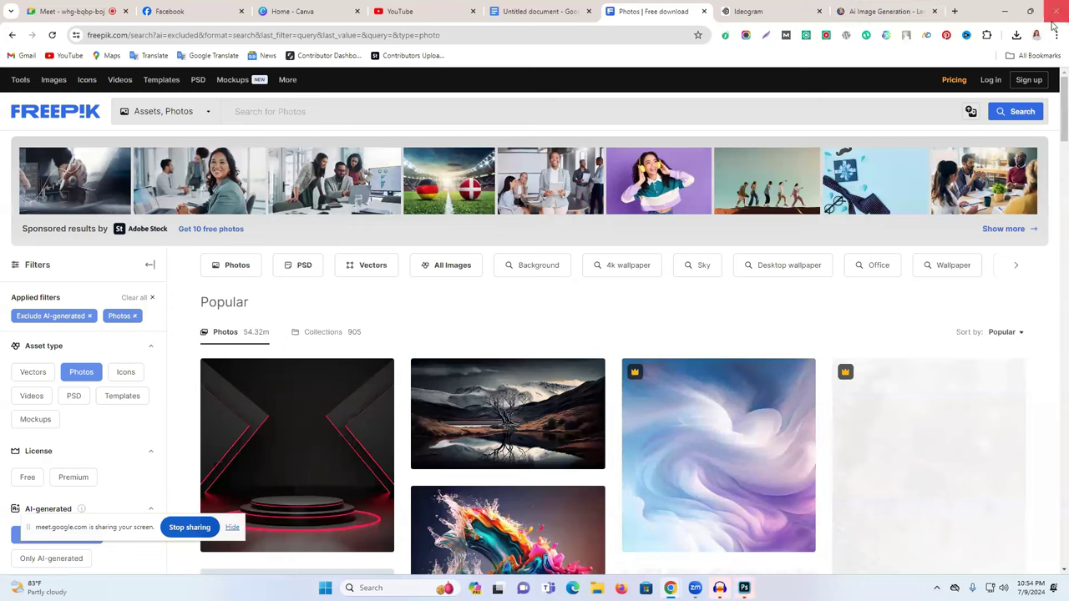
left_click(1034, 55)
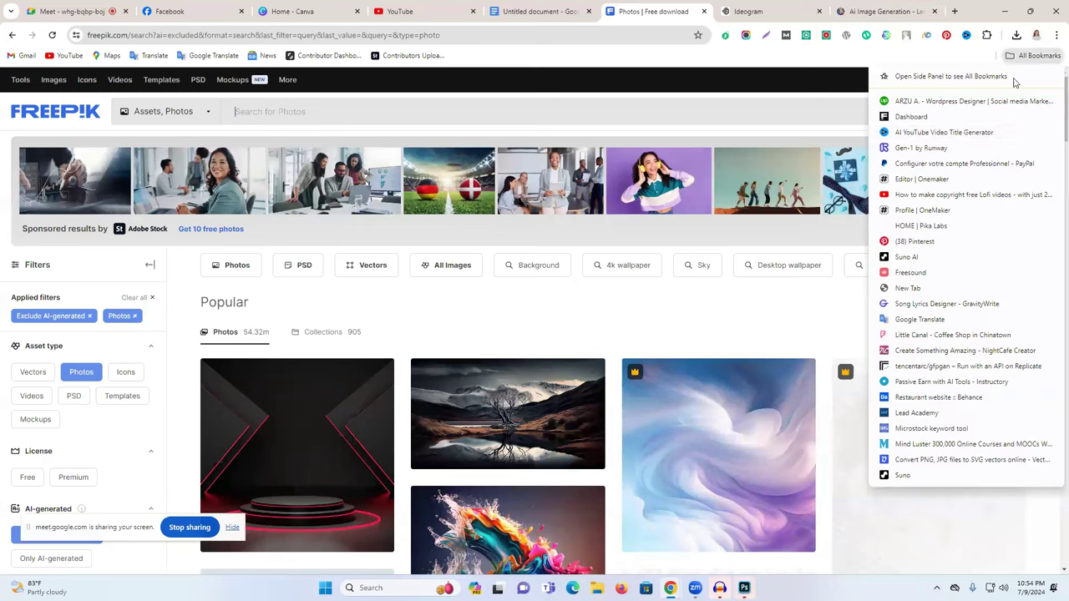
left_click(907, 84)
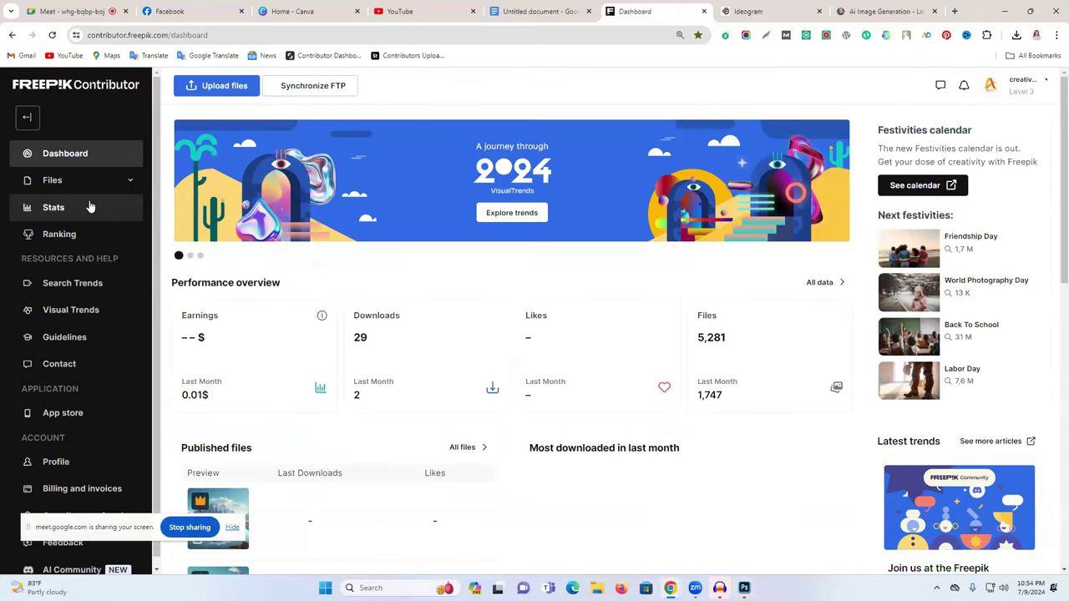
Try to upload Default_Burger_0 (13).jpg from Downloads to Freepik, and delete it from the upload list
left_click(222, 86)
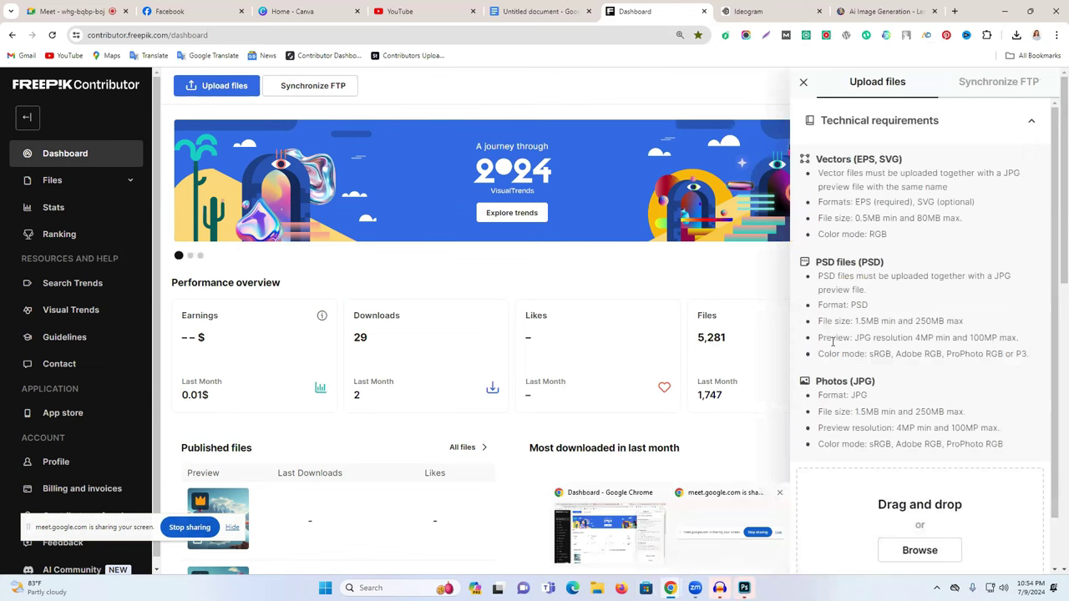
left_click(920, 549)
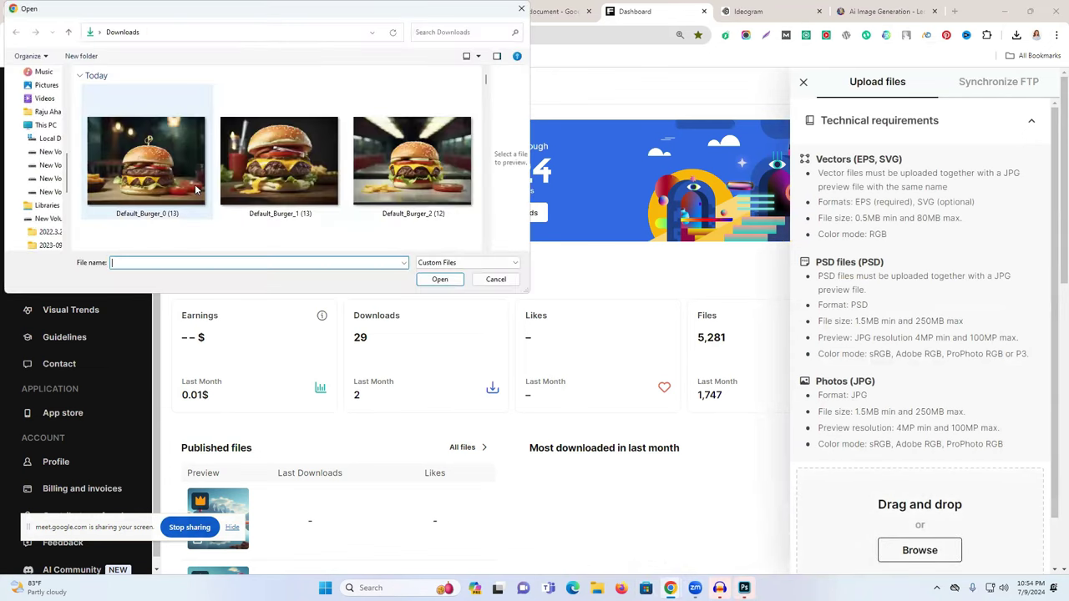
left_click(146, 160)
left_click(440, 280)
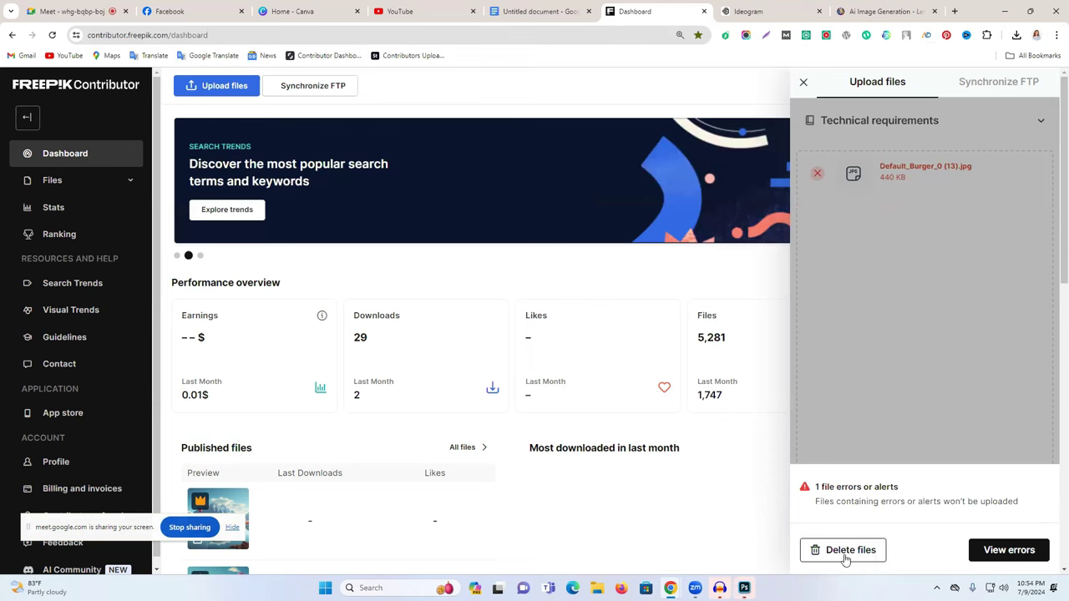
left_click(845, 551)
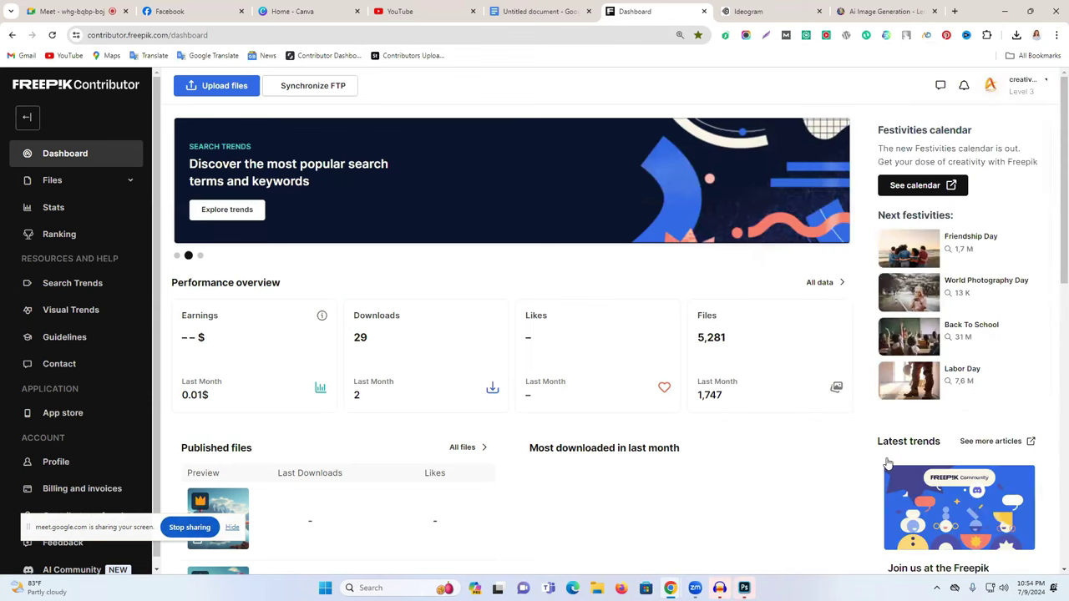
Try to upload Default_Burger_1 (13).jpg, and delete it from the upload list after consulting the technical requirements
left_click(197, 85)
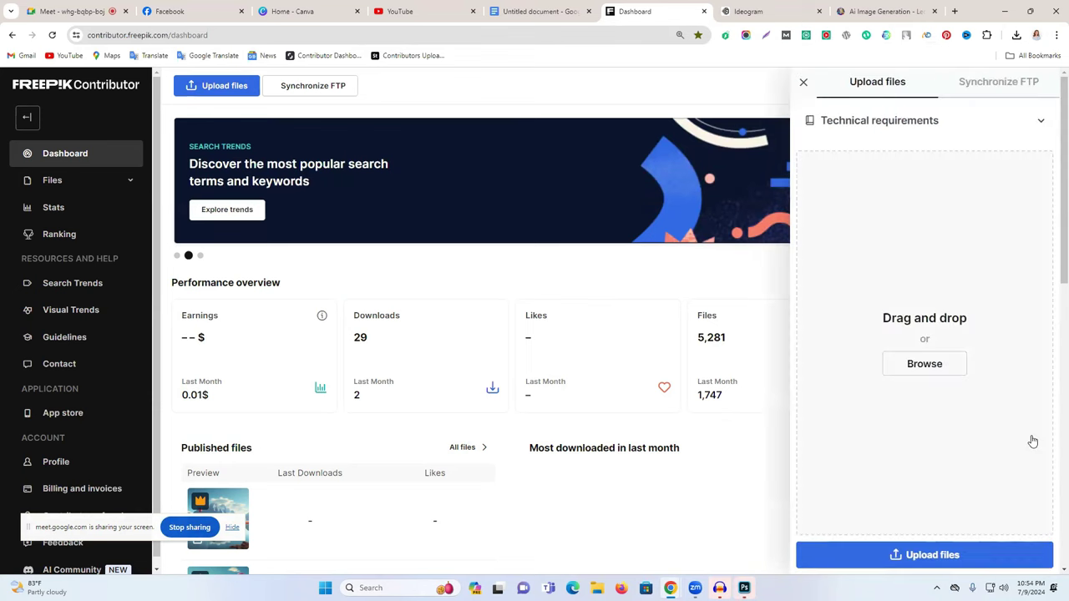
left_click(923, 364)
left_click(279, 158)
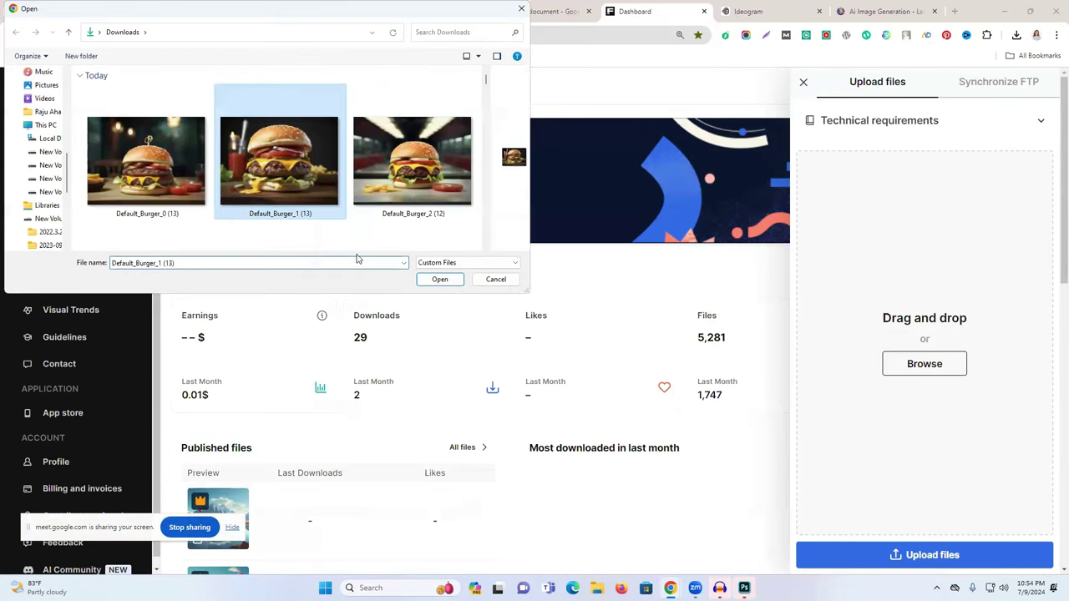
left_click(437, 278)
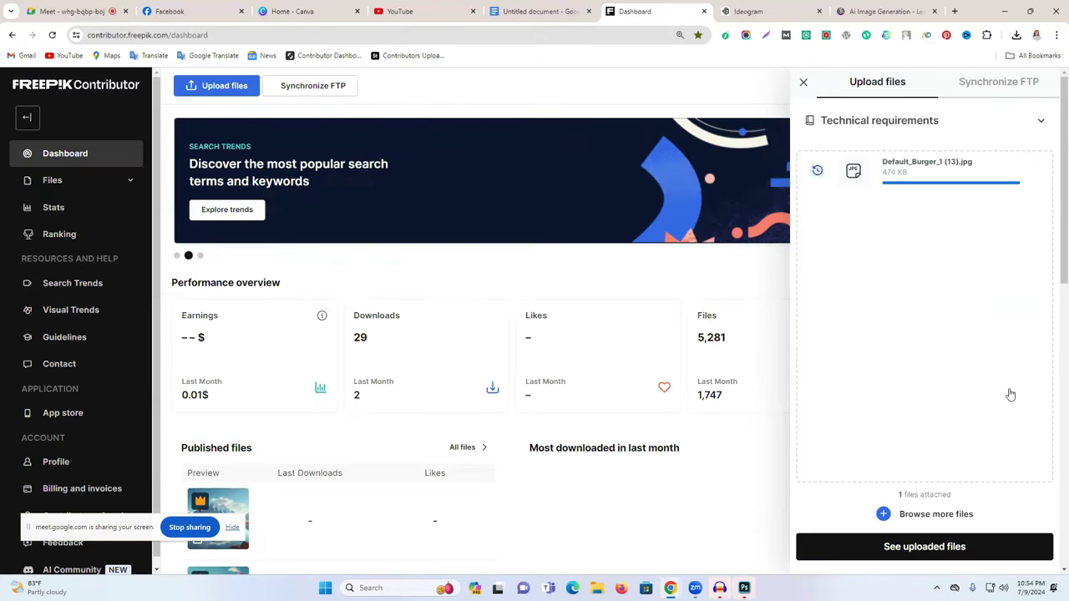
left_click(1032, 121)
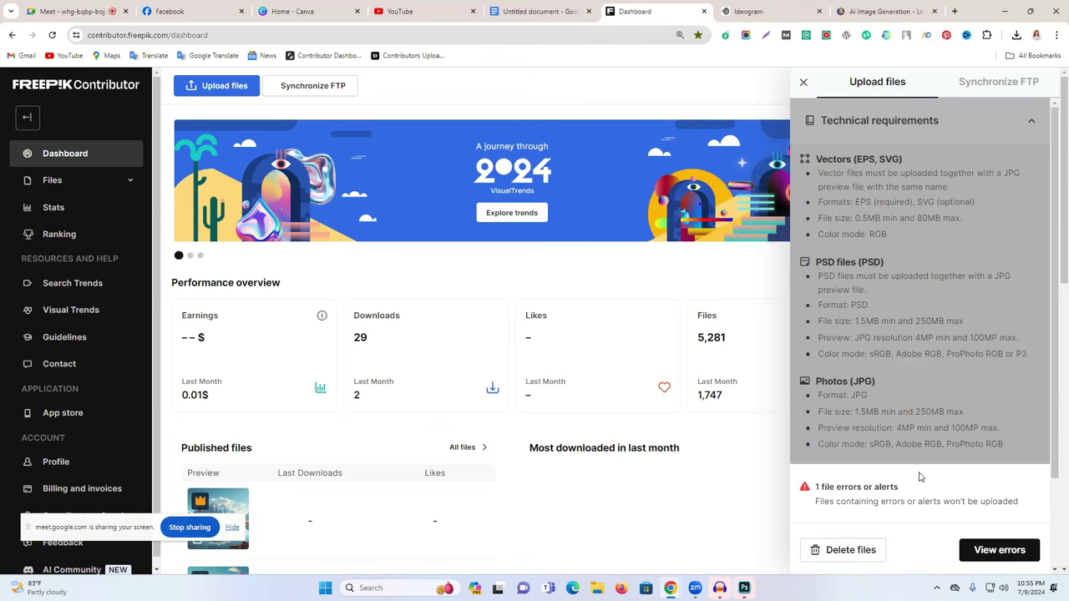
left_click(843, 550)
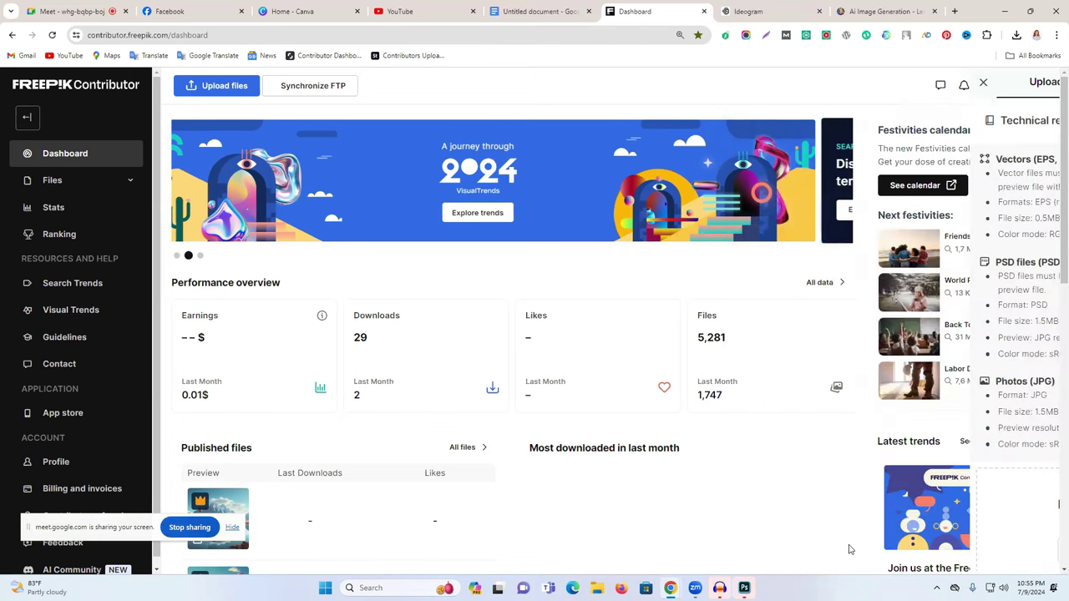
Switch to Photoshop and open Default_Burger_0 (13) and Default_Burger_1 (13) from the Downloads folder as separate documents
left_click(1006, 9)
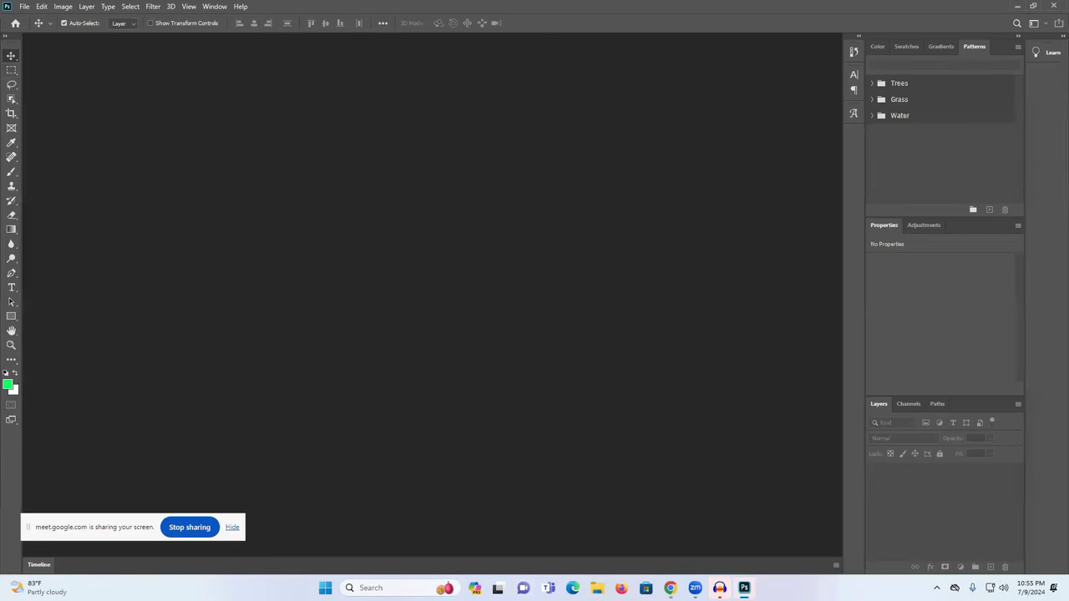
left_click(596, 588)
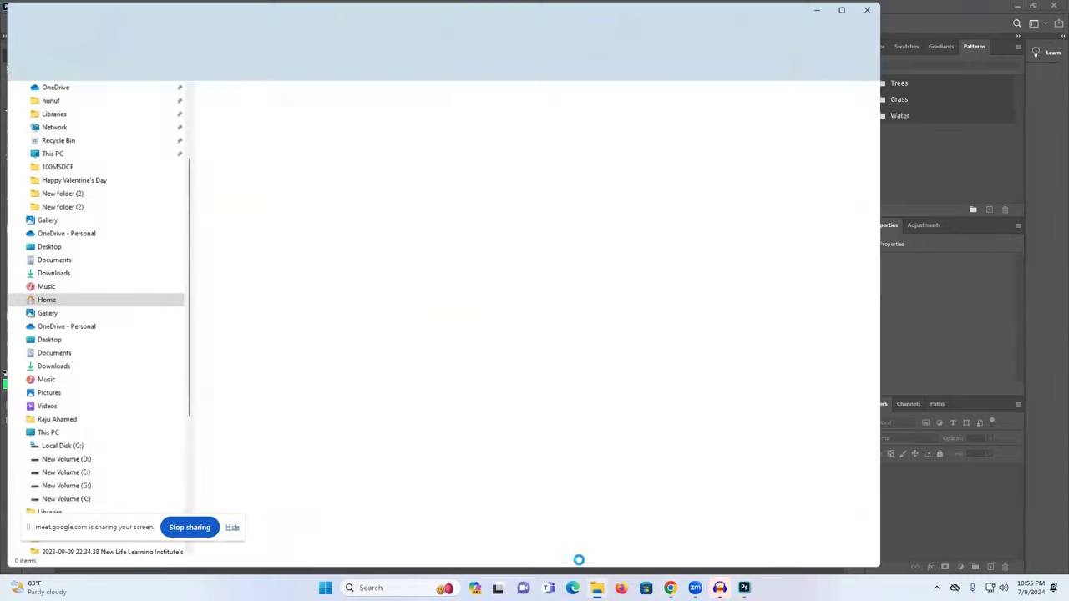
left_click(55, 156)
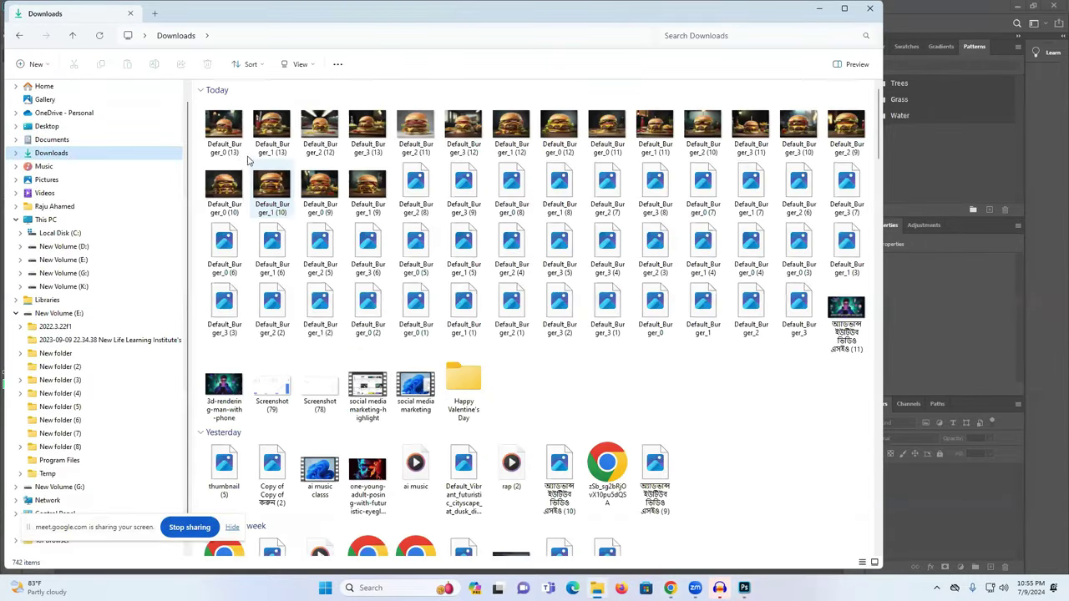
left_click(242, 132)
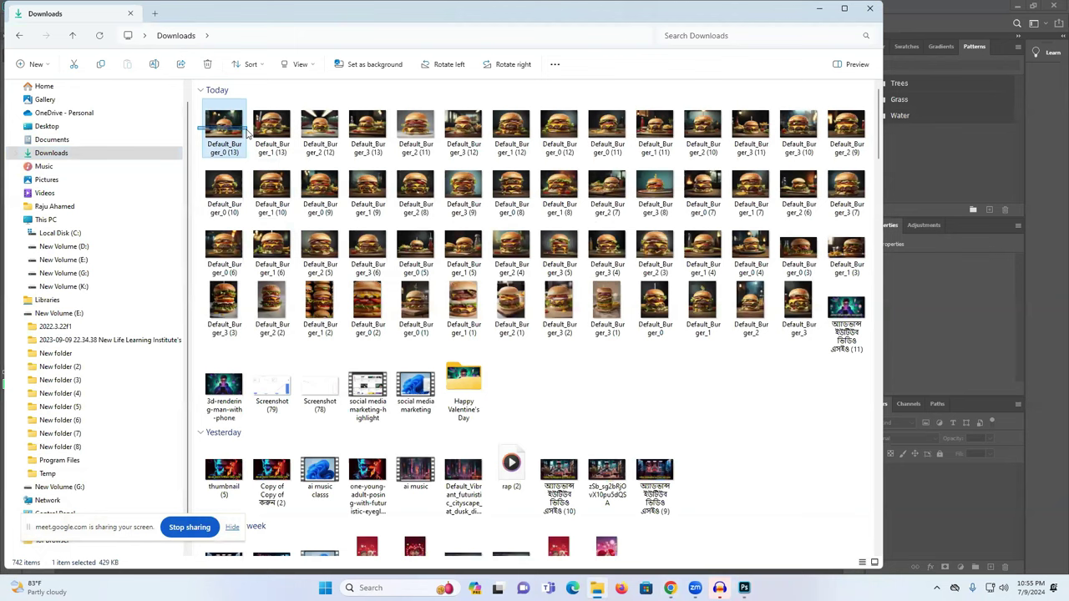
left_click_drag(246, 132, 282, 131)
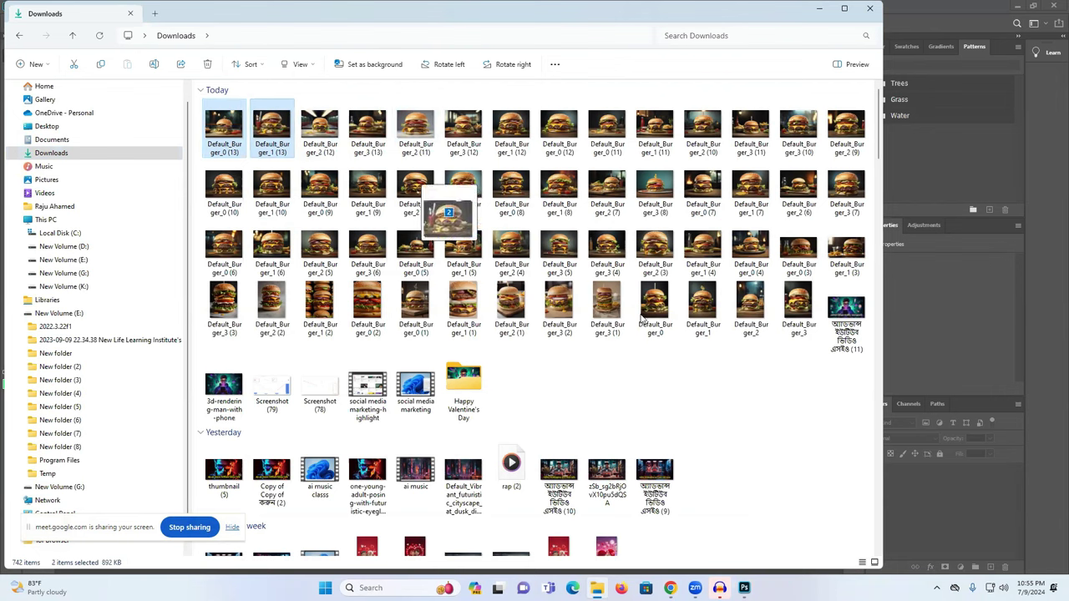
left_click_drag(892, 494, 356, 273)
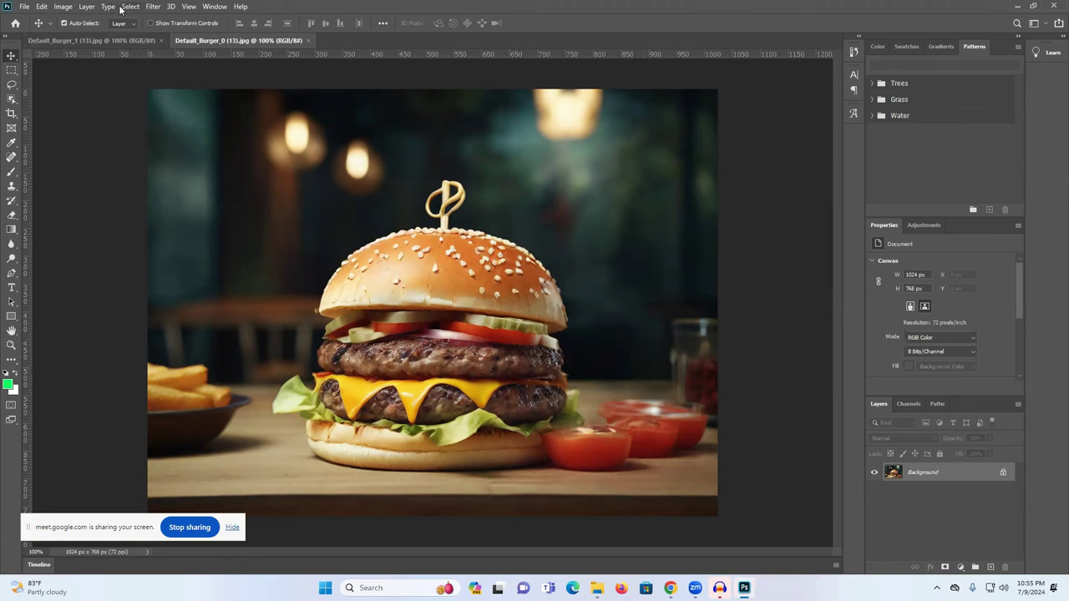
Resample the Default_Burger_0 (13) image to a resolution of 300 pixels/inch, keeping Preserve Details (enlargement)
left_click(63, 8)
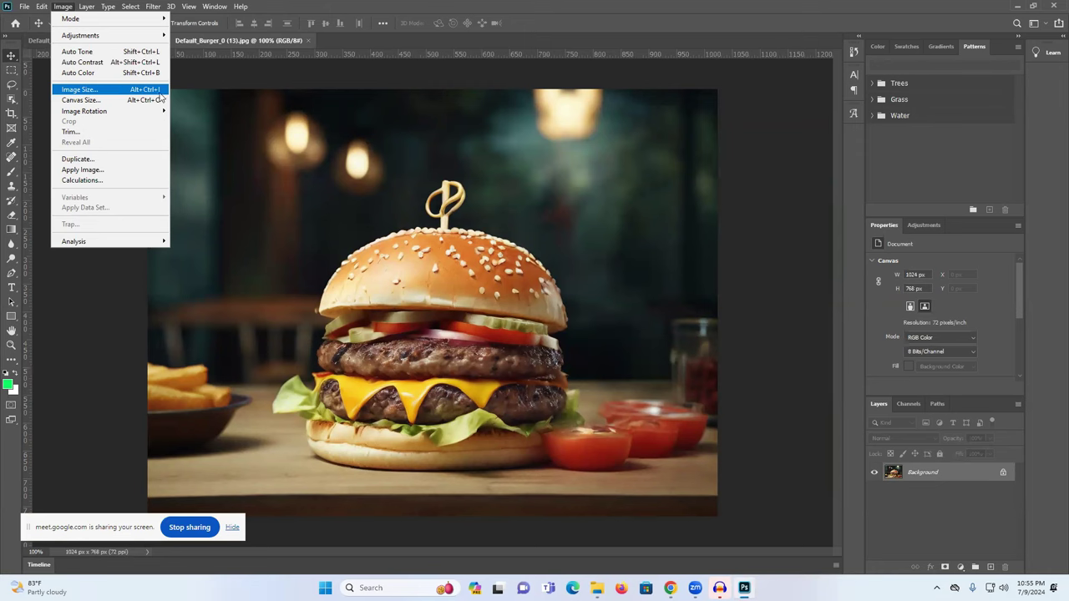
left_click(112, 91)
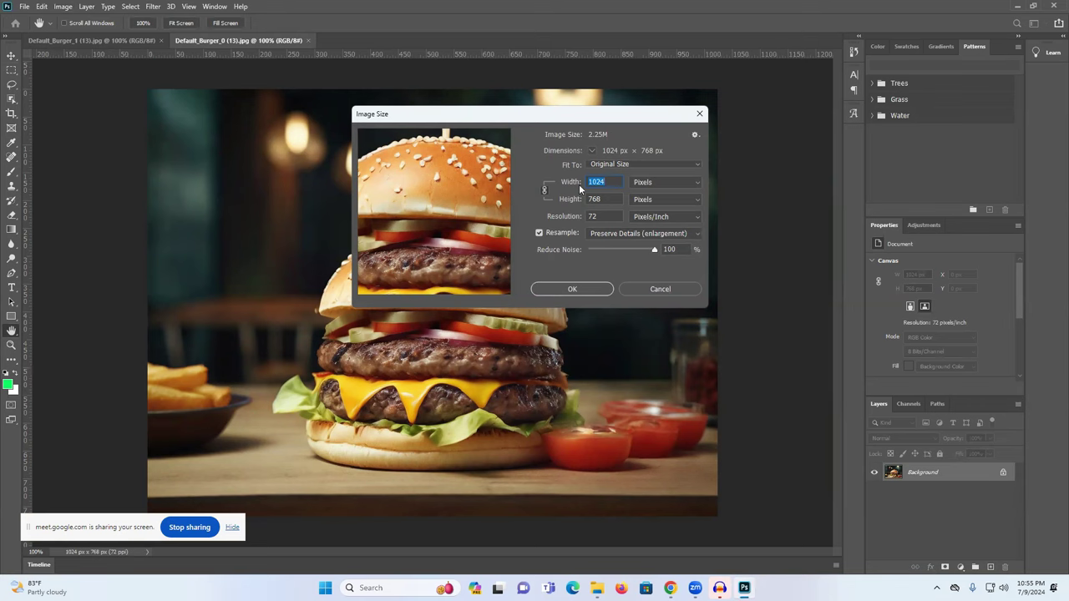
left_click_drag(654, 251, 652, 251)
left_click(672, 252)
type("300")
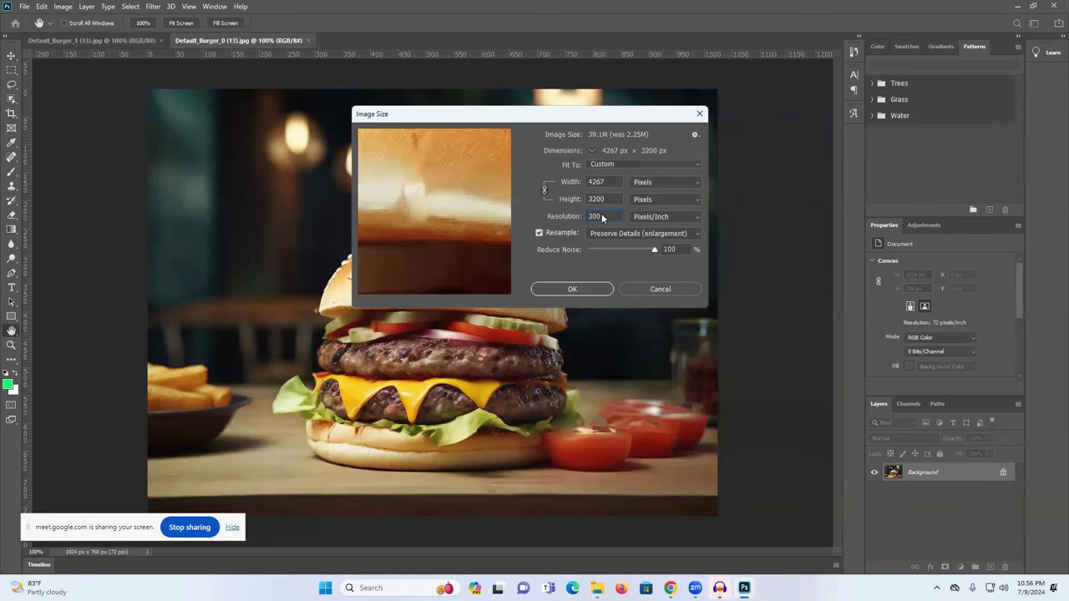
left_click(572, 289)
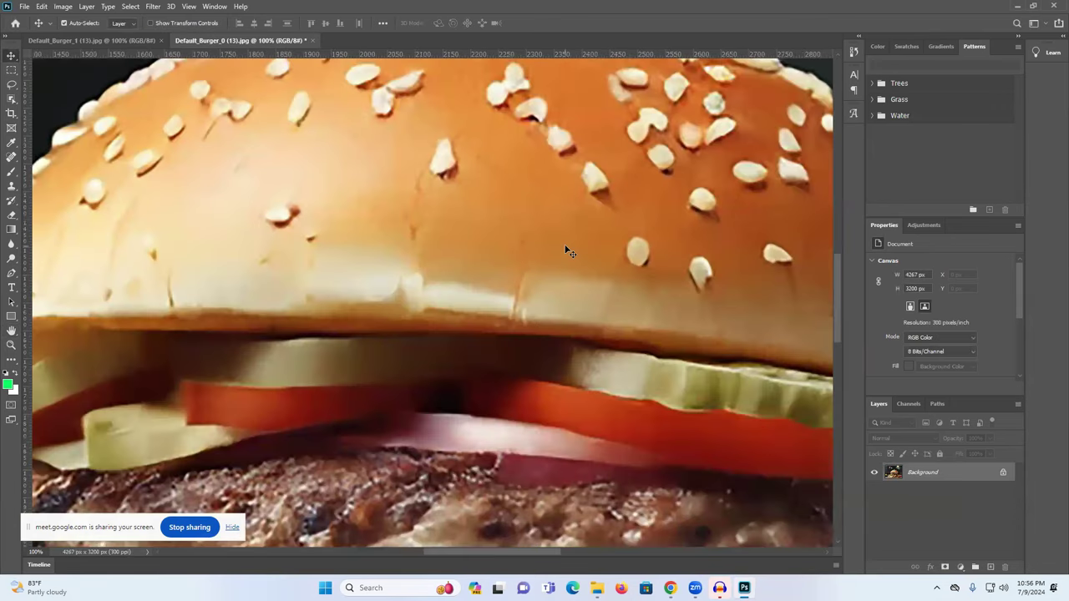
scroll(565, 251, "down", 5)
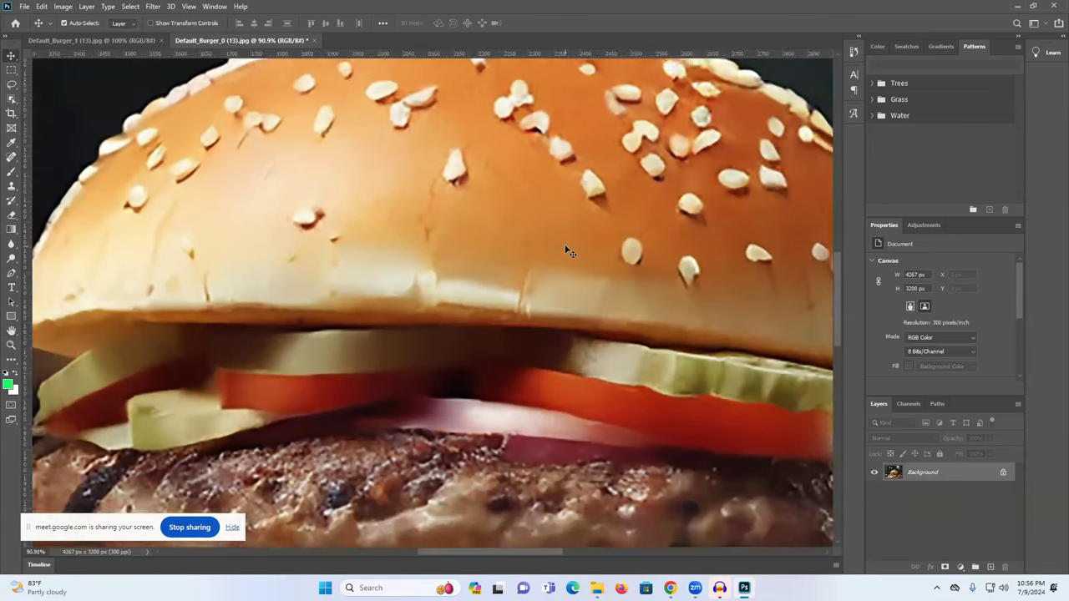
scroll(565, 250, "down", 3)
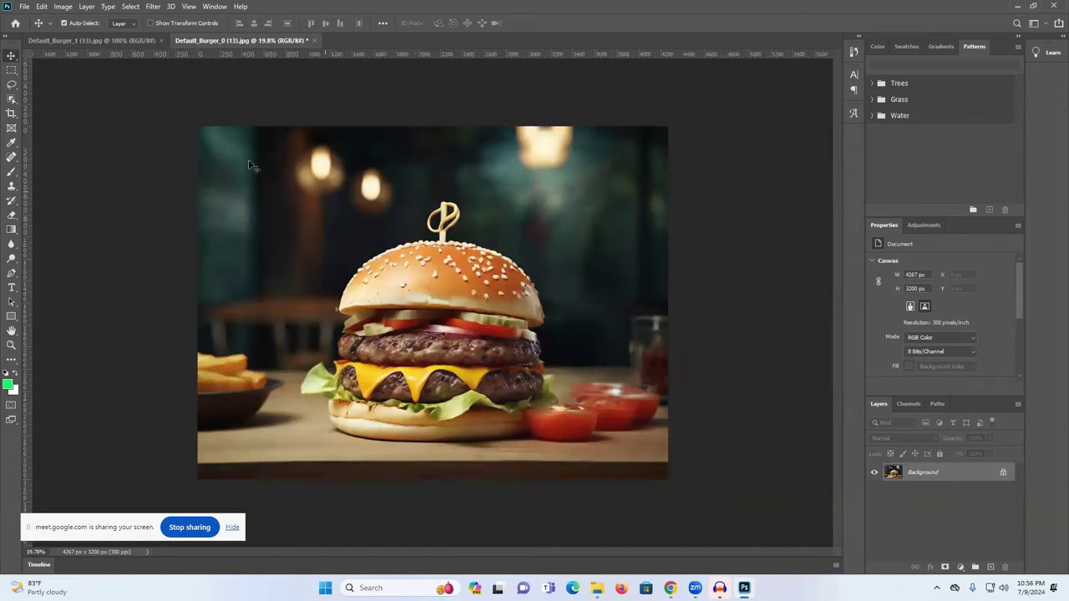
Resample the Default_Burger_1 (13) image to a resolution of 300 pixels/inch as well
left_click(119, 41)
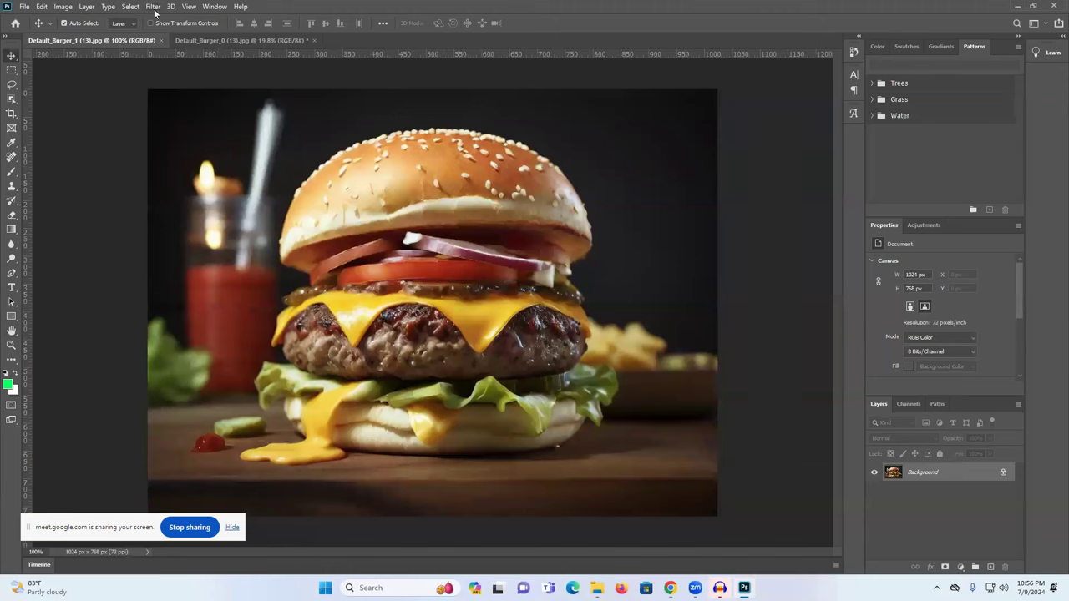
left_click(63, 6)
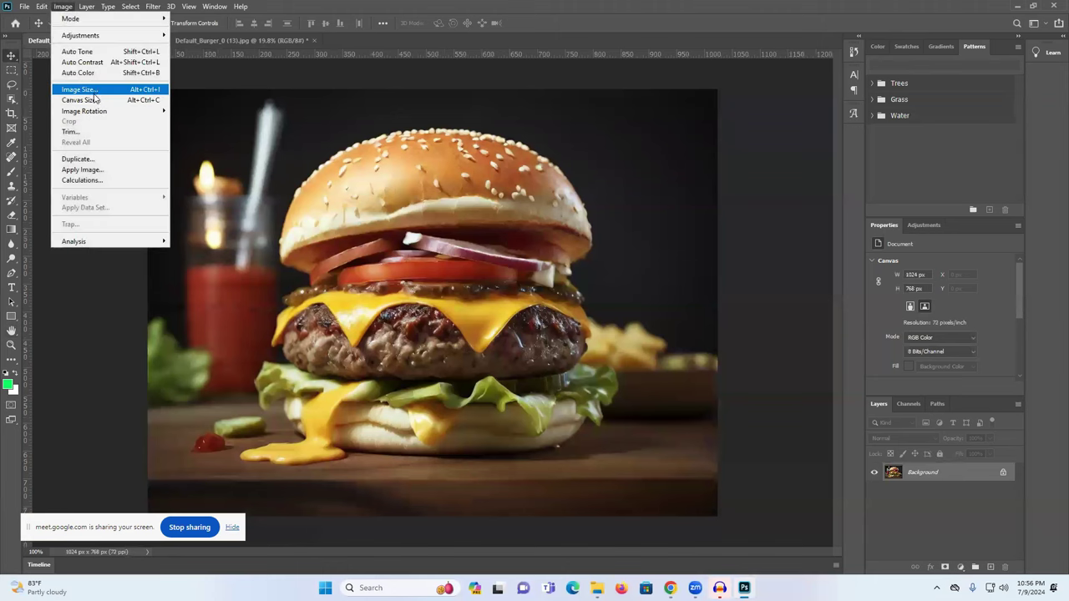
left_click(94, 89)
left_click(601, 218)
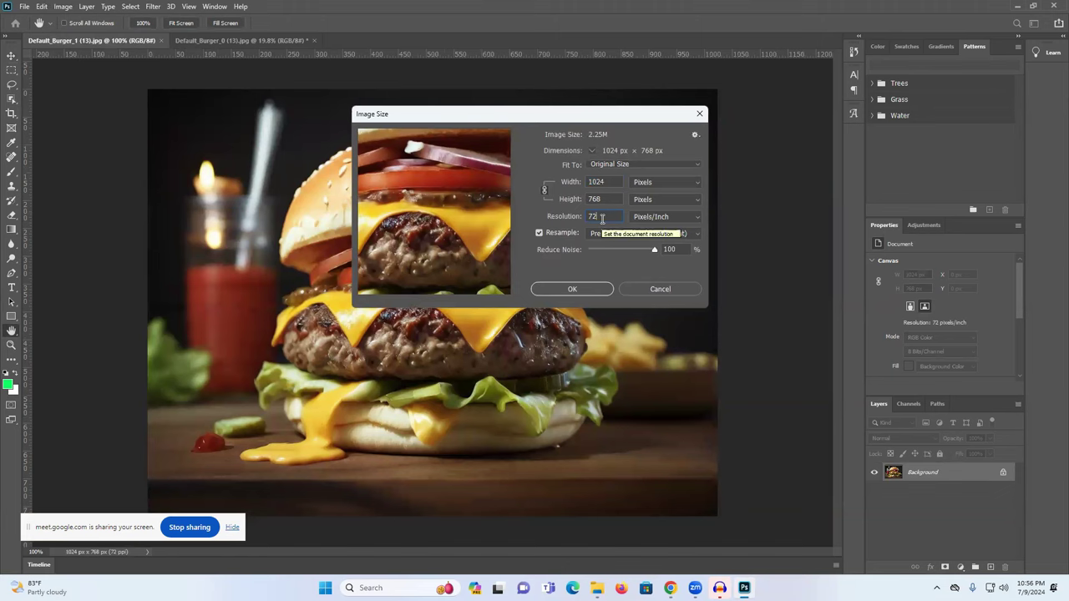
type("300")
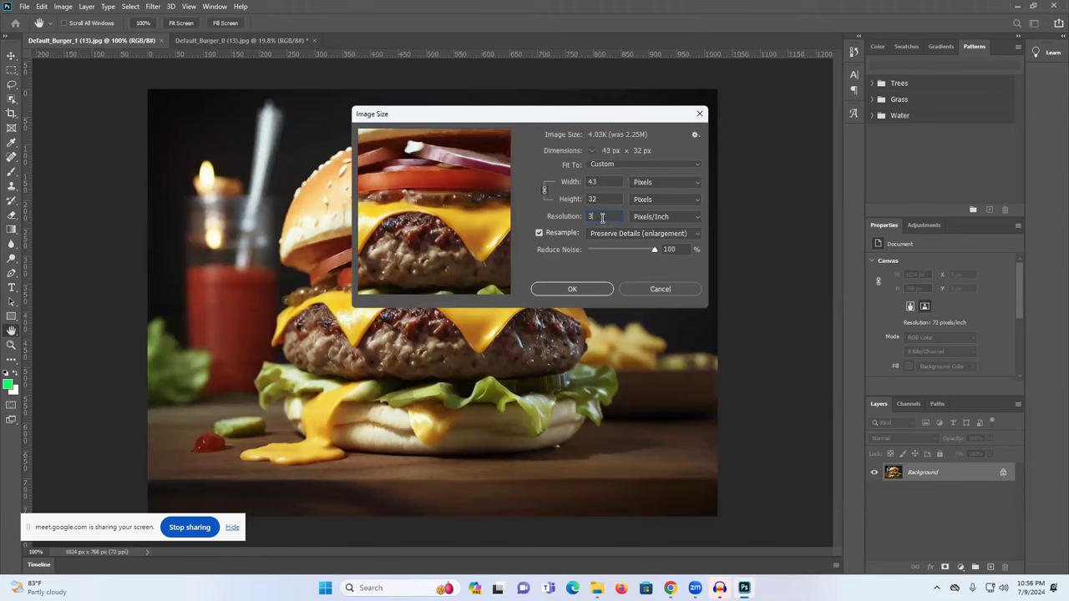
left_click(572, 289)
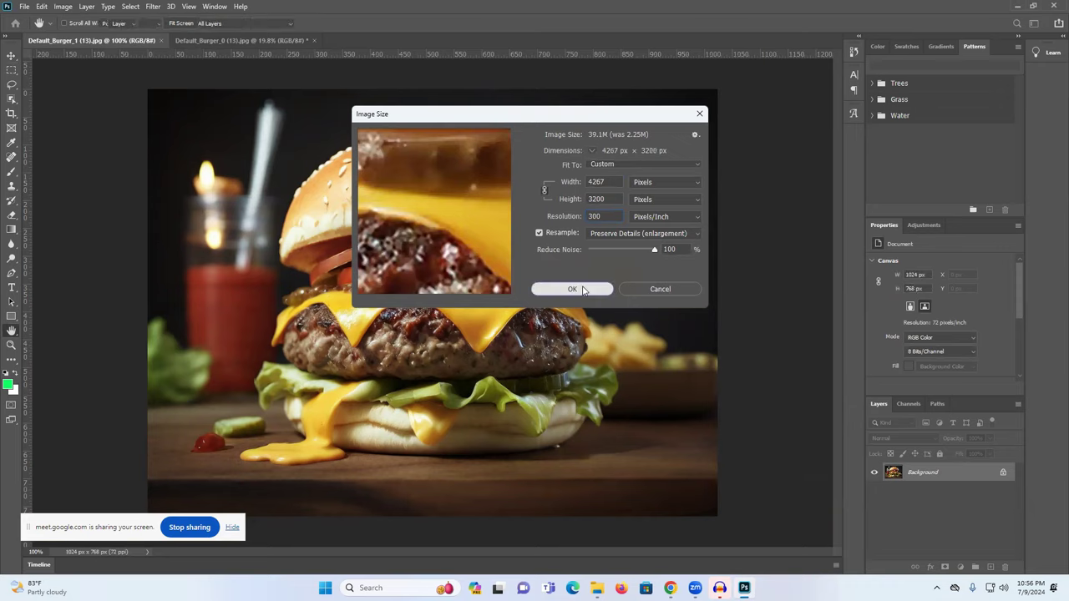
key("v")
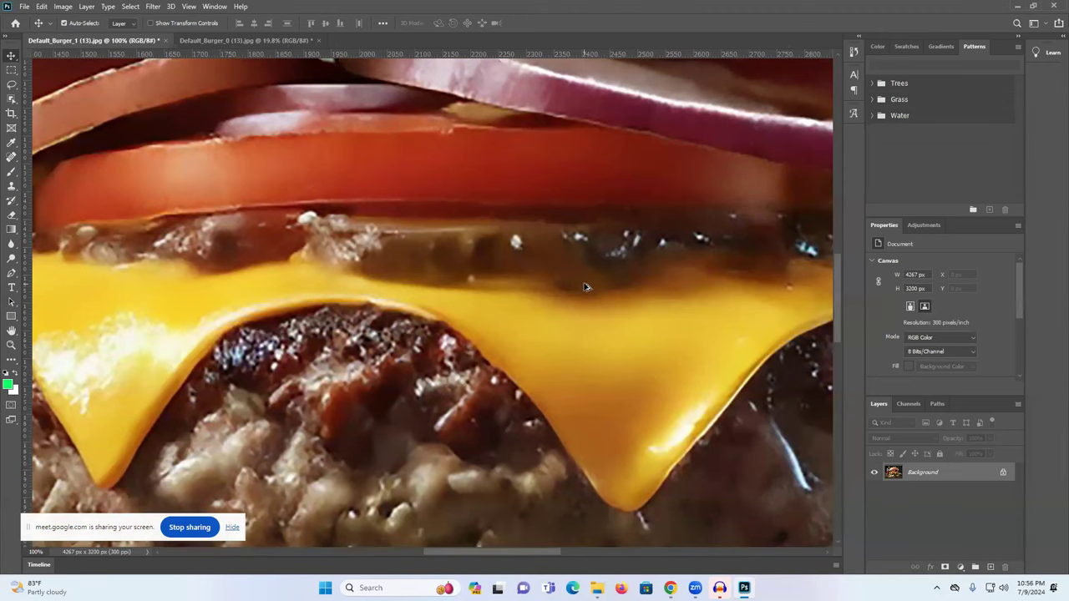
scroll(585, 287, "down", 2)
scroll(585, 287, "down", 5)
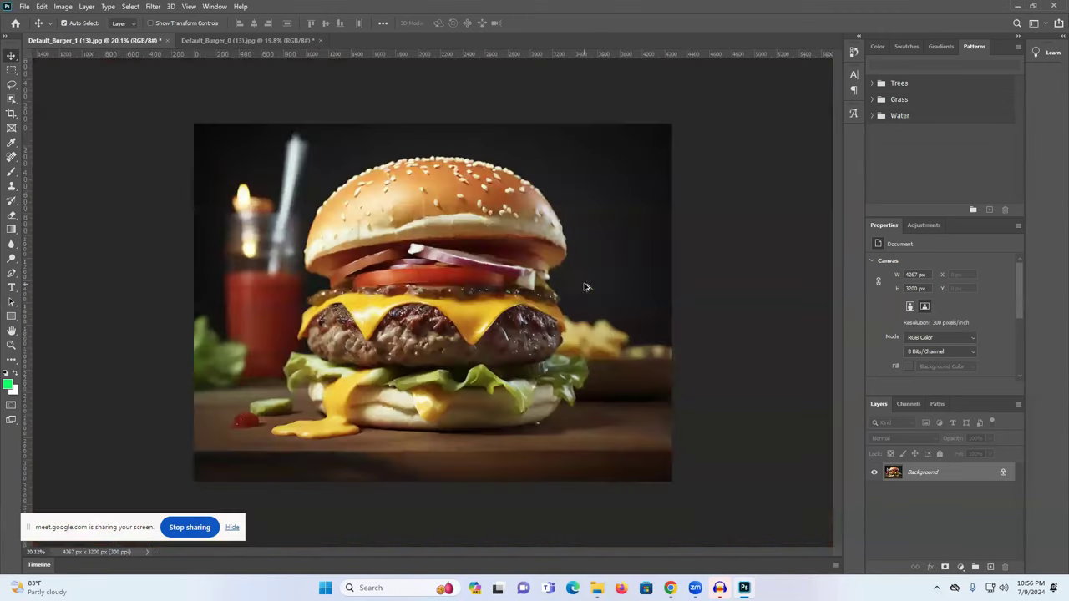
Unlock the background layer of Default_Burger_0 (13) and add an empty layer group above it
left_click(241, 40)
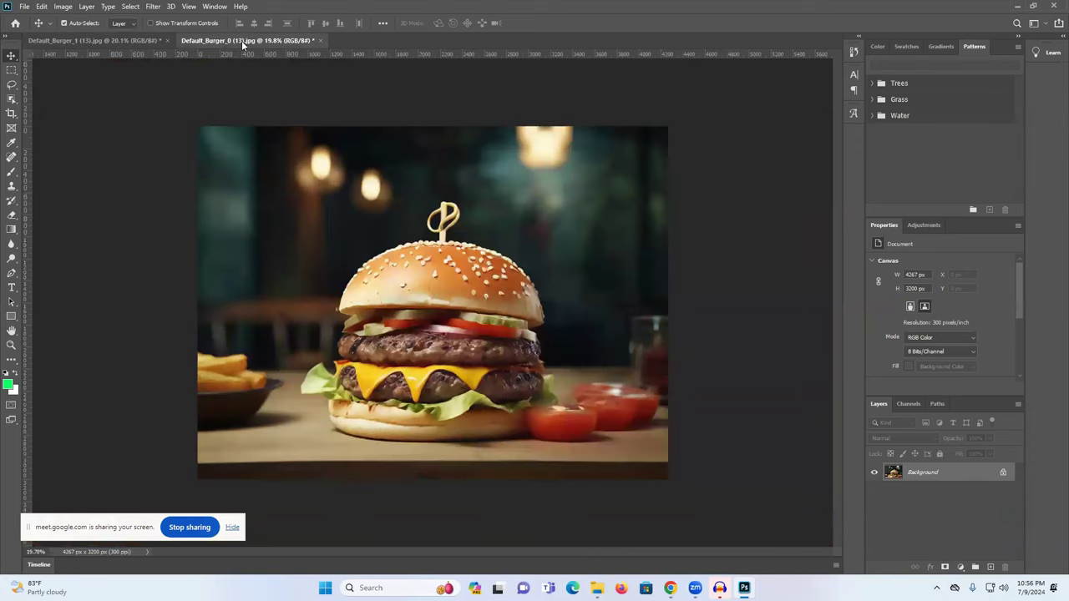
left_click(1003, 473)
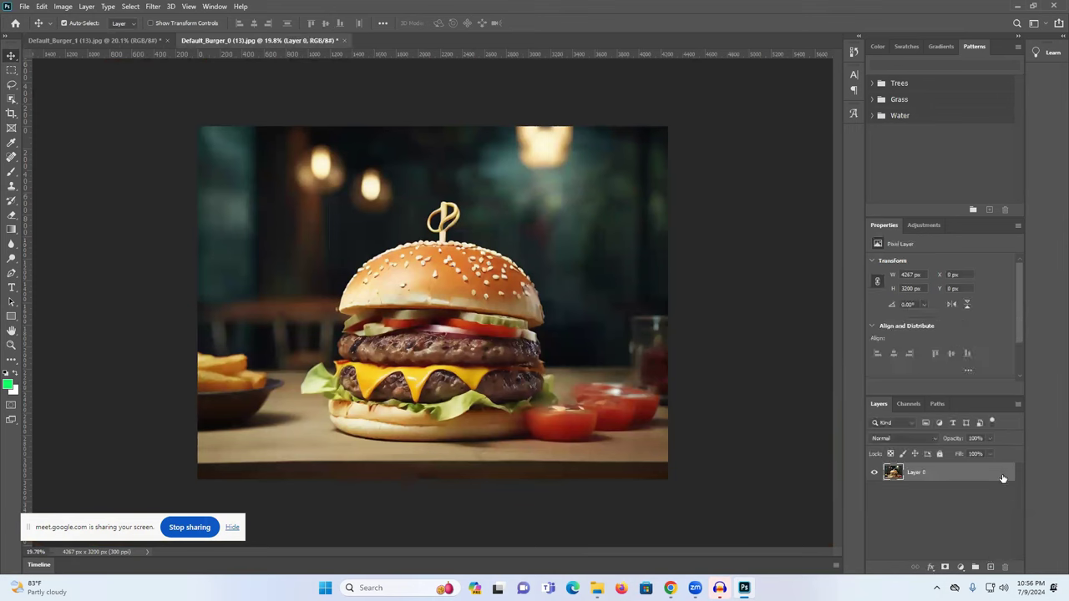
left_click(975, 568)
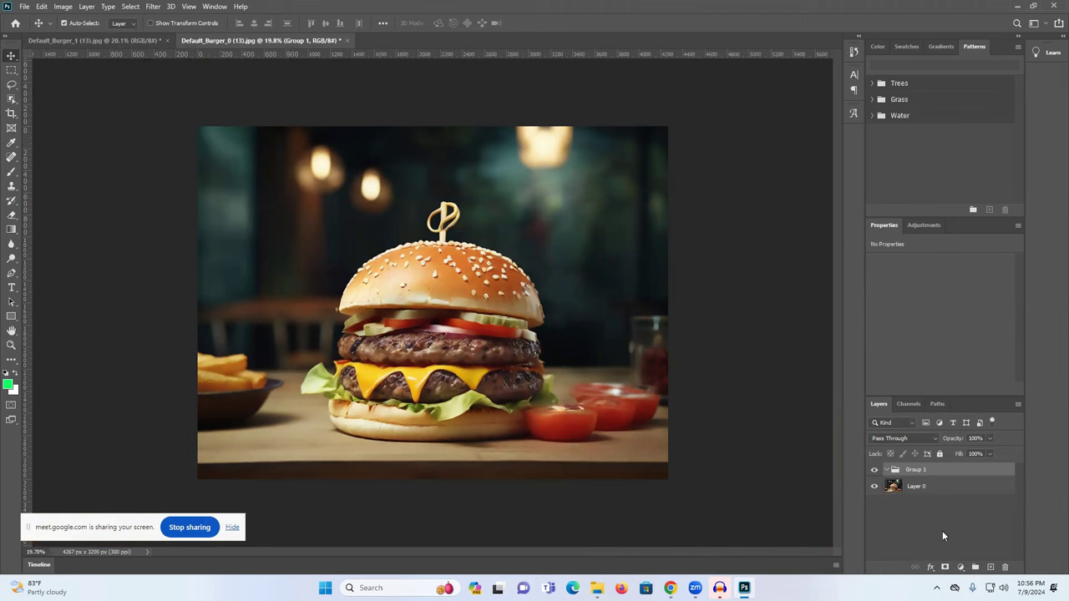
Add a Brightness/Contrast adjustment layer inside the group with brightness set to 10
left_click(960, 567)
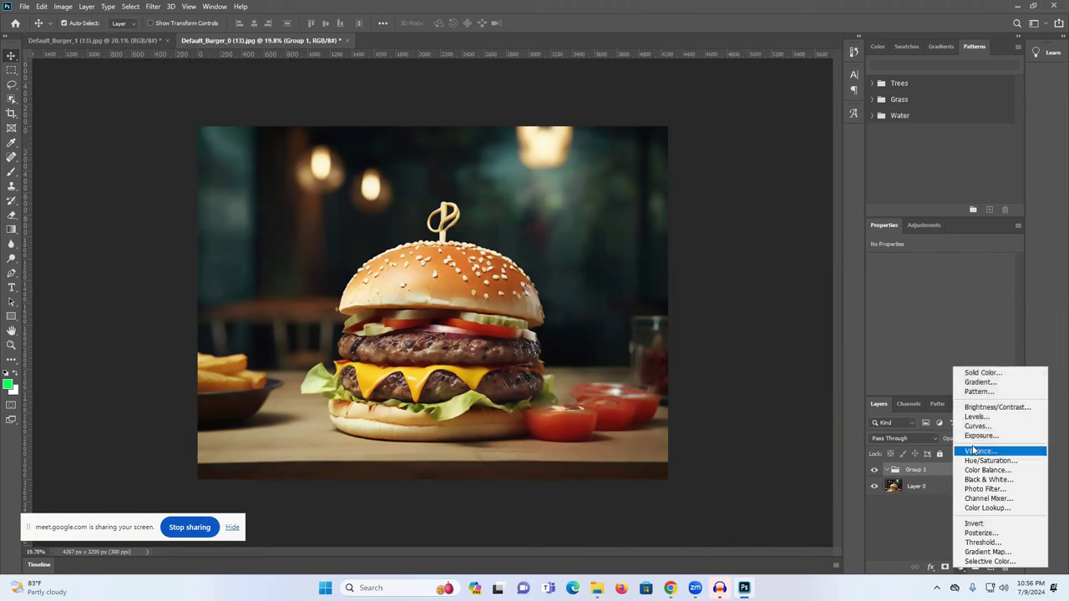
left_click(988, 408)
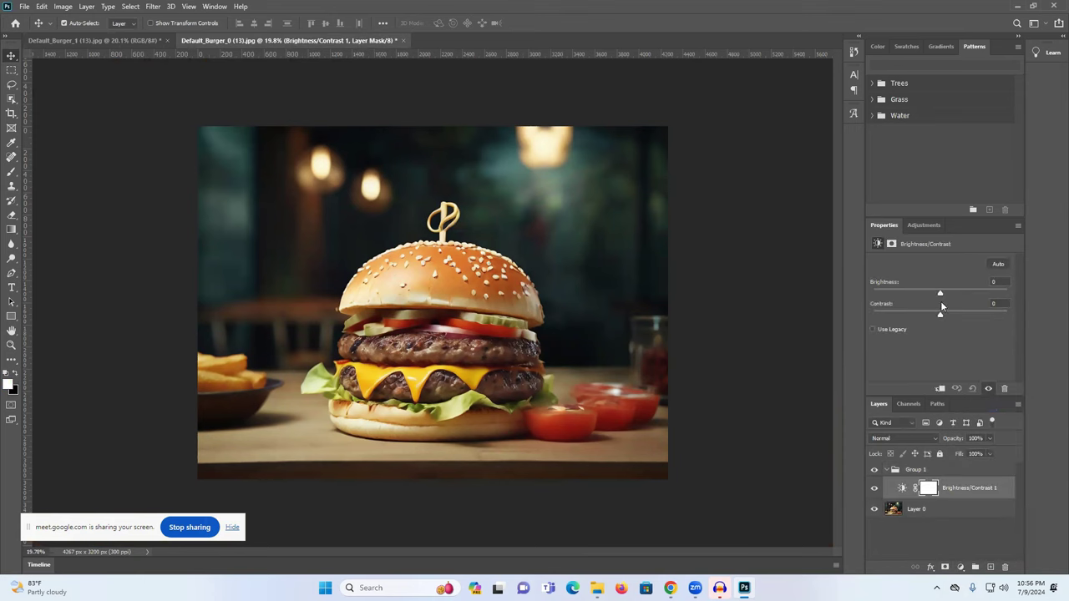
left_click_drag(943, 294, 946, 294)
Add a Hue/Saturation adjustment layer to the group with saturation +26 and hue -5
left_click(960, 567)
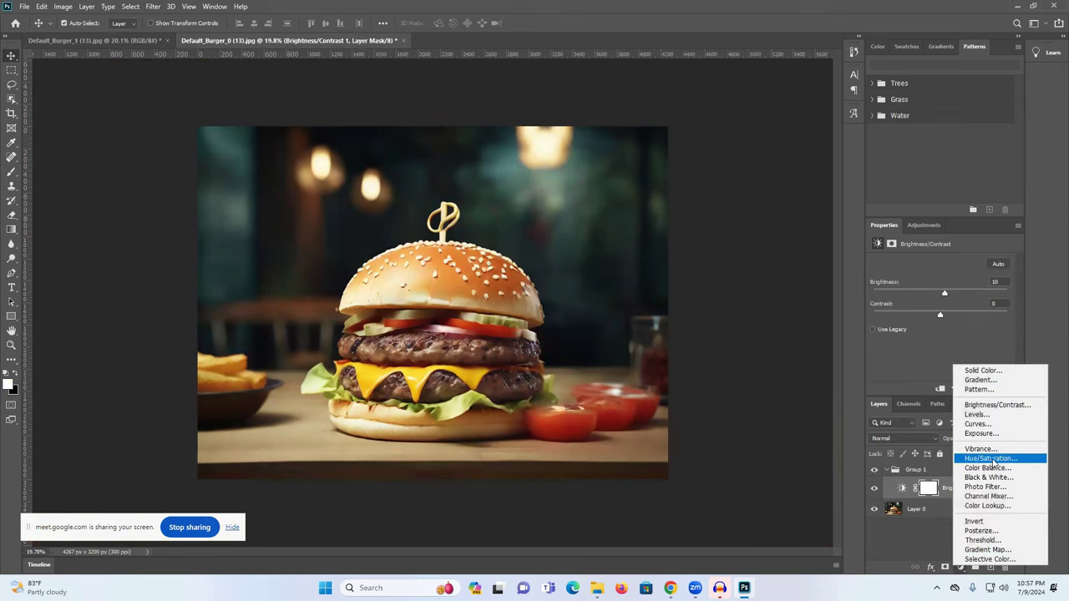
left_click(991, 459)
left_click_drag(940, 326, 958, 328)
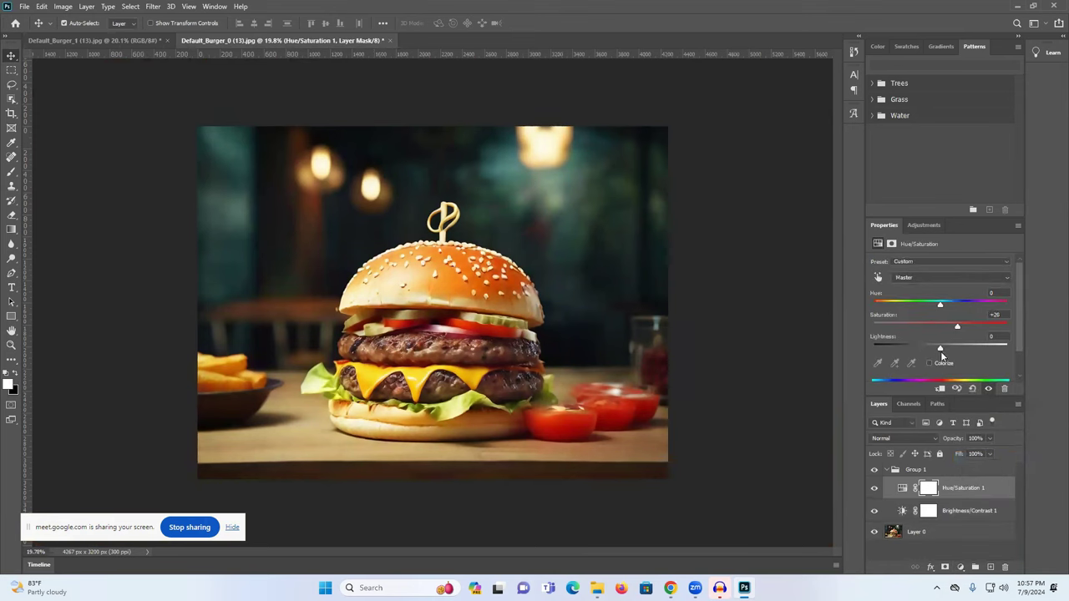
left_click_drag(940, 308, 936, 309)
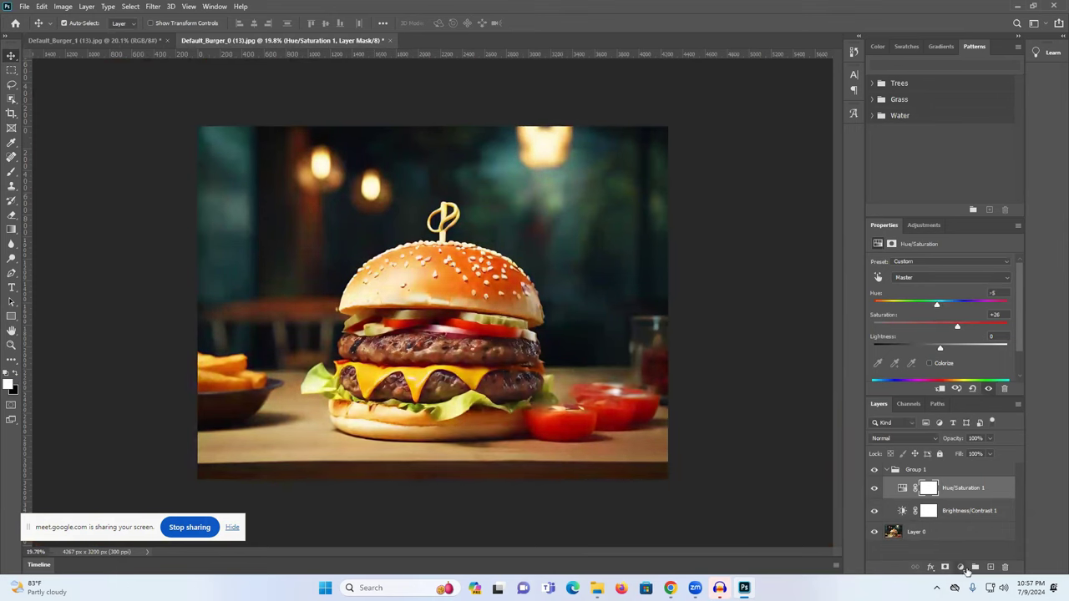
Add a Color Balance adjustment layer to the group with midtones at +7 Cyan/Red and +16 Magenta/Green
left_click(961, 568)
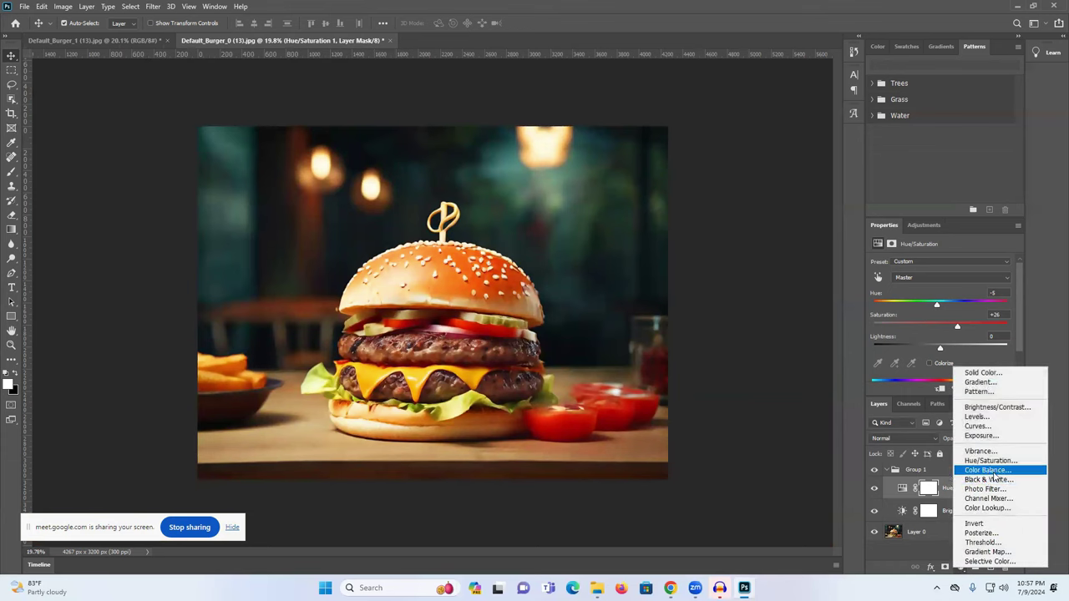
left_click(993, 472)
mouse_move(926, 306)
left_mouse_down()
mouse_move(946, 306)
mouse_move(930, 284)
mouse_move(917, 289)
left_mouse_up()
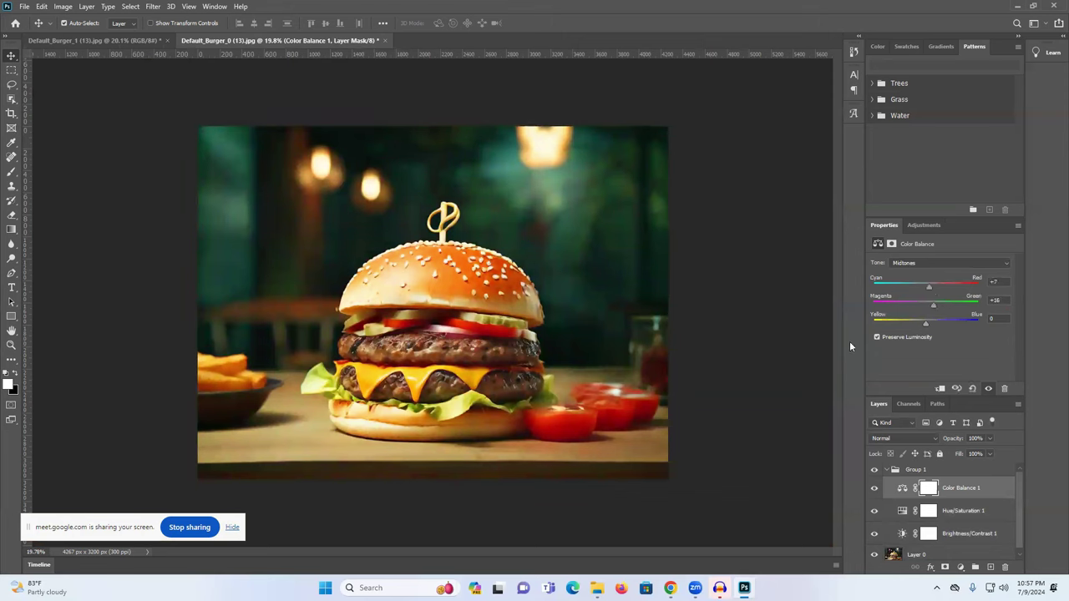
Collapse the group of three adjustment layers and select it as a whole
scroll(890, 477, "down", 1)
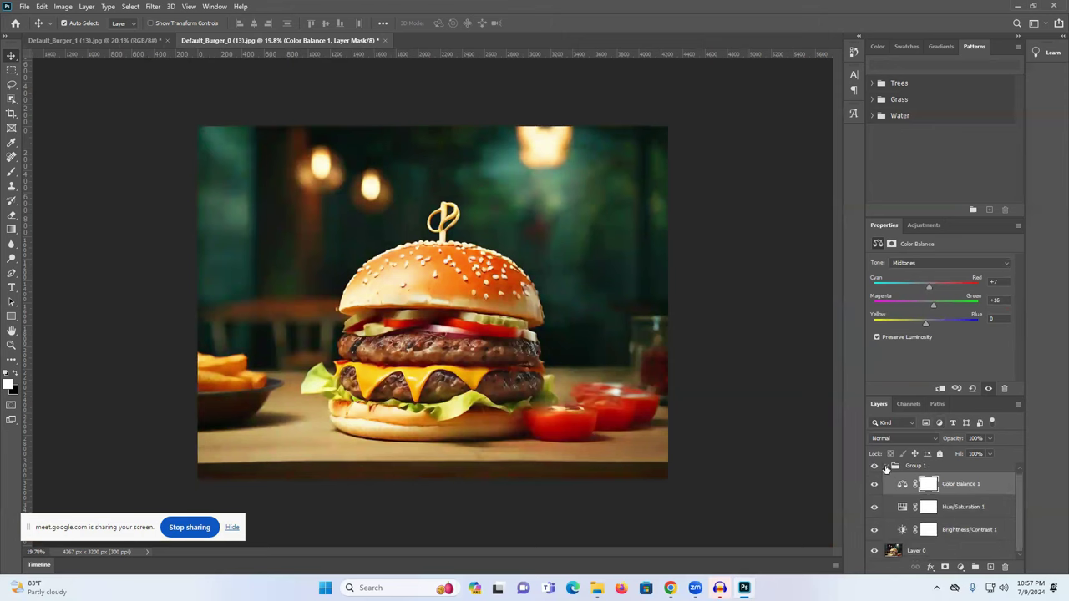
left_click(886, 465)
left_click(907, 469)
double_click(908, 470)
left_click(975, 475)
right_click(958, 475)
left_click(916, 471)
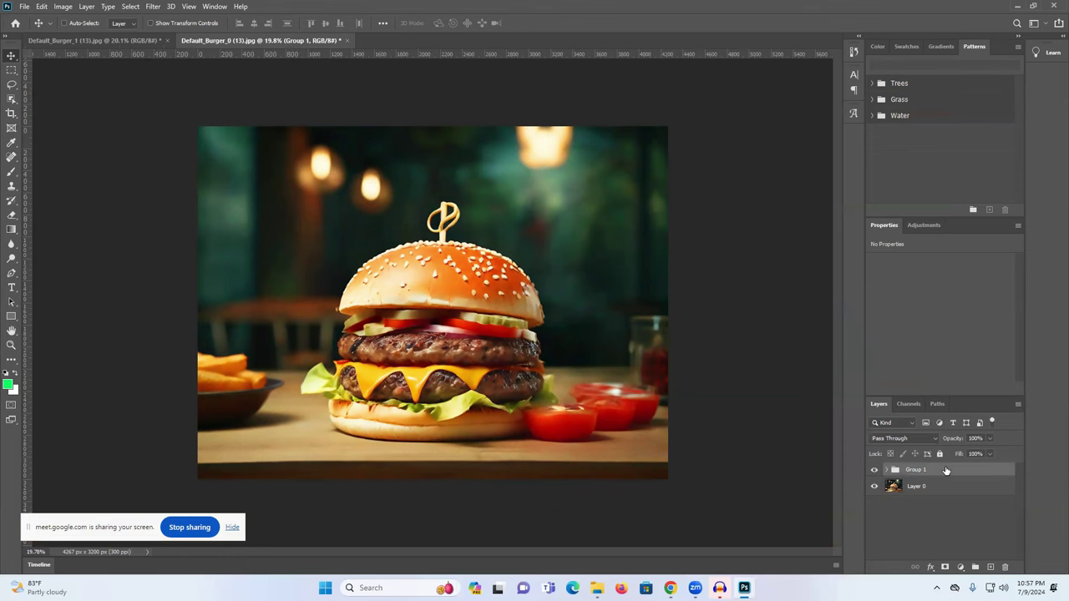
Unlock the background layer of Default_Burger_1 (13) and copy the adjustment group from Default_Burger_0 (13) above it
left_click(143, 40)
double_click(1003, 471)
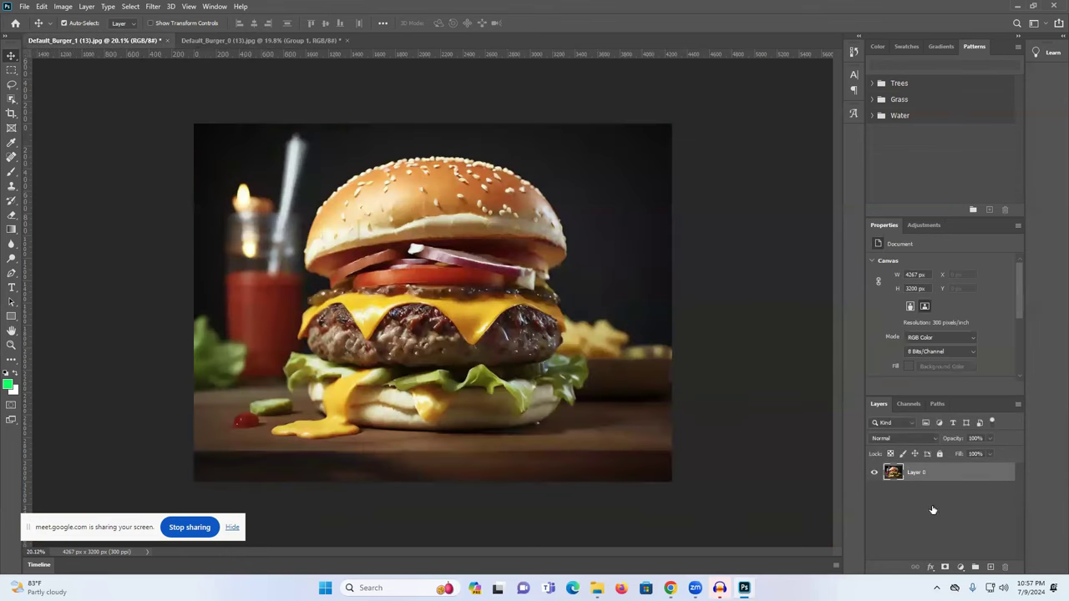
left_click(739, 89)
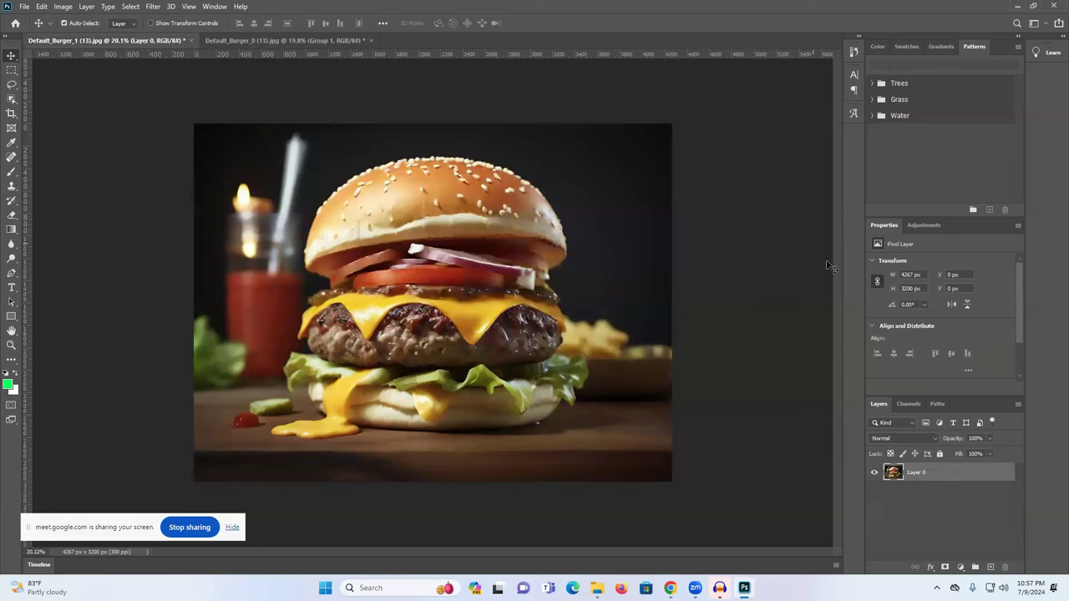
key("ctrl+g")
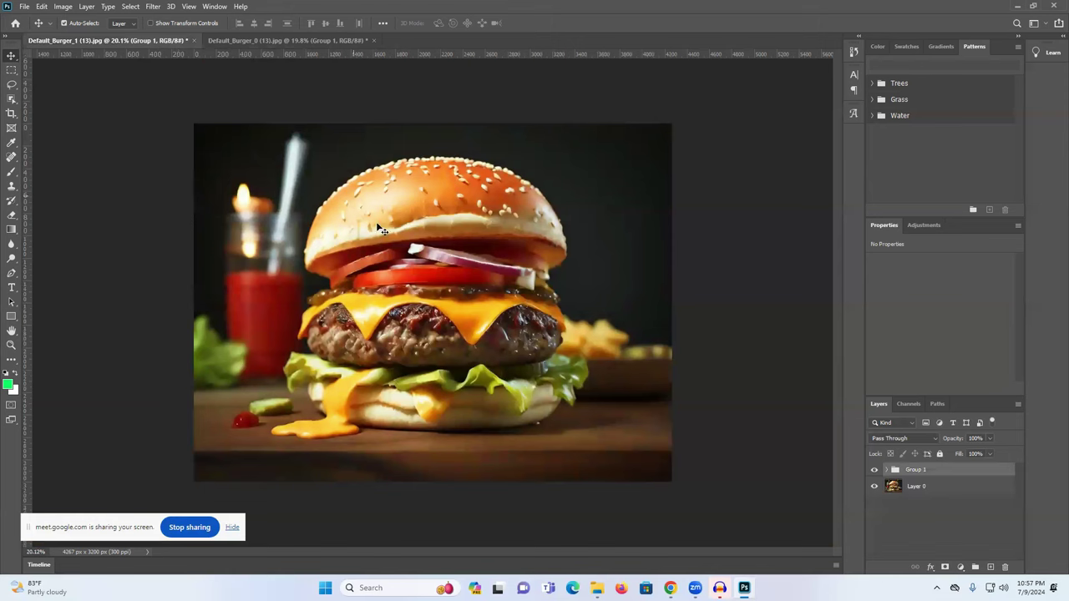
Compare both burger images with and without their adjustments by hiding and showing the adjustment group in each document
left_click(874, 472)
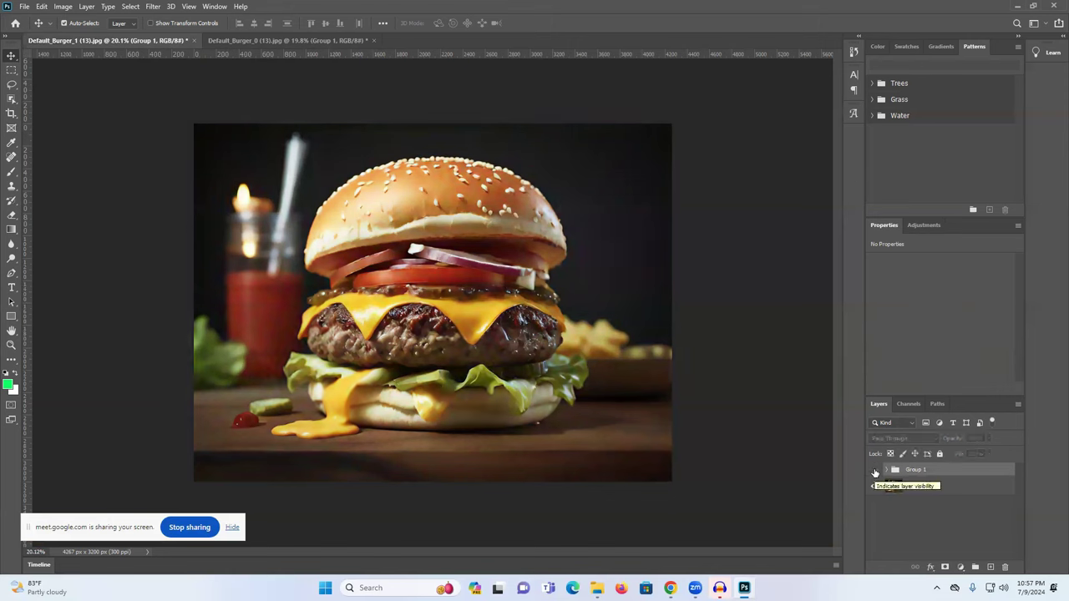
left_click(874, 472)
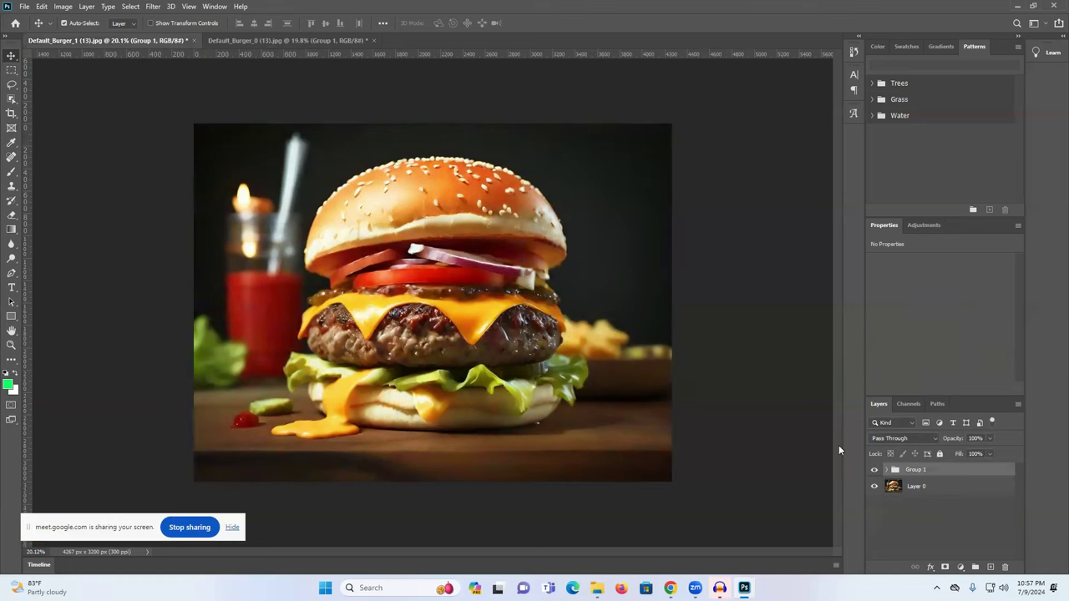
left_click(258, 39)
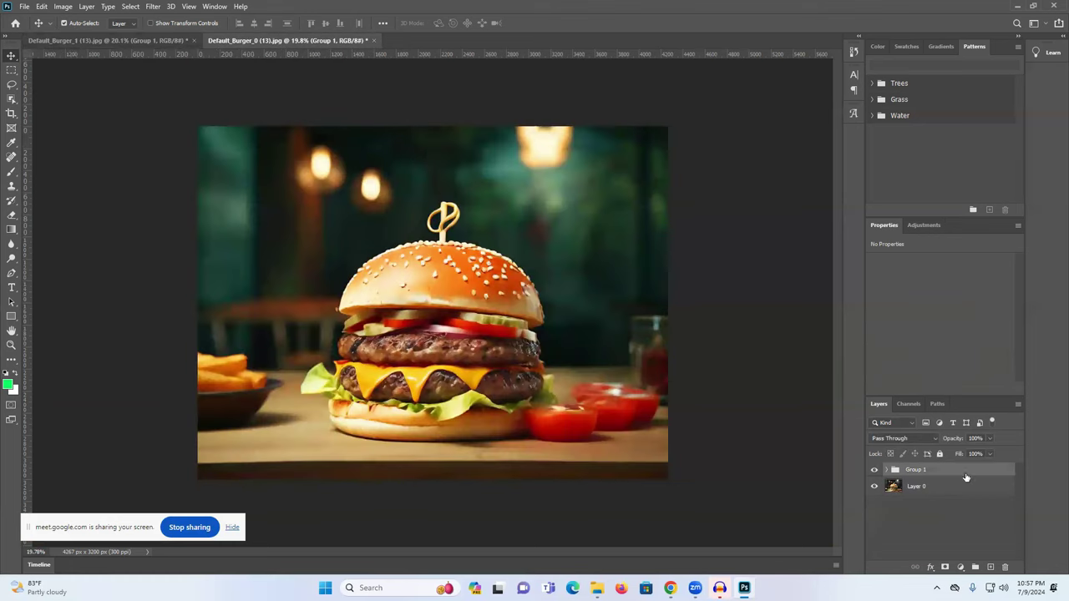
left_click(875, 471)
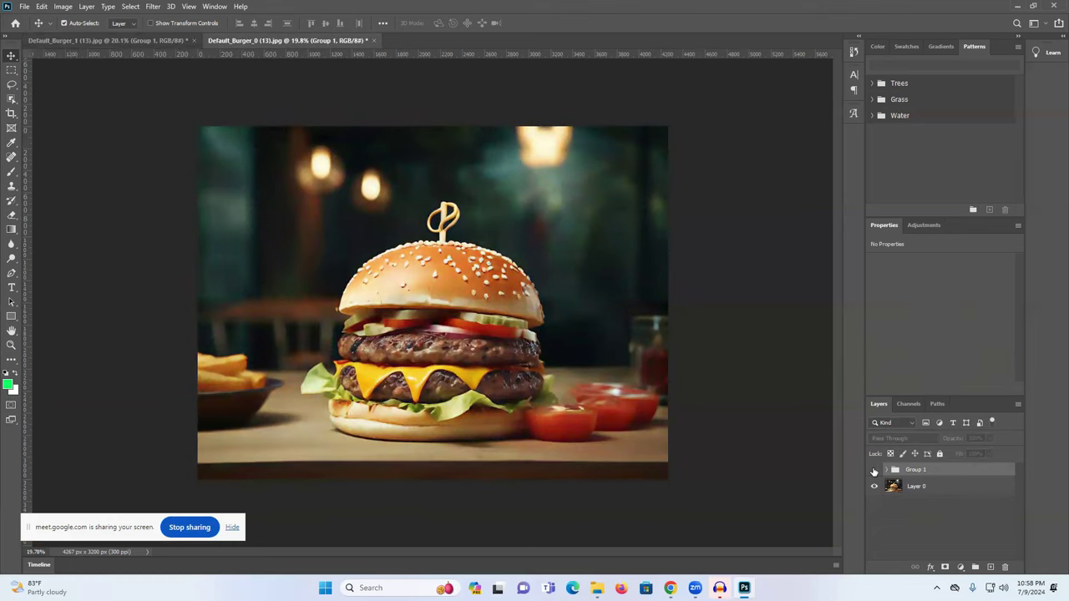
left_click(874, 472)
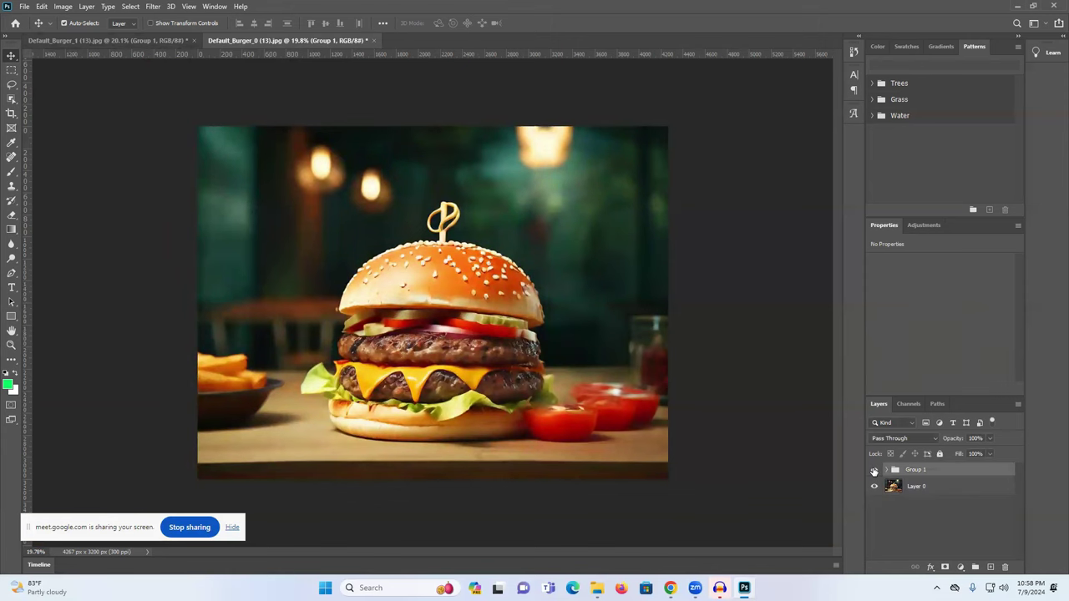
Export Default_Burger_1 (13) for web as a maximum-quality JPEG named burger-1 in Downloads
left_click(132, 39)
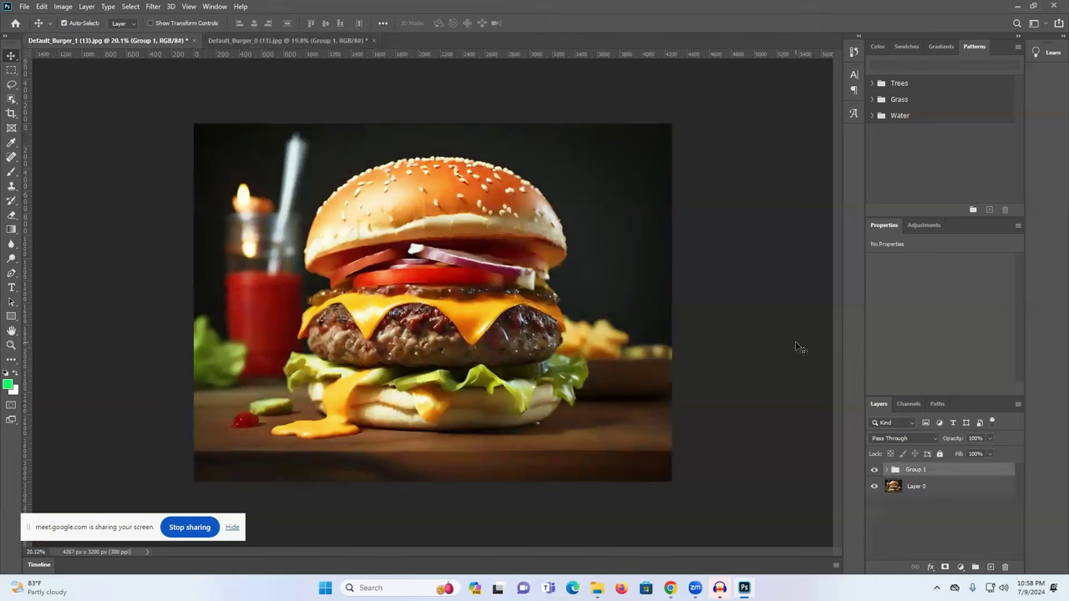
left_click(26, 7)
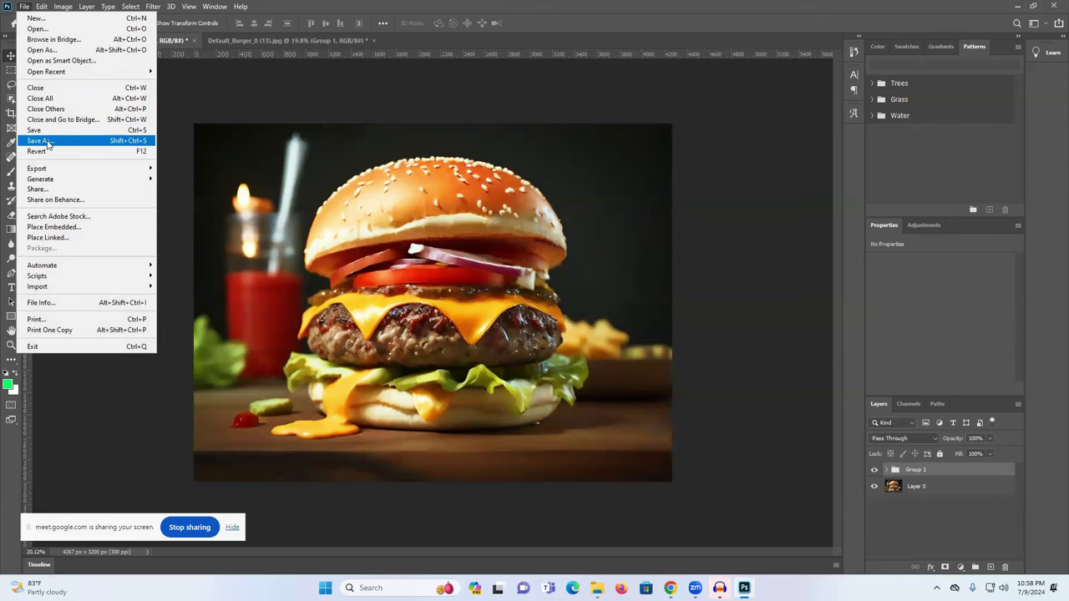
mouse_move(53, 171)
left_click(213, 210)
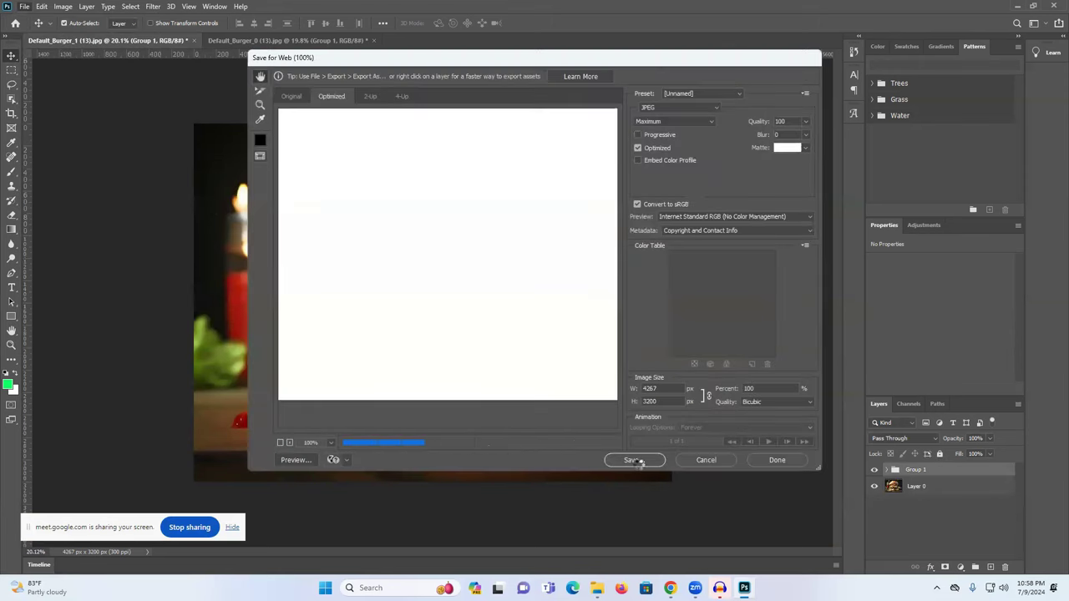
left_click(634, 460)
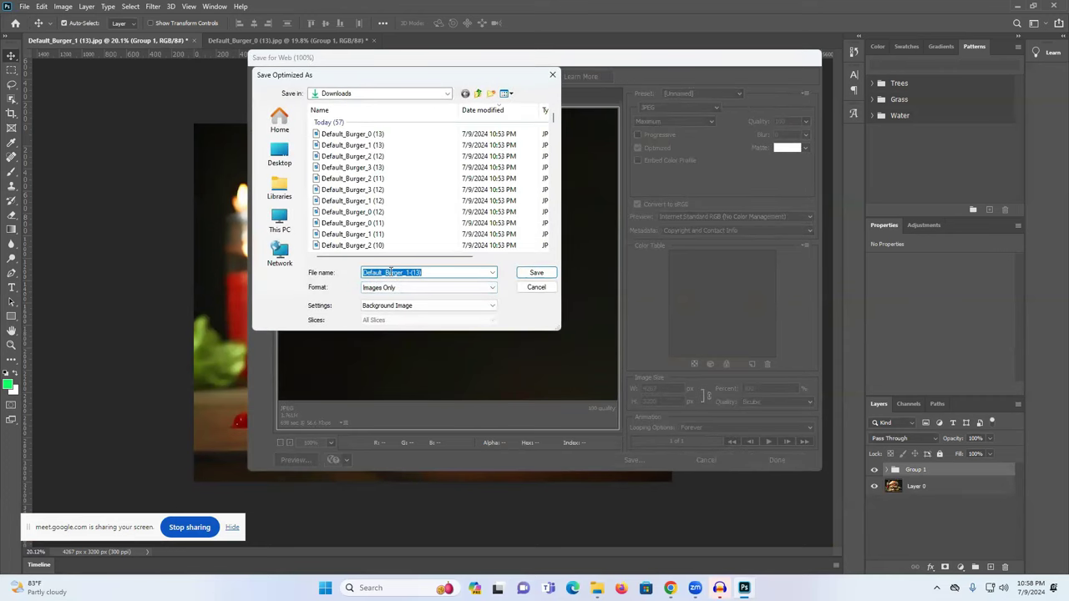
key("BackSpace")
type("burger 1")
left_click(536, 273)
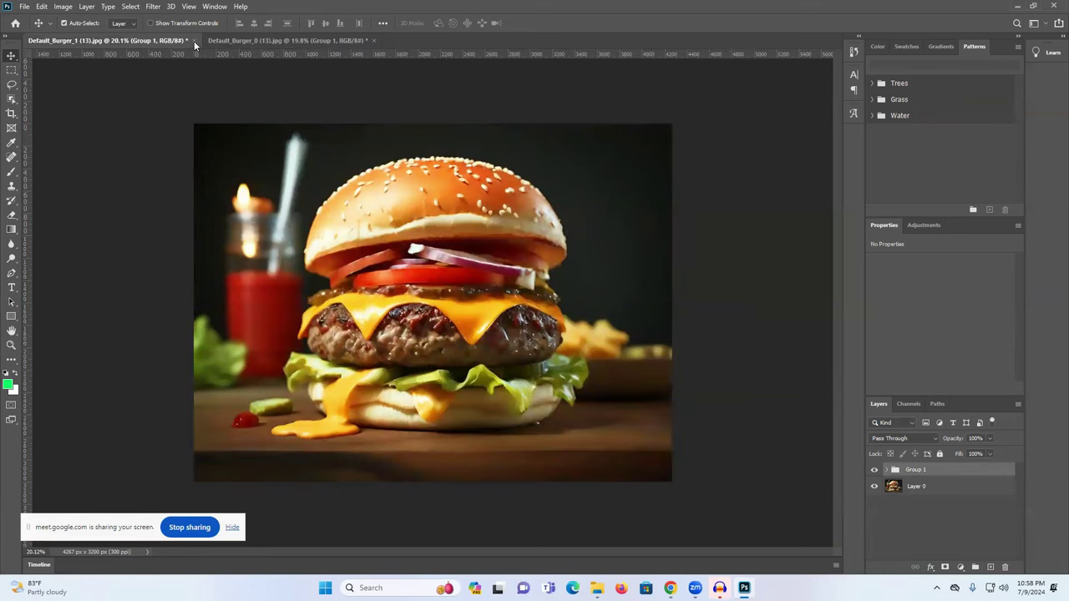
Close the Default_Burger_1 (13) document without saving its changes
left_click(193, 41)
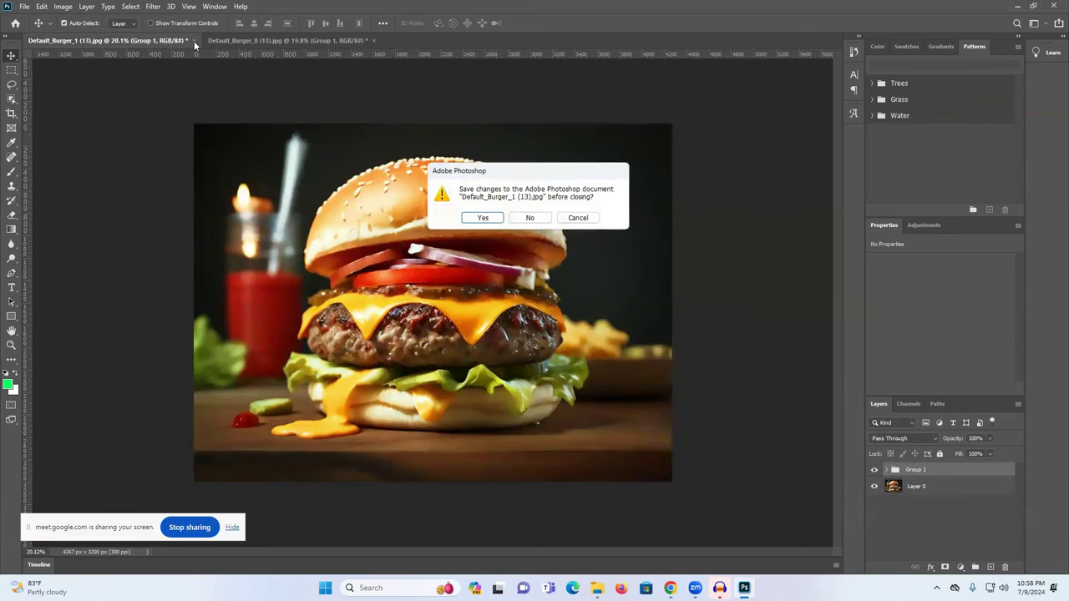
left_click(484, 218)
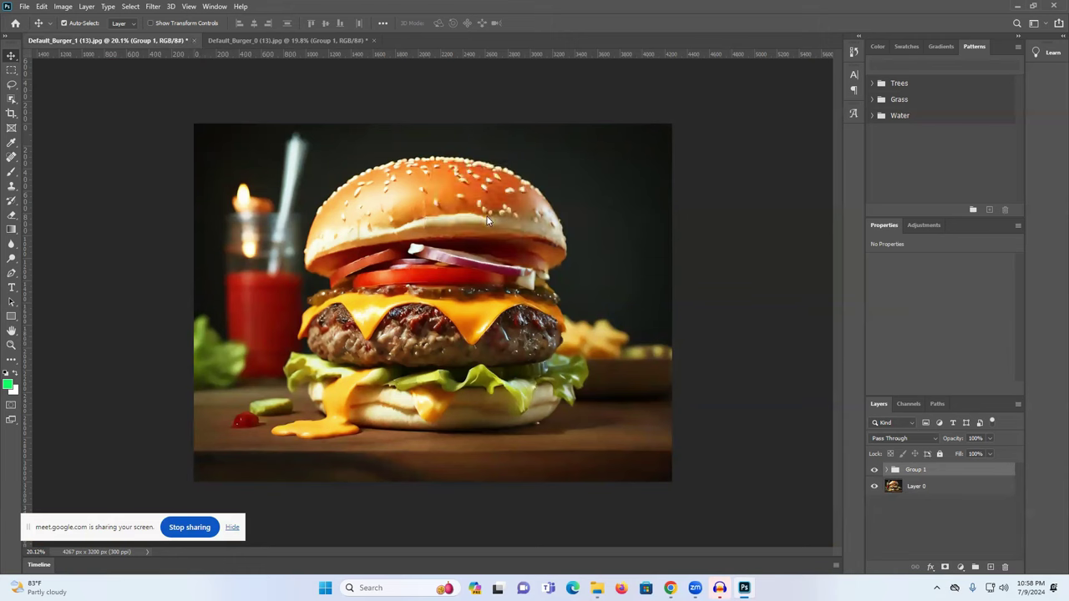
key("Escape")
left_click(193, 40)
left_click(544, 222)
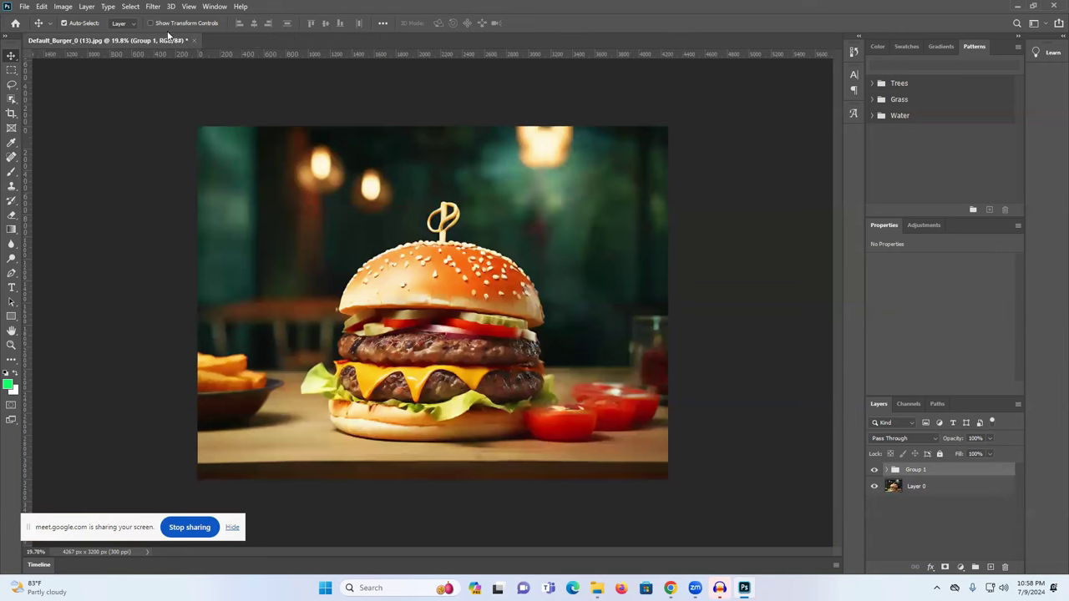
Export Default_Burger_0 (13) for web as a JPEG at quality 100 named burger2 in Downloads
left_click(25, 7)
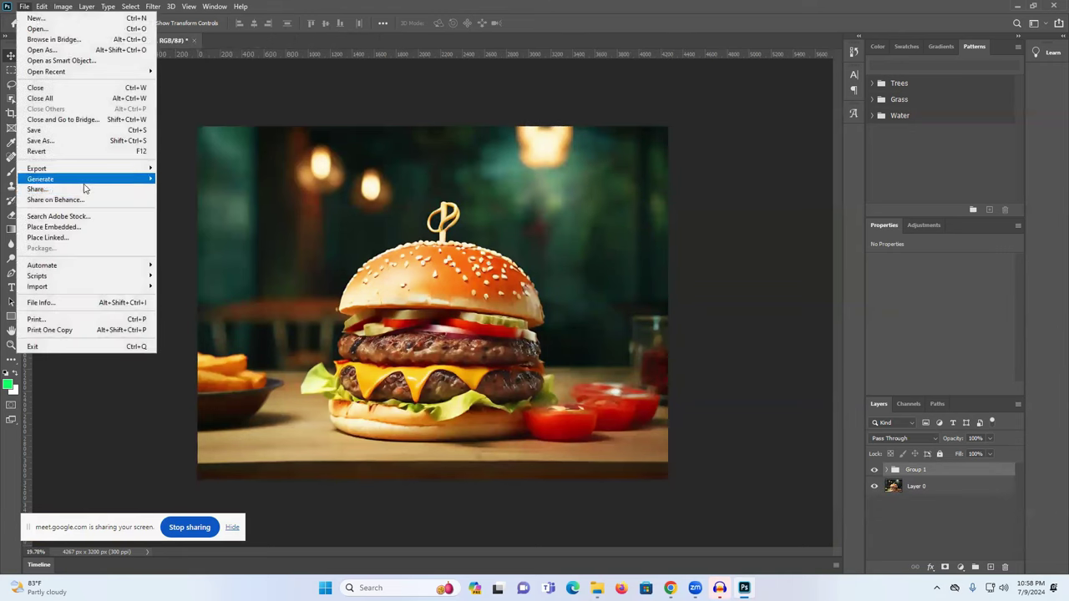
mouse_move(75, 171)
left_click(228, 214)
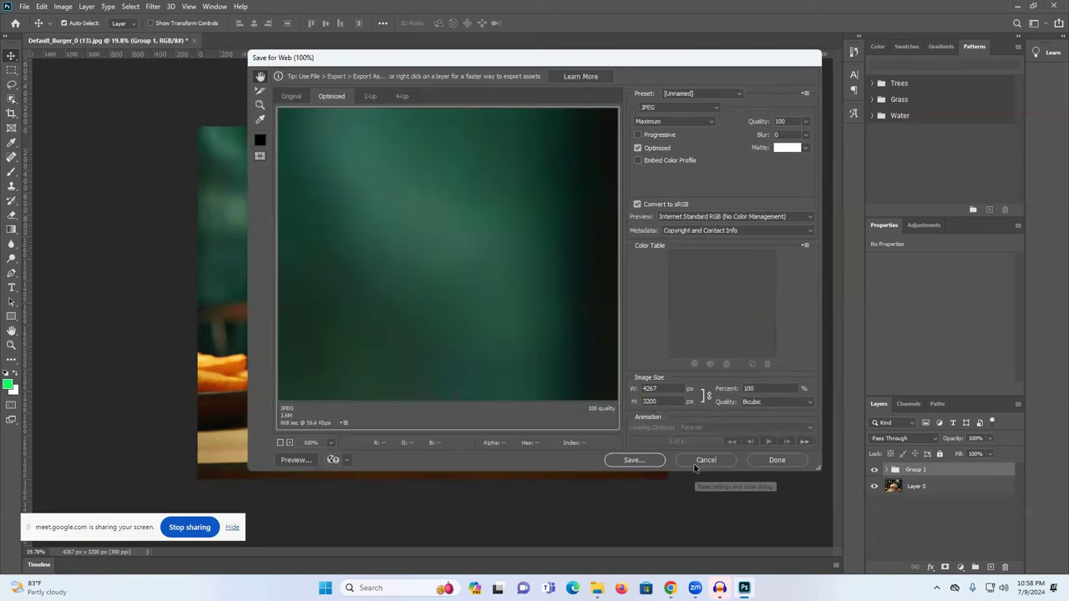
left_click(632, 460)
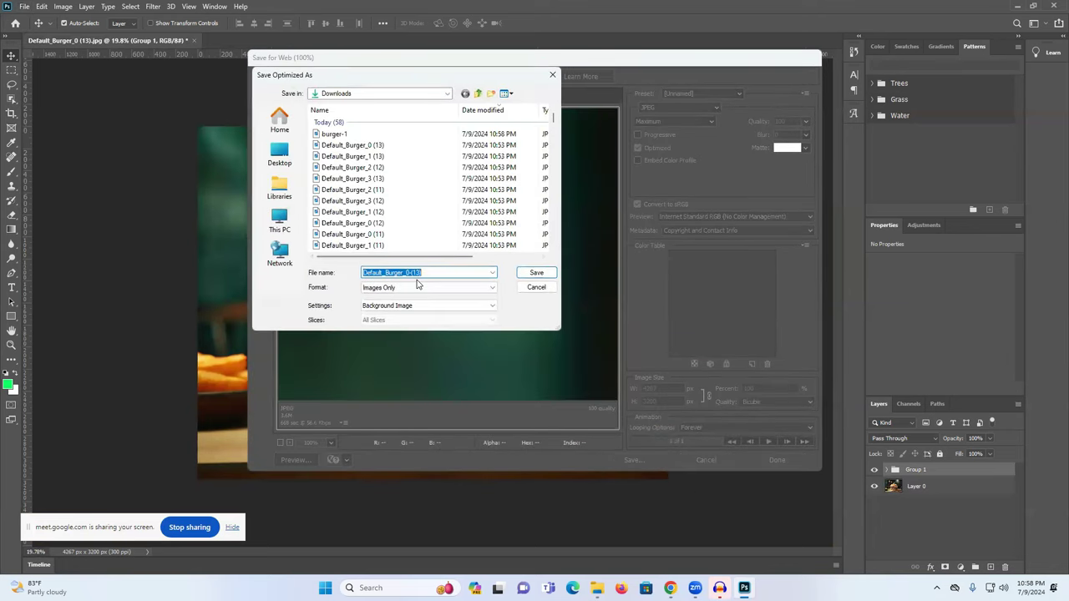
type("bu")
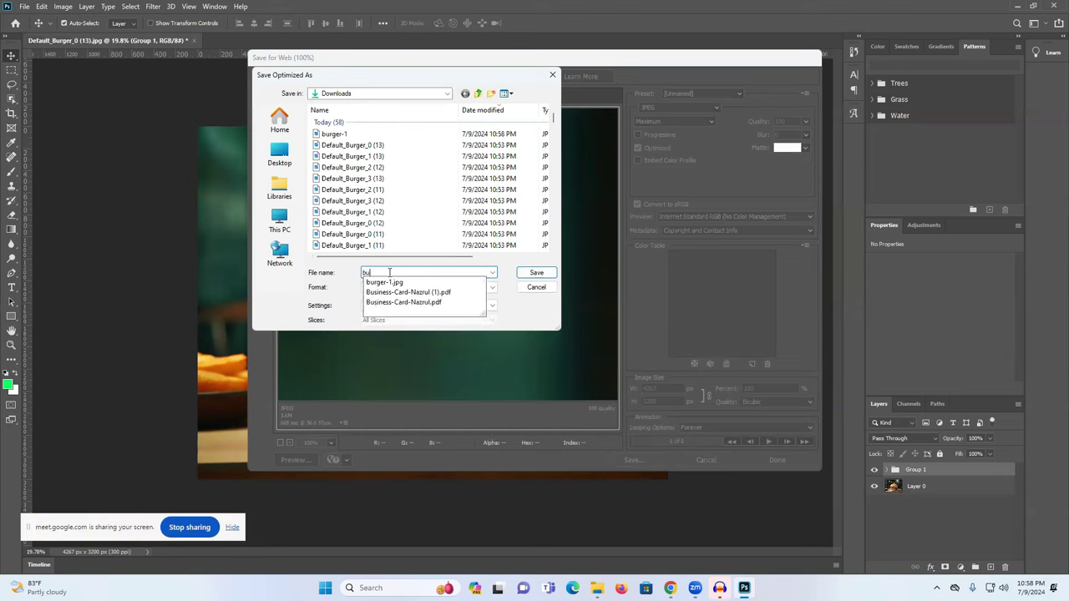
type("rger")
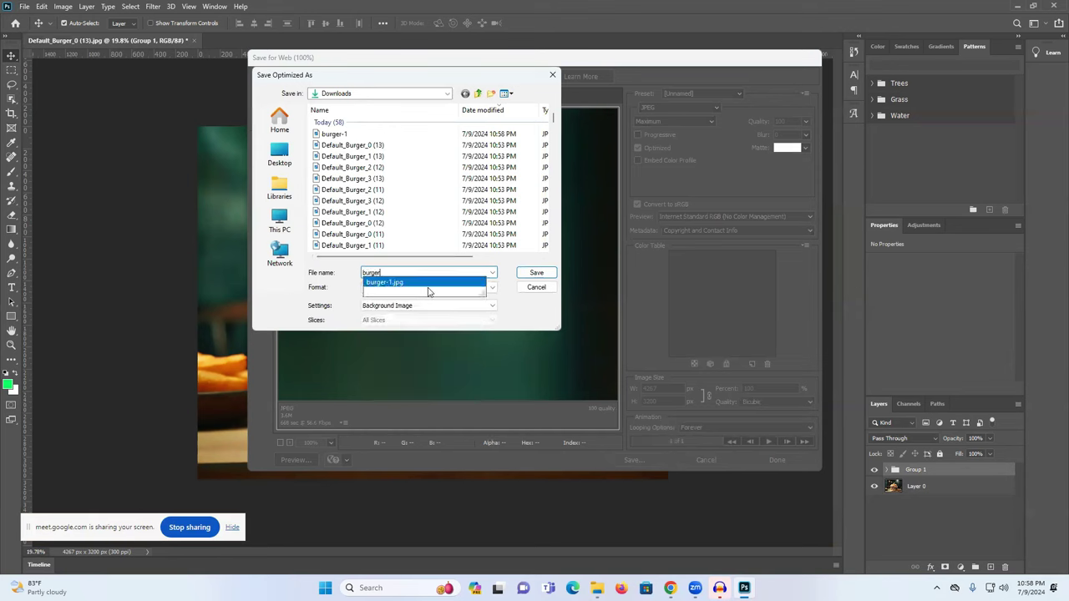
left_click(422, 282)
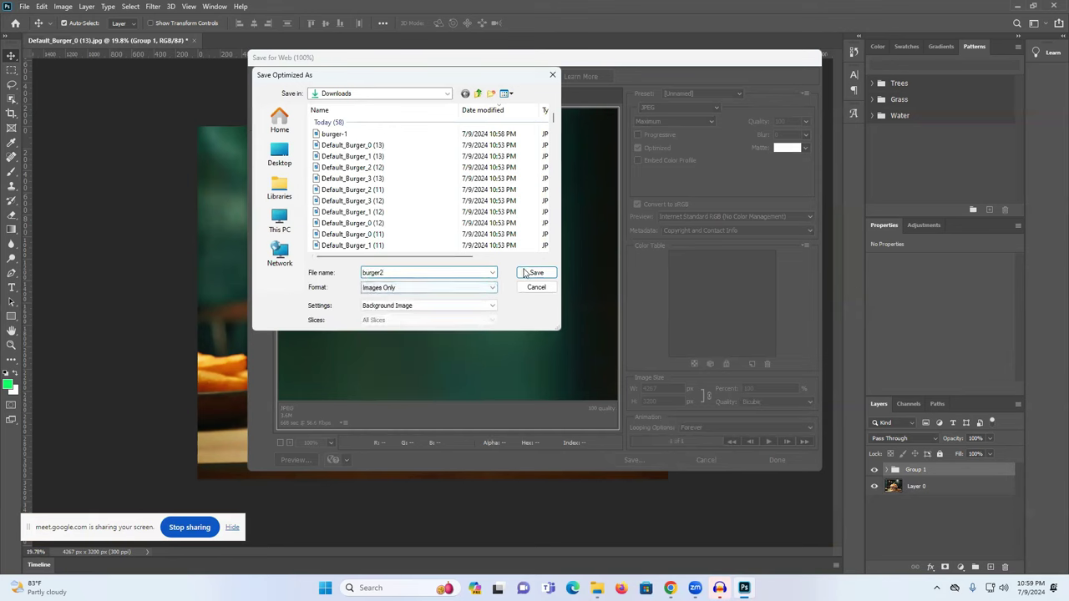
left_click(528, 273)
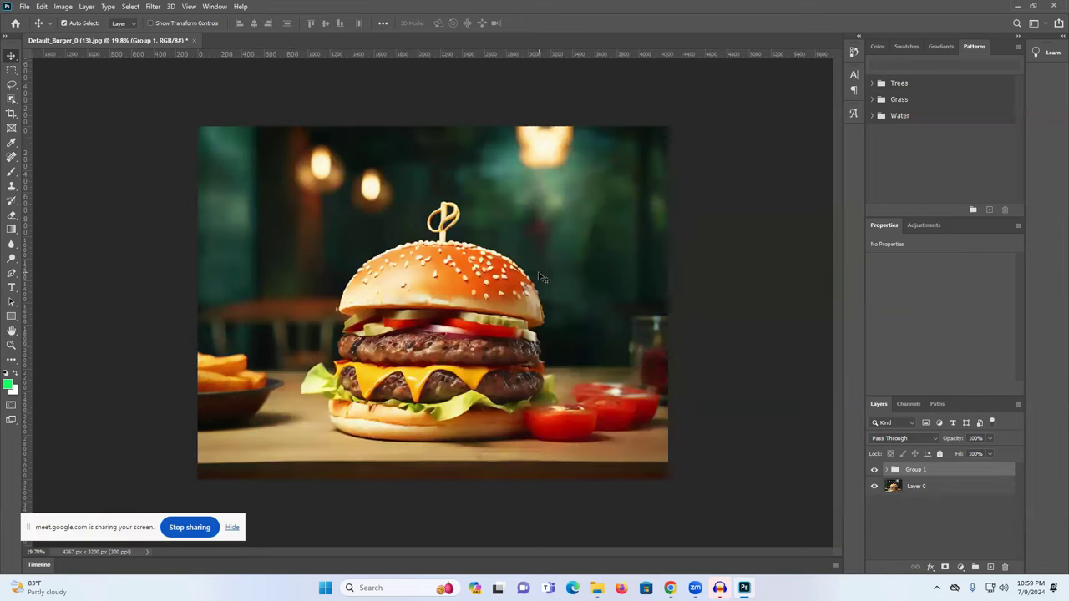
Quit Photoshop without saving the document and check the exported burger-1 image in the Downloads folder
left_click(1054, 6)
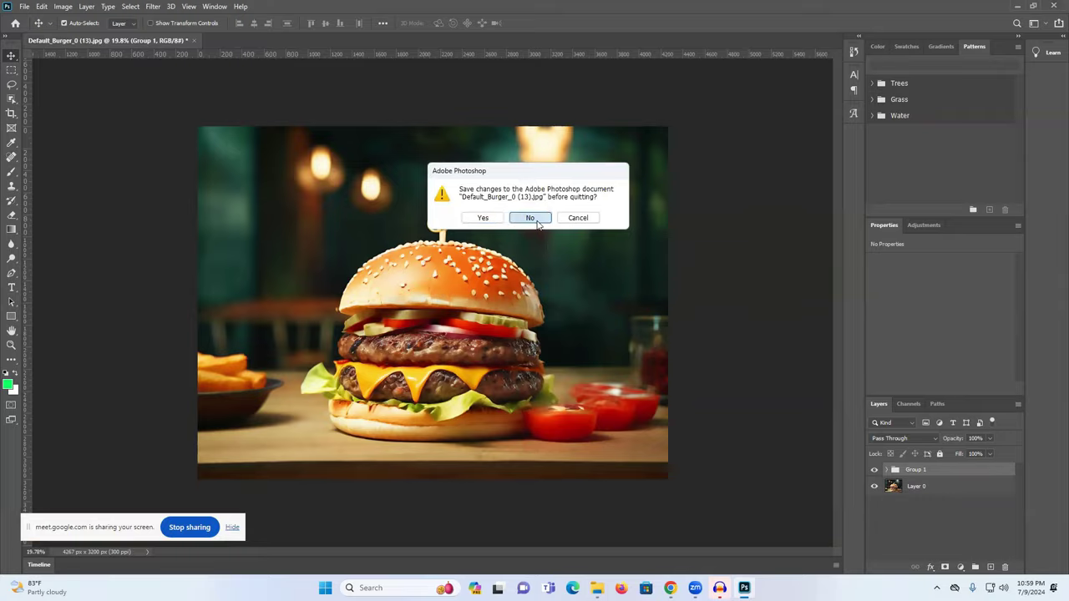
left_click(530, 216)
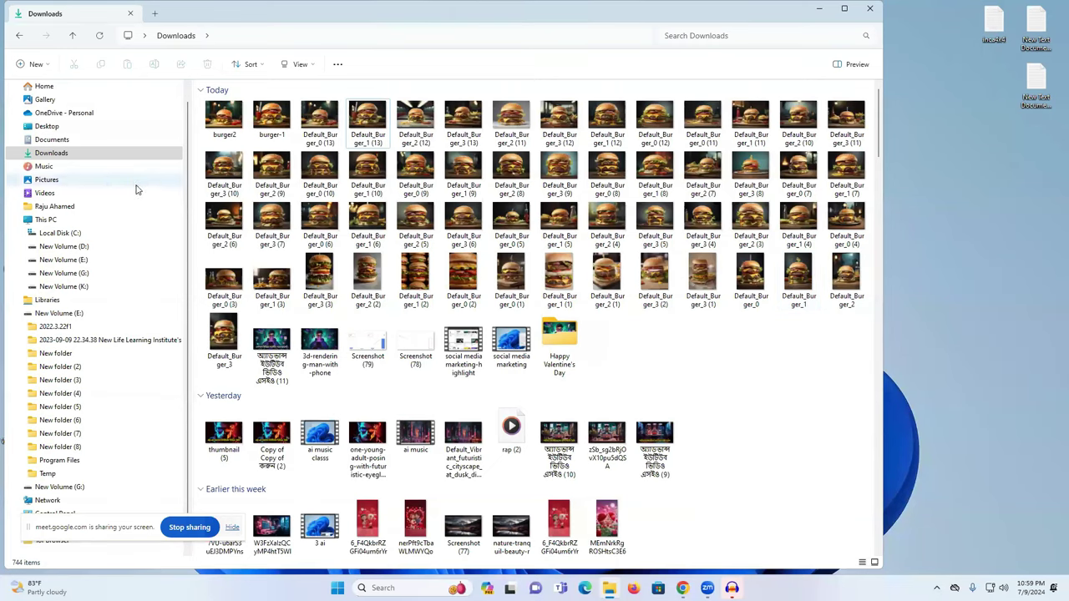
left_click(264, 121)
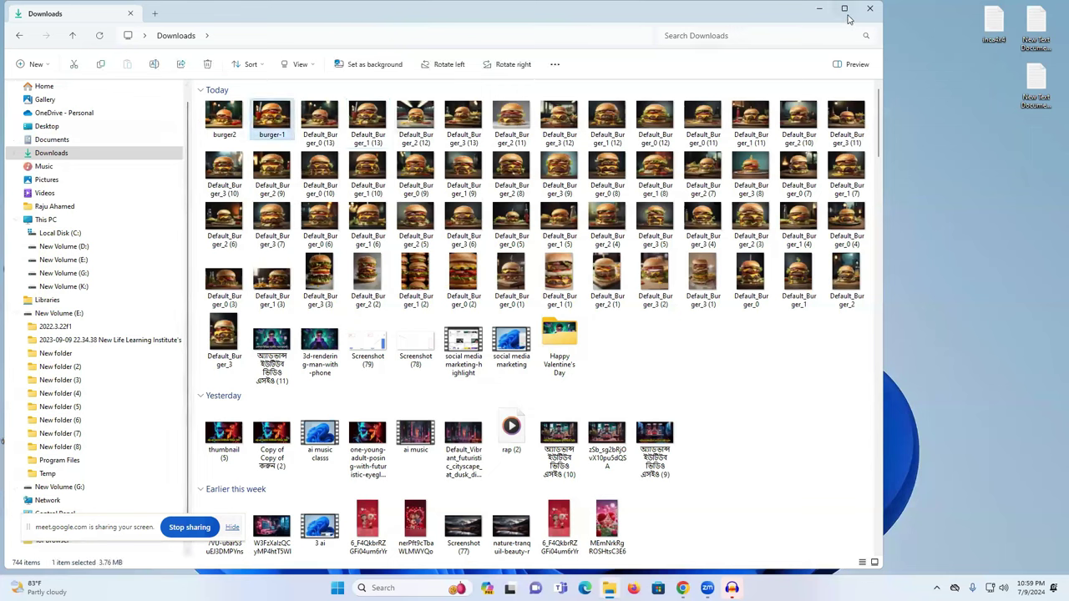
mouse_move(849, 18)
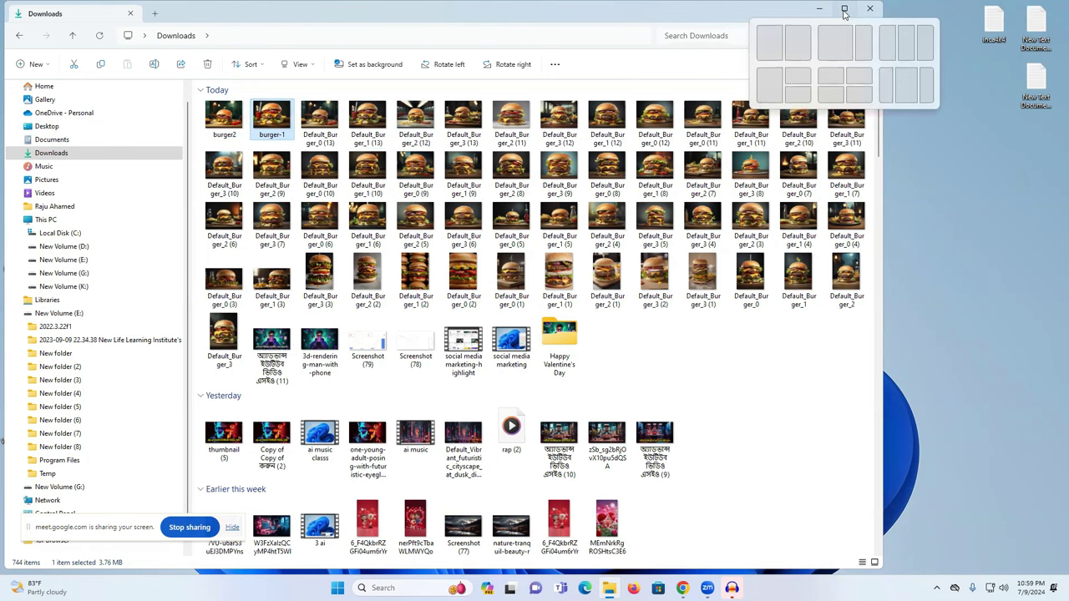
left_click(844, 10)
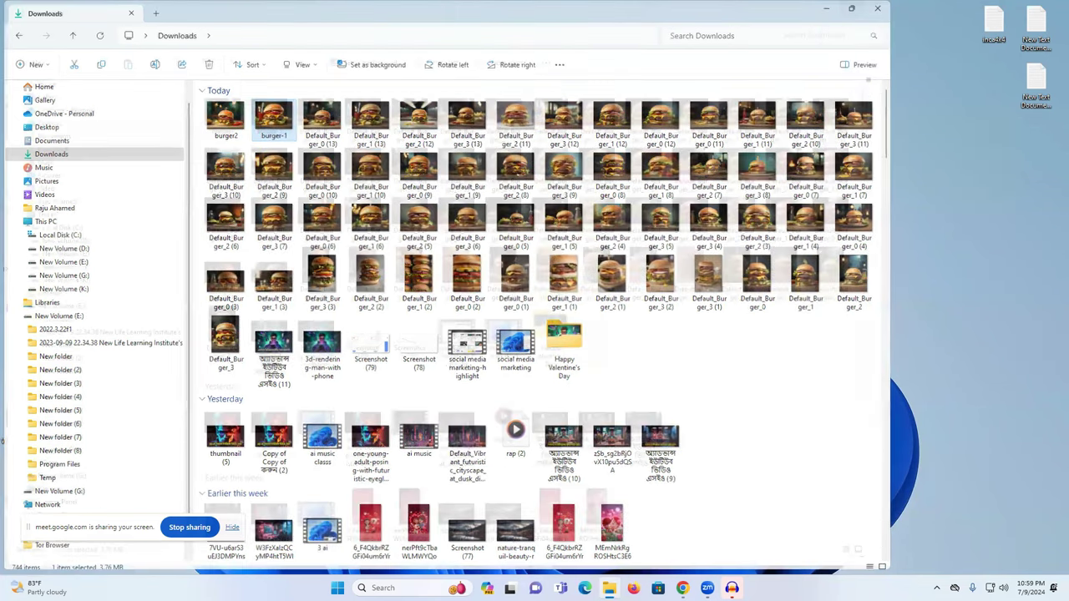
Switch to Freepik Contributor in Chrome and upload burger-1 and burger2 from the Downloads folder
key("alt+Tab")
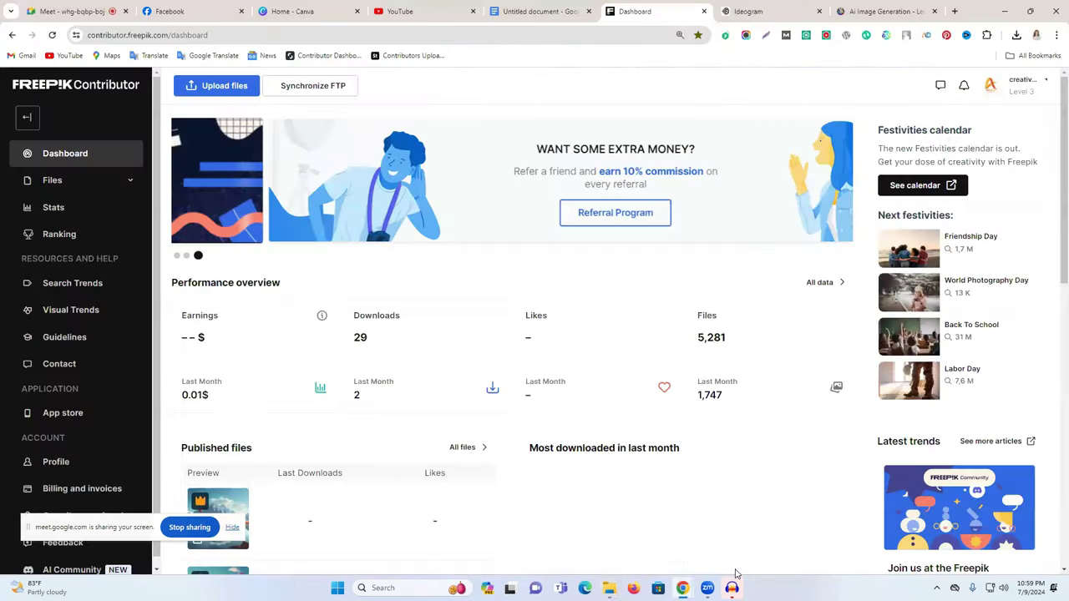
left_click(219, 86)
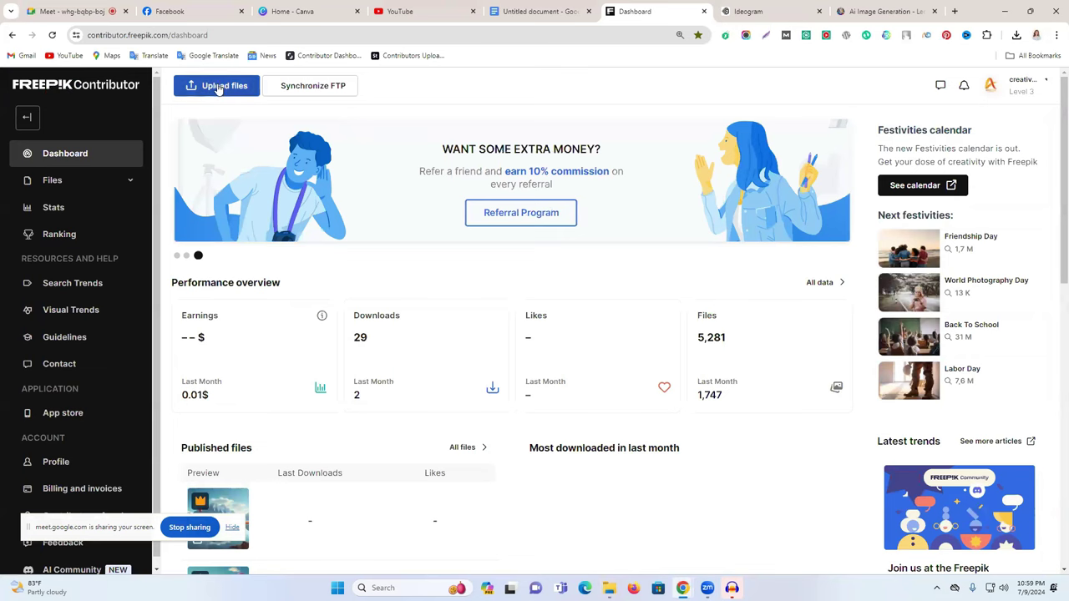
left_click(920, 551)
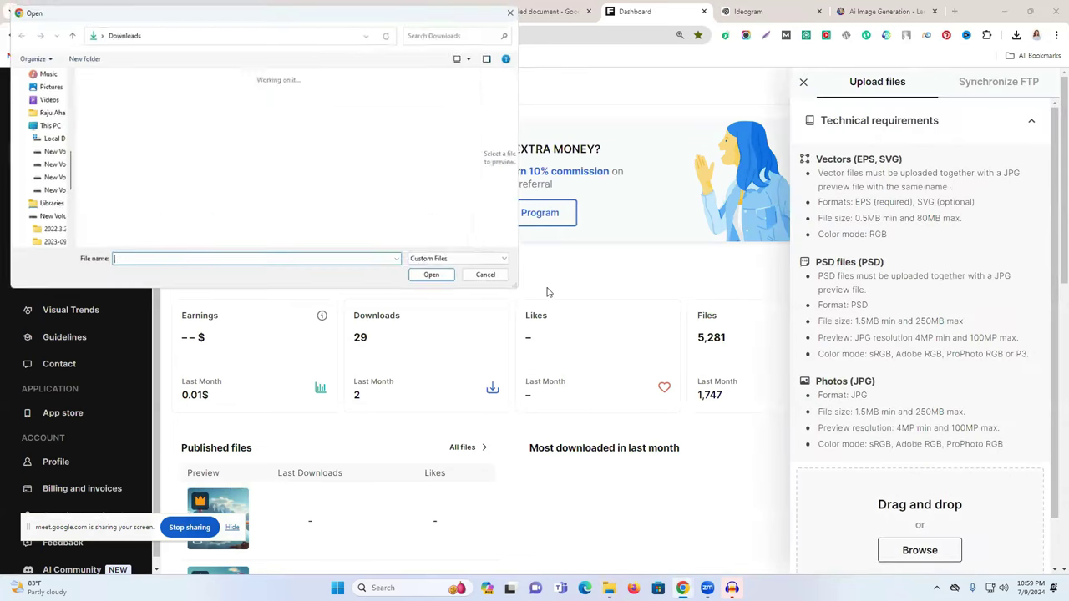
left_click(167, 167)
left_click(279, 163, "ctrl")
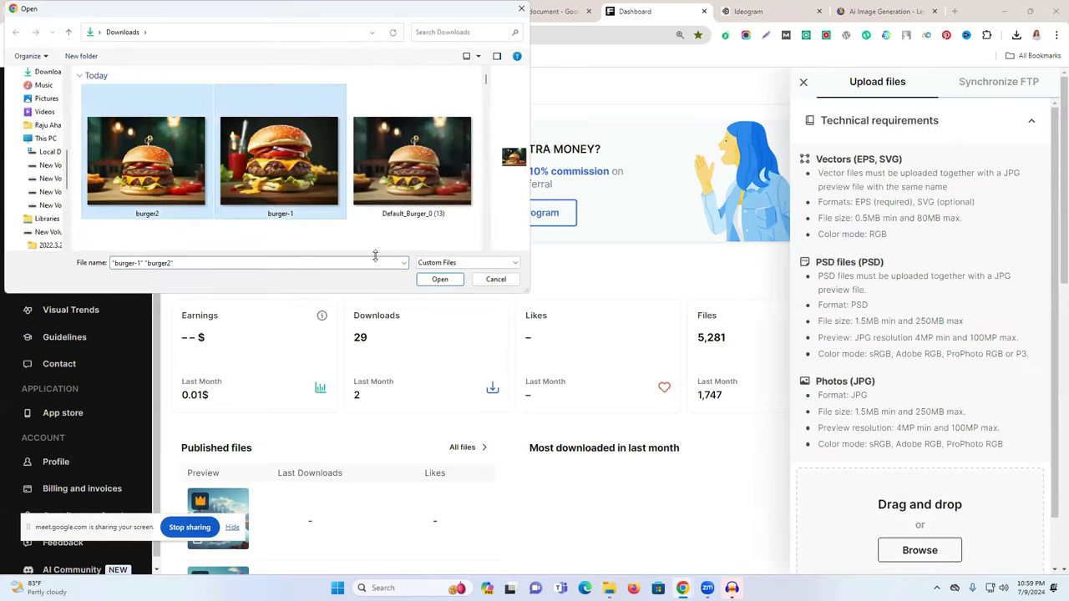
left_click(435, 279)
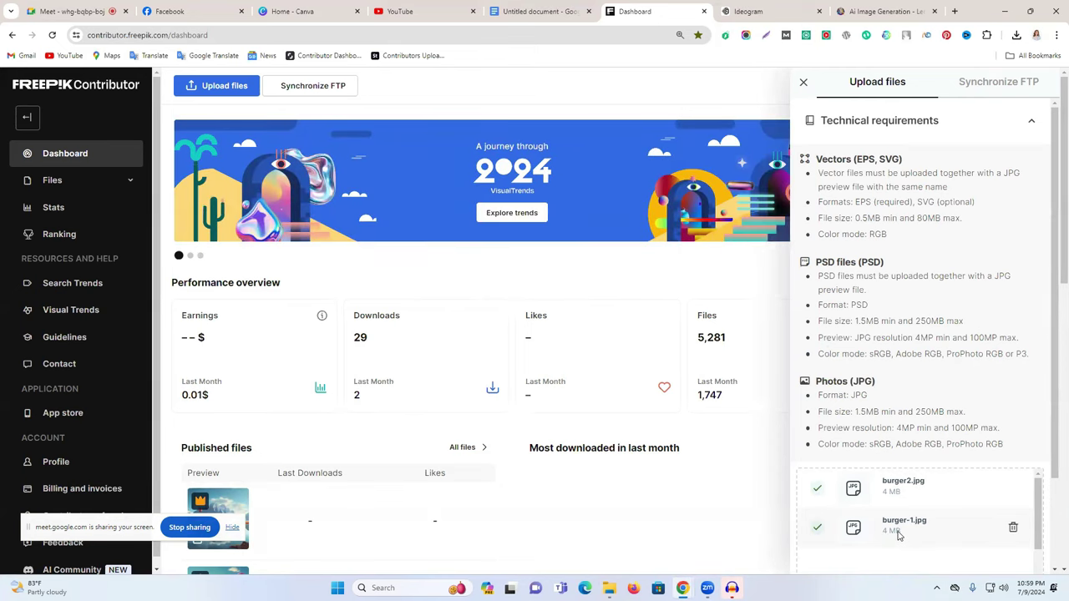
Reload the contributor dashboard and open the list of uploaded files awaiting submission
left_click(54, 38)
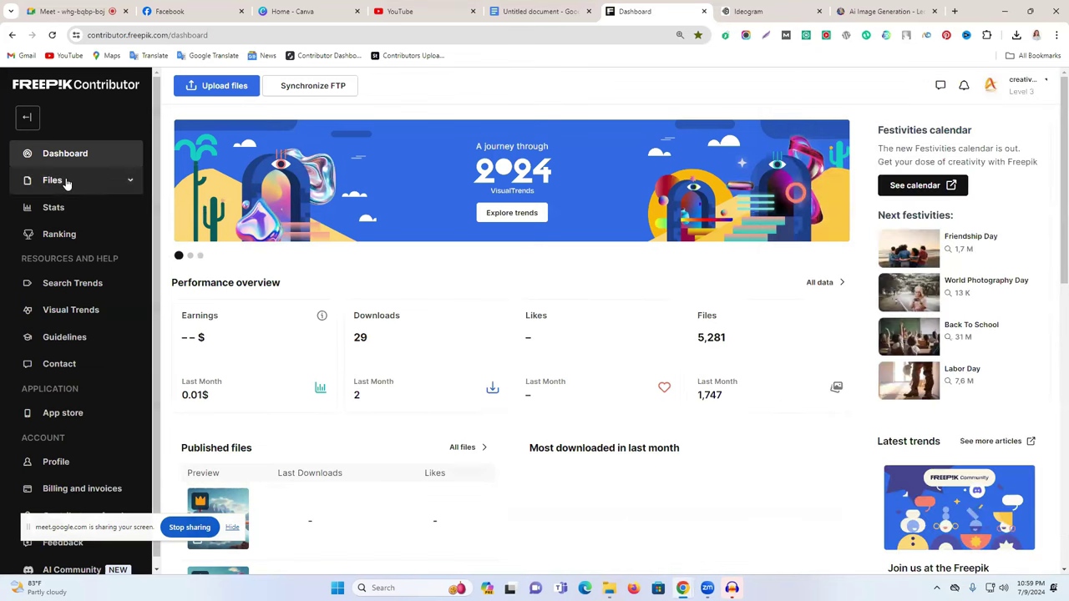
left_click(67, 181)
left_click(64, 209)
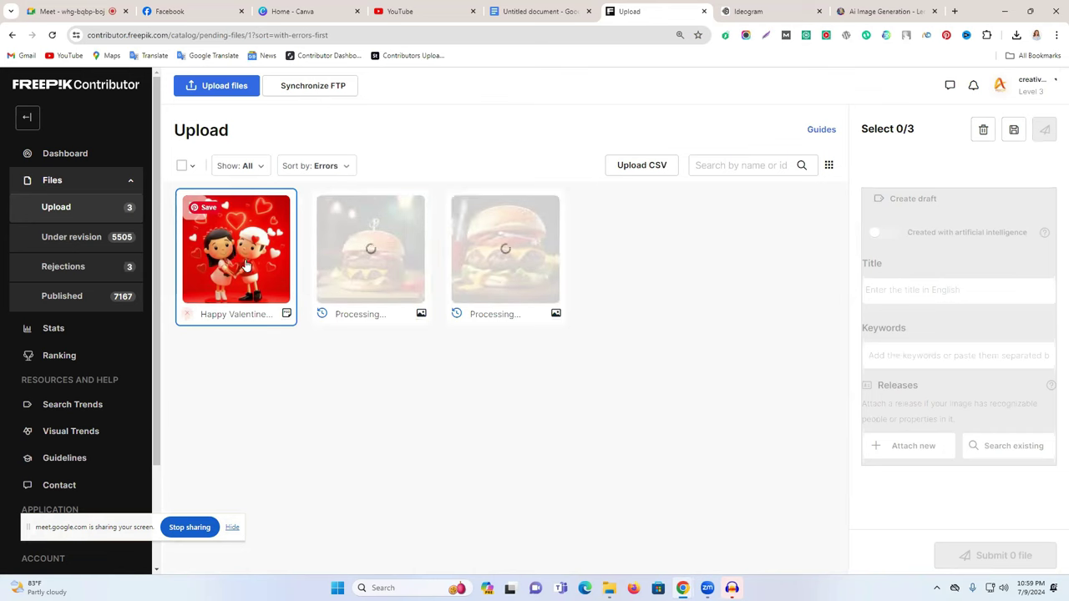
Delete the Happy Valentine file from the pending uploads
left_click(246, 266)
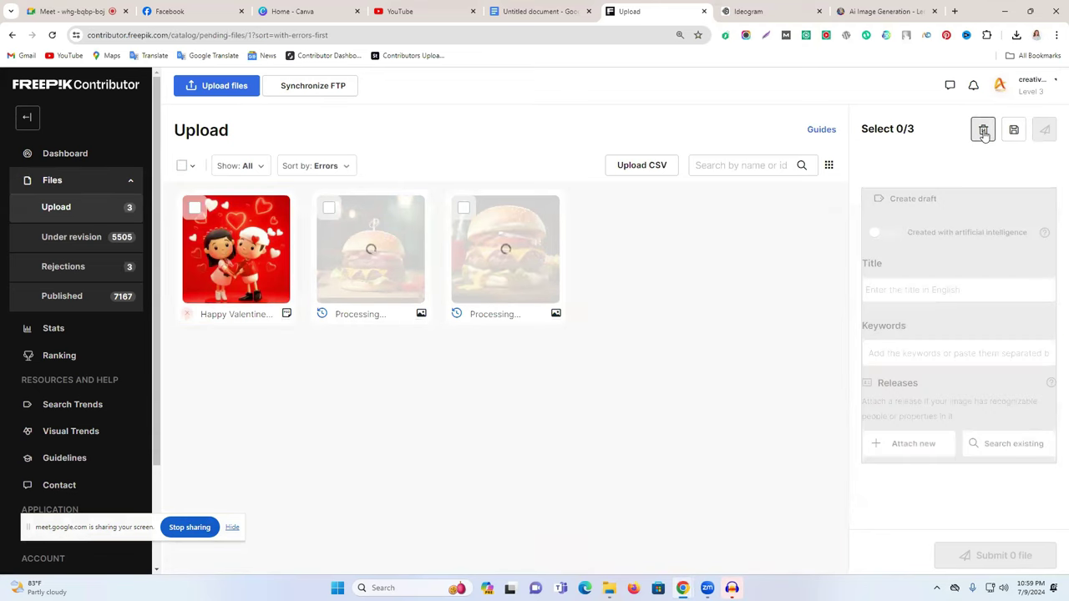
left_click(983, 131)
left_click(632, 362)
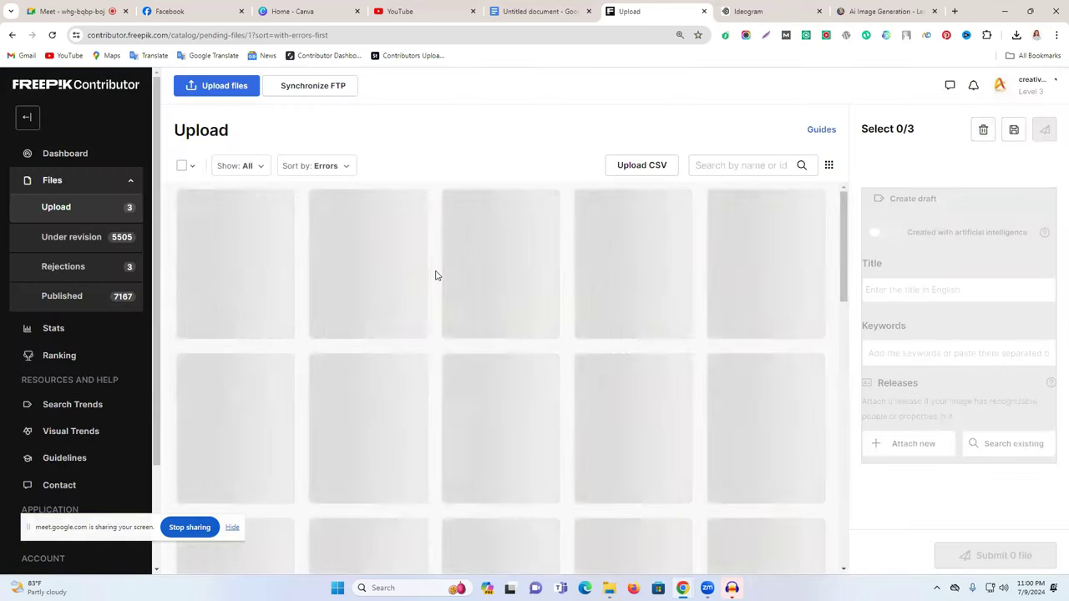
left_click(263, 234)
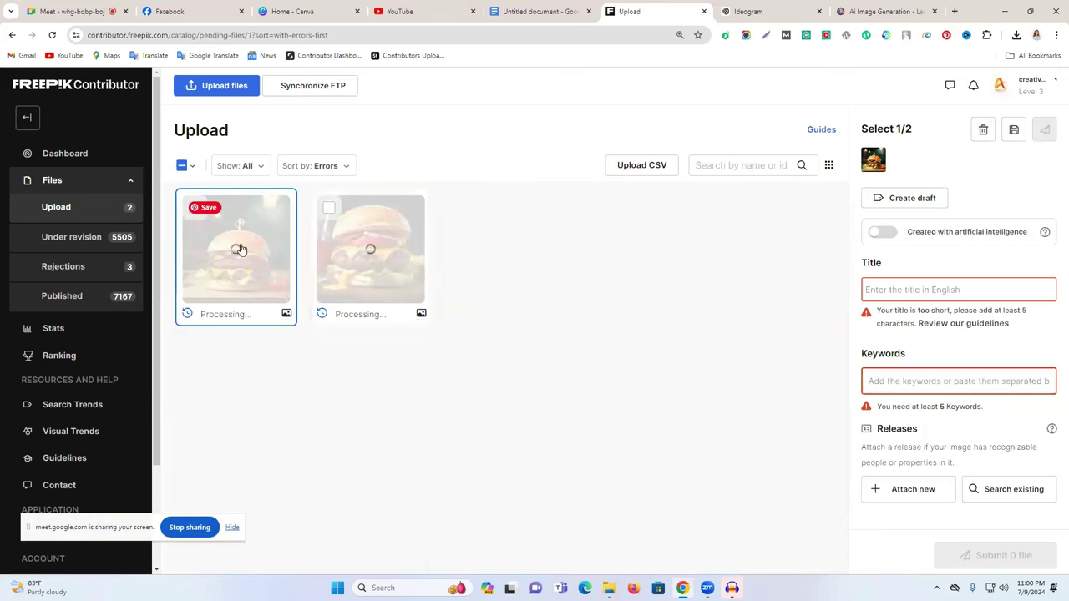
left_click(240, 249)
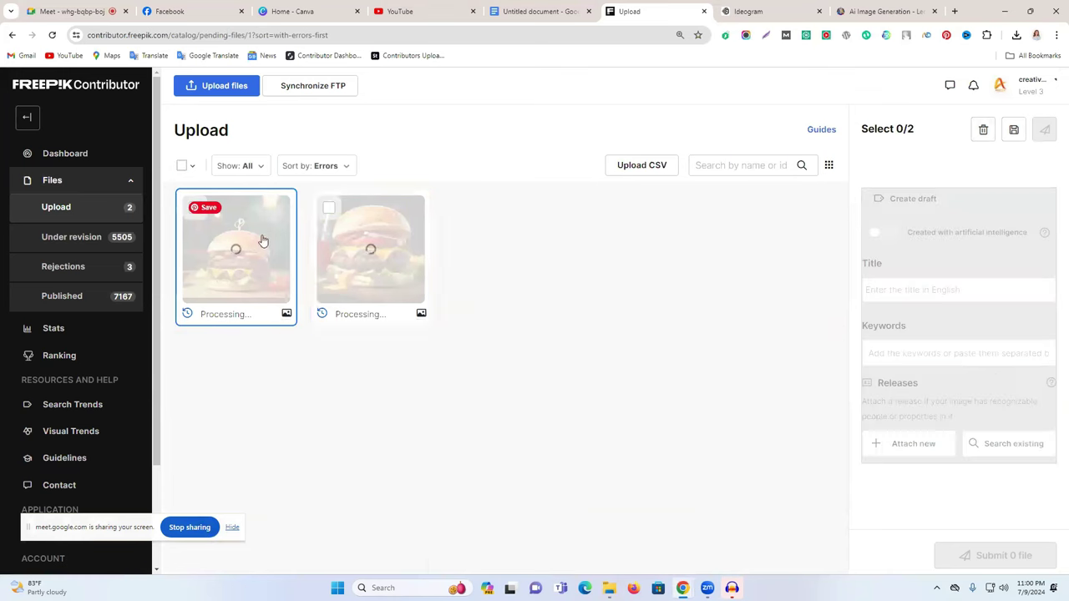
left_click(328, 209)
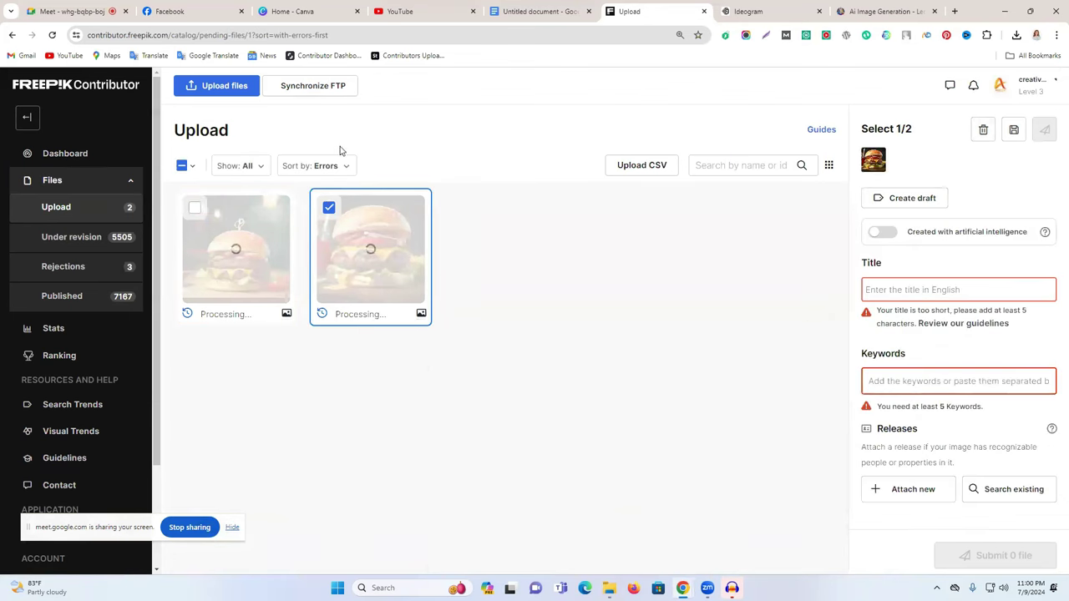
left_click(181, 165)
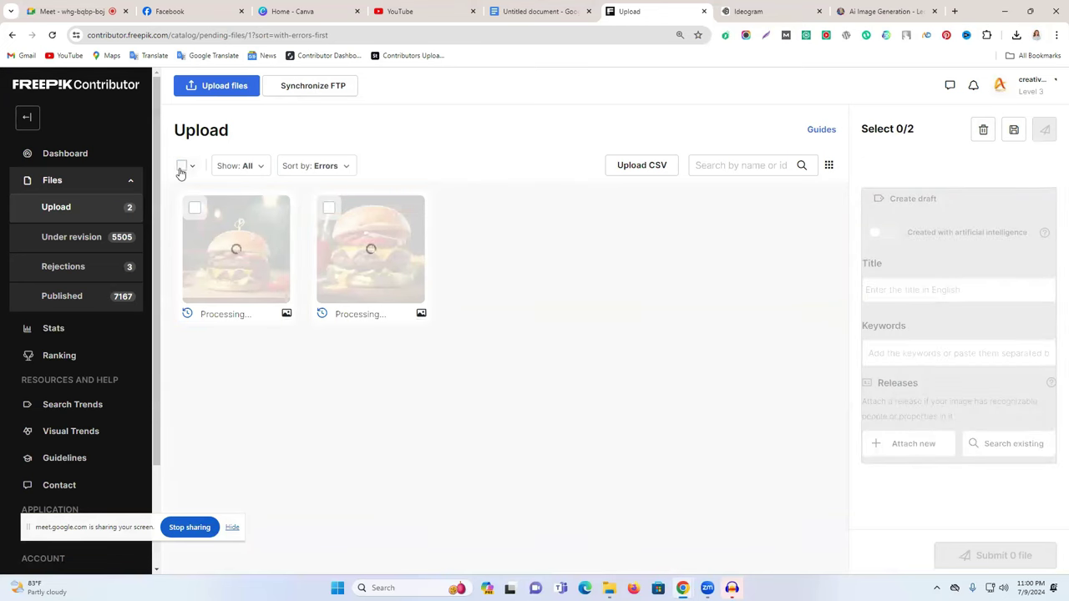
left_click(181, 167)
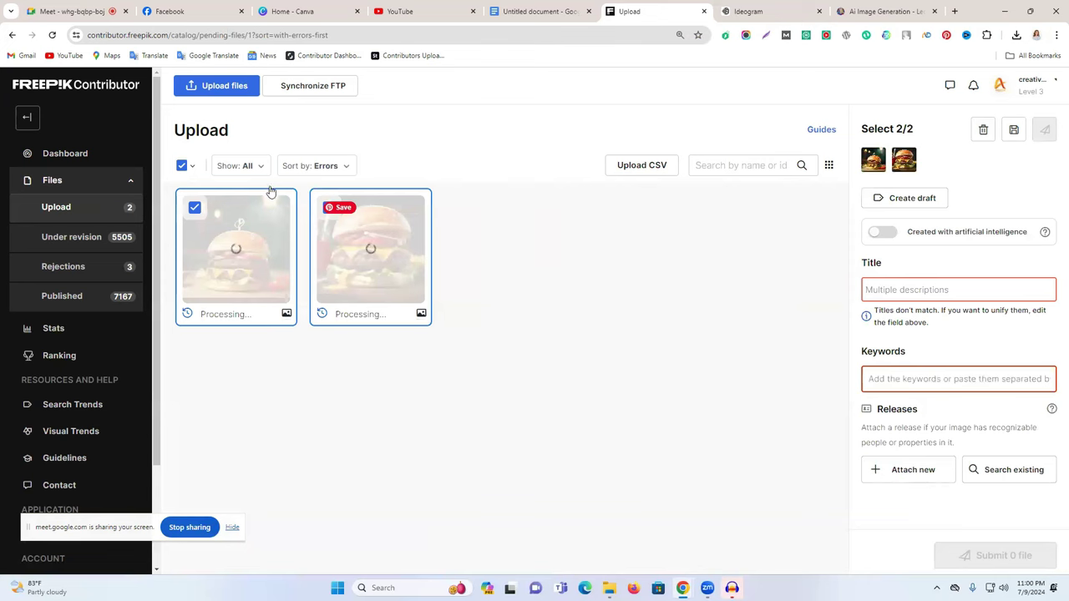
left_click(182, 166)
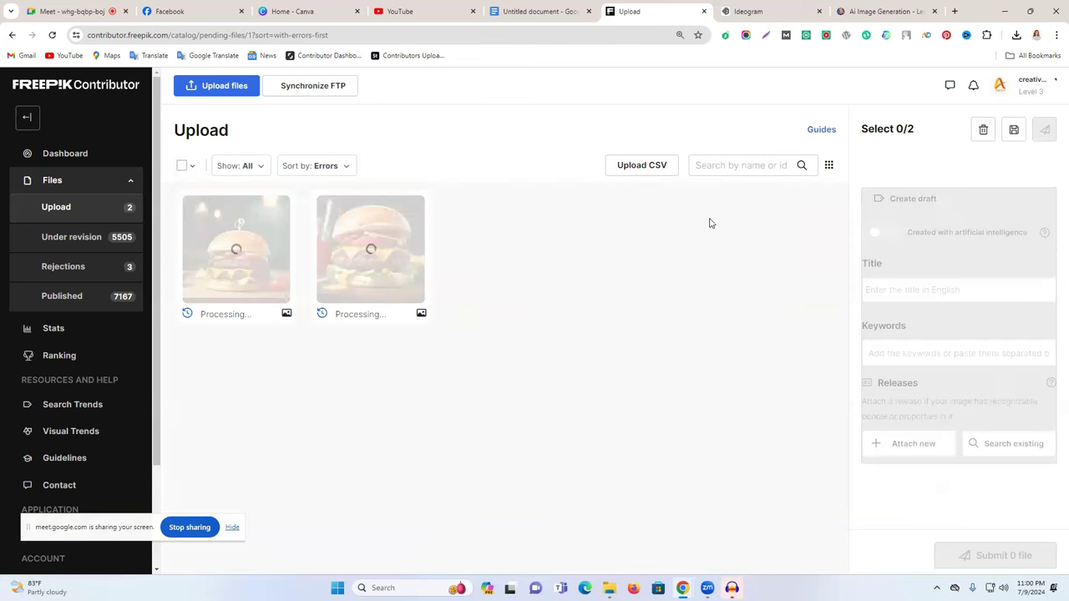
Try to mark the close-up burger image as created with artificial intelligence and reload the upload page
left_click(375, 248)
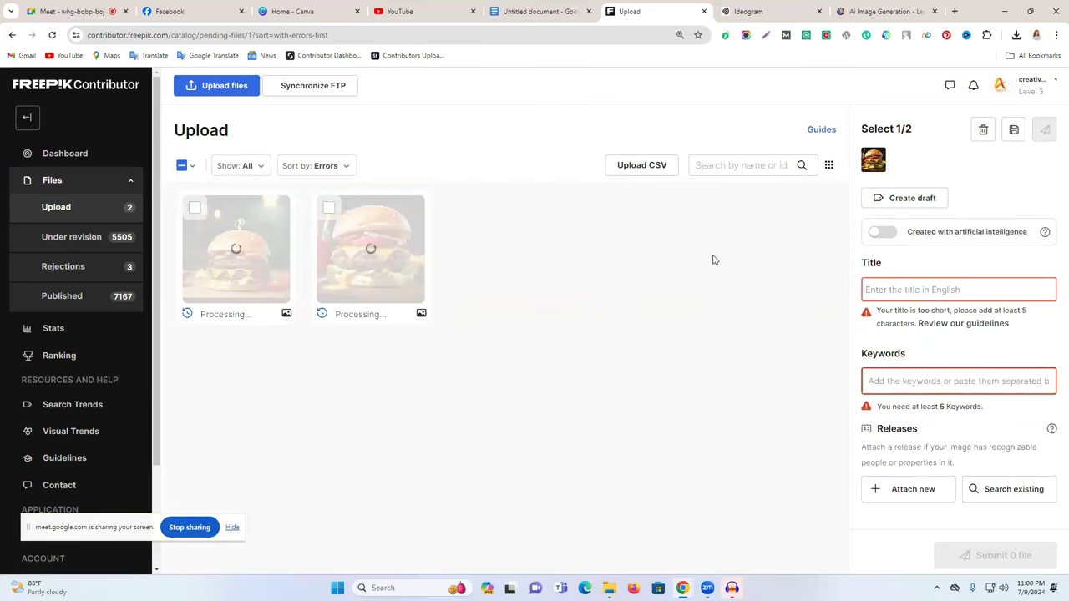
left_click(328, 210)
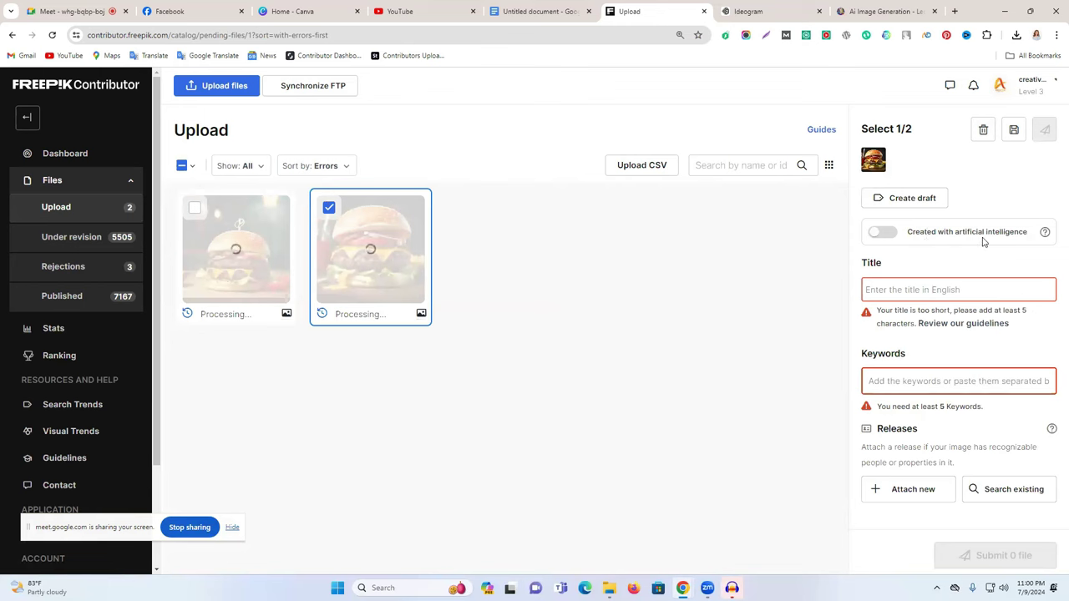
left_click(890, 237)
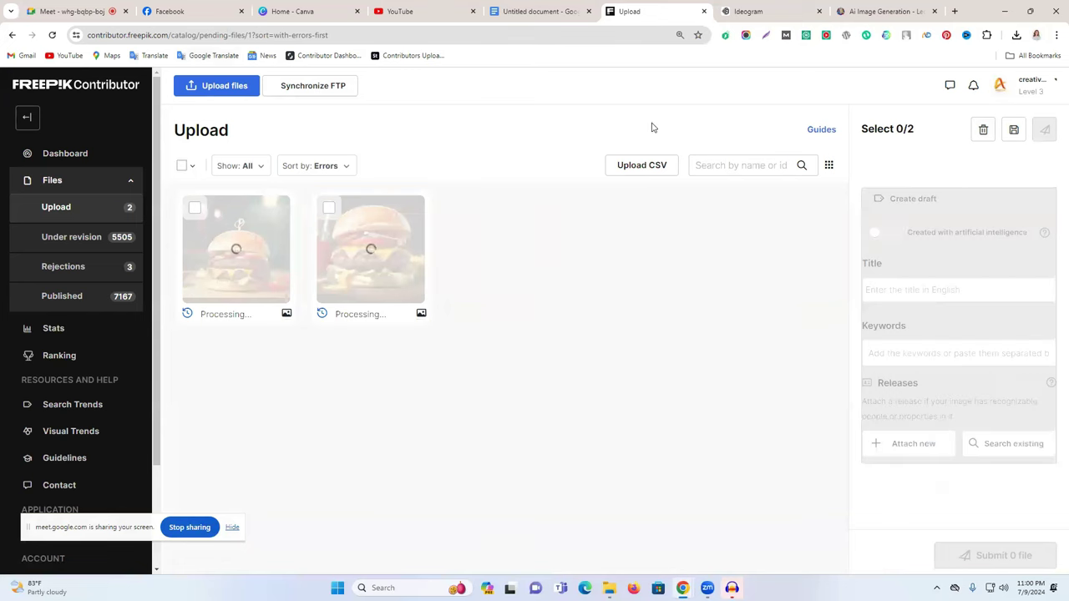
left_click(52, 36)
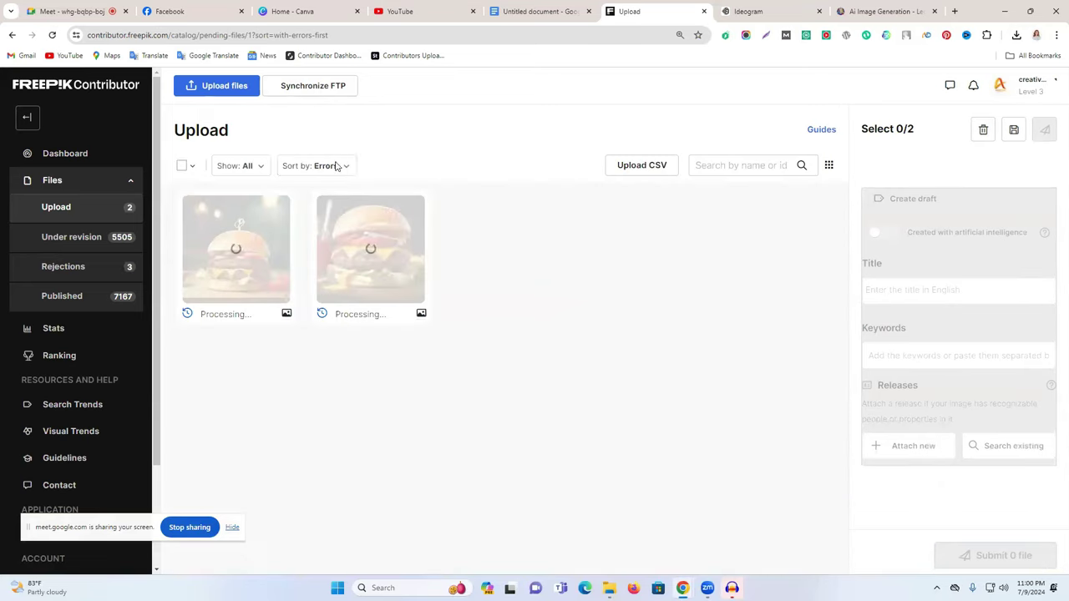
Mark the close-up burger image as created with artificial intelligence and keep it selected for editing
left_click(370, 250)
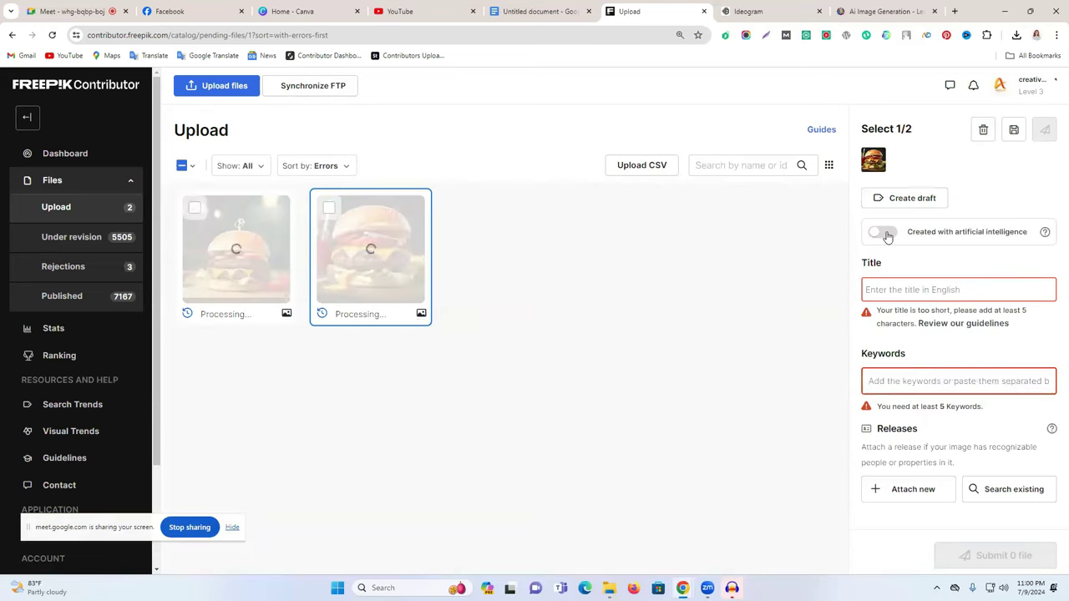
left_click(883, 233)
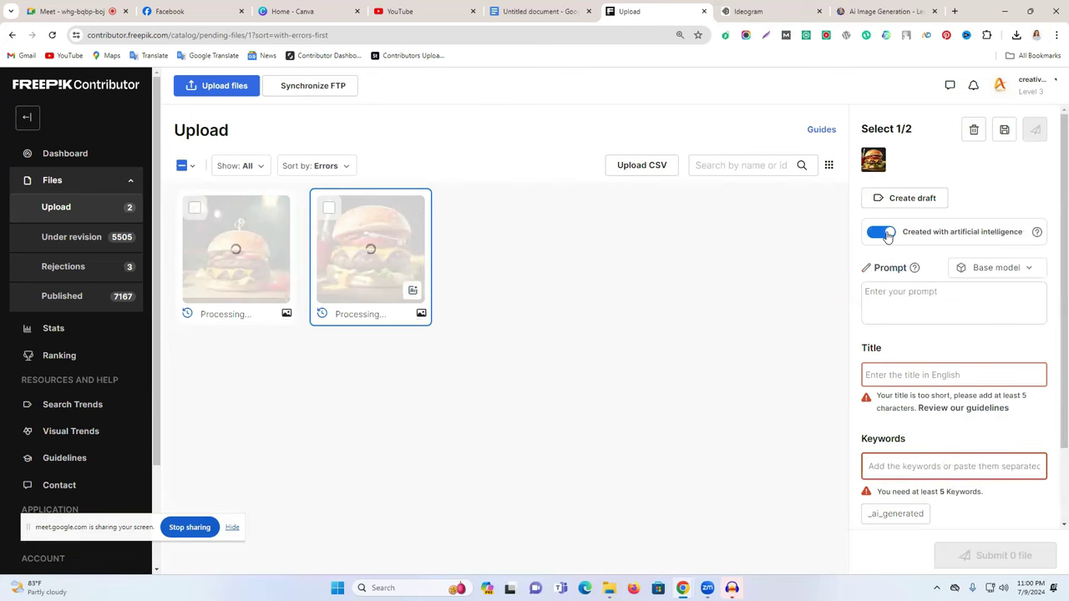
left_click(328, 210)
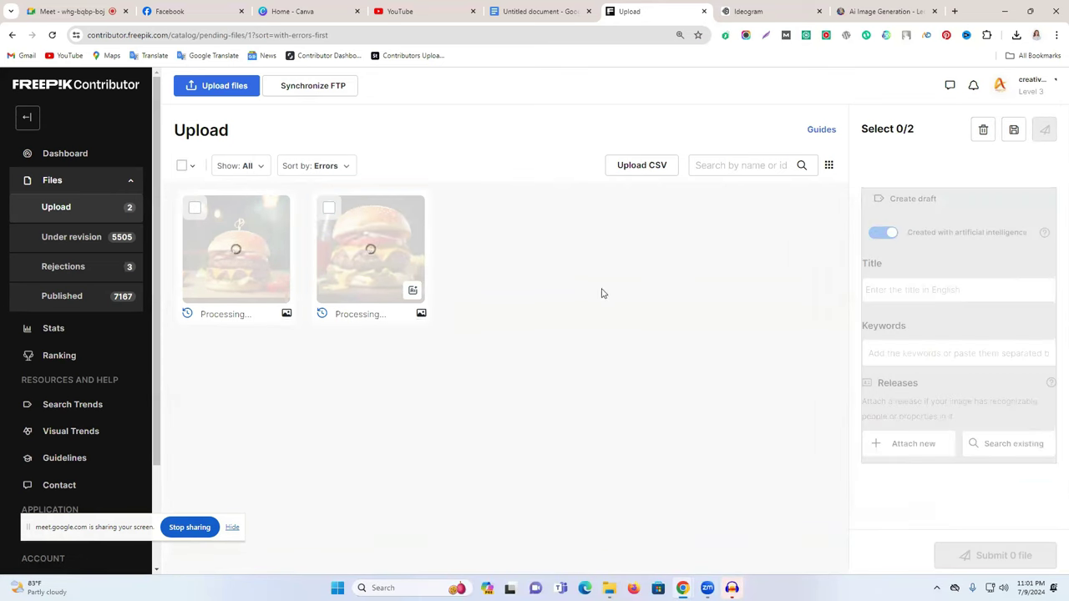
left_click(342, 253)
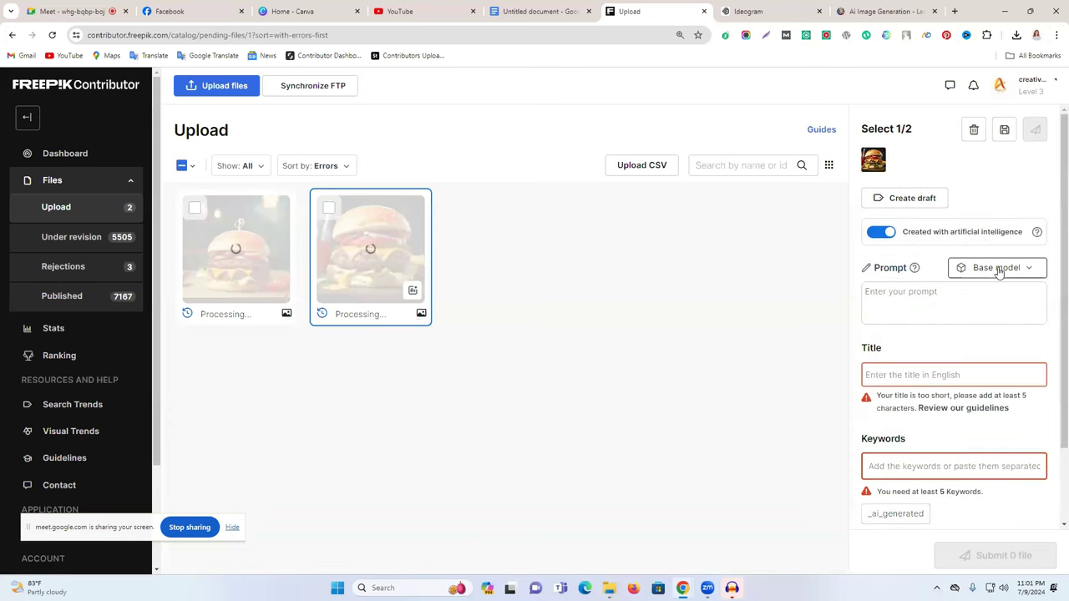
Set the base model of the selected burger image to Leonardo
left_click(999, 273)
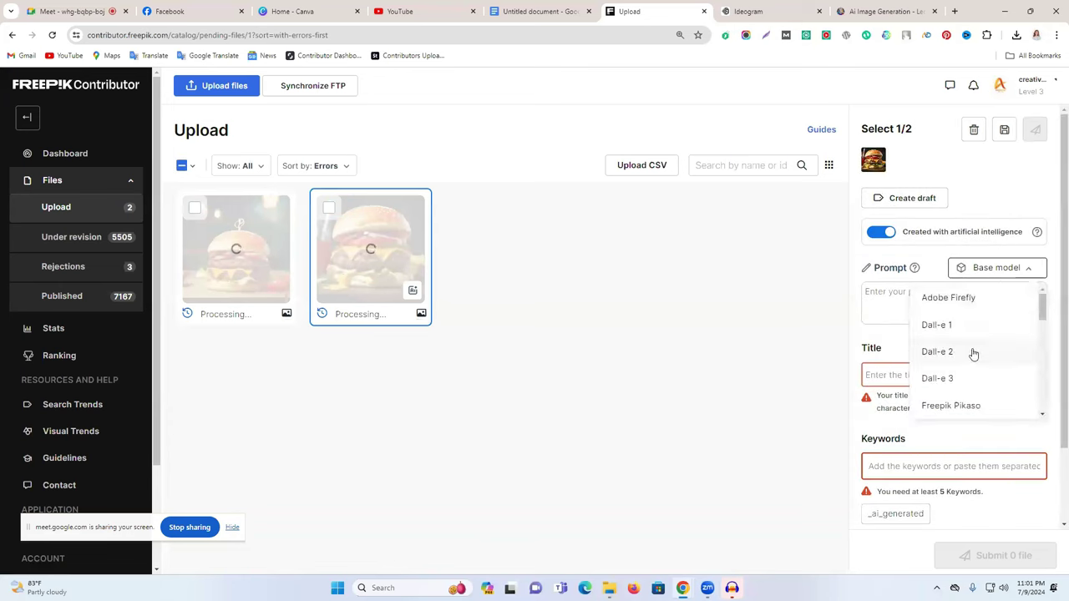
scroll(971, 352, "down", 1)
scroll(969, 321, "up", 1)
scroll(977, 384, "down", 5)
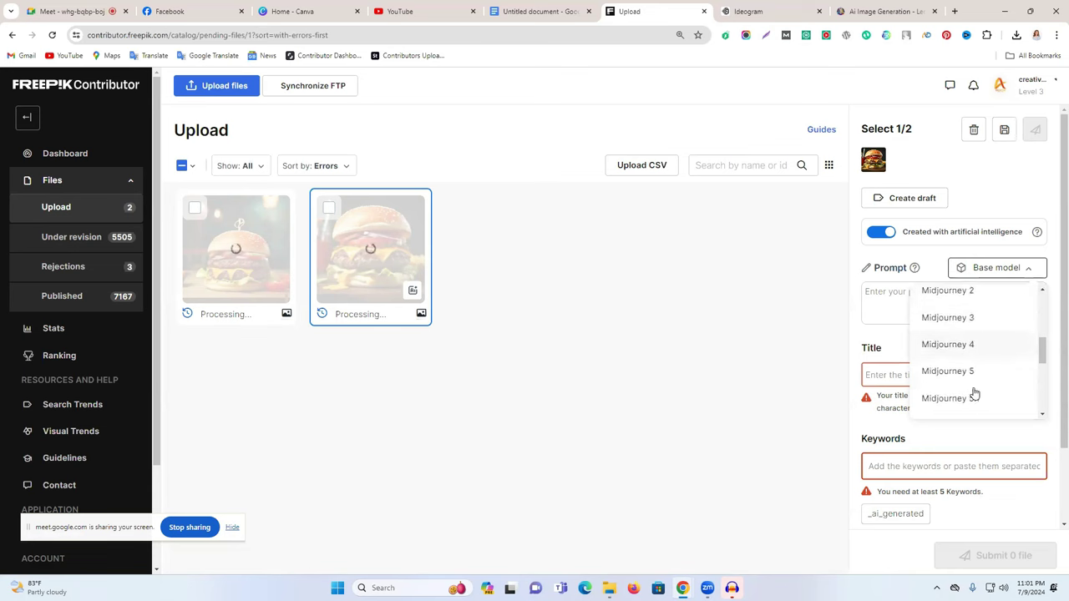
scroll(973, 394, "down", 3)
scroll(984, 334, "up", 5)
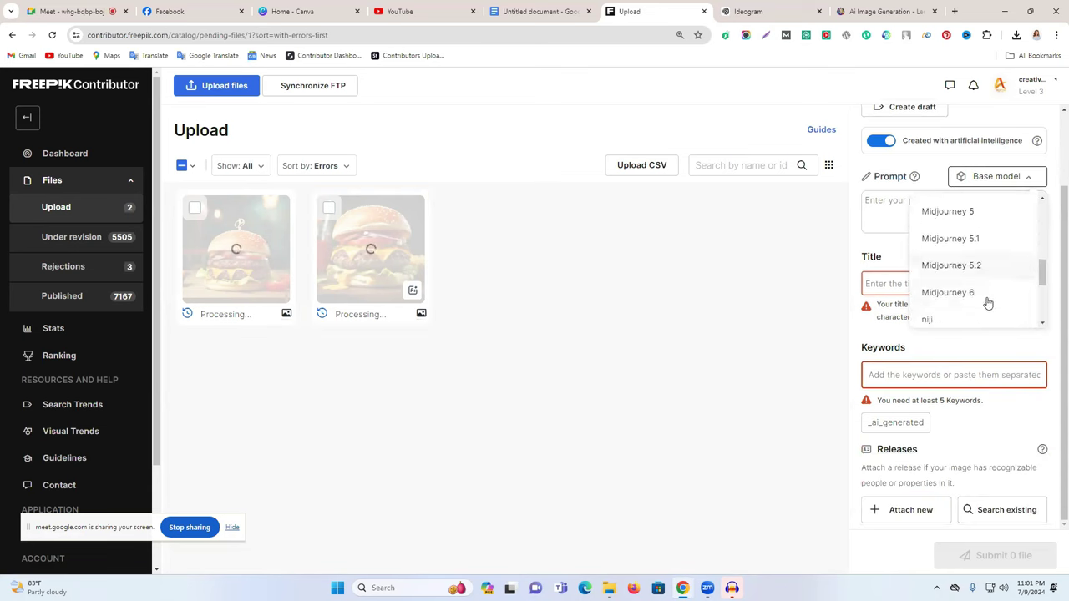
scroll(987, 309, "up", 3)
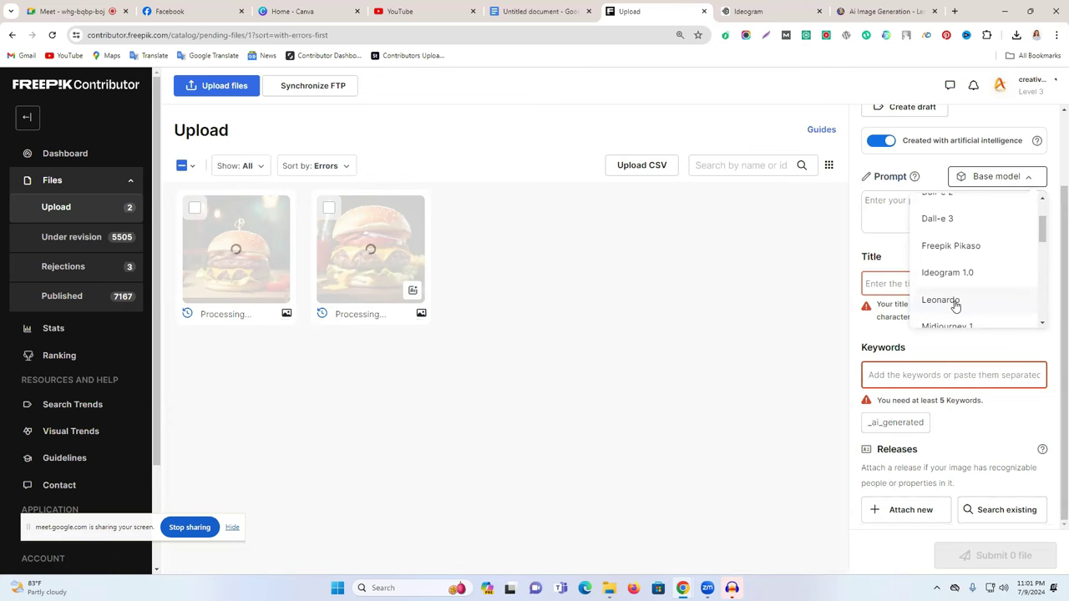
left_click(955, 306)
Copy the Burger prompt from the newest generation in Leonardo.Ai and return to the Freepik Contributor upload page
left_click(928, 214)
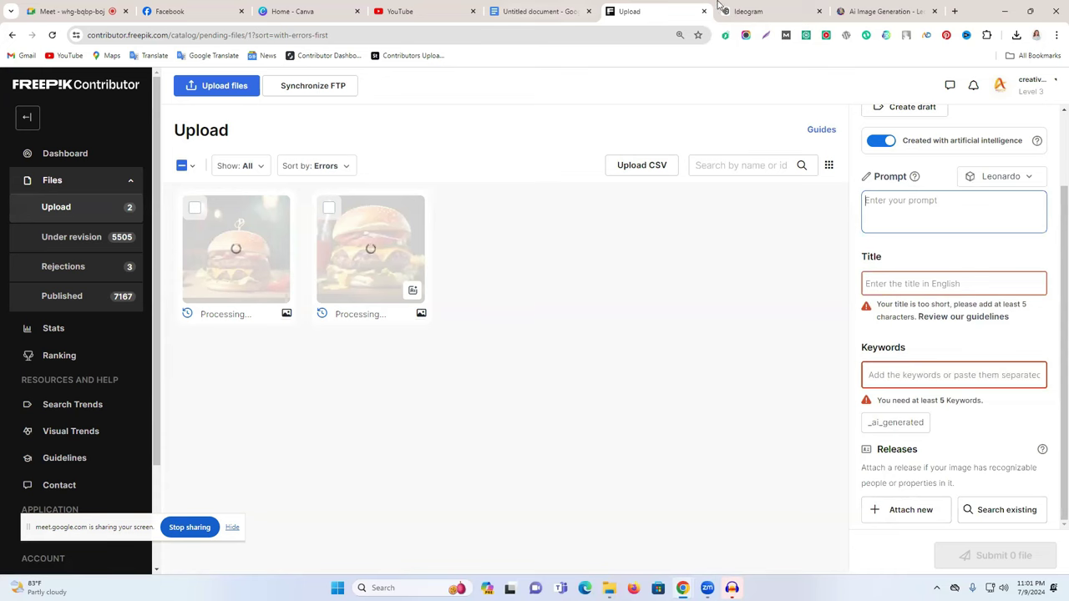
left_click(880, 9)
scroll(785, 280, "up", 2)
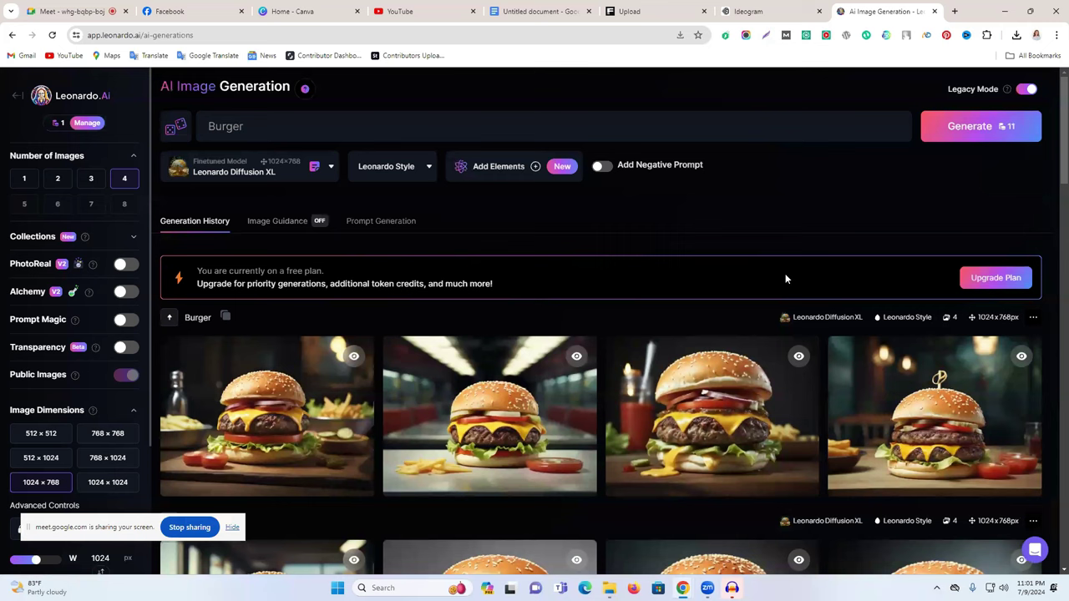
left_click(225, 317)
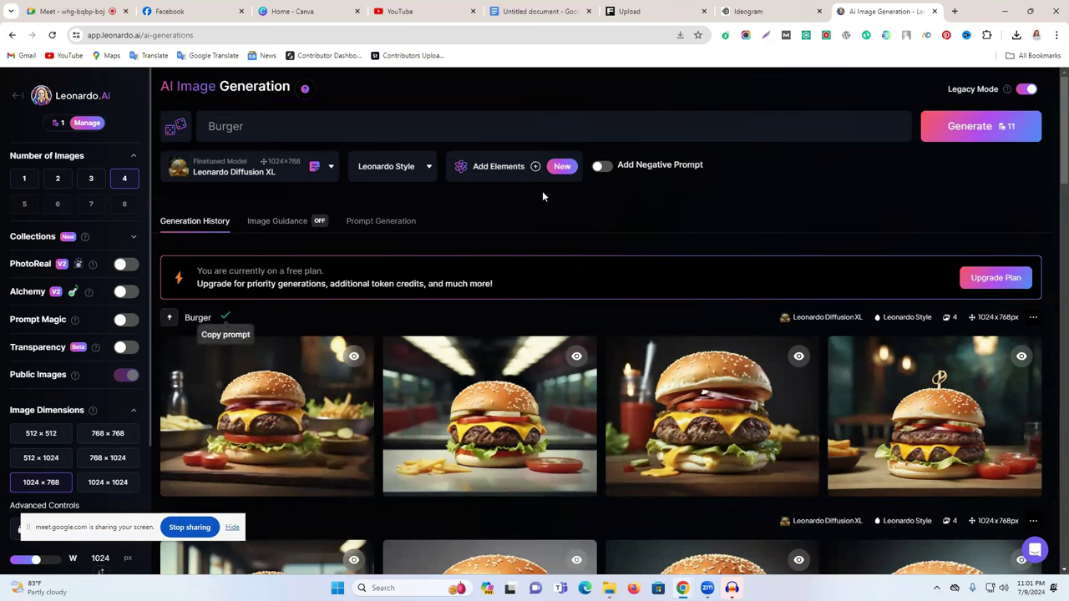
left_click(664, 6)
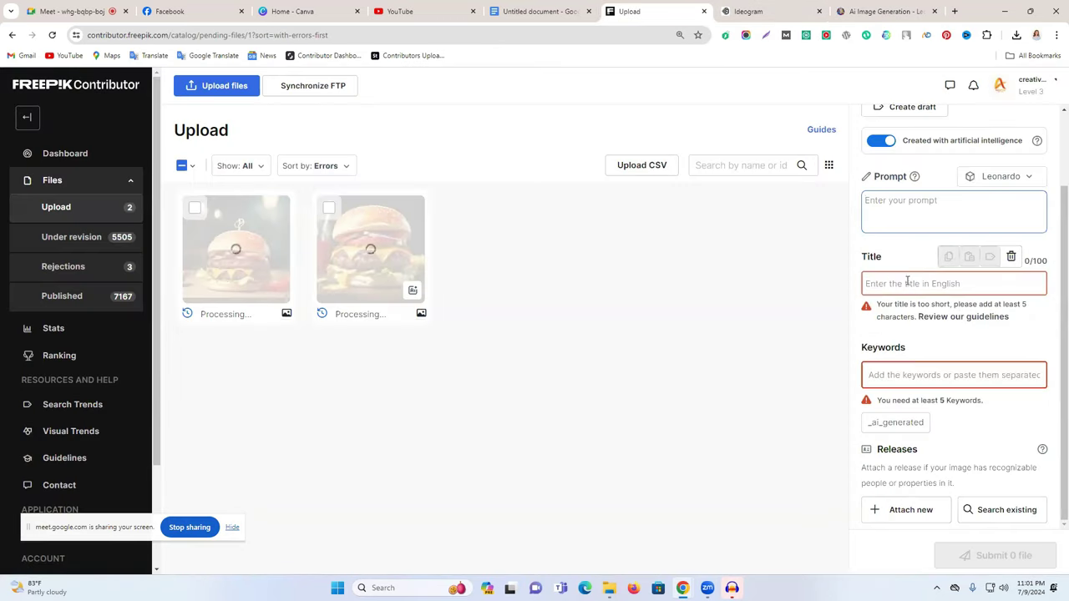
Enter Burger as the prompt for the pending burger images and activate the empty title field
left_click(901, 202)
type("Burger")
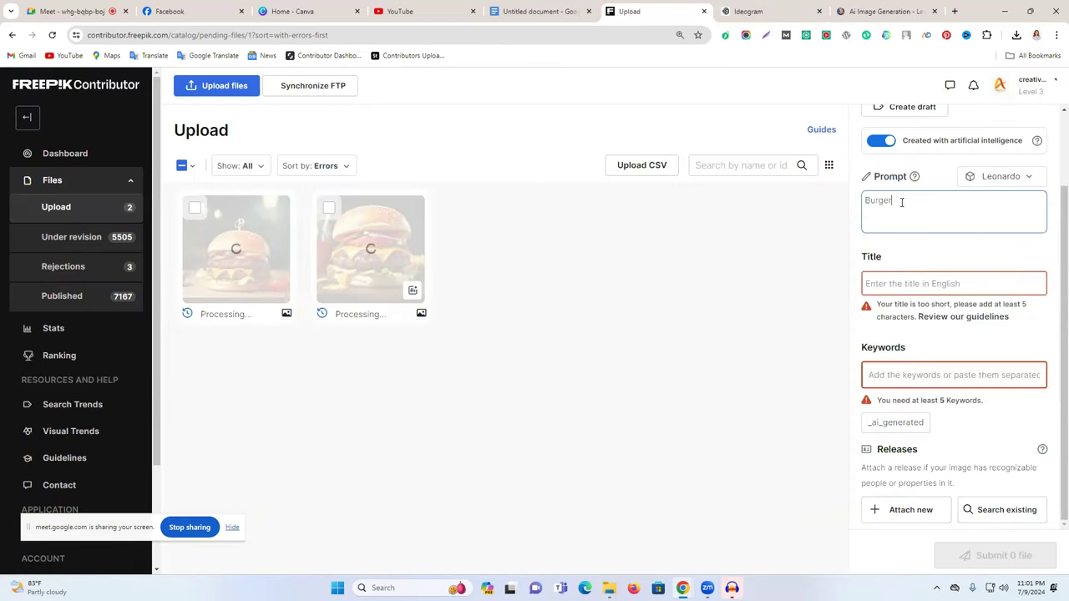
left_click(909, 282)
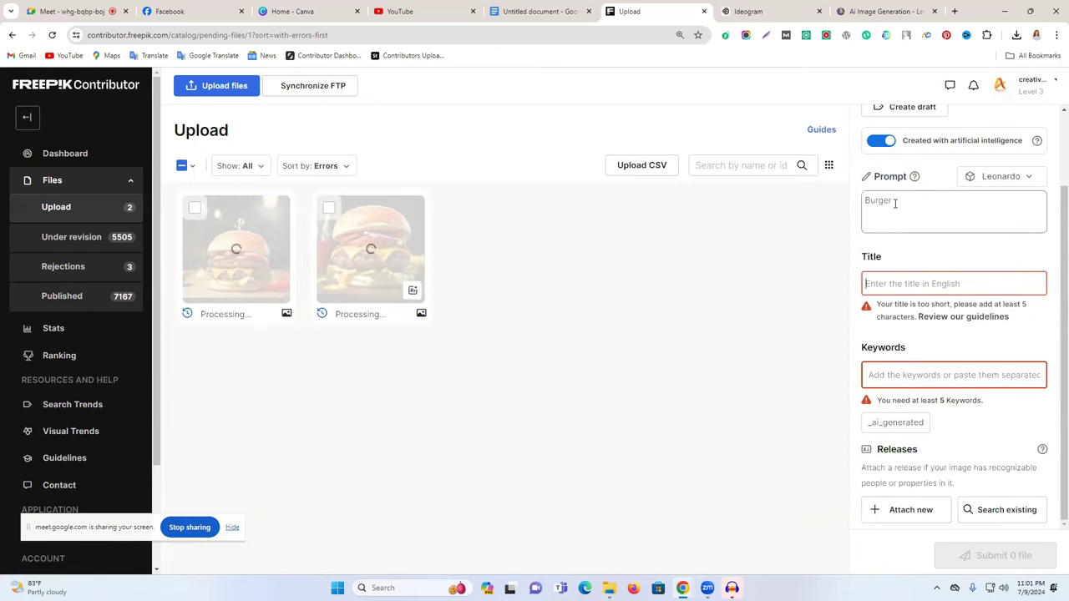
Search Google for Burger in a separate browser tab, skim the results, and return to the contributor upload page
key("ctrl+t")
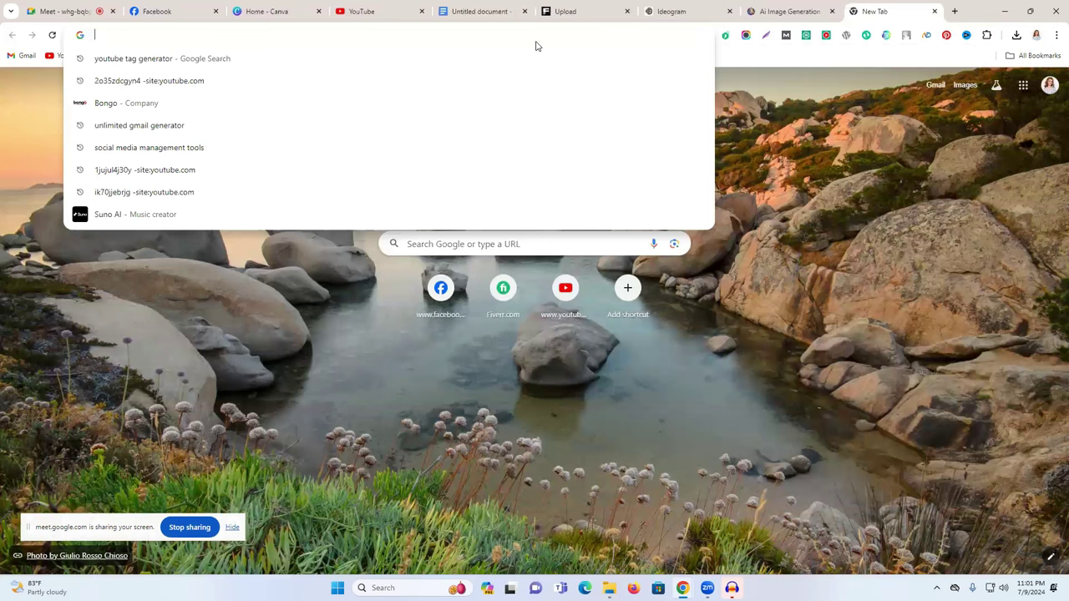
type("Burger")
key("Return")
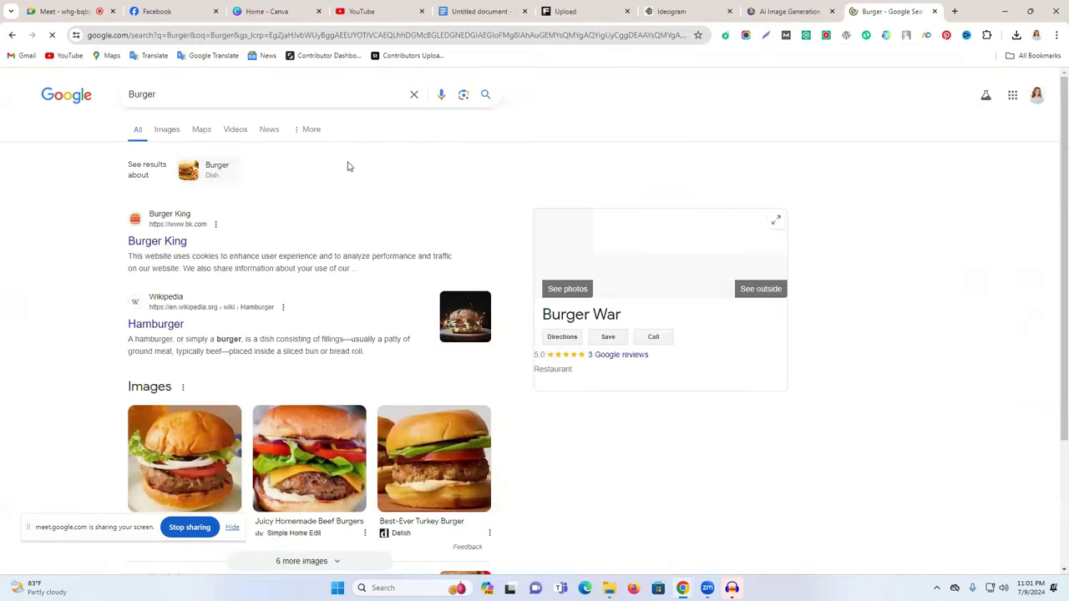
scroll(172, 255, "down", 3)
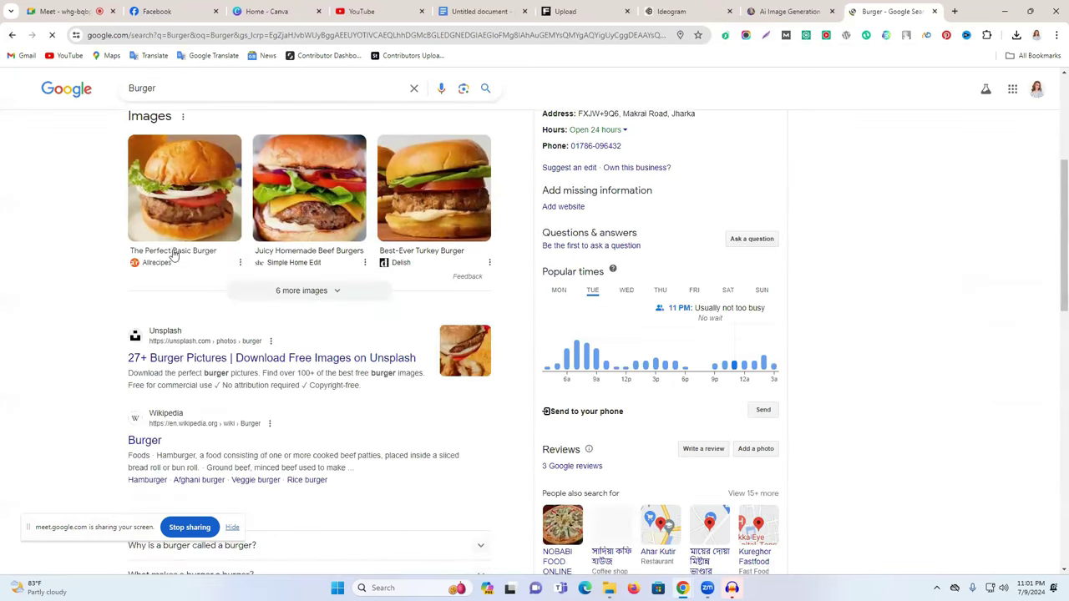
scroll(186, 412, "down", 5)
scroll(192, 406, "up", 5)
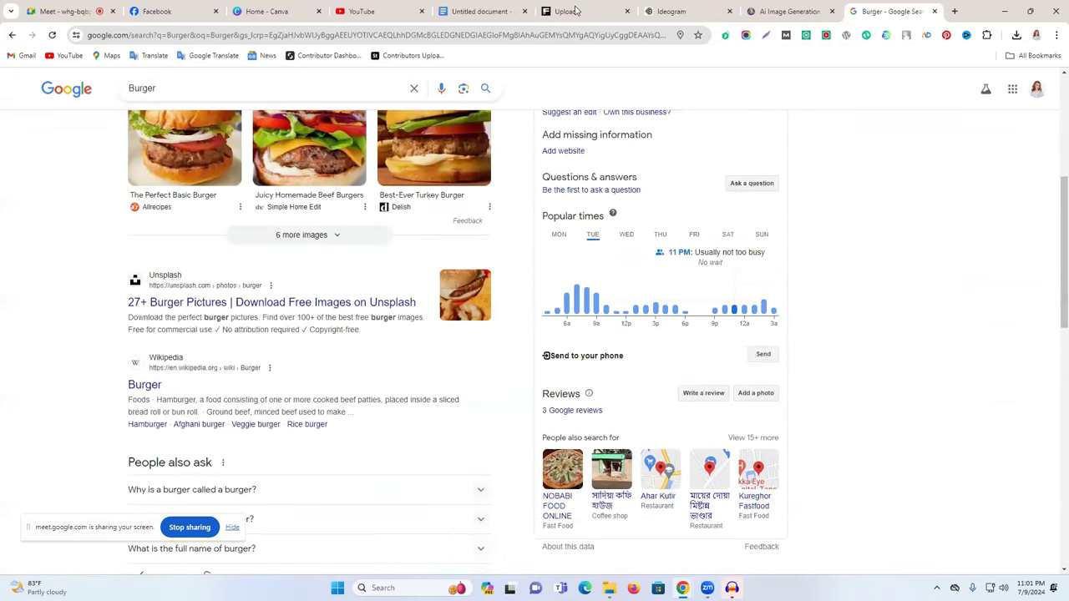
left_click(573, 10)
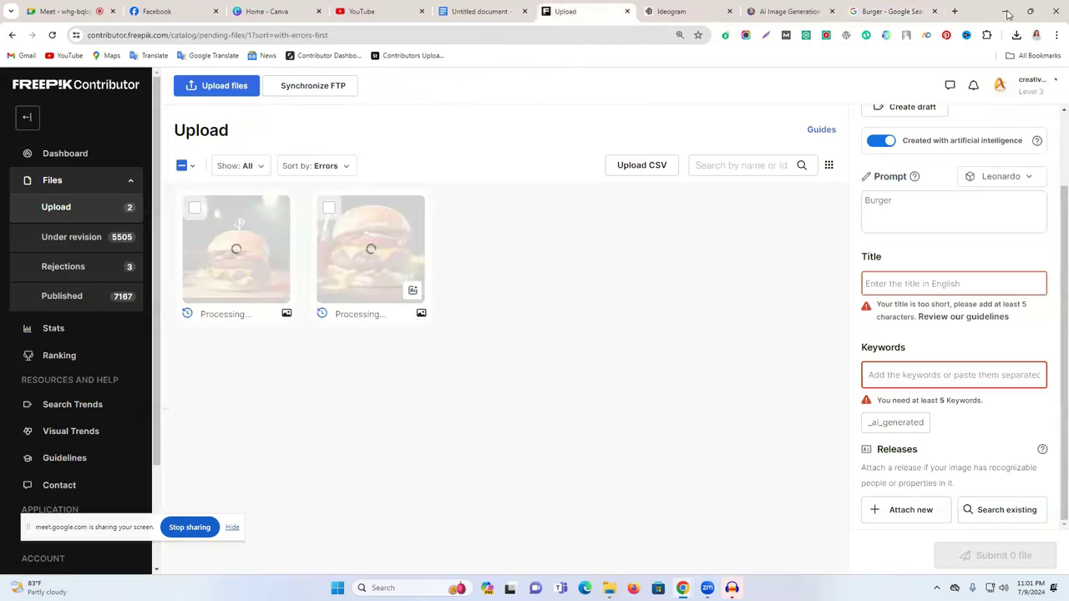
Open freepik.com in a new browser tab
left_click(955, 11)
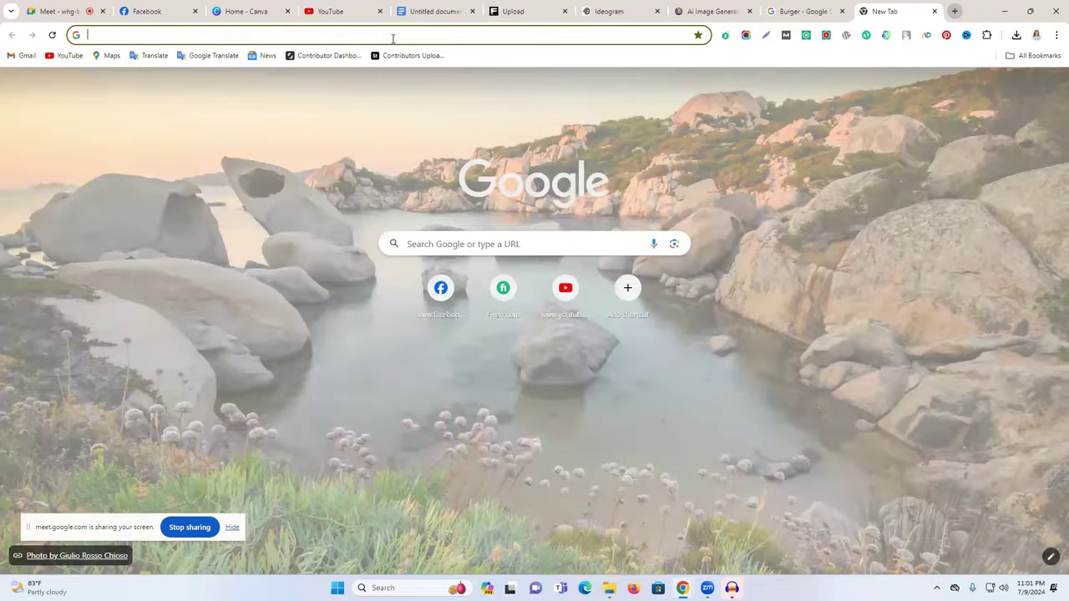
type("freepik.com")
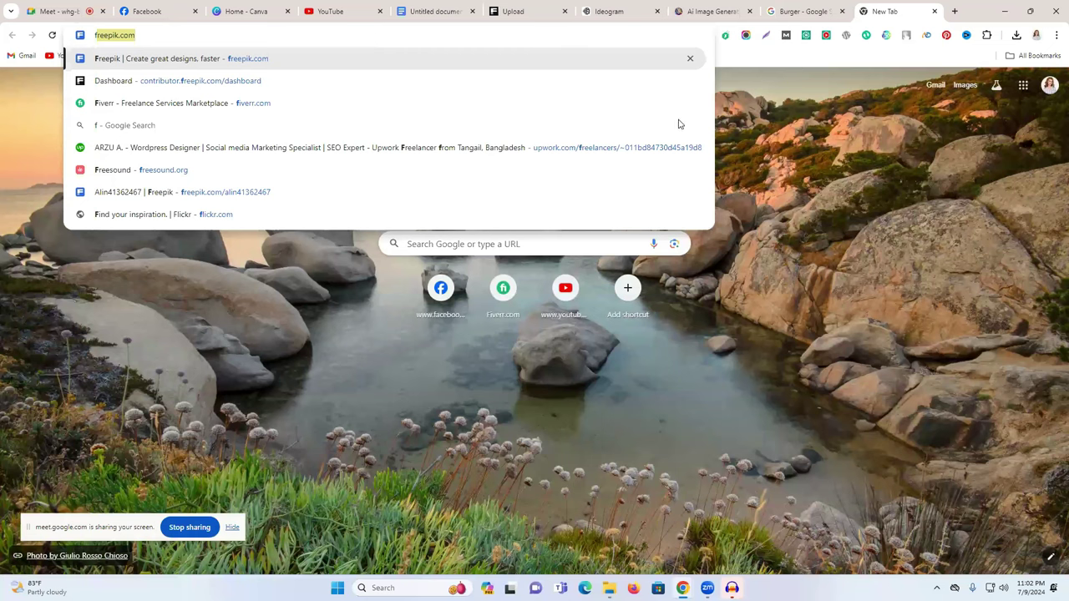
key("Return")
Limit the Freepik search to Photos and search for Burger
left_click(310, 226)
left_click(301, 230)
left_click(298, 232)
left_click(296, 234)
left_click(296, 237)
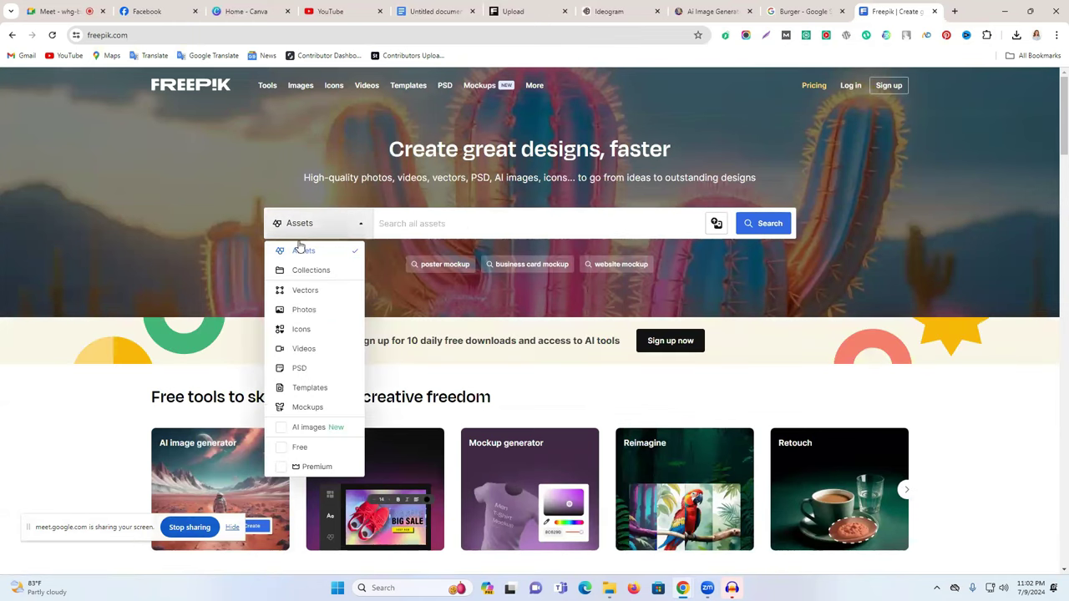
left_click(314, 314)
left_click(554, 223)
type("Burger")
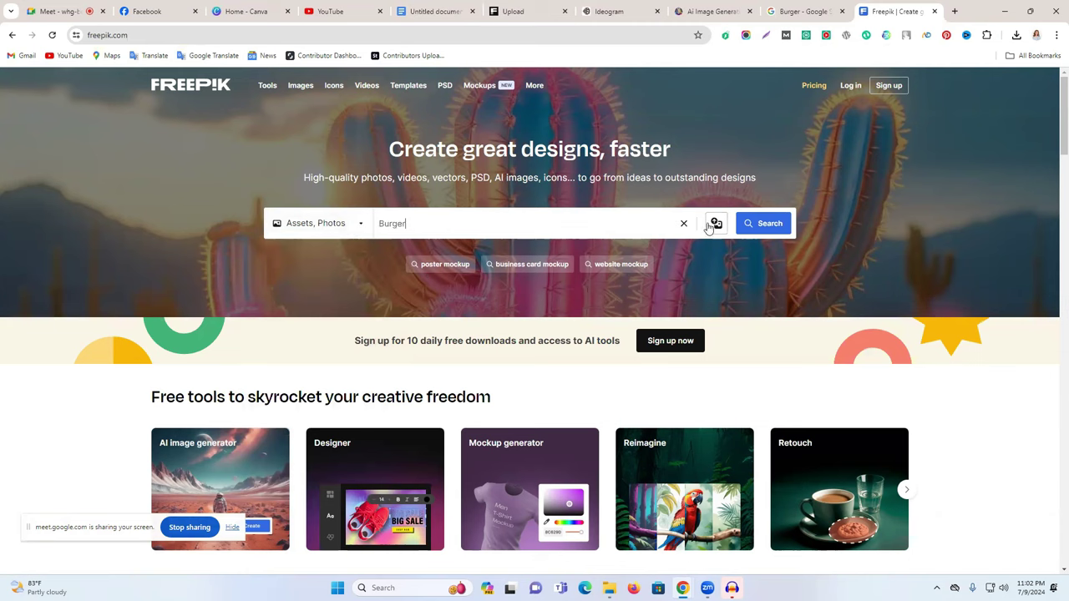
left_click(768, 224)
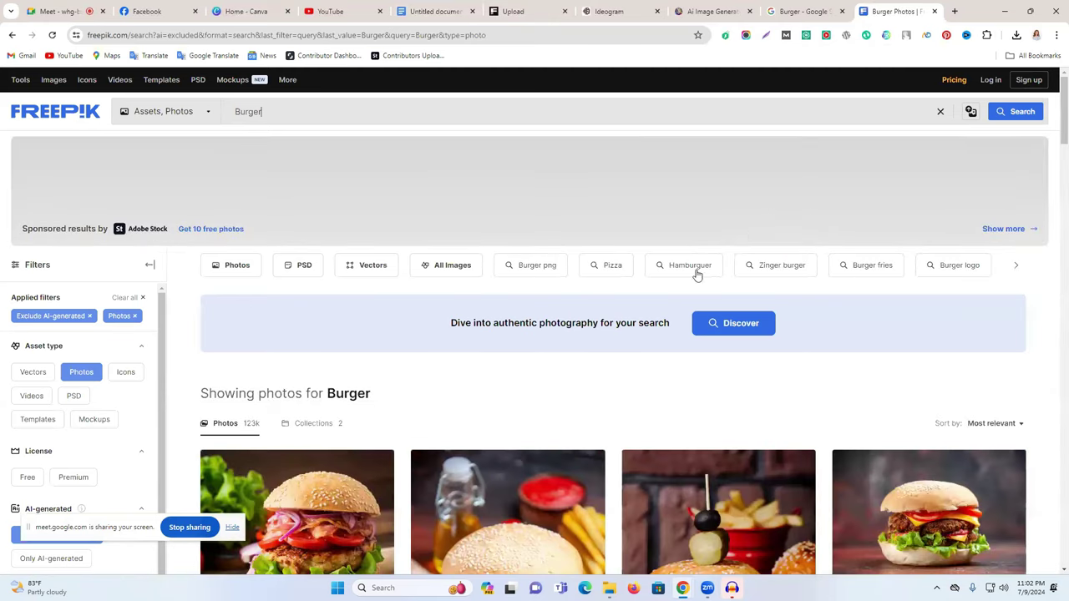
Examine the full title of the first burger photo, the one with red onion and bacon, and close its preview
scroll(617, 351, "down", 3)
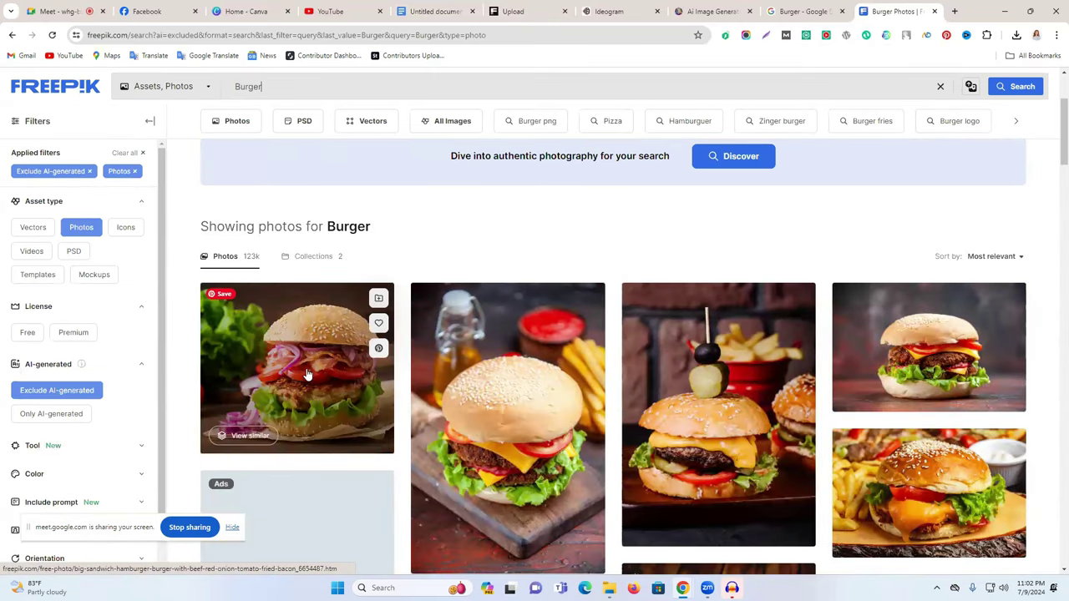
scroll(635, 376, "down", 2)
scroll(869, 325, "up", 1)
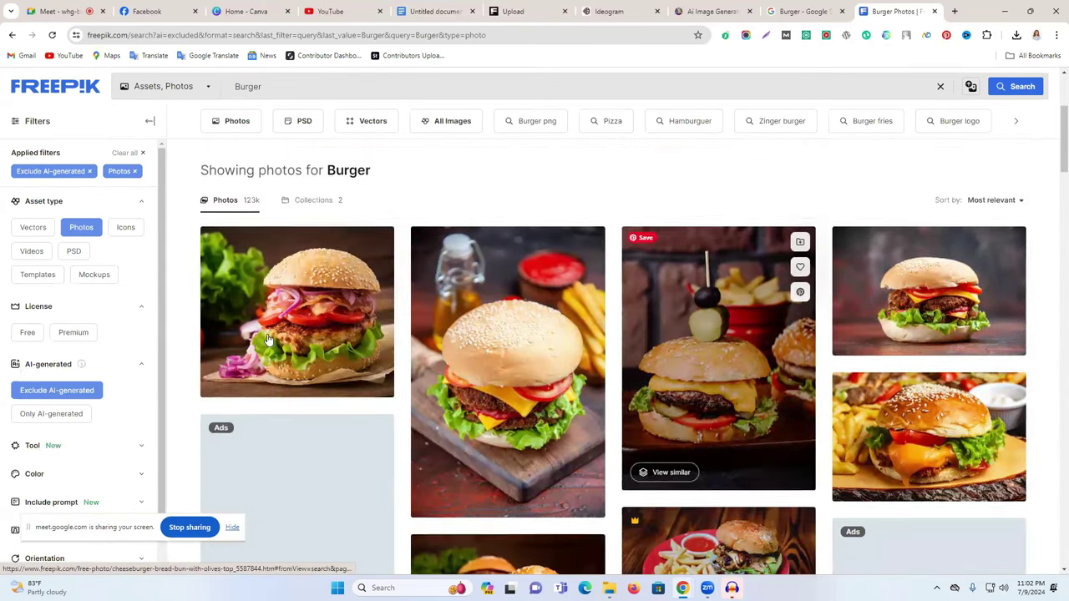
left_click(294, 322)
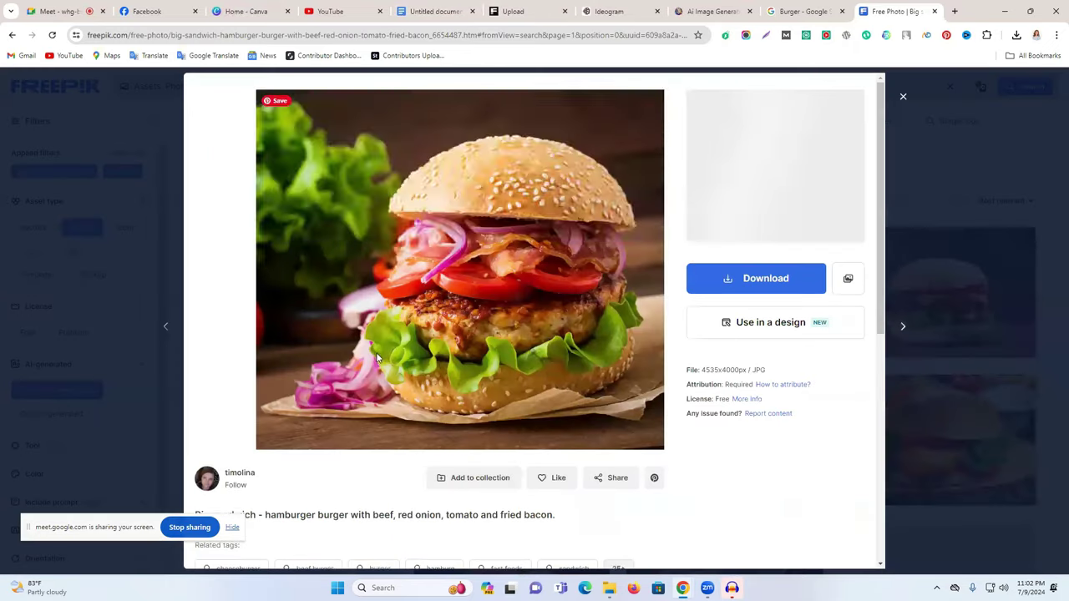
scroll(213, 377, "down", 2)
left_click_drag(194, 354, 556, 350)
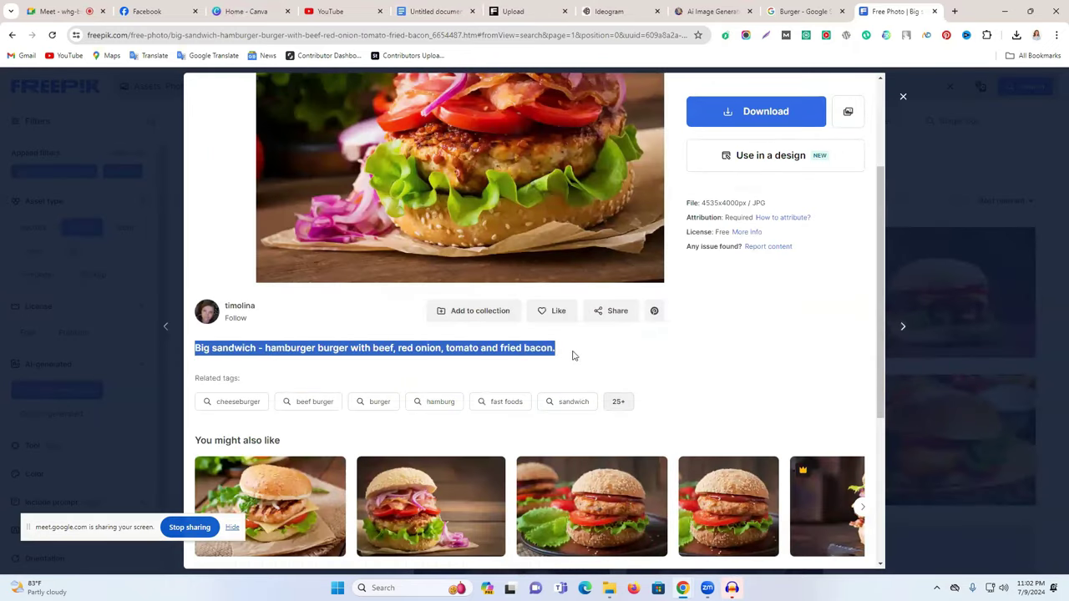
left_click(903, 97)
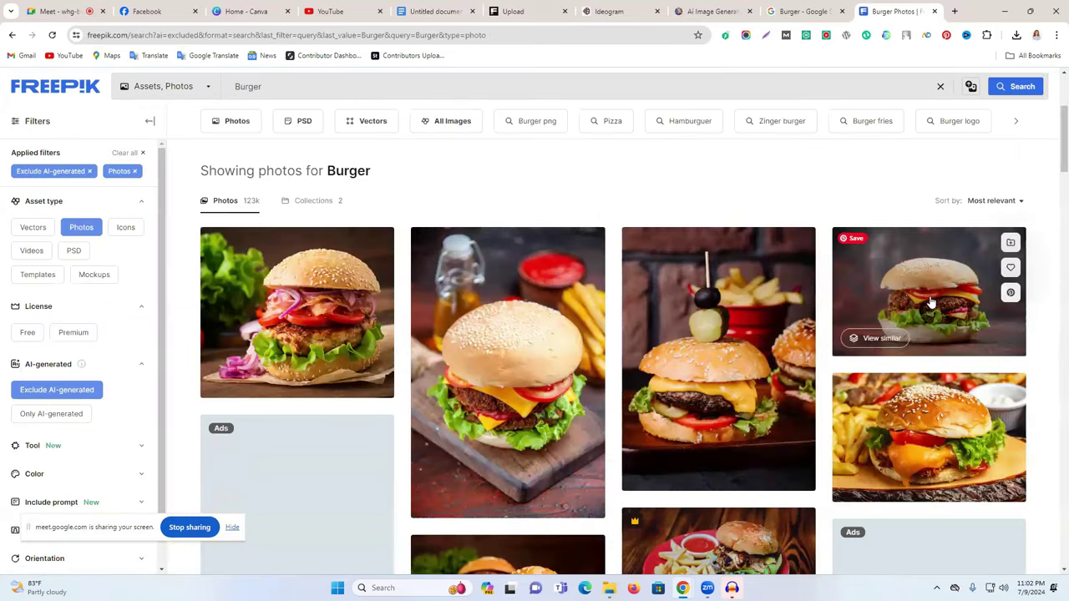
Examine the title wording of the front-view burger photo on a dark background and close its preview
left_click(959, 256)
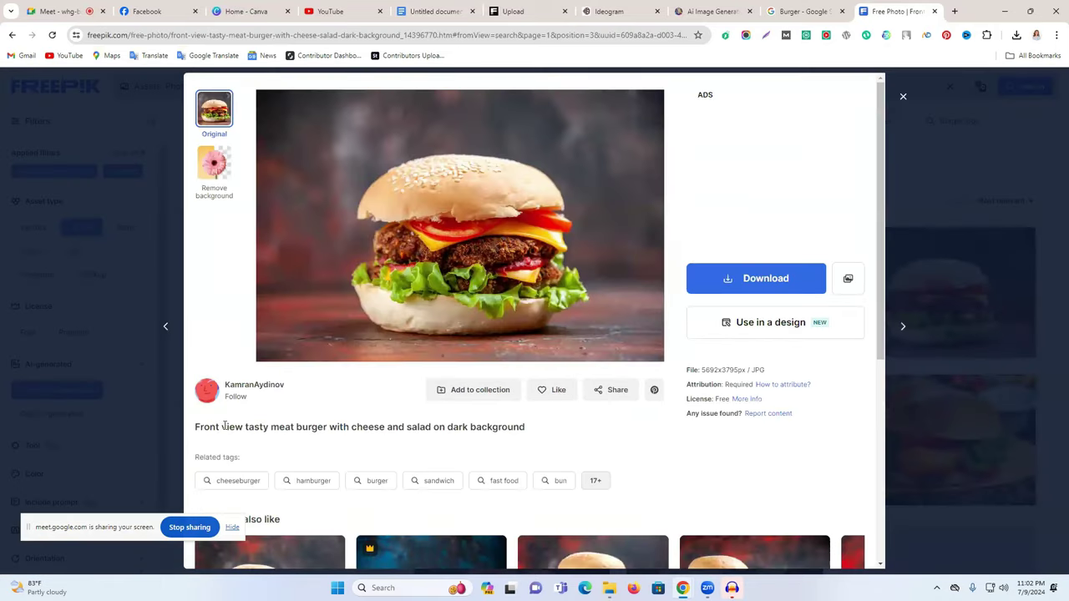
left_click_drag(201, 428, 493, 429)
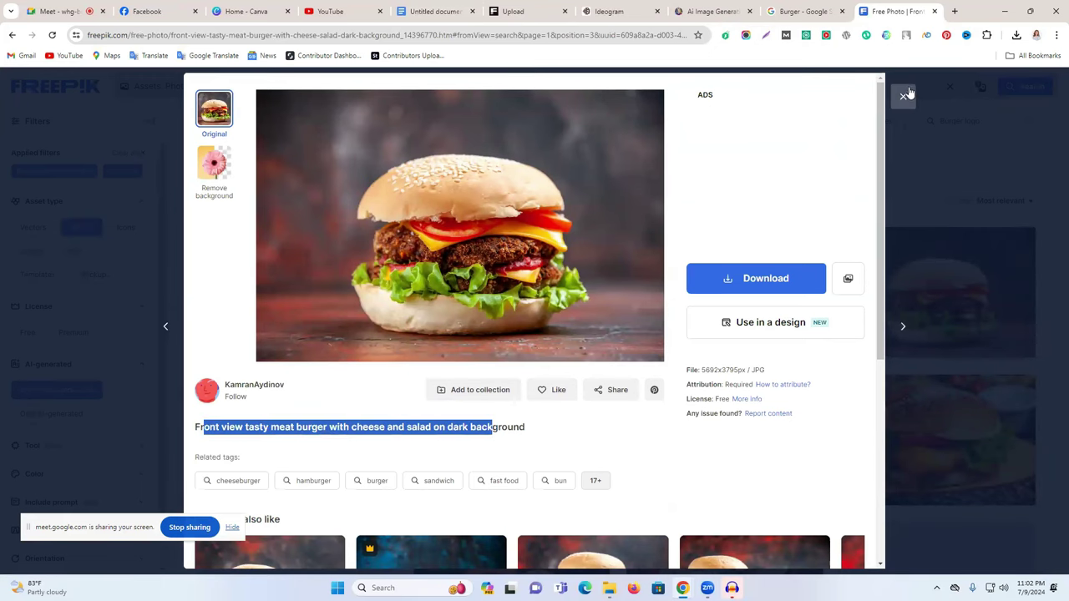
left_click(903, 97)
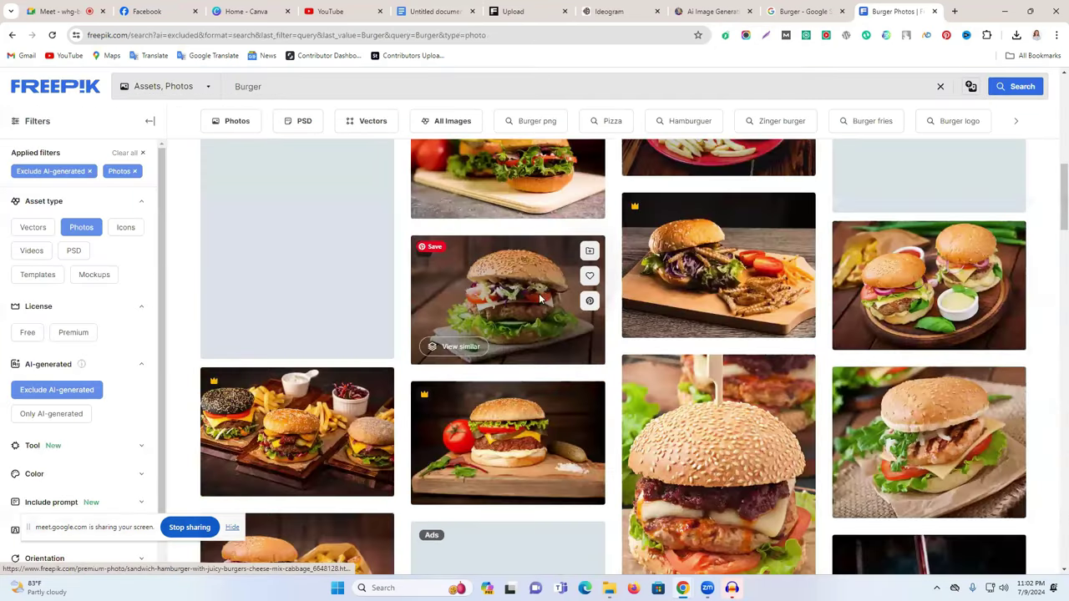
Check the titles of the burger photo with cabbage mix and the burger with fries on a wooden table
left_click(570, 300)
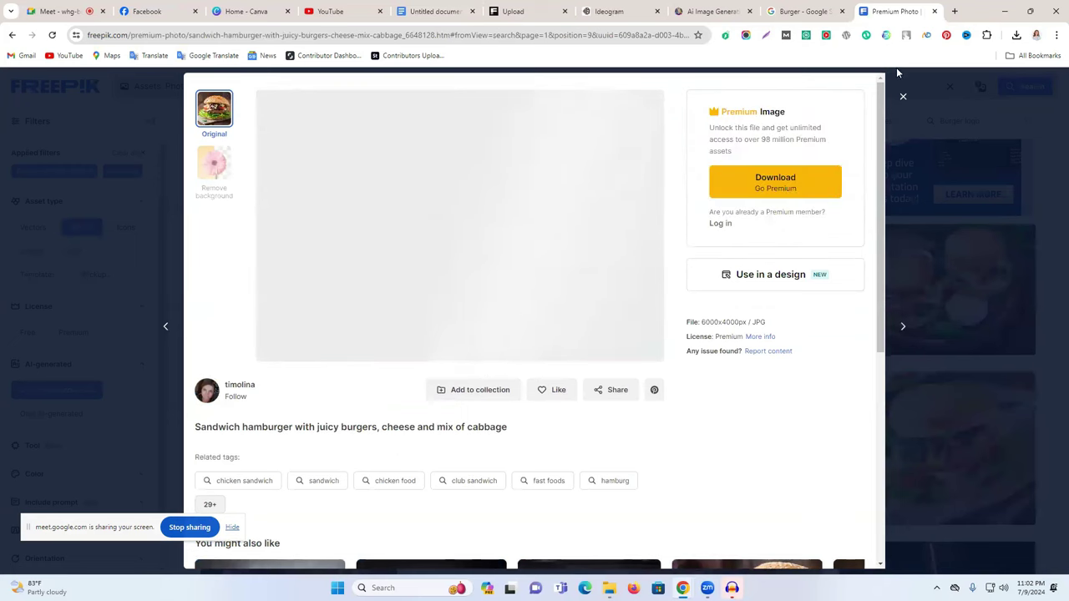
left_click(902, 99)
scroll(351, 313, "down", 3)
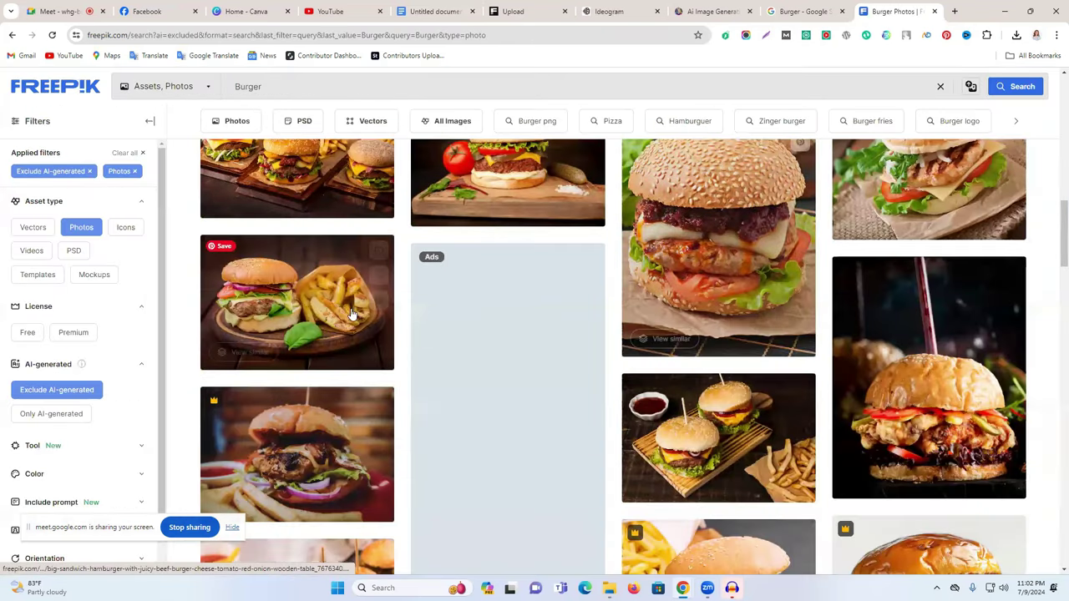
left_click(274, 351)
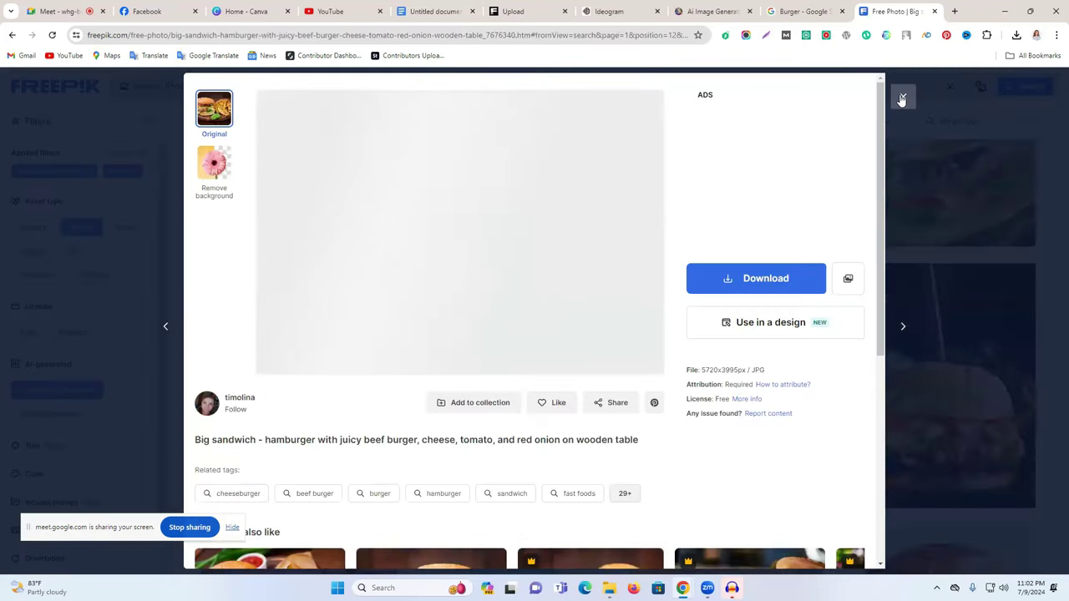
left_click(902, 97)
Examine the title and related content of the premium burger photo with onion chips and fries, then close its preview
scroll(910, 392, "down", 2)
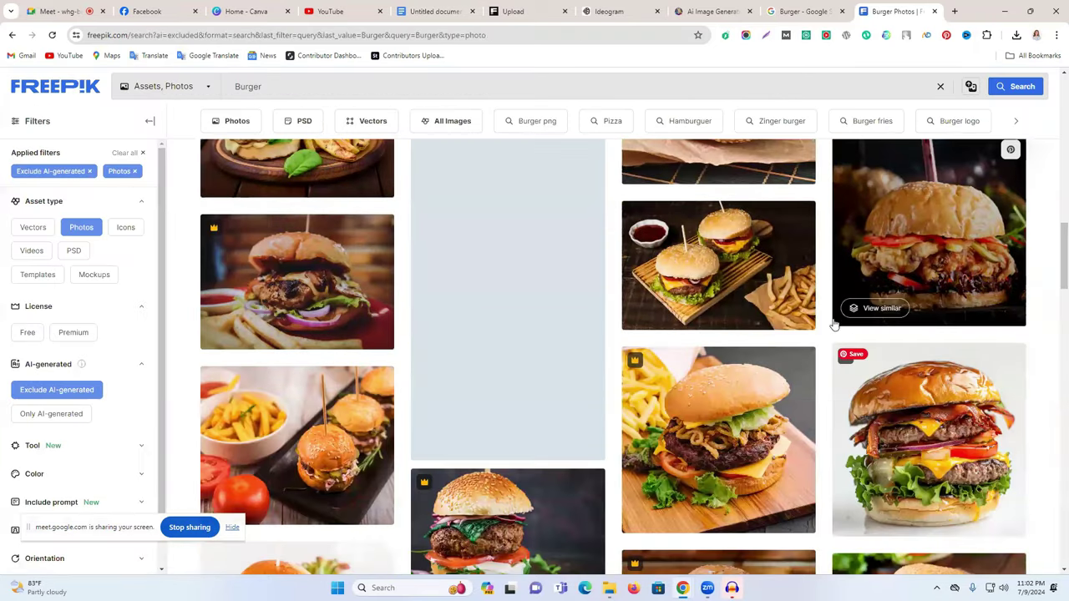
left_click(779, 271)
scroll(403, 489, "down", 2)
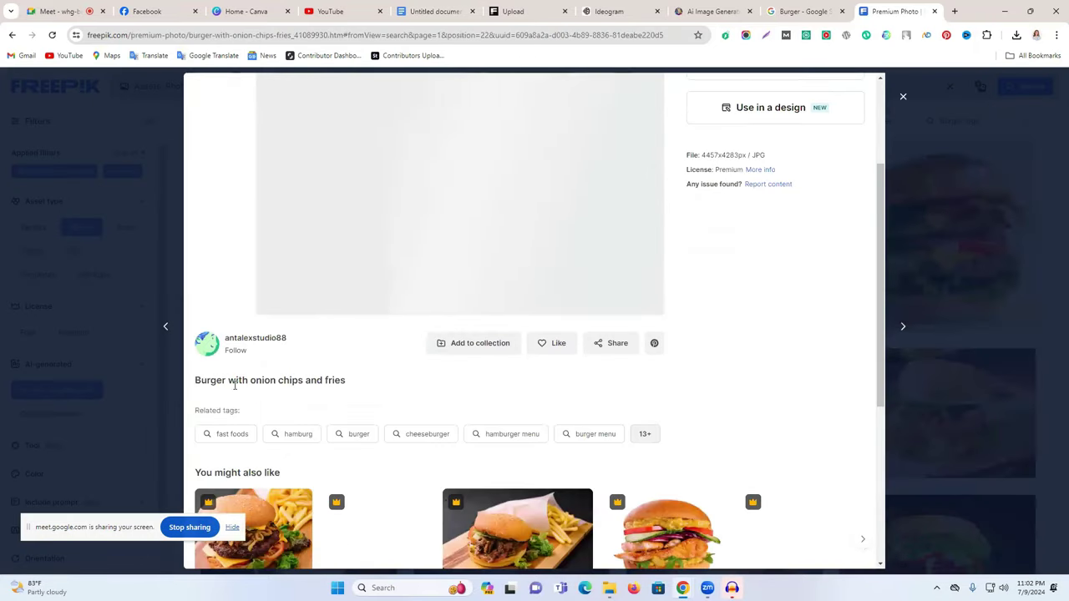
left_click_drag(243, 382, 278, 380)
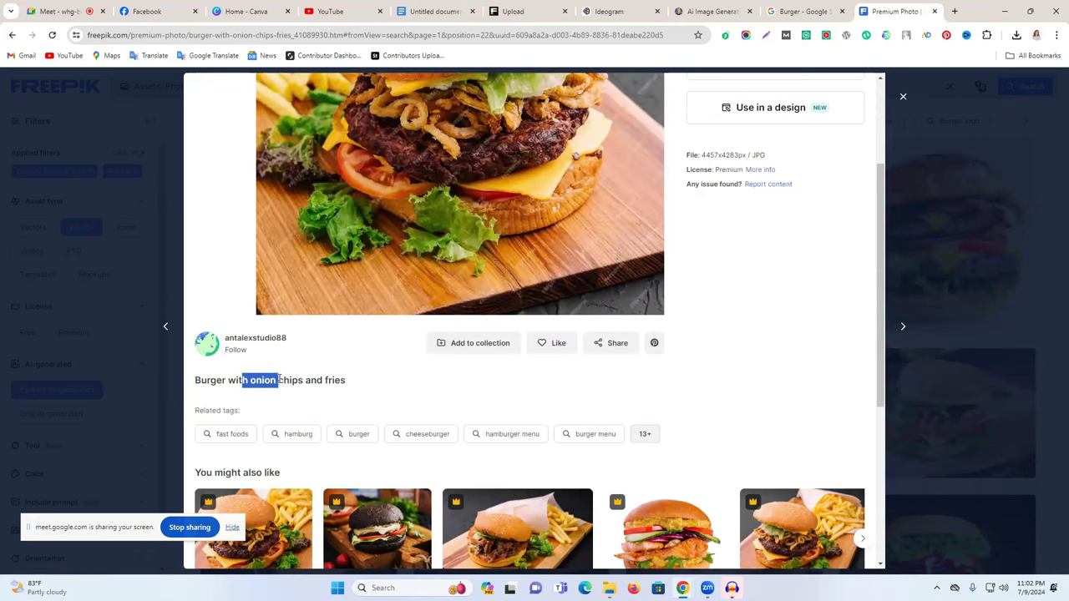
scroll(278, 380, "down", 4)
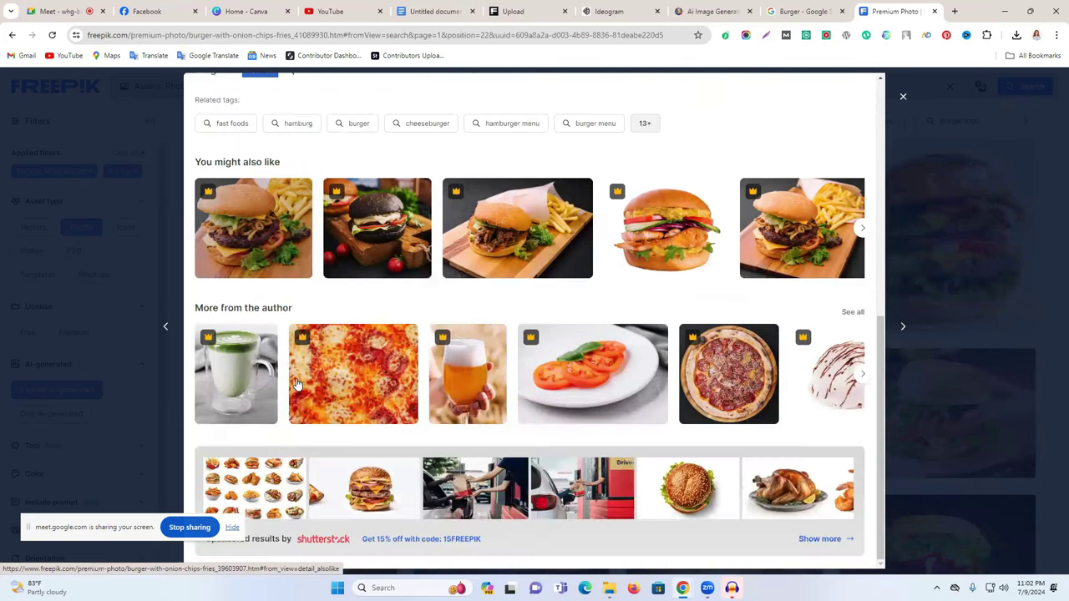
left_click(903, 99)
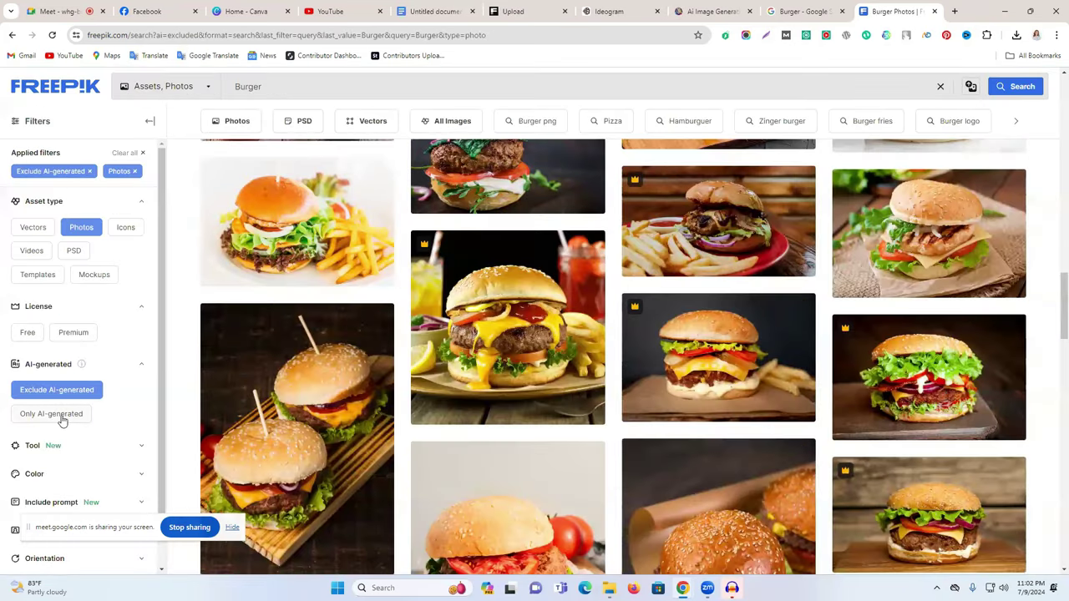
Filter the burger photos to Only AI-generated and check the title of the burger with fries on a red background
left_click(60, 415)
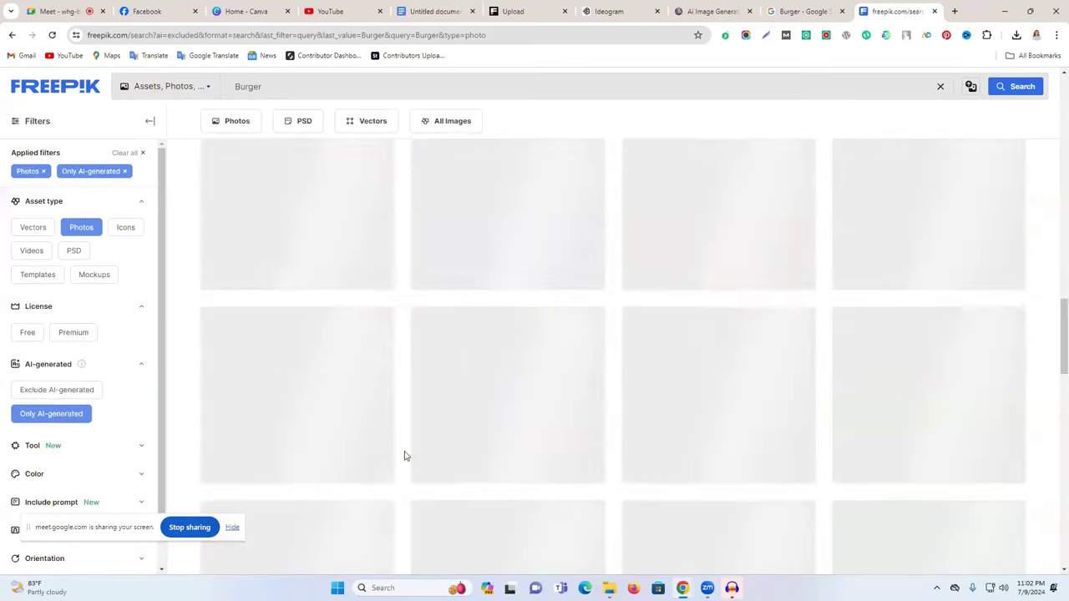
scroll(445, 437, "down", 5)
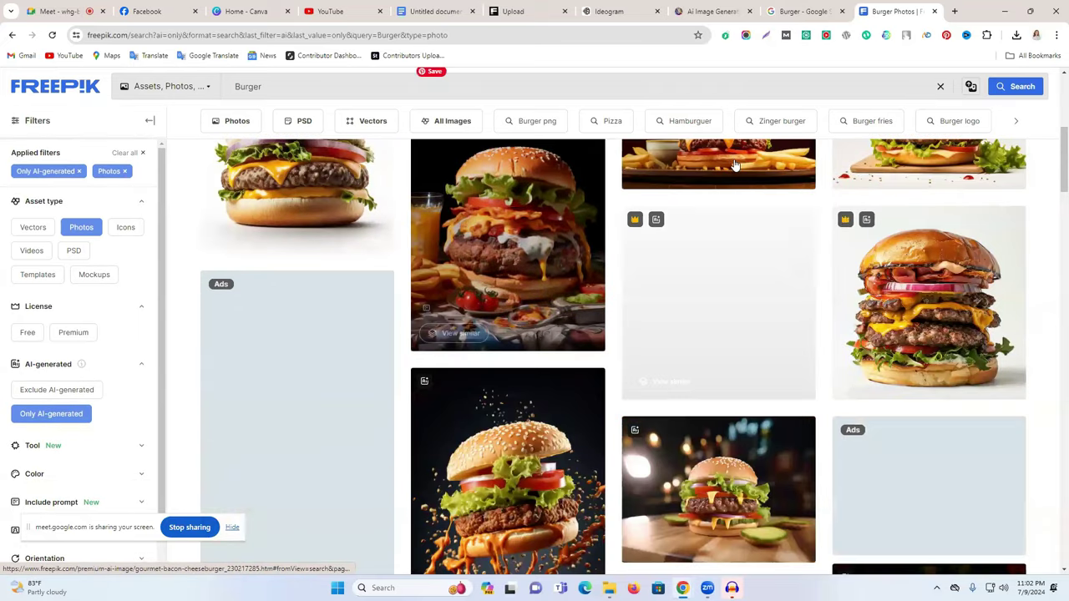
left_click(713, 219)
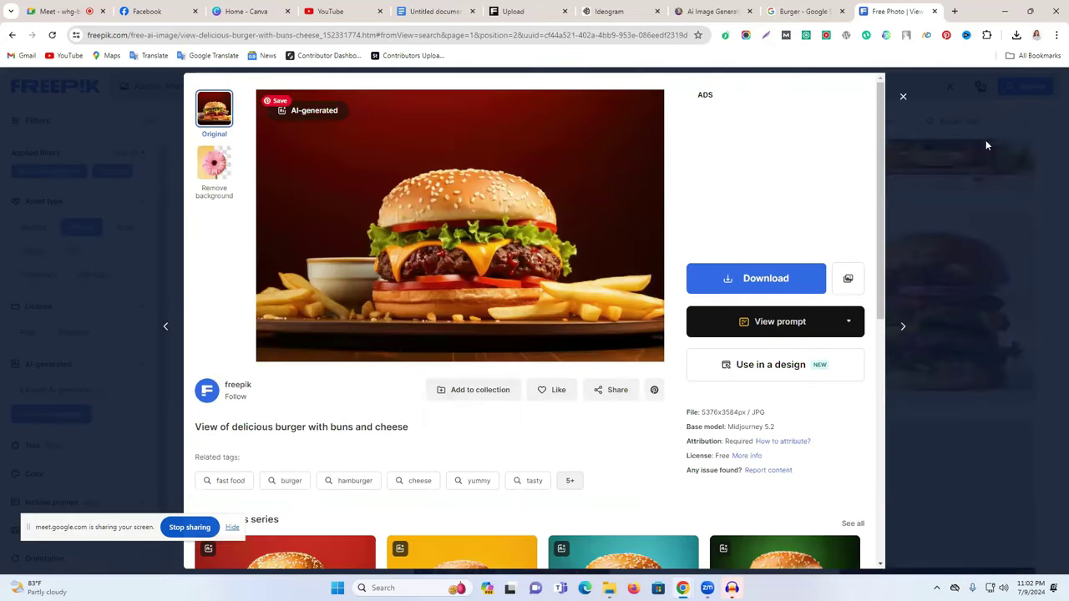
left_click(904, 98)
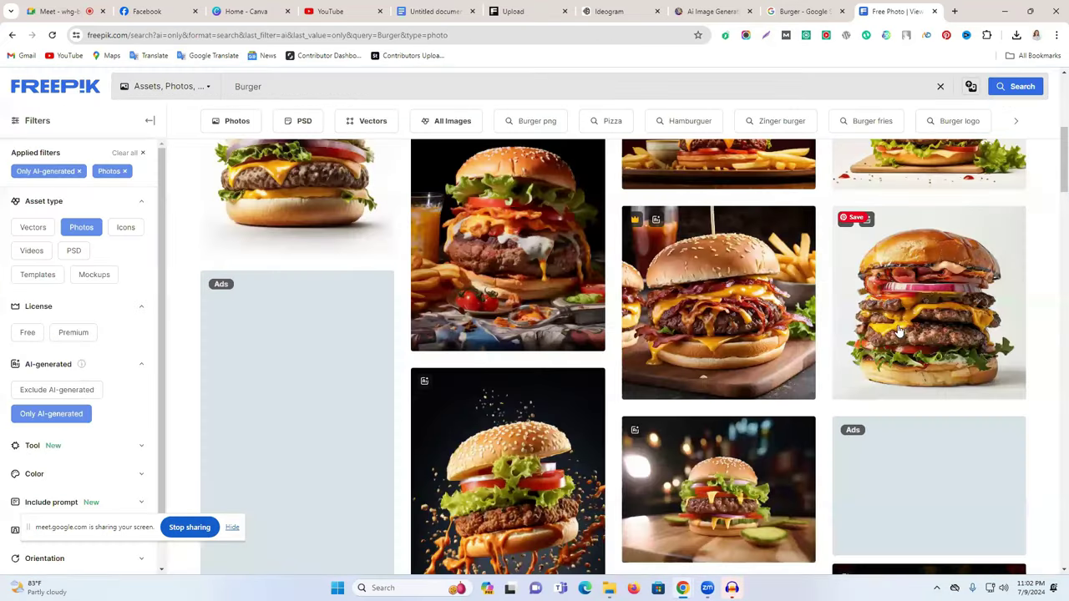
Check the title of the stacked bacon cheeseburger image, then open another AI-generated burger image further down to view its title
left_click(935, 209)
scroll(413, 416, "down", 2)
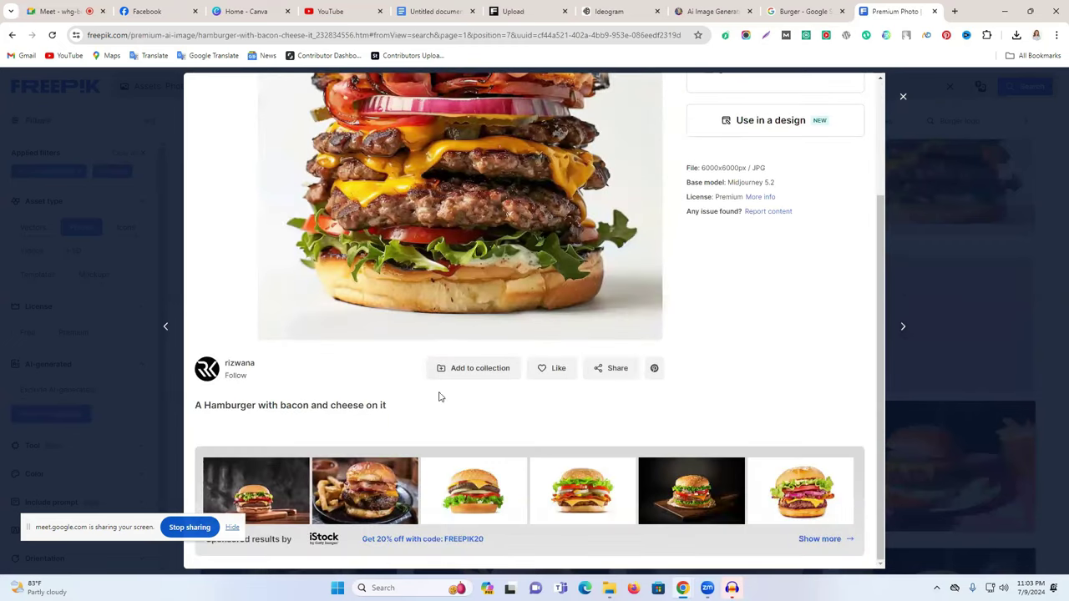
left_click(903, 97)
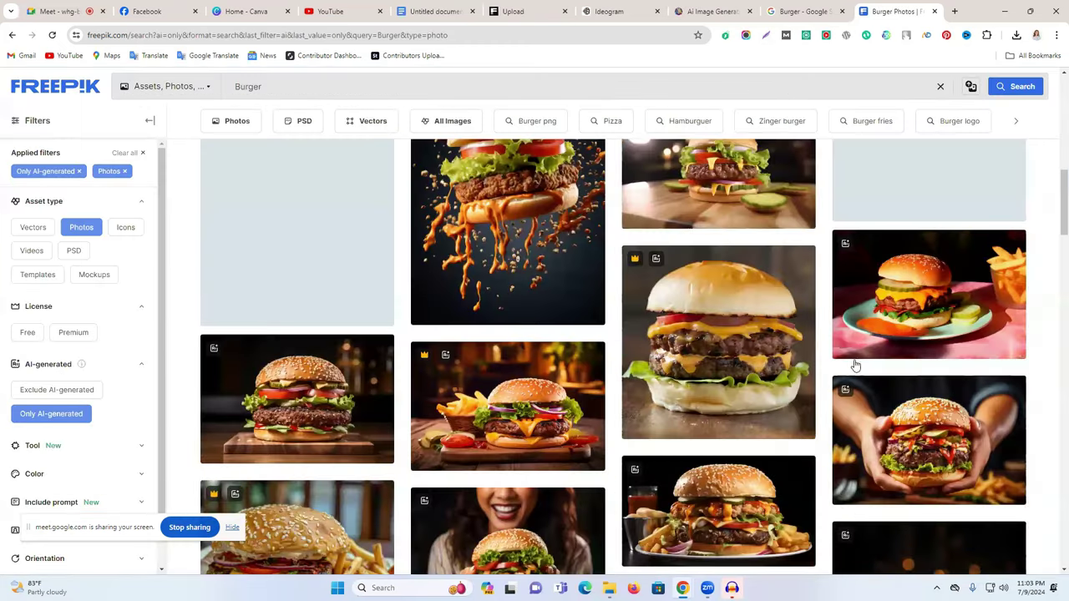
scroll(855, 365, "down", 5)
left_click(508, 250)
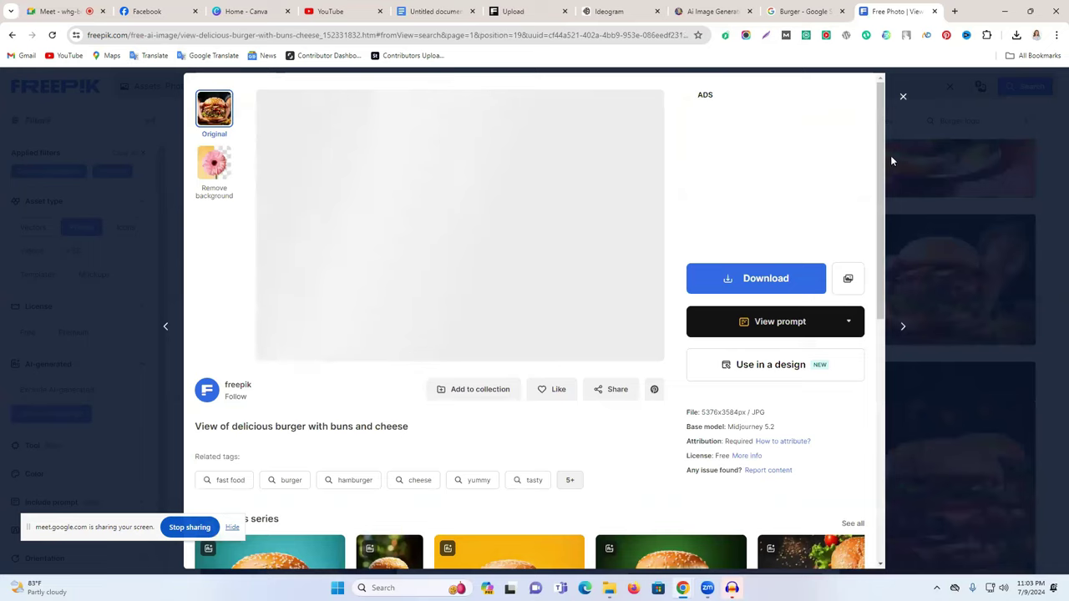
Close the current preview, then open the AI-generated cheeseburger with cucumber and tomato slices and check its title
left_click(903, 96)
scroll(334, 406, "down", 3)
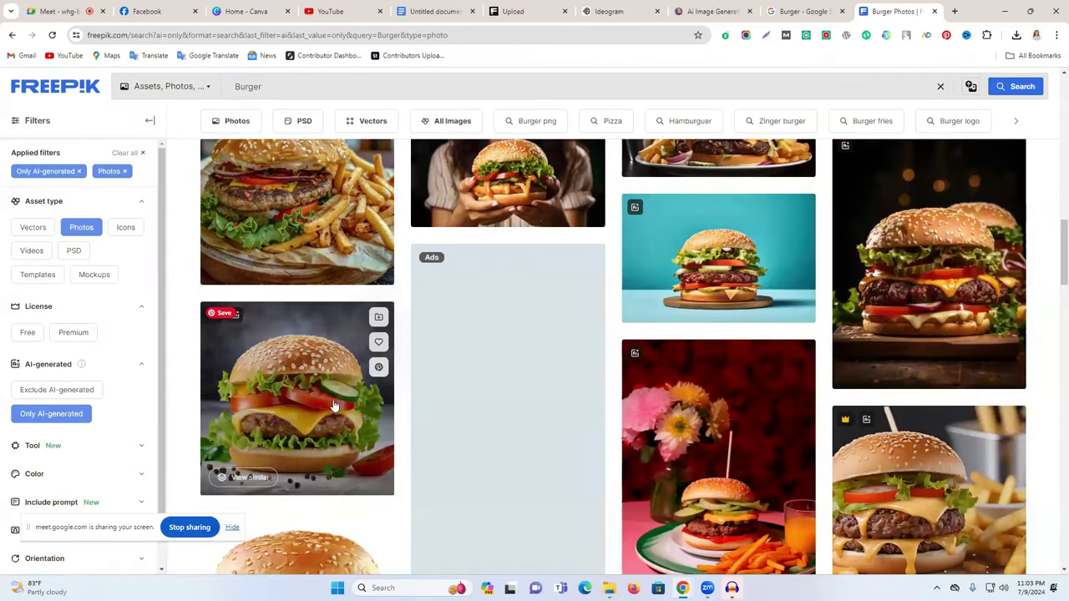
left_click(396, 411)
scroll(385, 451, "down", 2)
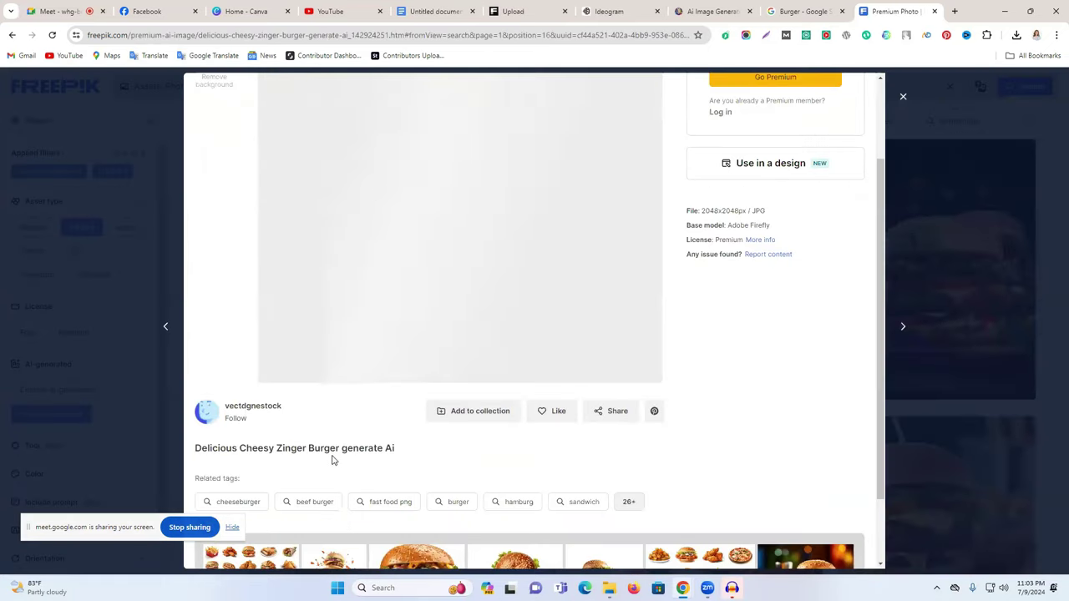
left_click_drag(348, 448, 406, 451)
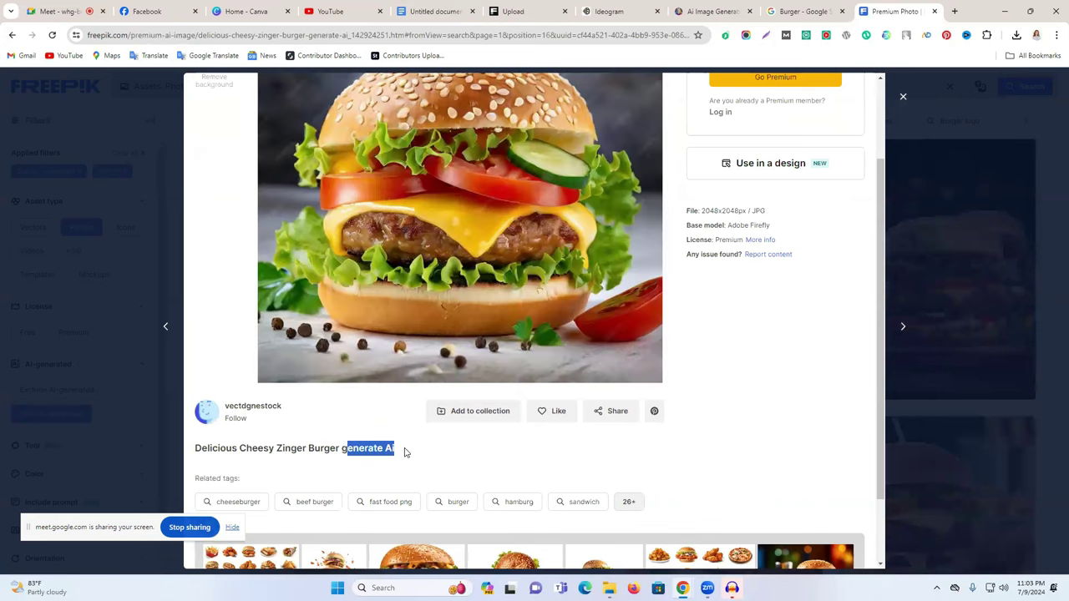
left_click_drag(234, 448, 182, 449)
left_click(393, 458)
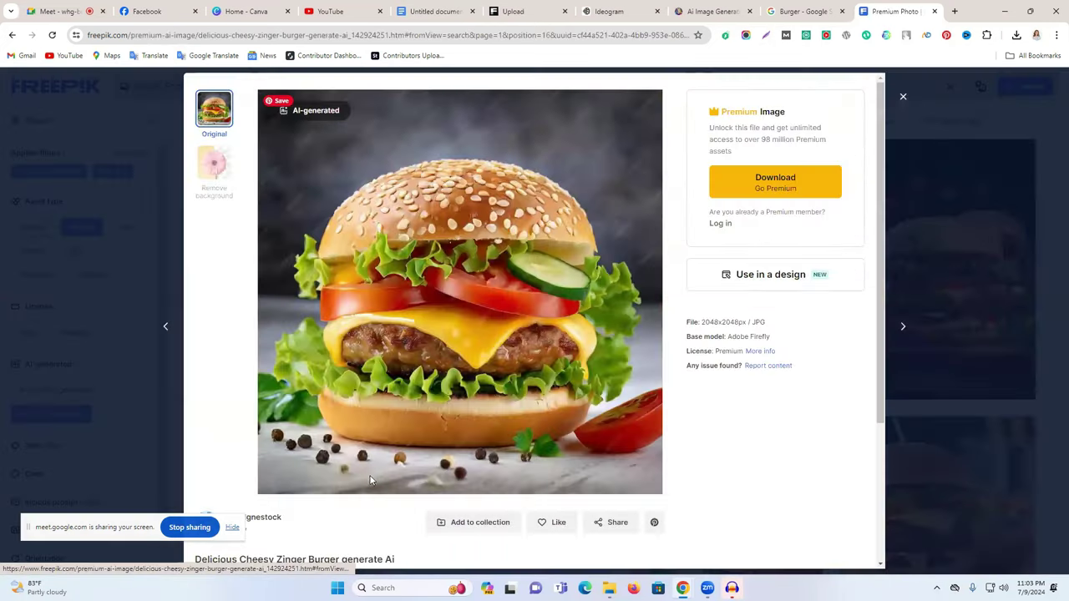
Copy "Burger generate Ai" from the image title and open Google Translate with Bengali as the source language
scroll(401, 455, "down", 2)
left_click_drag(400, 455, 314, 450)
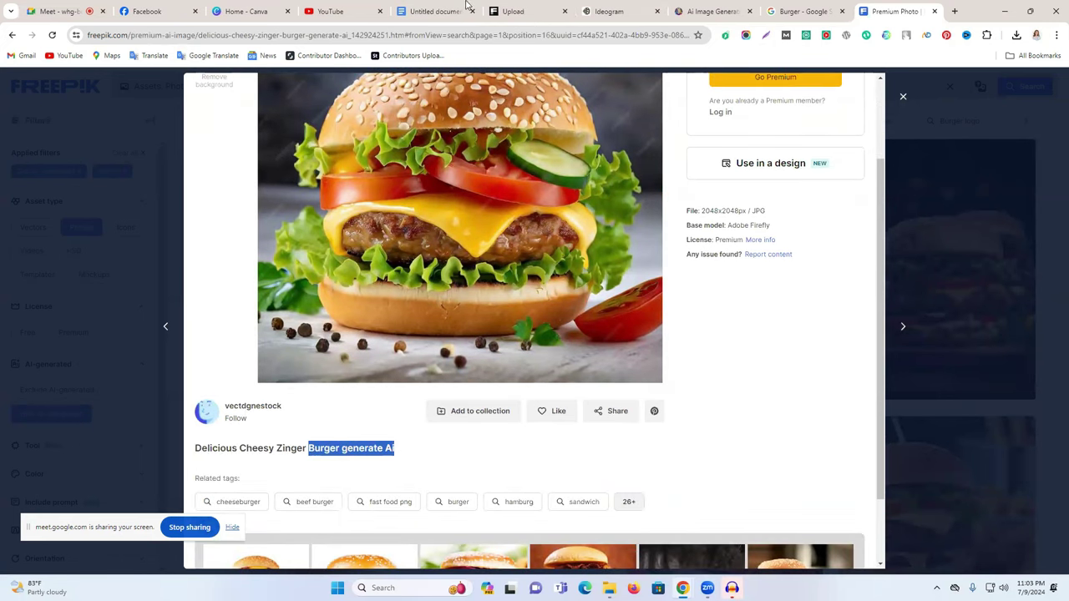
left_click(250, 10)
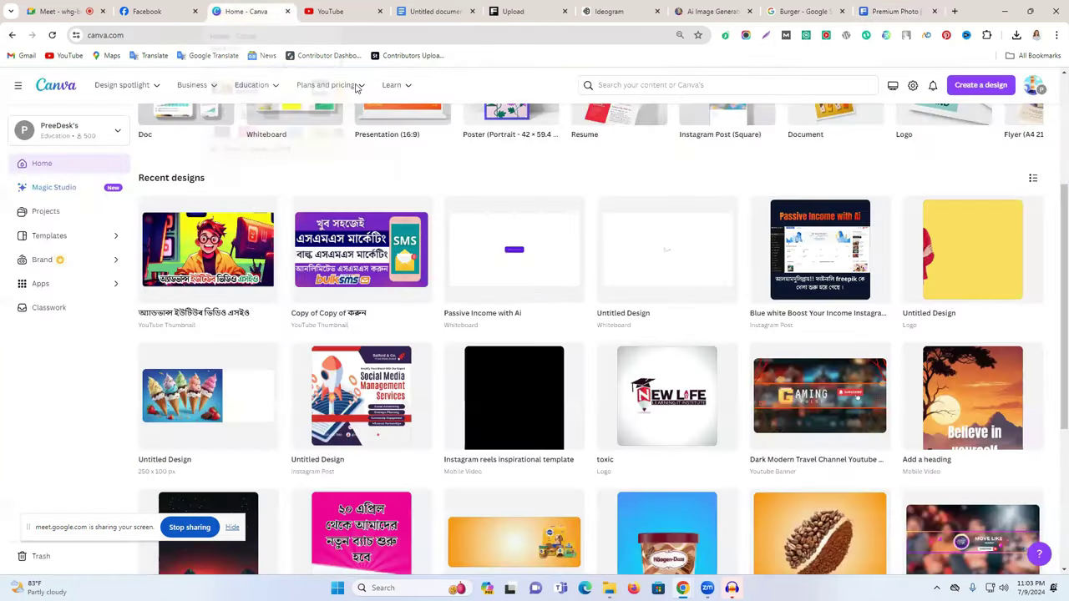
key("alt+Left")
left_click(523, 184)
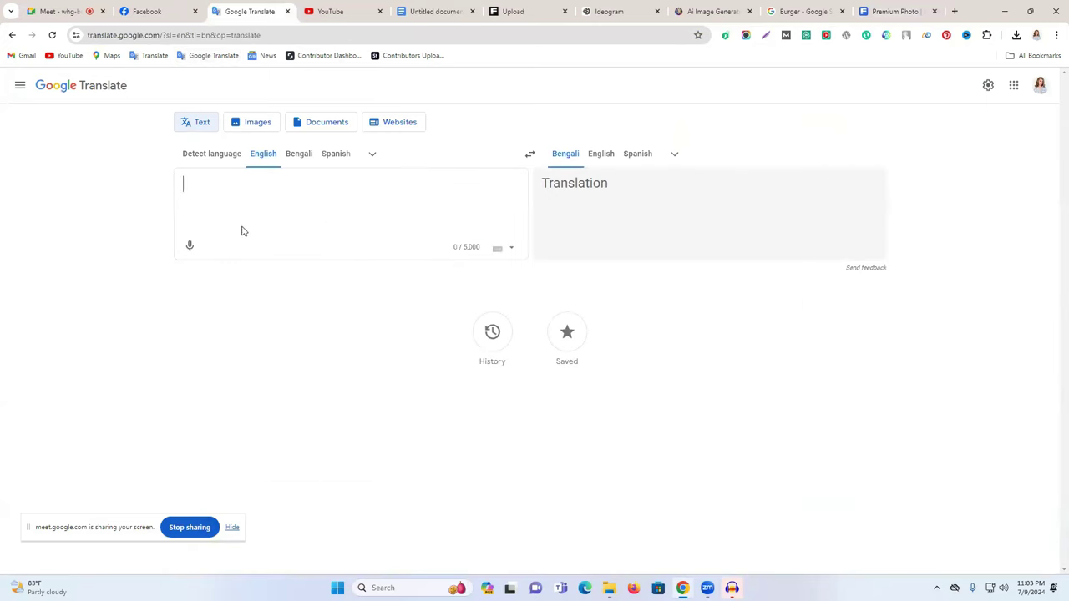
left_click(297, 155)
Examine the burger2 image from the Downloads folder, then close the viewer and the folder
left_click(609, 588)
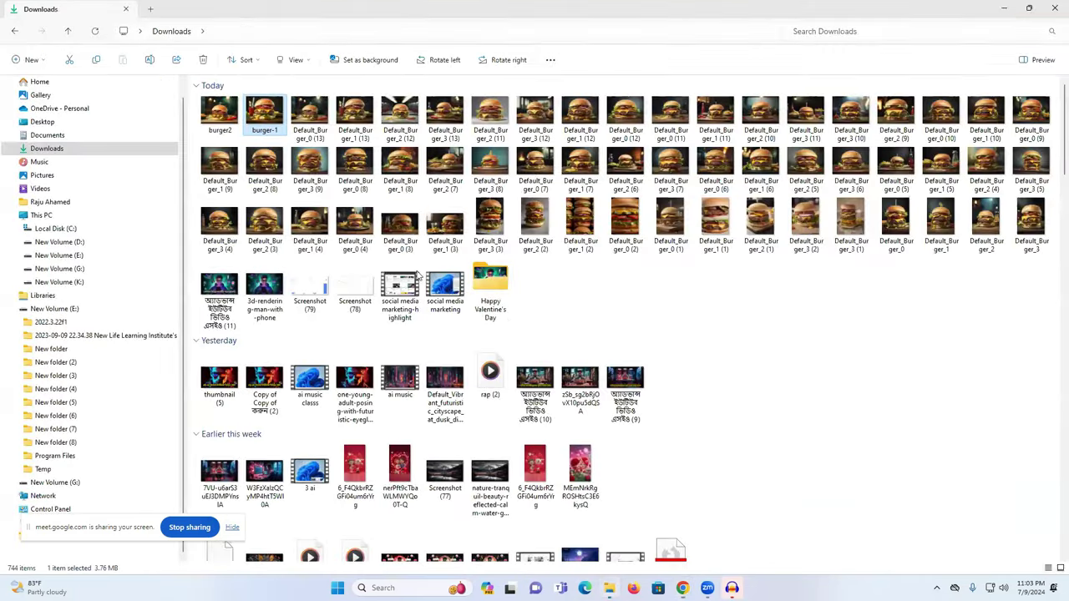
double_click(220, 125)
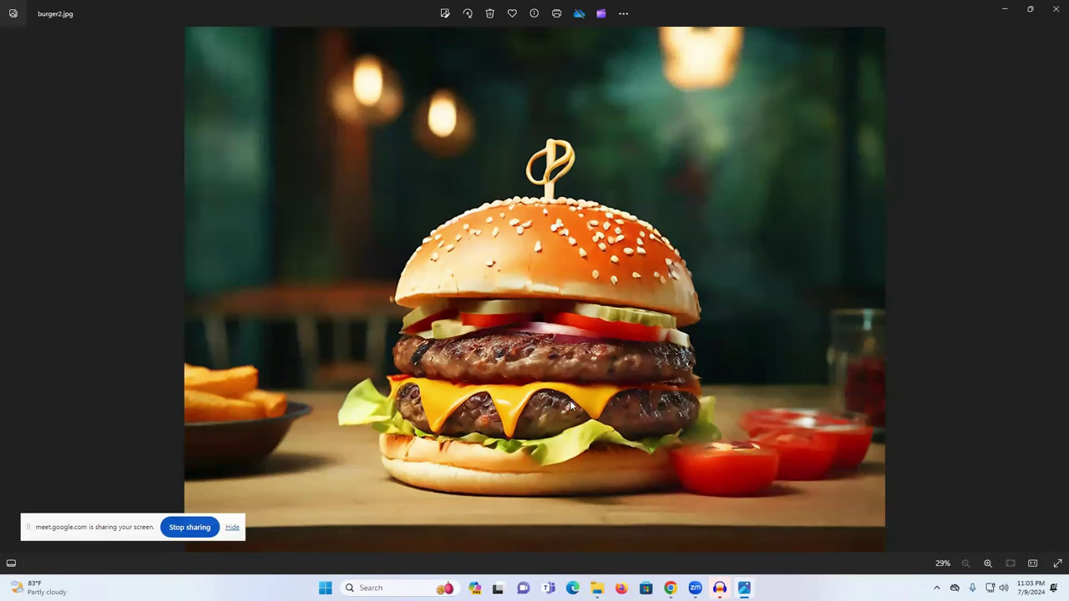
left_click(1054, 8)
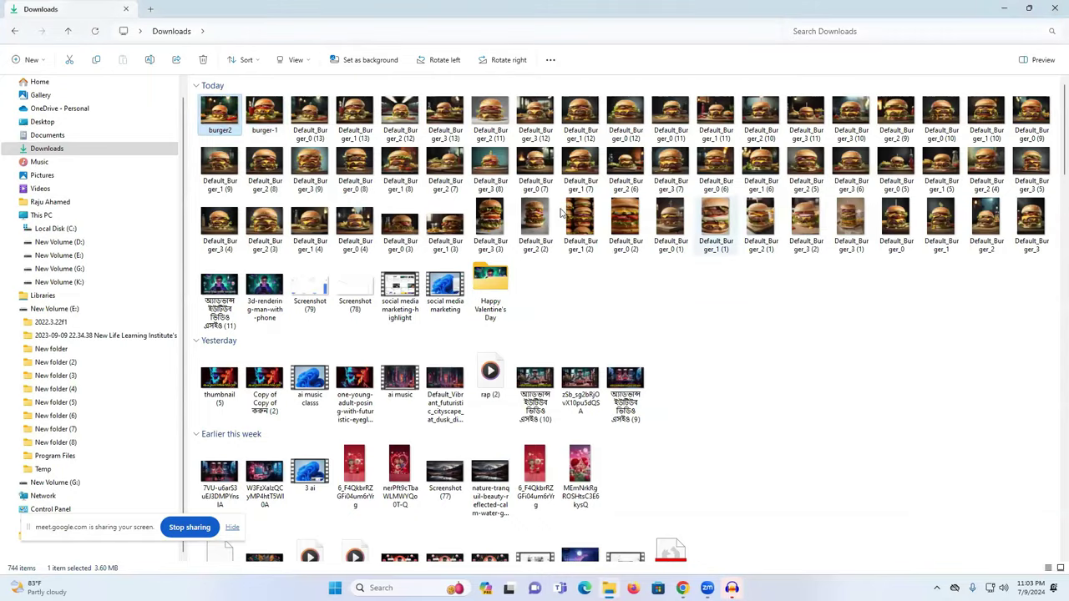
left_click(1054, 8)
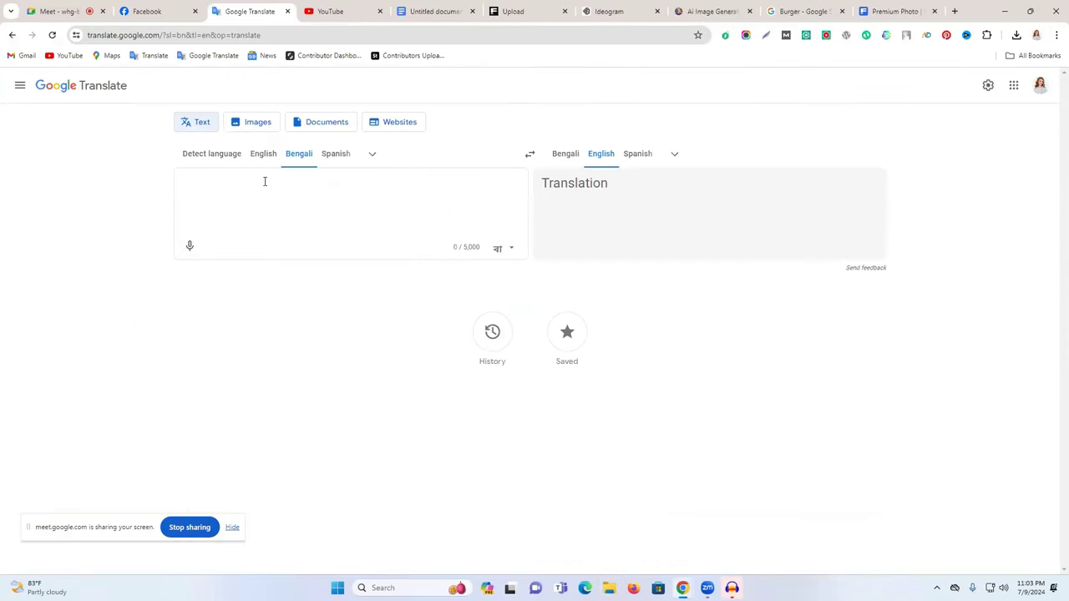
Paste "Burger generate Ai" as the source text and insert "by" before "Ai"
type("Burger generate Ai")
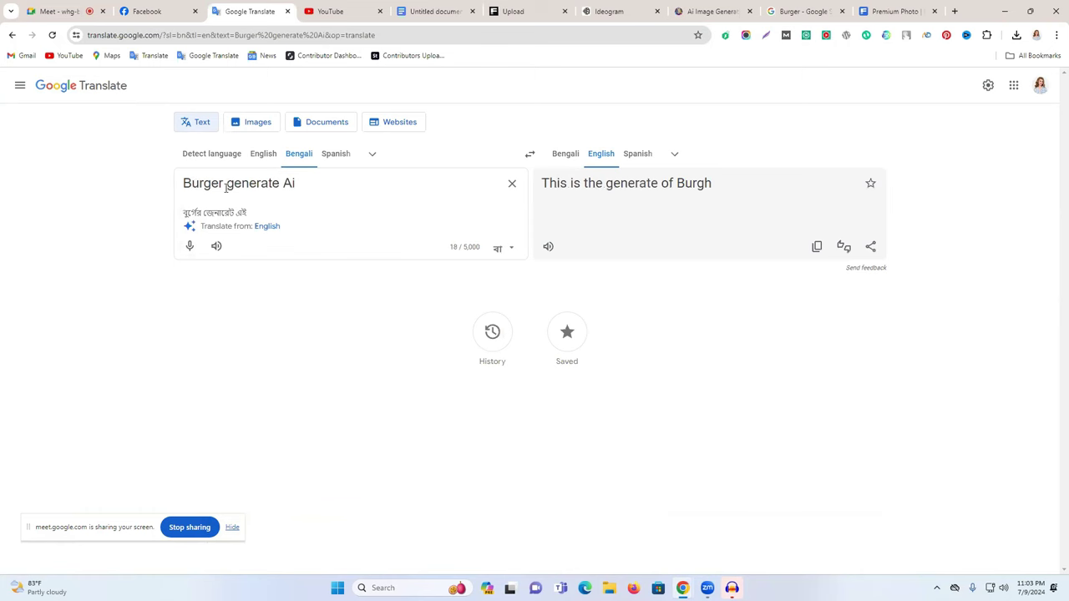
left_click(281, 182)
type("by")
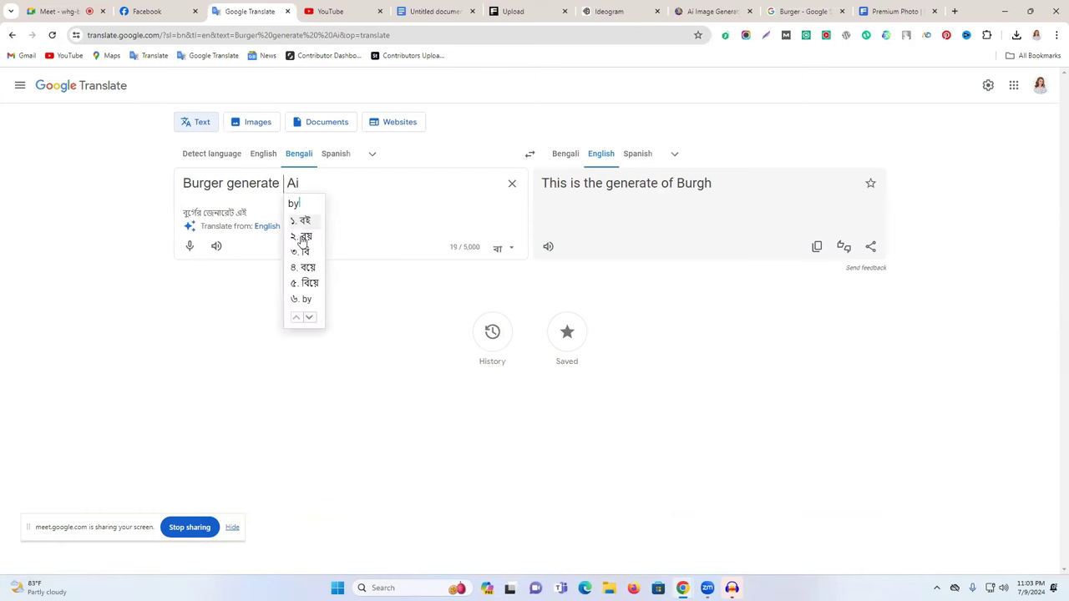
left_click(309, 299)
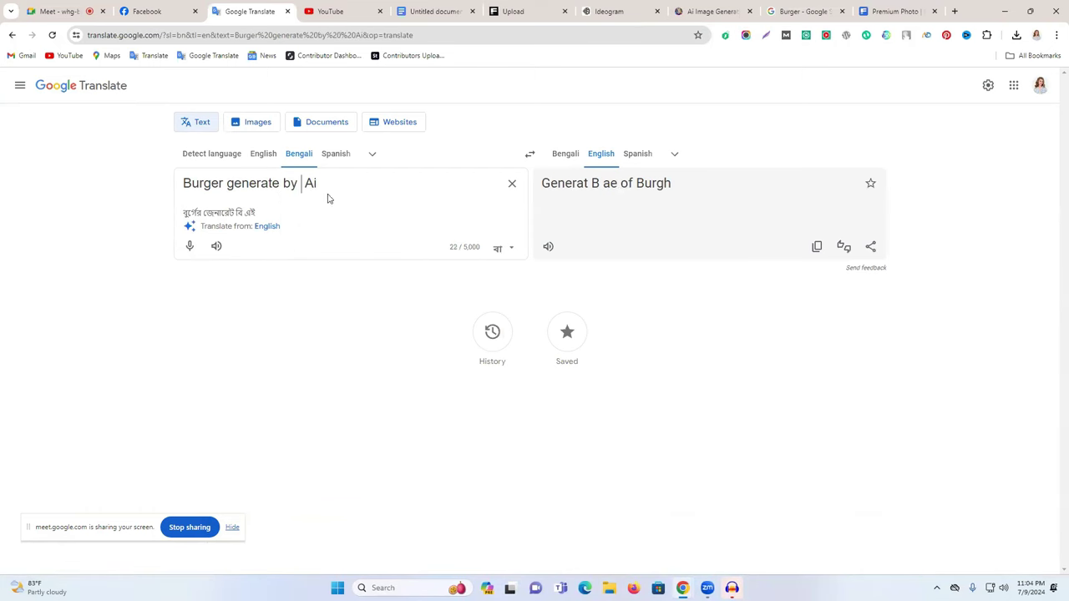
key("BackSpace")
Capitalize the words "Generate" and "By" in the source text
double_click(200, 184)
triple_click(274, 183)
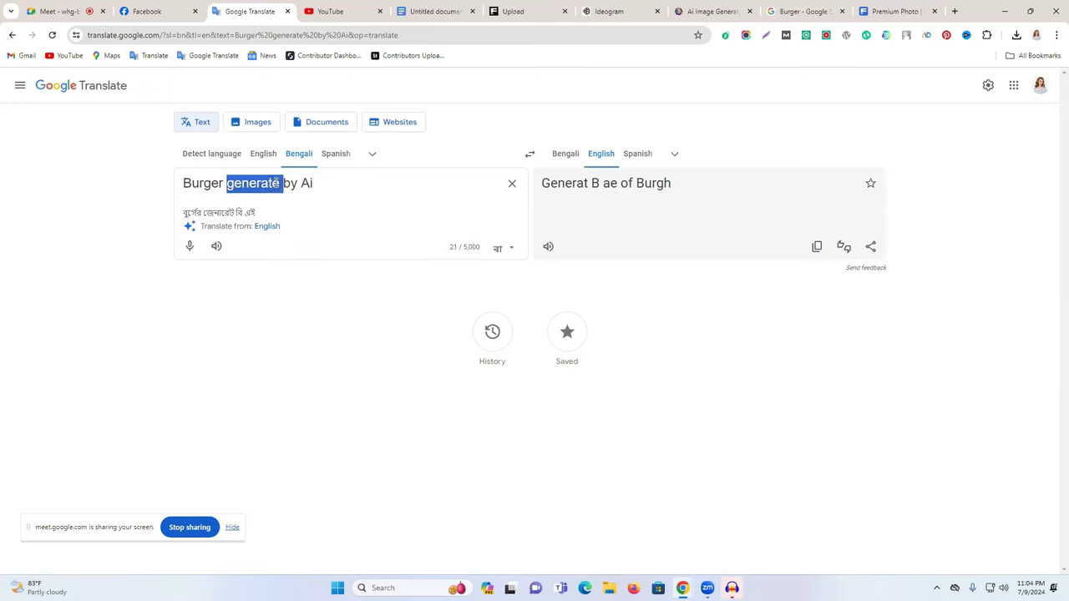
left_click(249, 184)
left_click_drag(235, 182, 227, 183)
type("G")
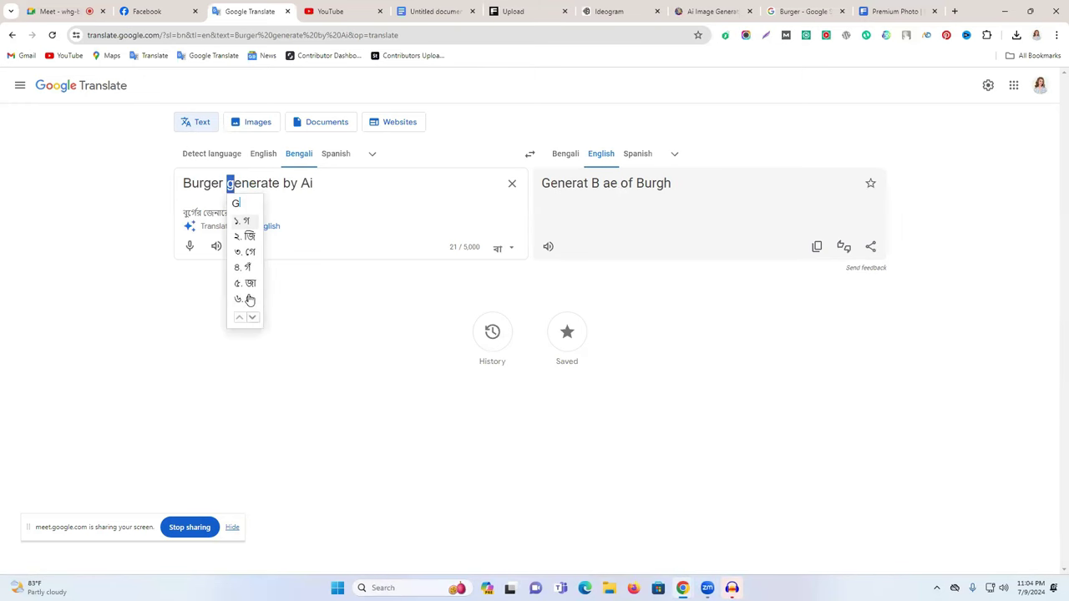
left_click(248, 299)
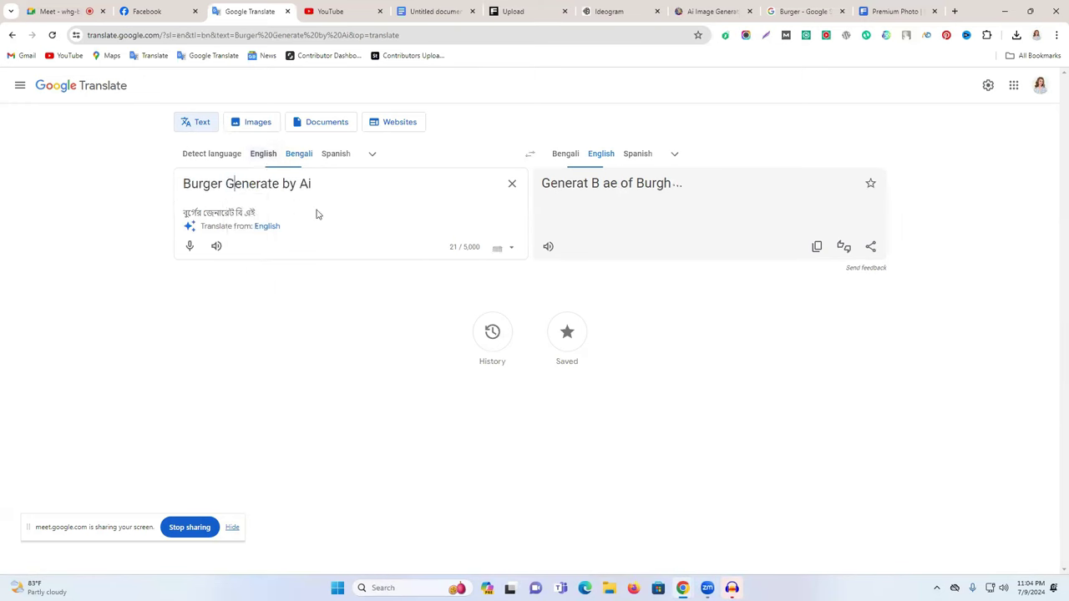
left_click_drag(285, 183, 289, 184)
type("B")
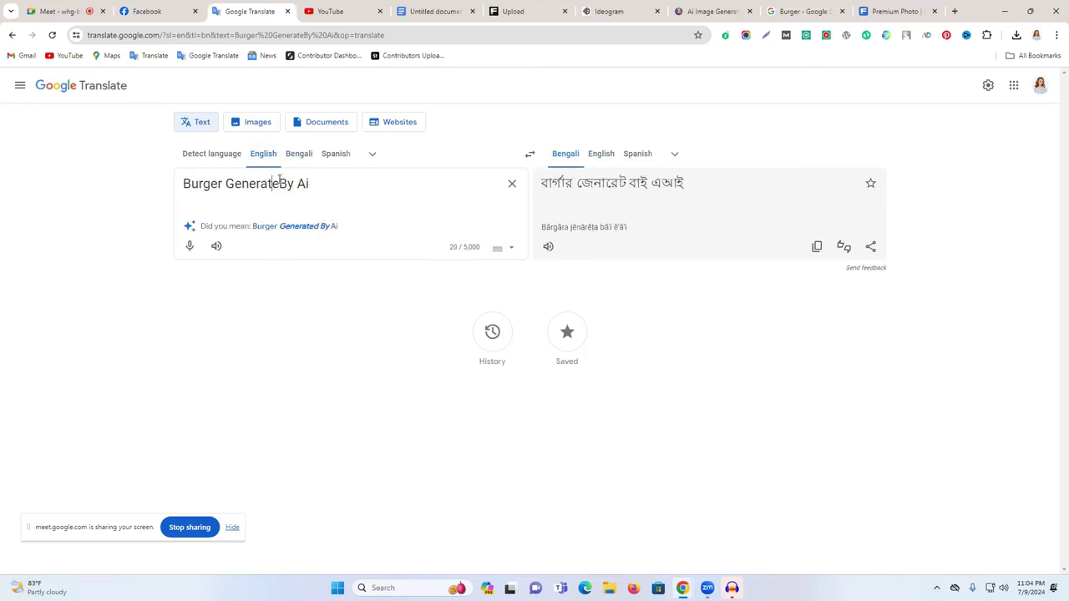
Run a Google Images search by image with burger2 in a new tab, check the matching photos' titles, and return to the search page
left_click(954, 11)
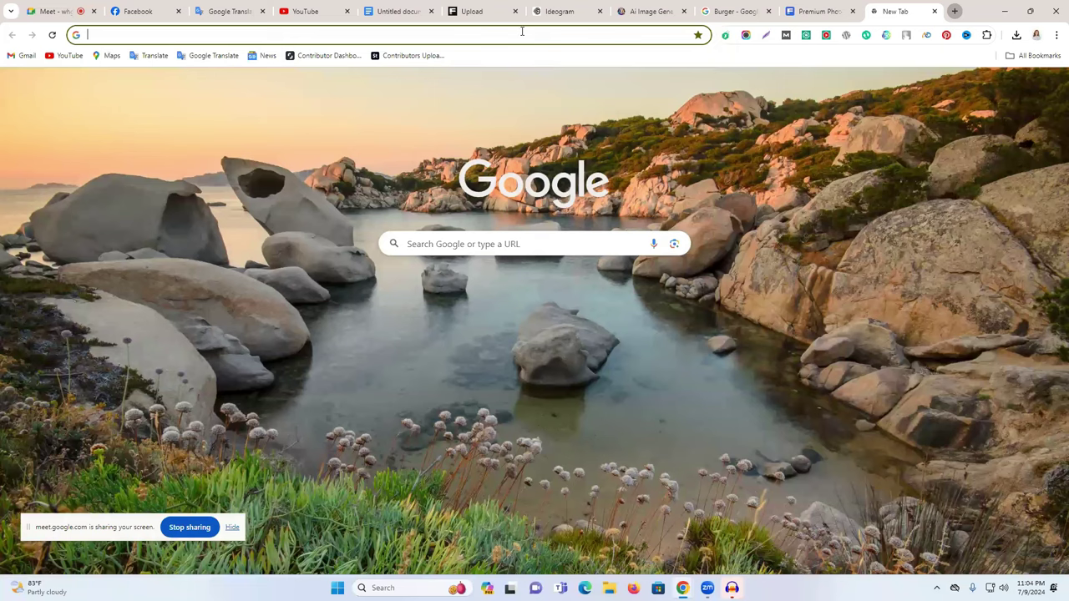
left_click(522, 31)
left_click(963, 85)
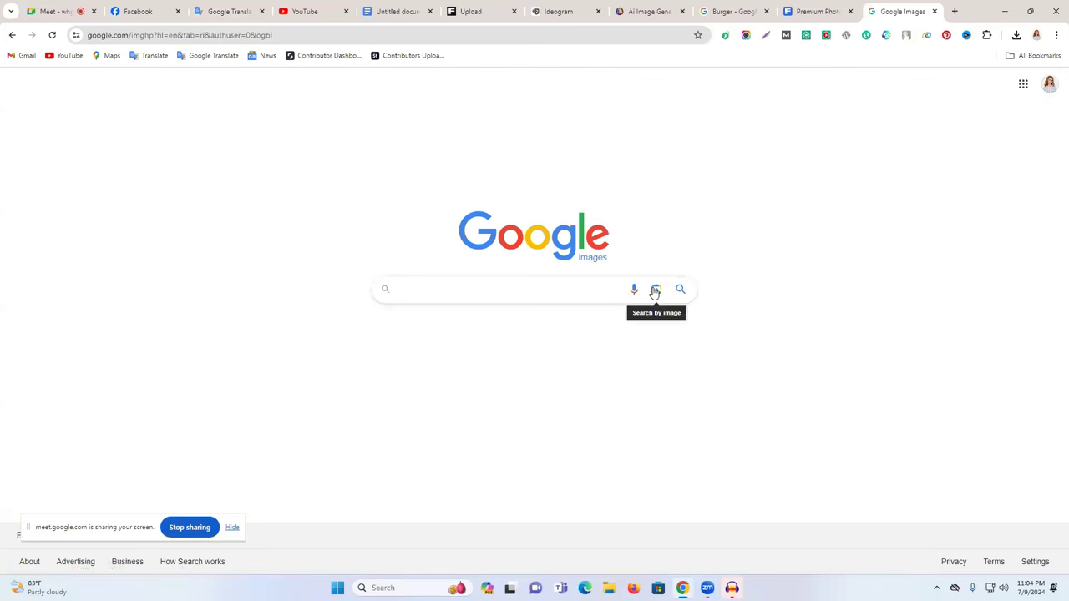
left_click(656, 290)
left_click(605, 368)
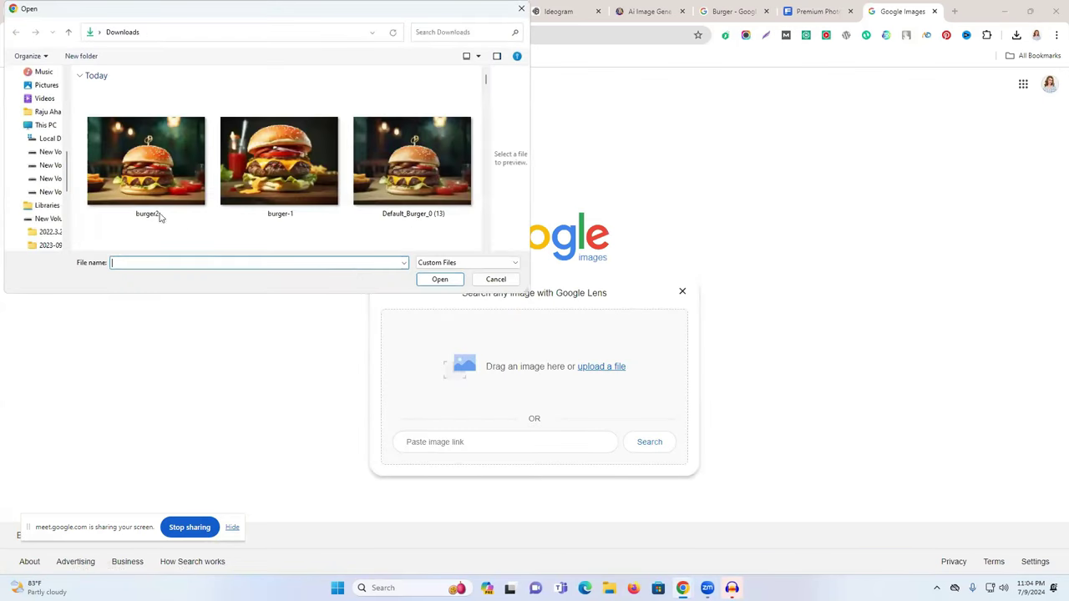
left_click(153, 178)
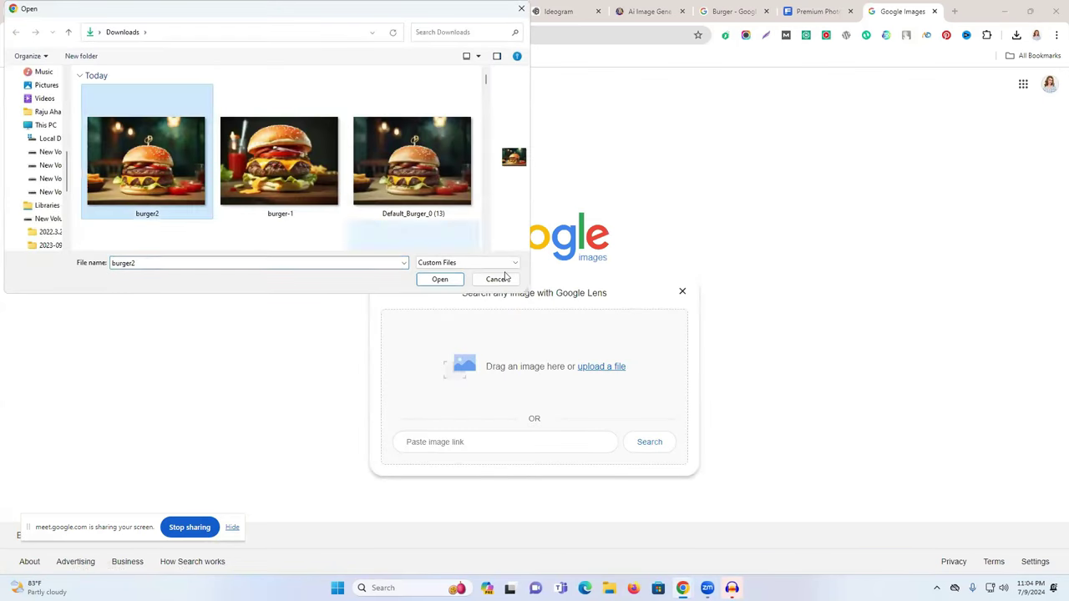
left_click(439, 279)
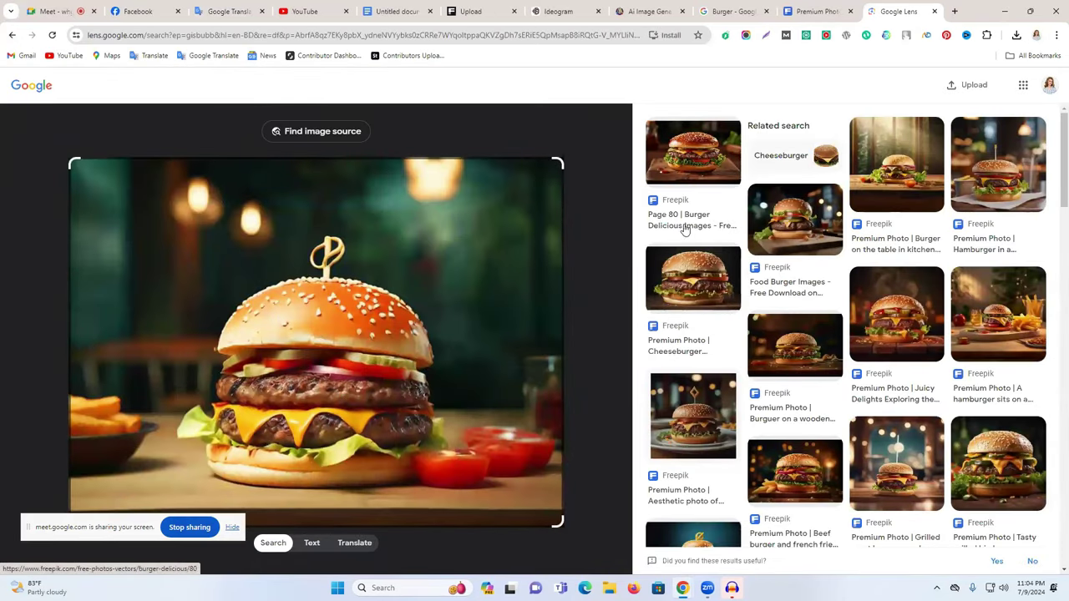
scroll(967, 236, "down", 3)
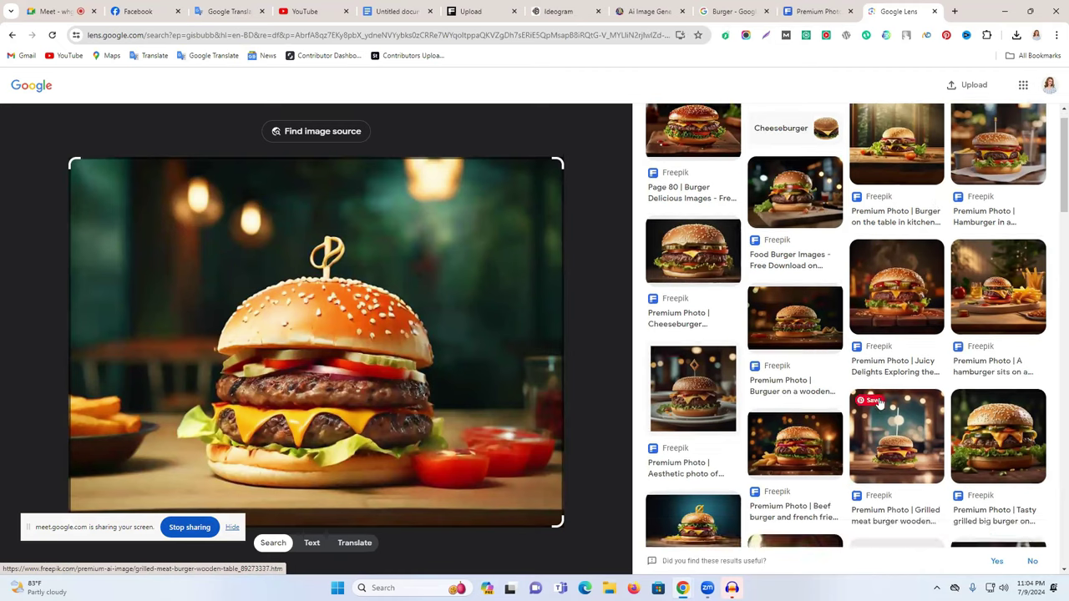
left_click(11, 35)
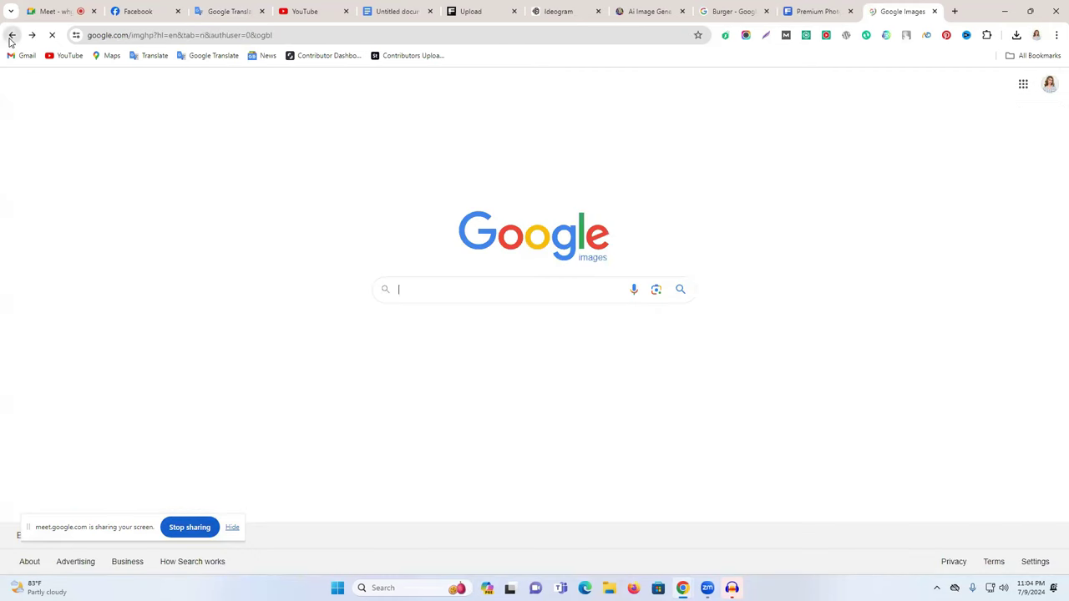
left_click(957, 10)
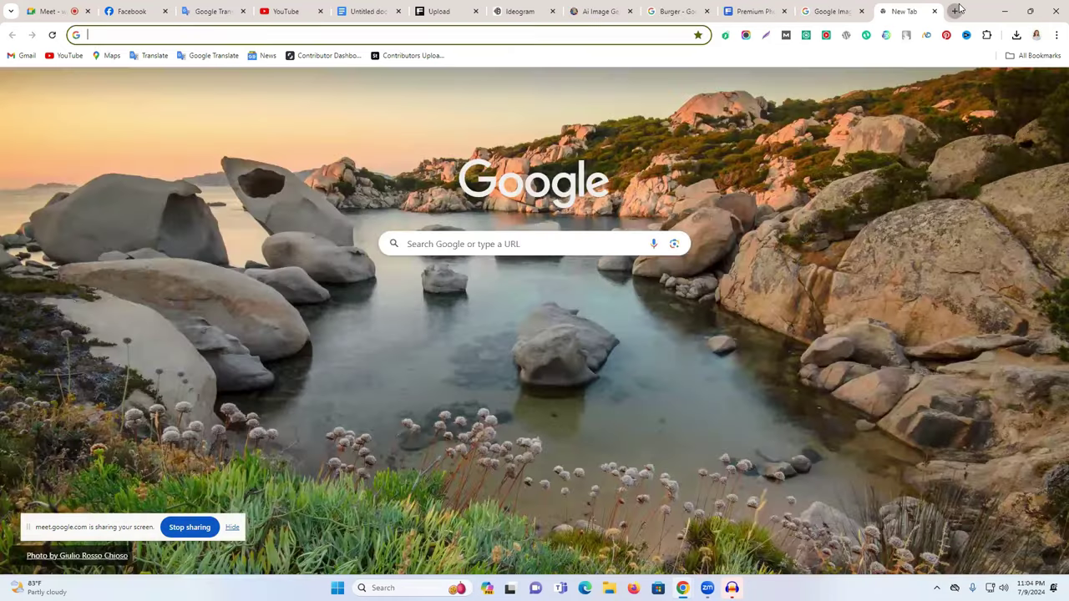
left_click(562, 38)
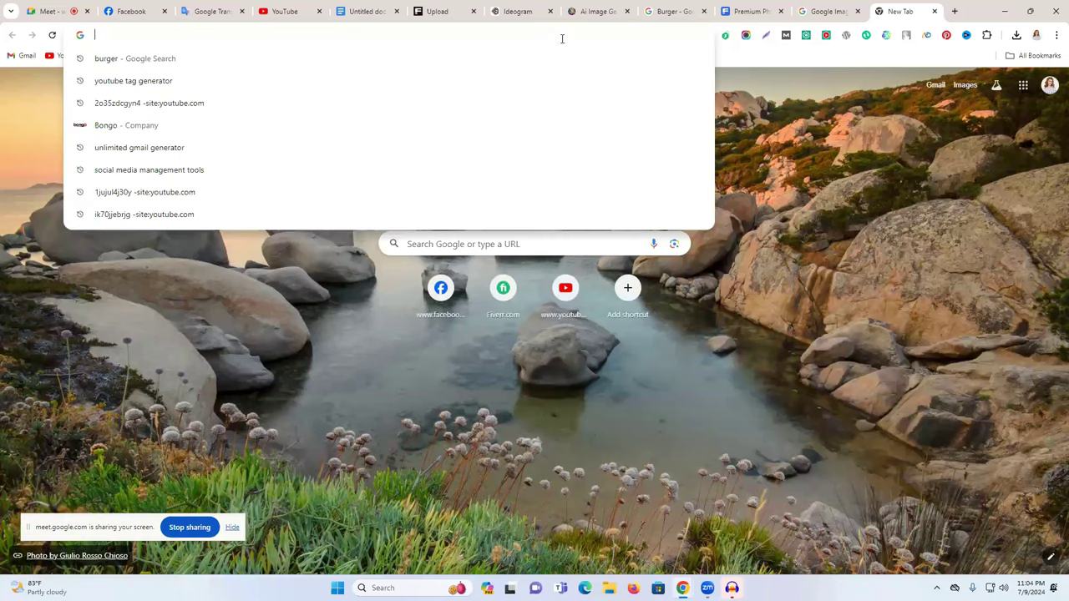
type("s")
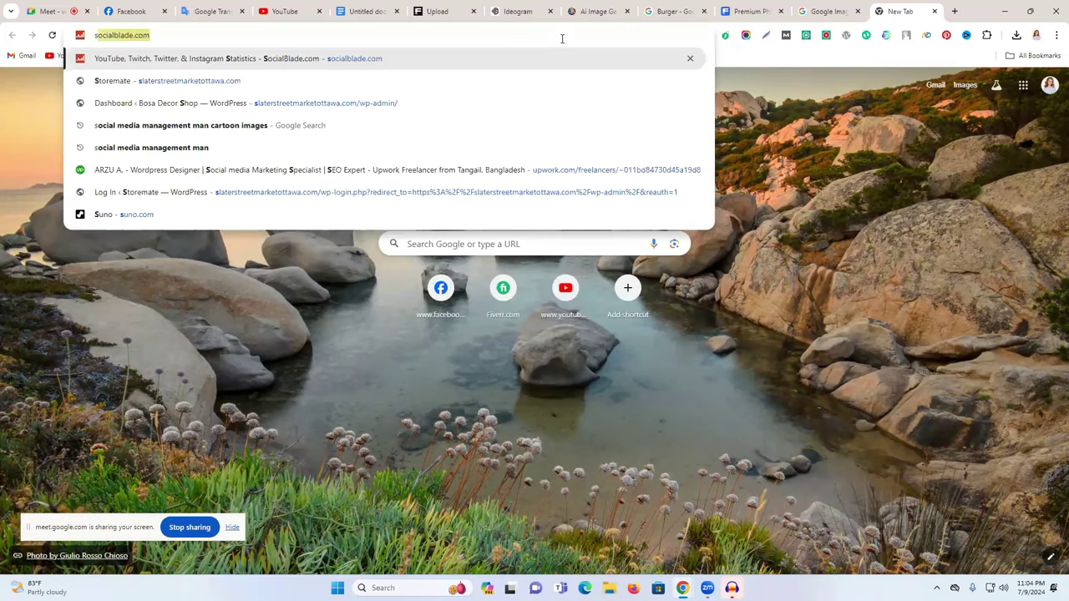
type("t")
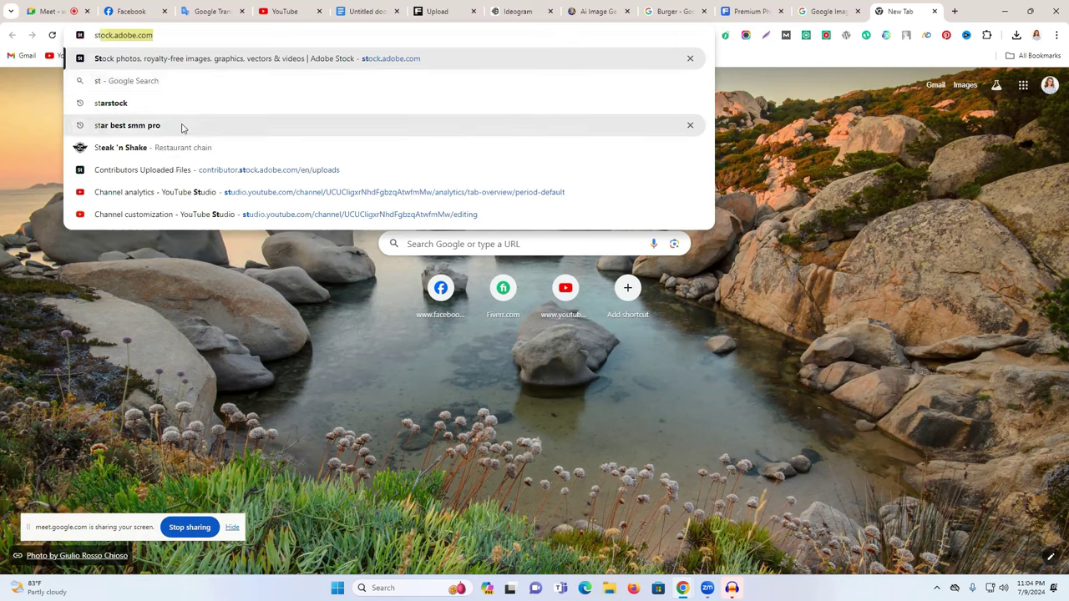
type("at")
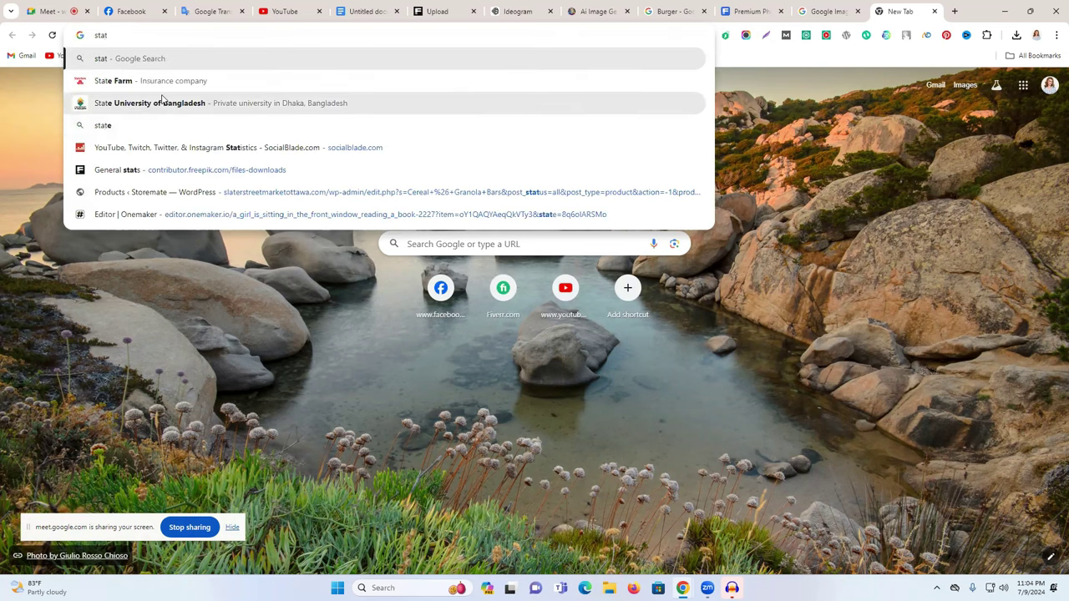
type("t")
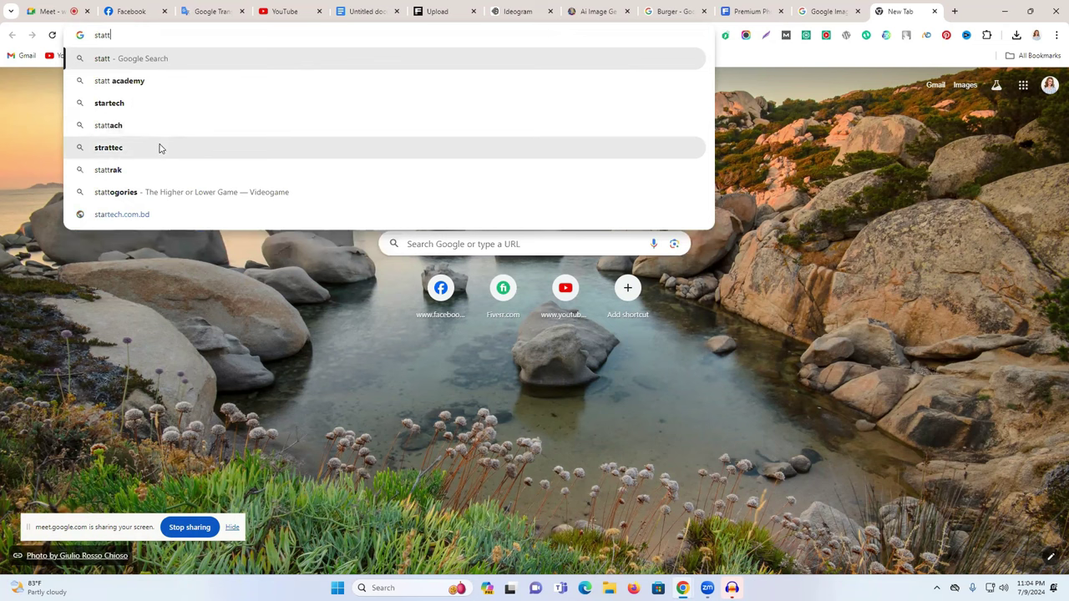
type("st")
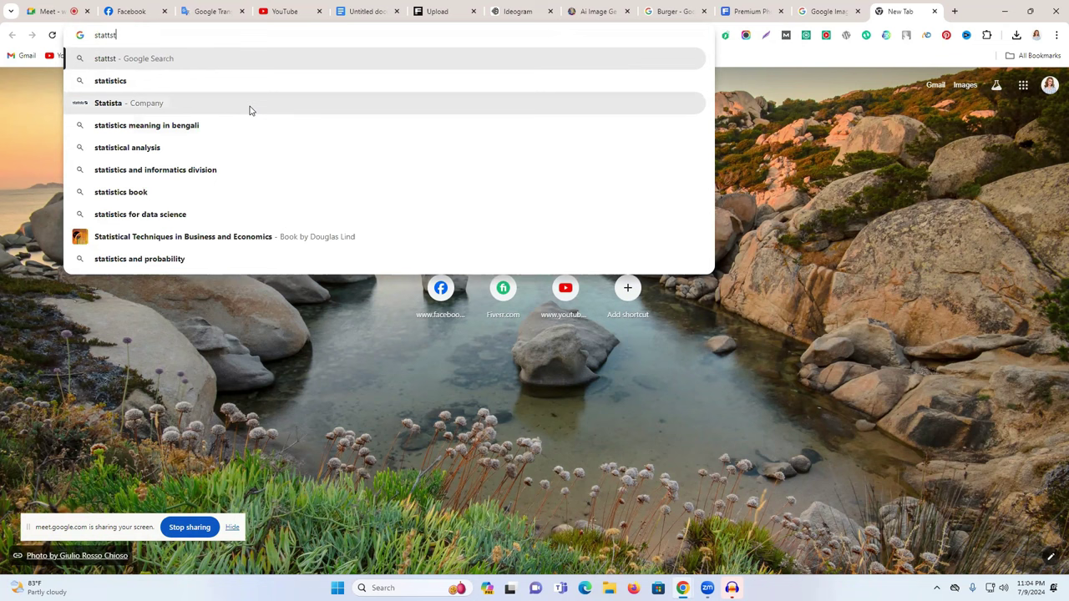
double_click(150, 34)
type("sa")
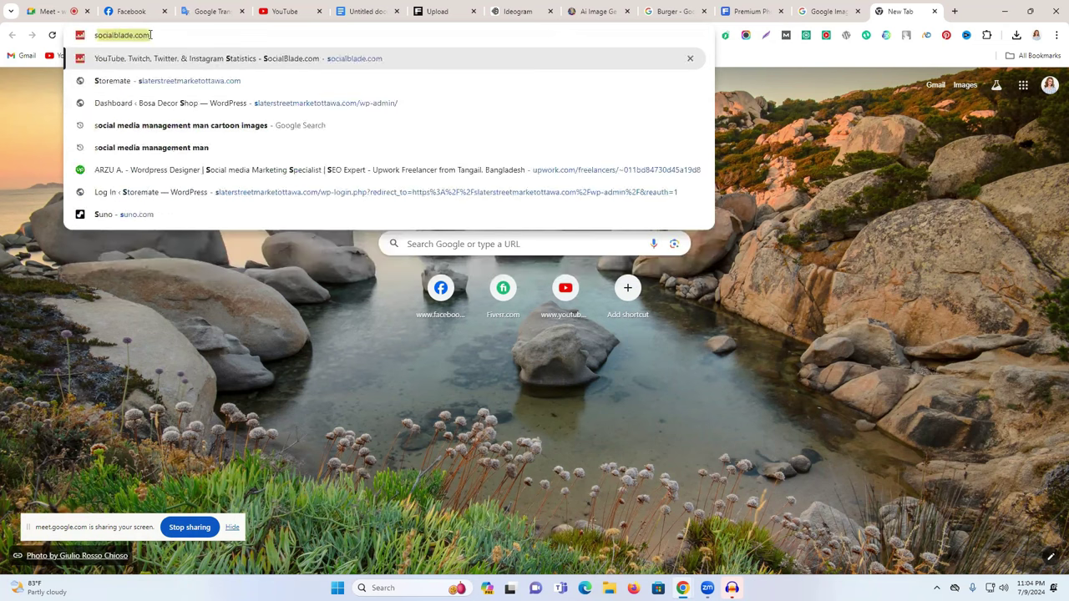
type("tt")
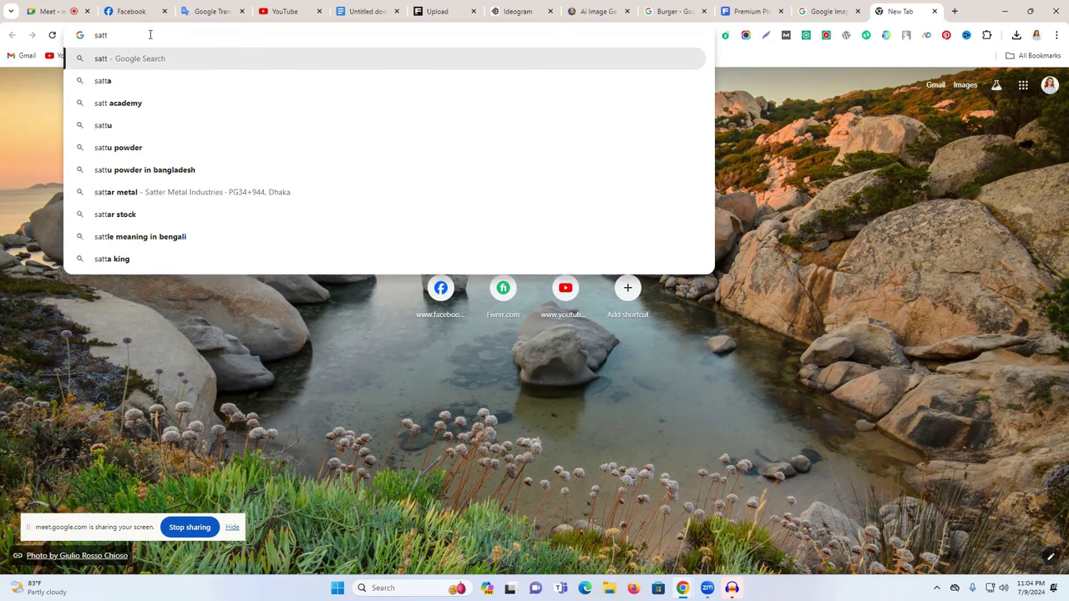
left_click(845, 274)
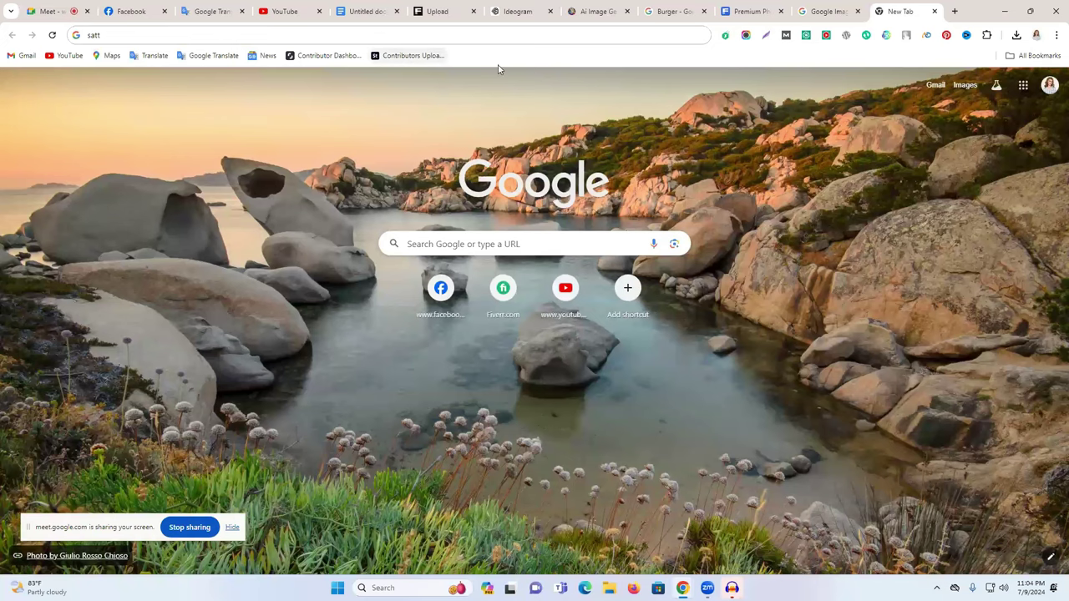
Open the Shutterstock contributor dashboard, copy "shutterstock.com" from its address, and load that main site instead
left_click(318, 55)
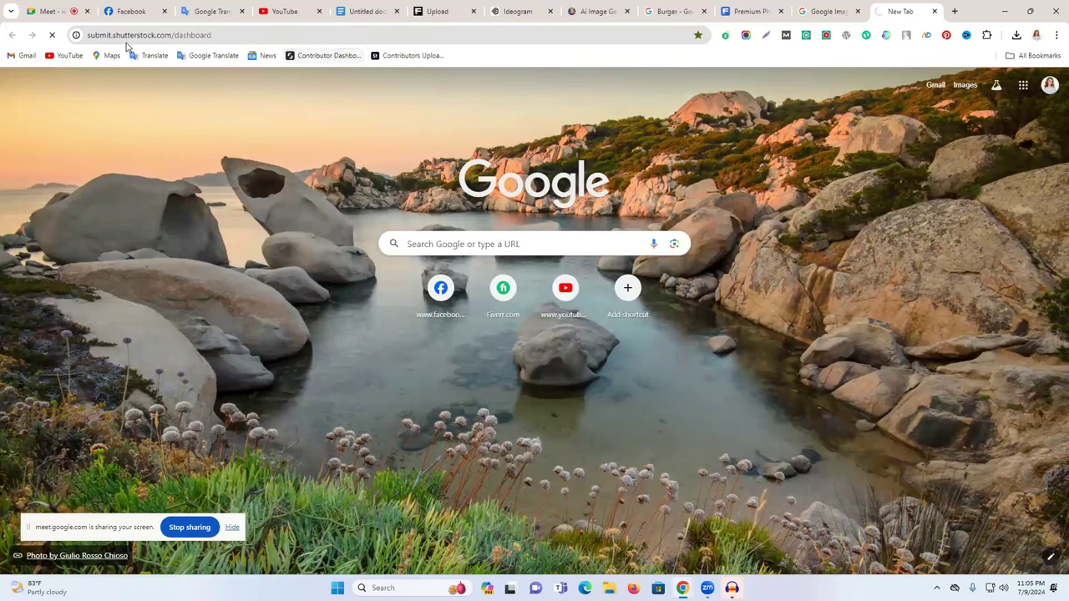
left_click(155, 34)
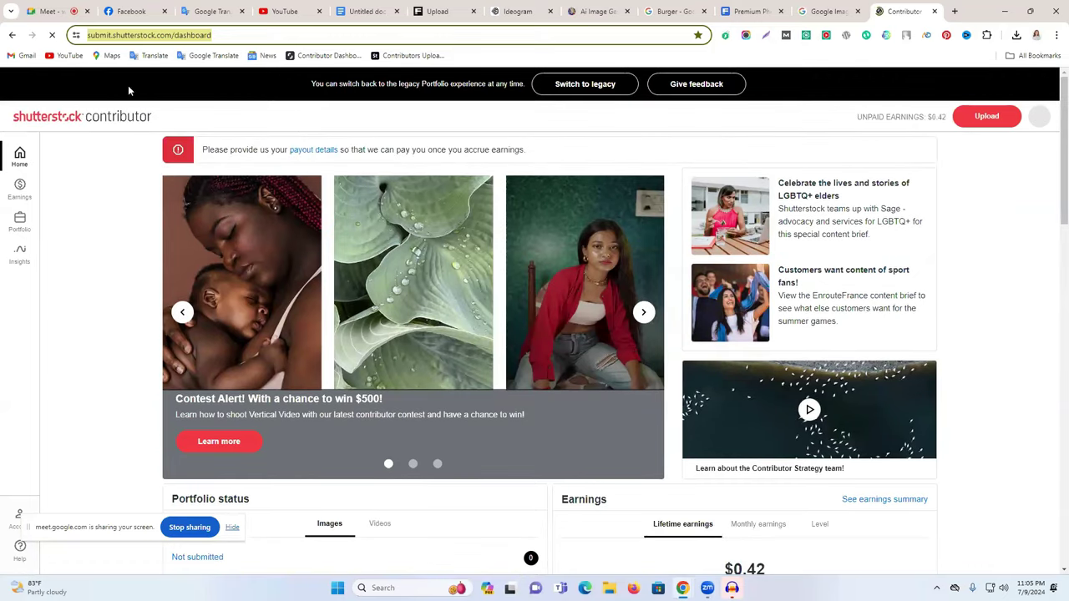
left_click(59, 125)
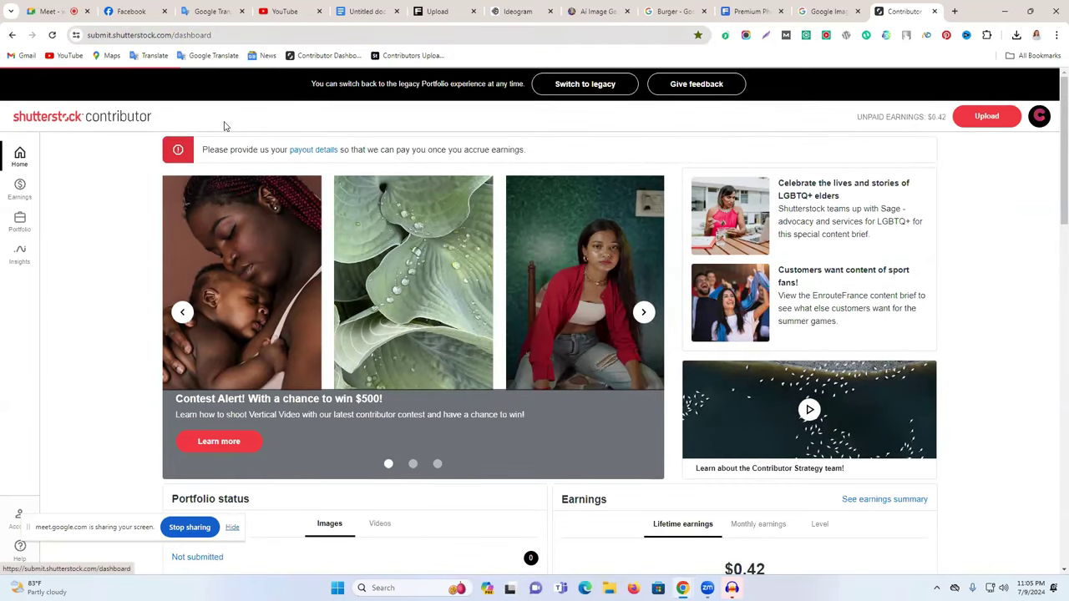
double_click(168, 33)
key("ctrl+c")
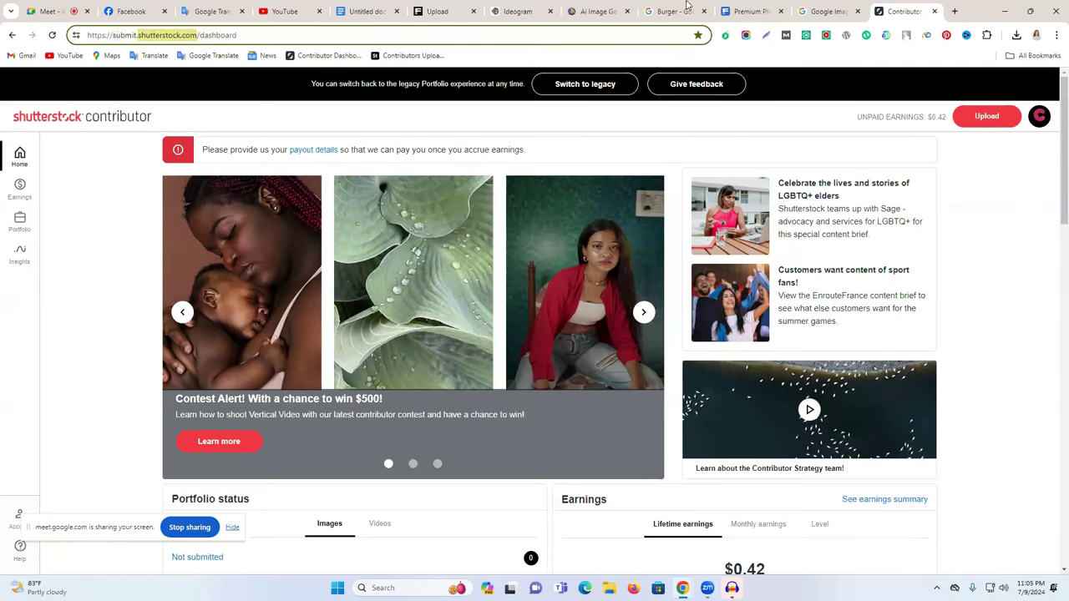
key("ctrl+a")
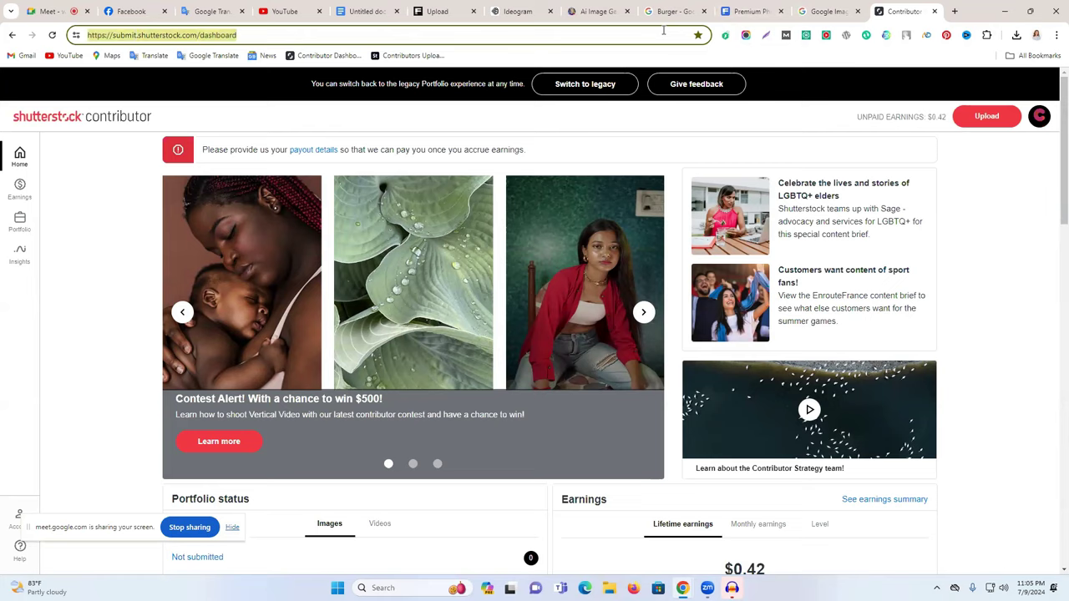
key("ctrl+v")
key("Return")
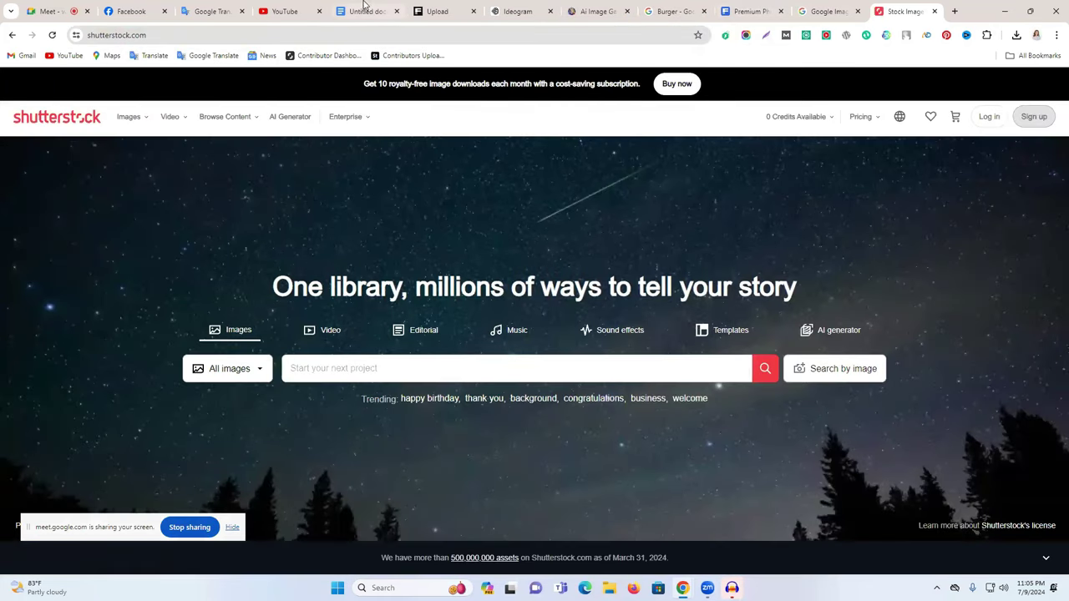
Copy the word "Burger" from the Google Translate source text and search Shutterstock images for it
left_click(232, 10)
triple_click(208, 180)
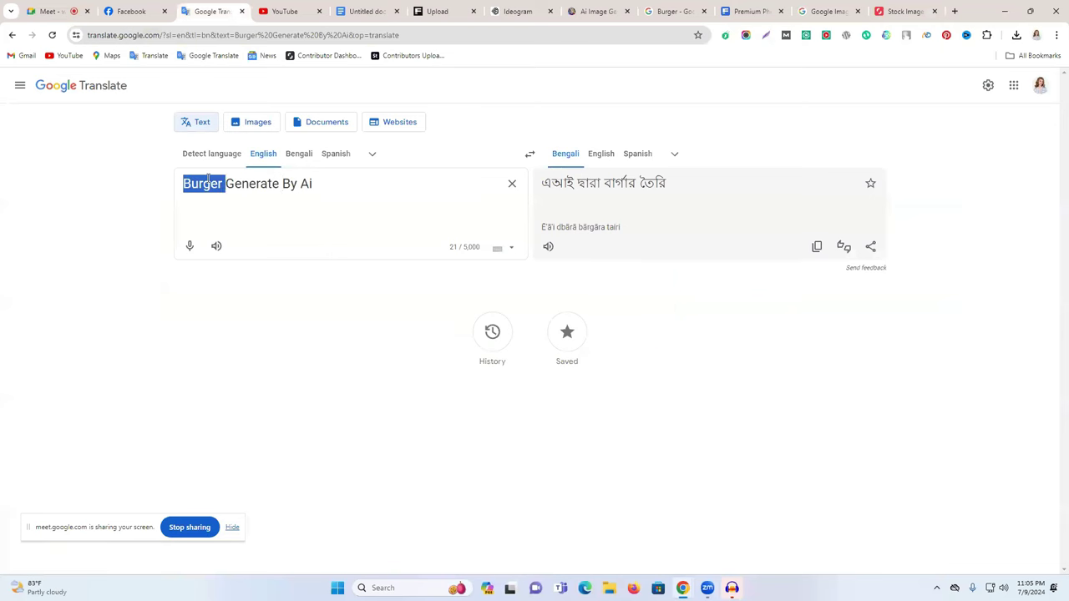
left_click(205, 181)
double_click(201, 182)
key("ctrl+c")
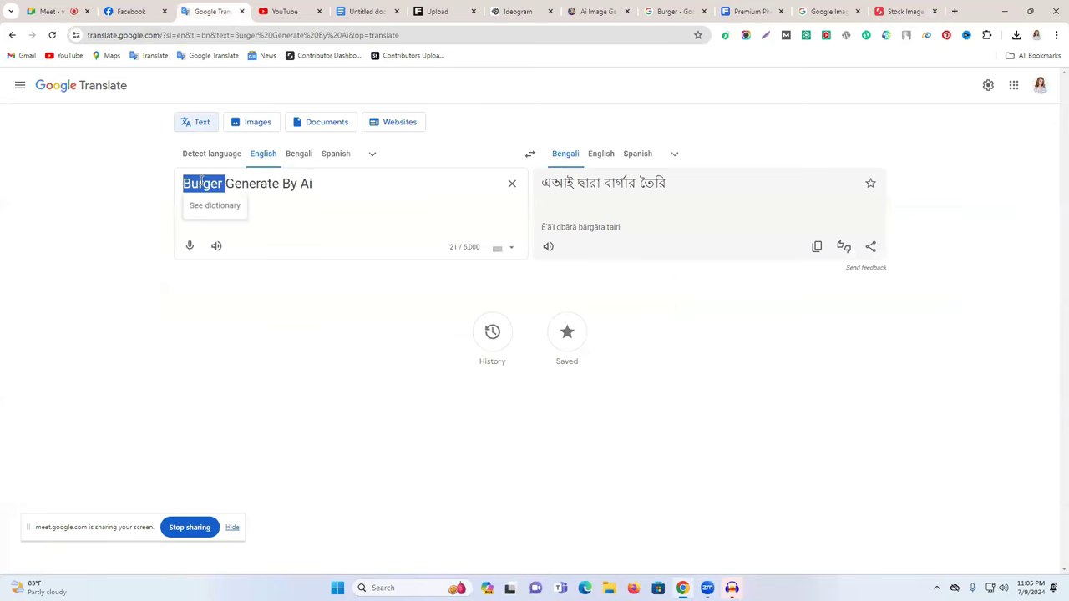
left_click(892, 11)
key("ctrl+v")
left_click(764, 372)
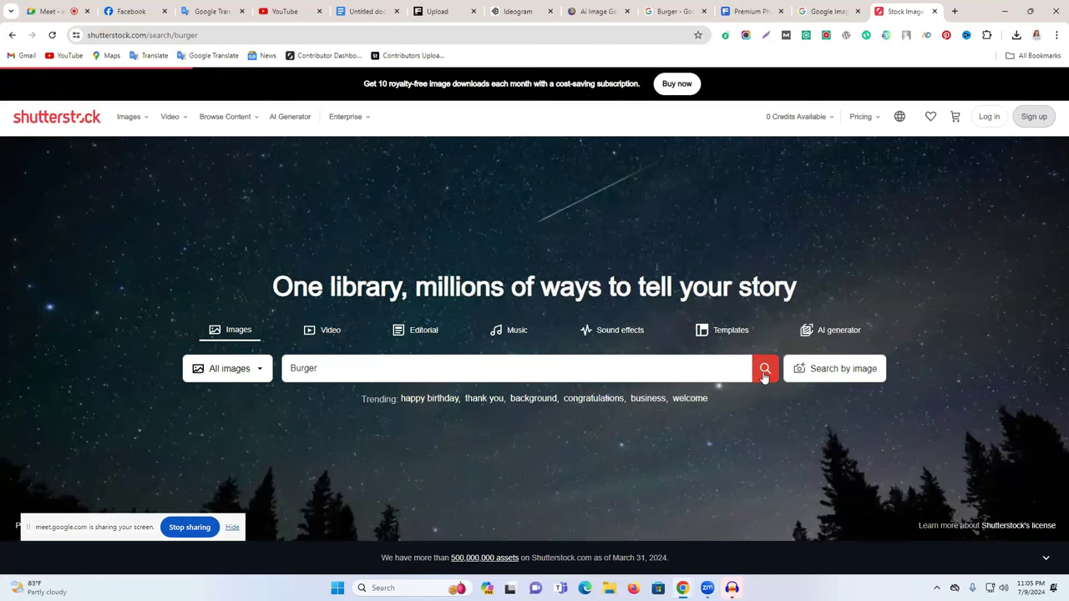
Examine the description of the classic hamburger stock photo among the top burger photos, then return to the results
scroll(763, 375, "down", 2)
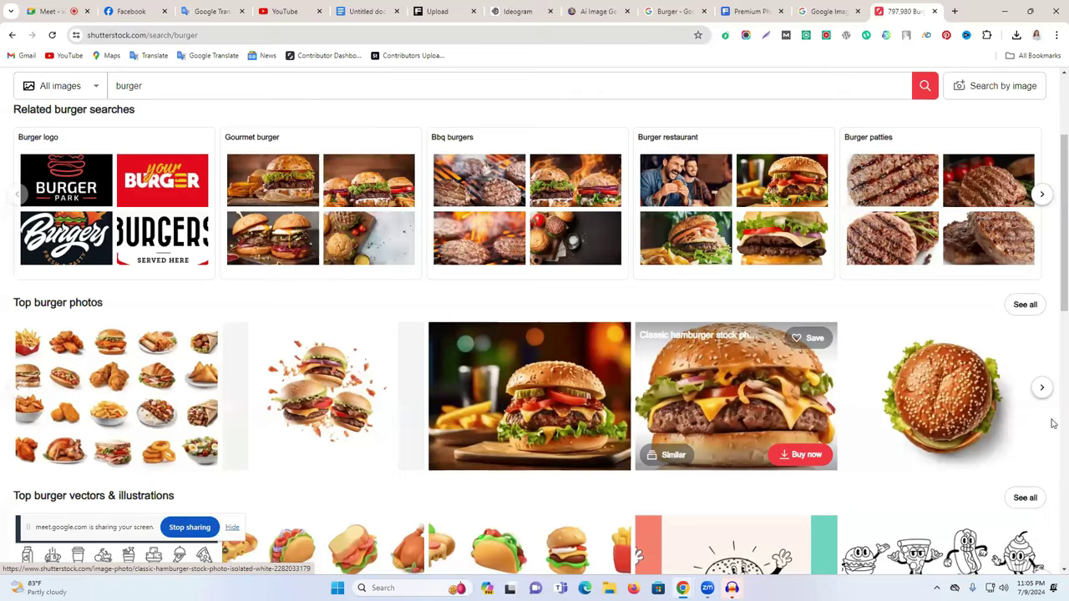
left_click(726, 410)
scroll(349, 424, "down", 2)
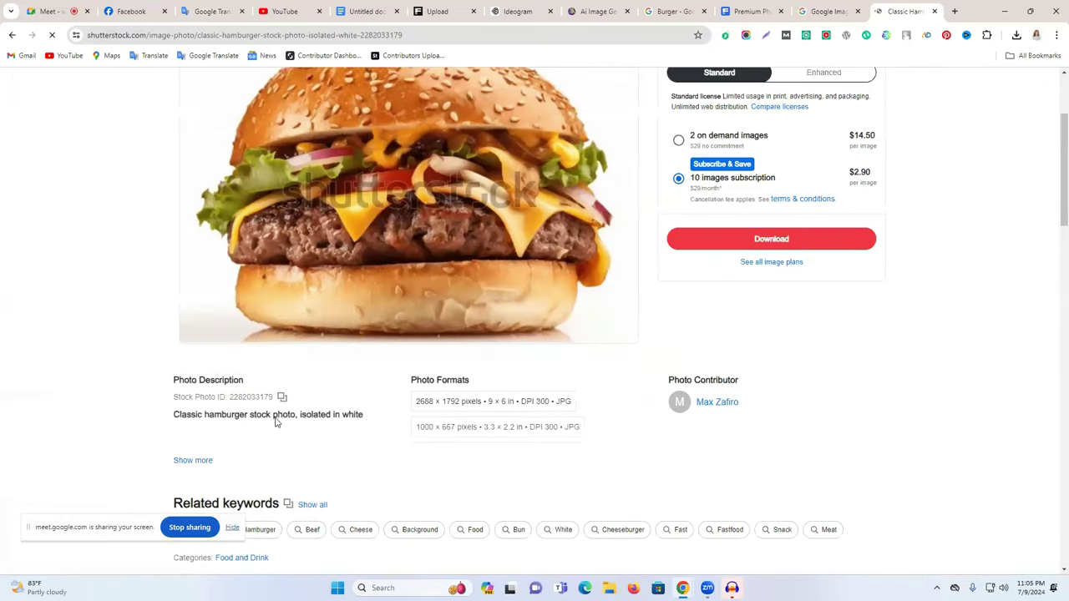
triple_click(274, 408)
triple_click(216, 410)
triple_click(217, 409)
scroll(926, 205, "up", 3)
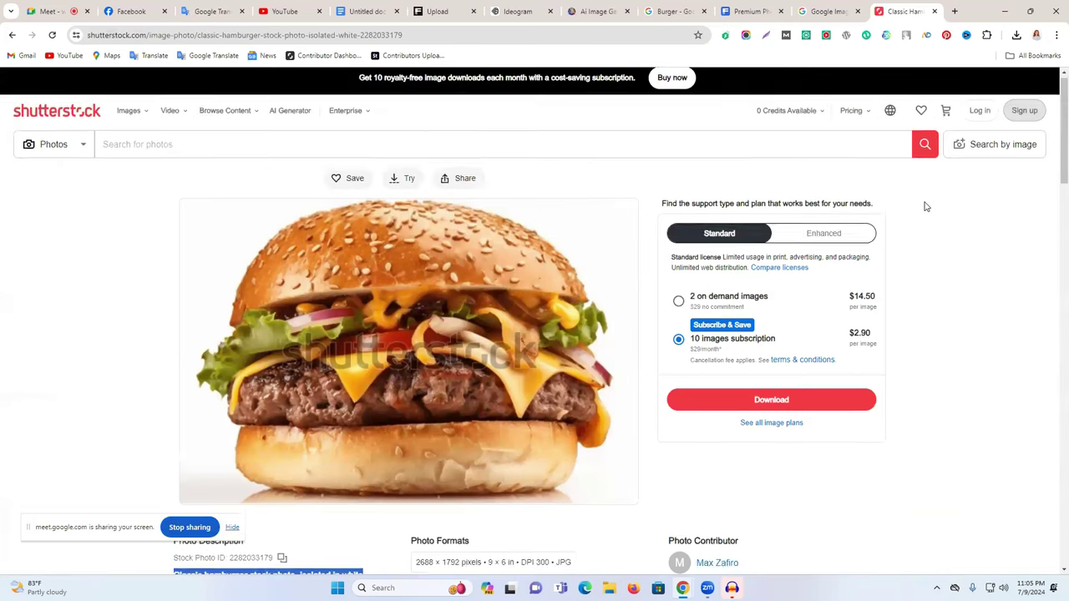
left_click(12, 34)
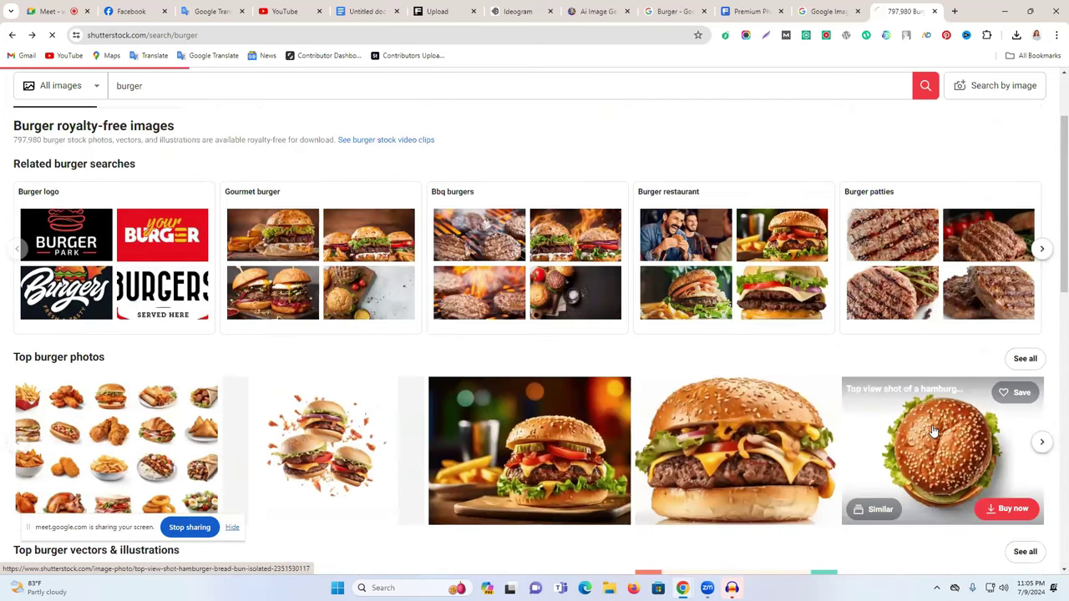
Read the description of the top-view hamburger bun photo and return to the burger results
left_click(933, 431)
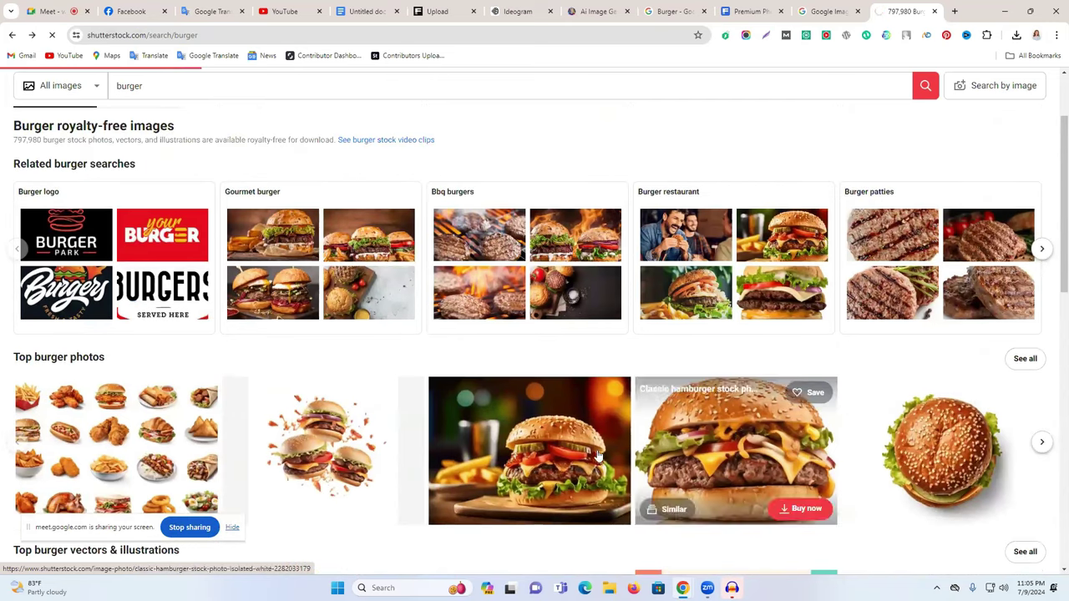
scroll(182, 355, "down", 2)
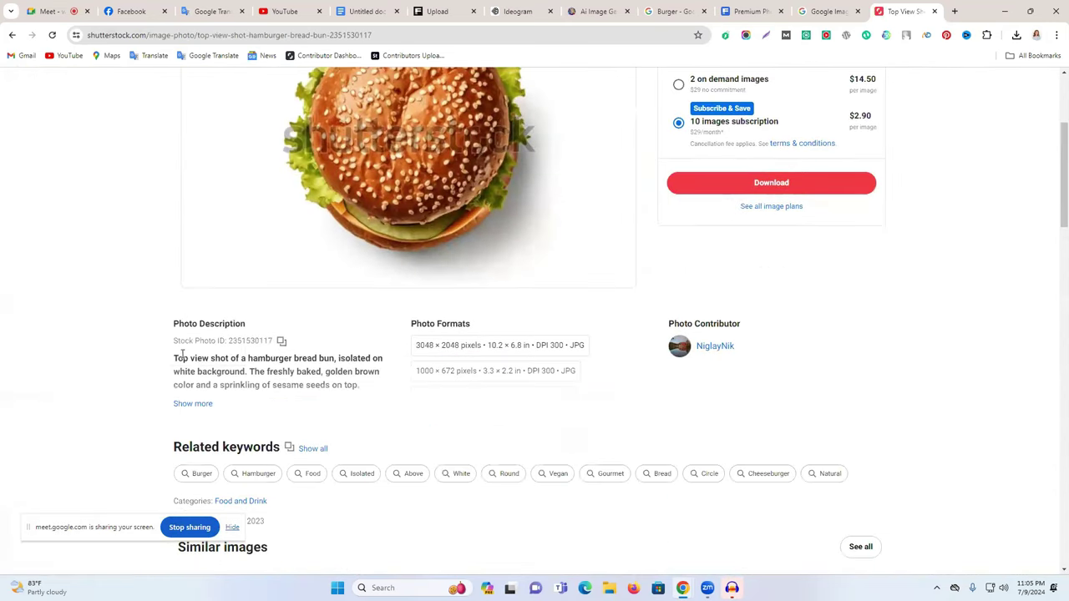
left_click(7, 35)
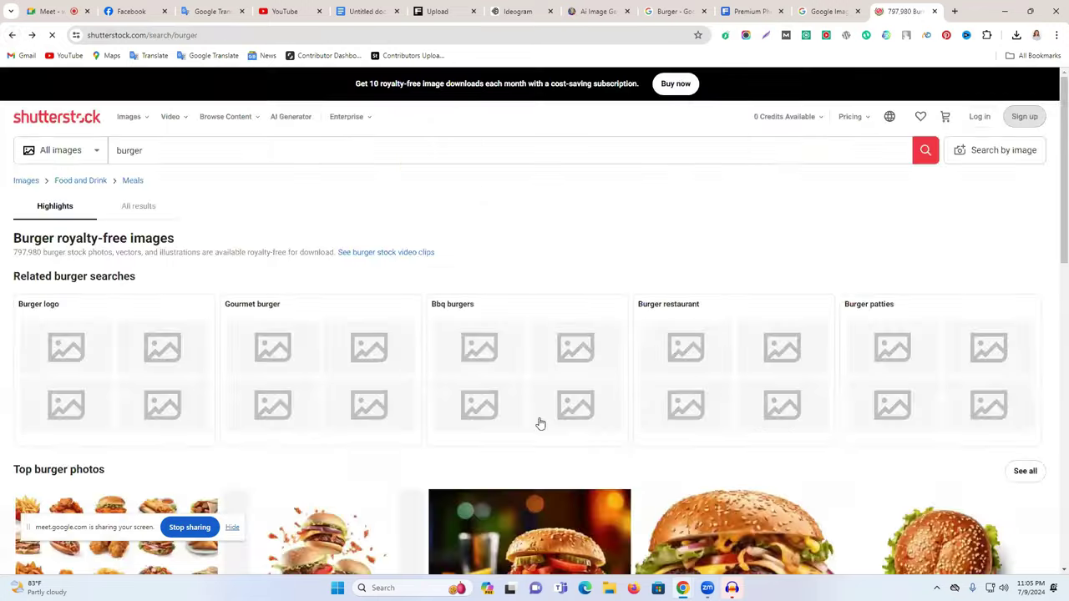
Open the top burger photo with fries on a wooden board and copy its full photo description
scroll(540, 424, "down", 6)
scroll(802, 399, "down", 1)
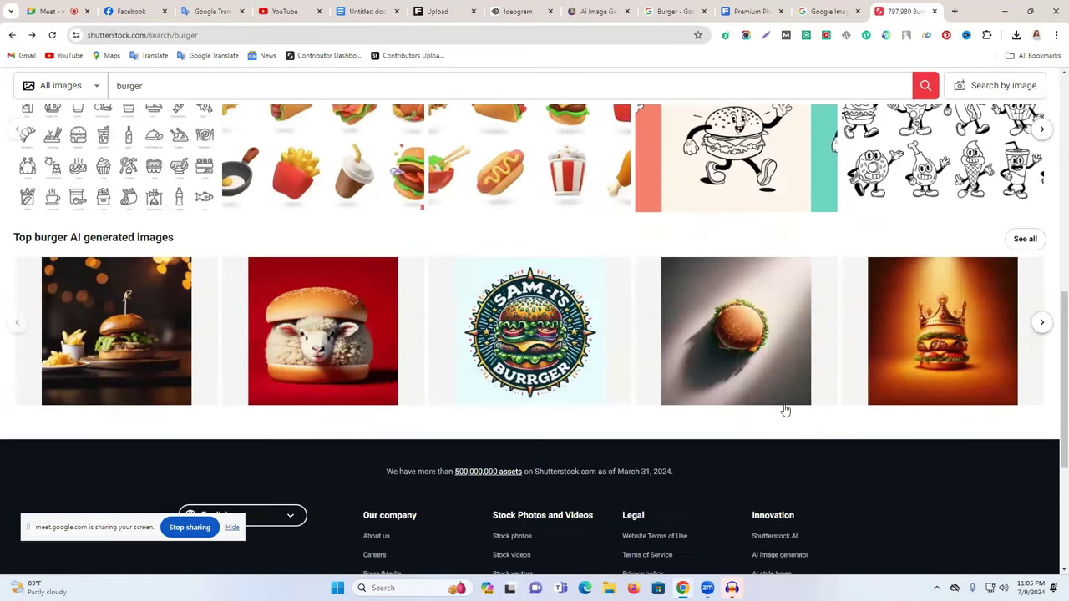
scroll(529, 353, "up", 5)
left_click(598, 358)
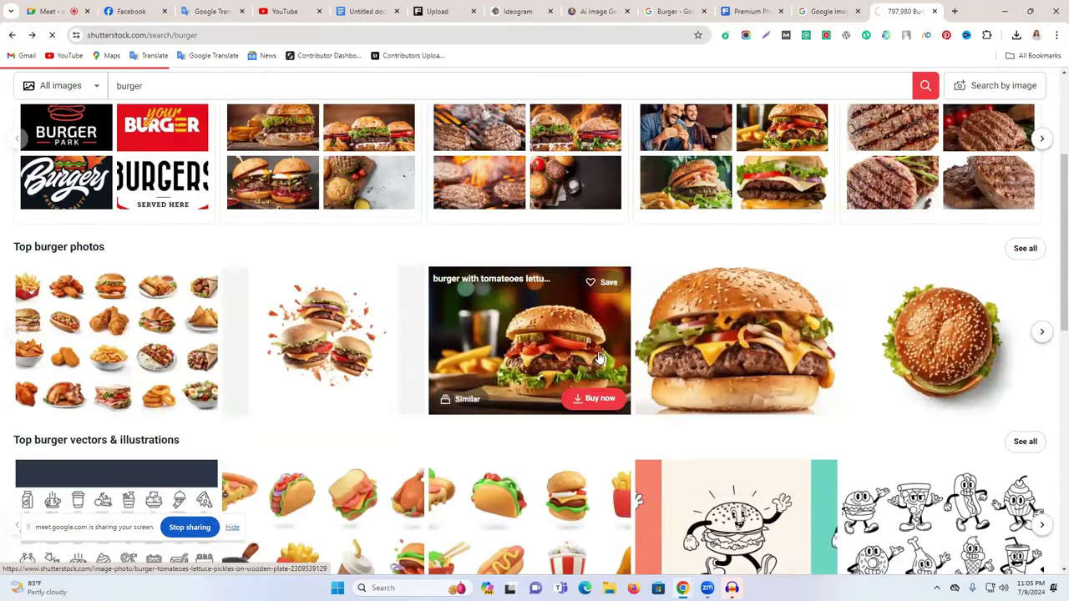
scroll(468, 365, "down", 1)
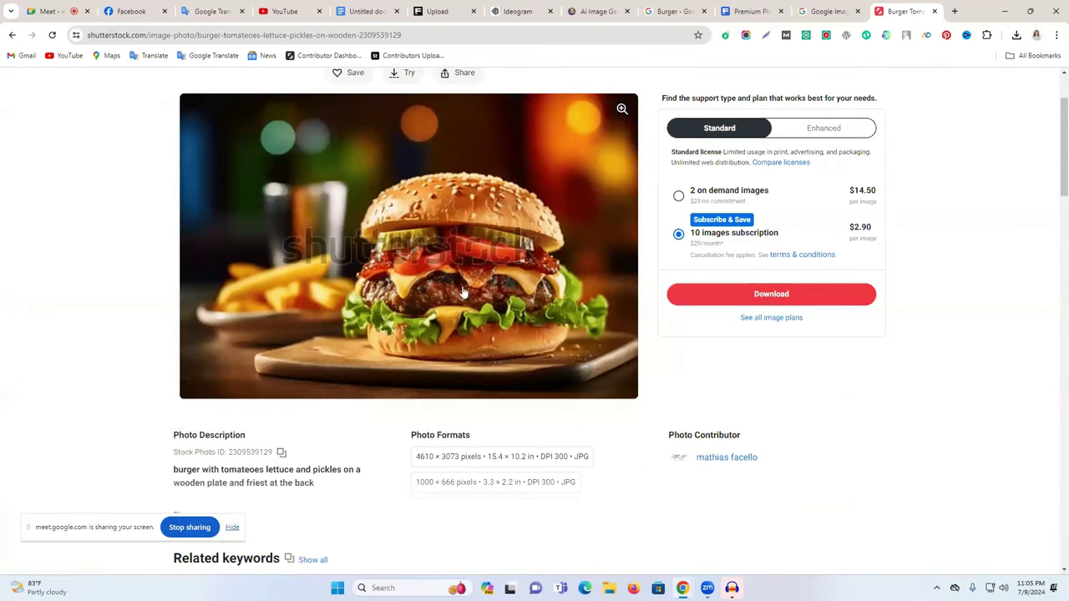
triple_click(270, 480)
key("ctrl+c")
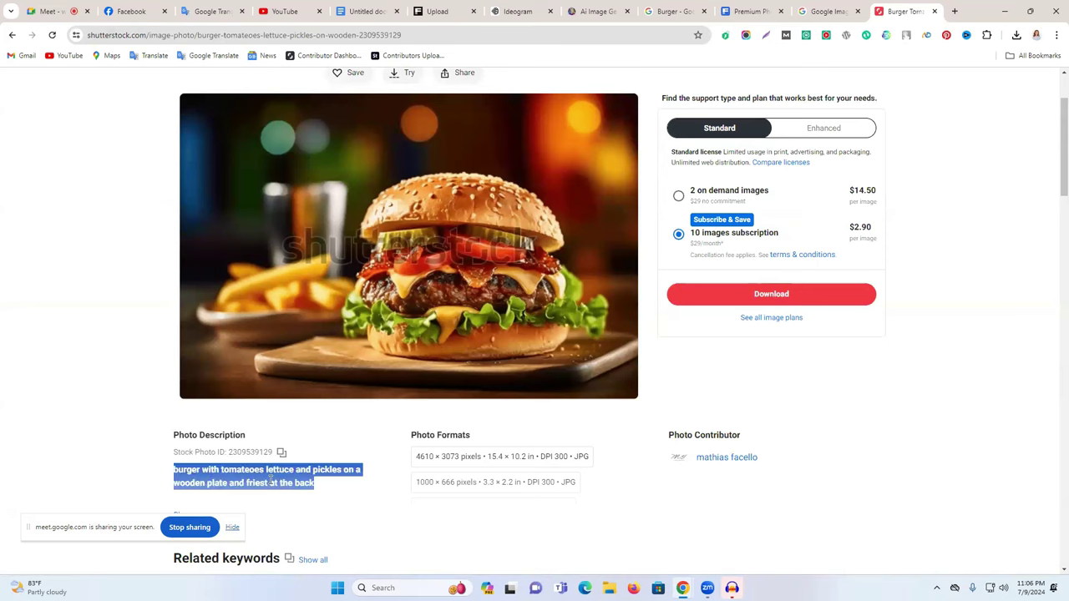
Open gemini.google.com in a new tab and submit the copied burger description followed by "rewrite" as the prompt
left_click(954, 11)
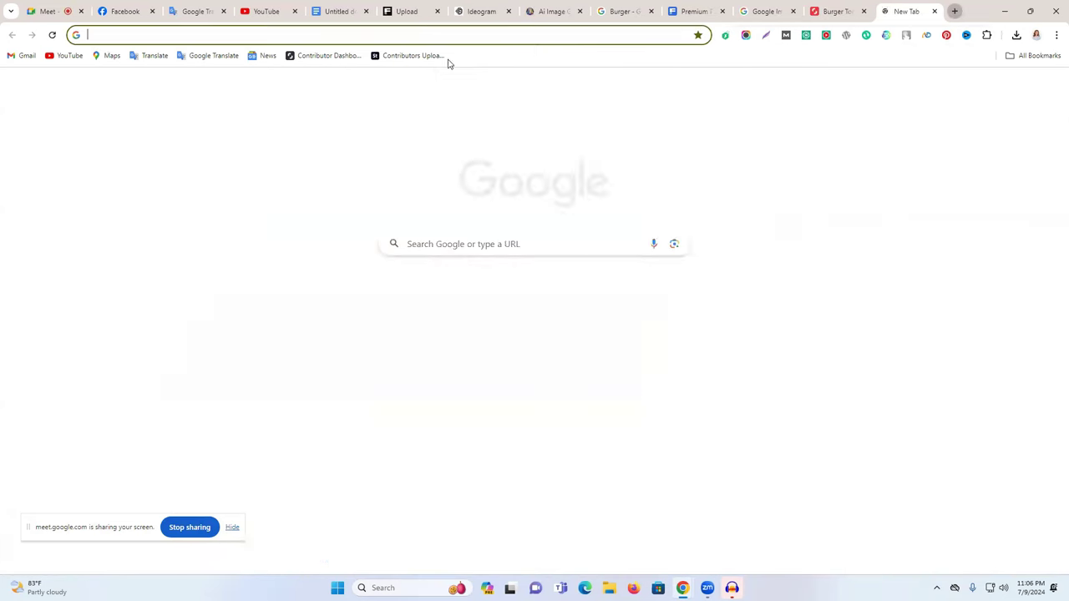
left_click(422, 30)
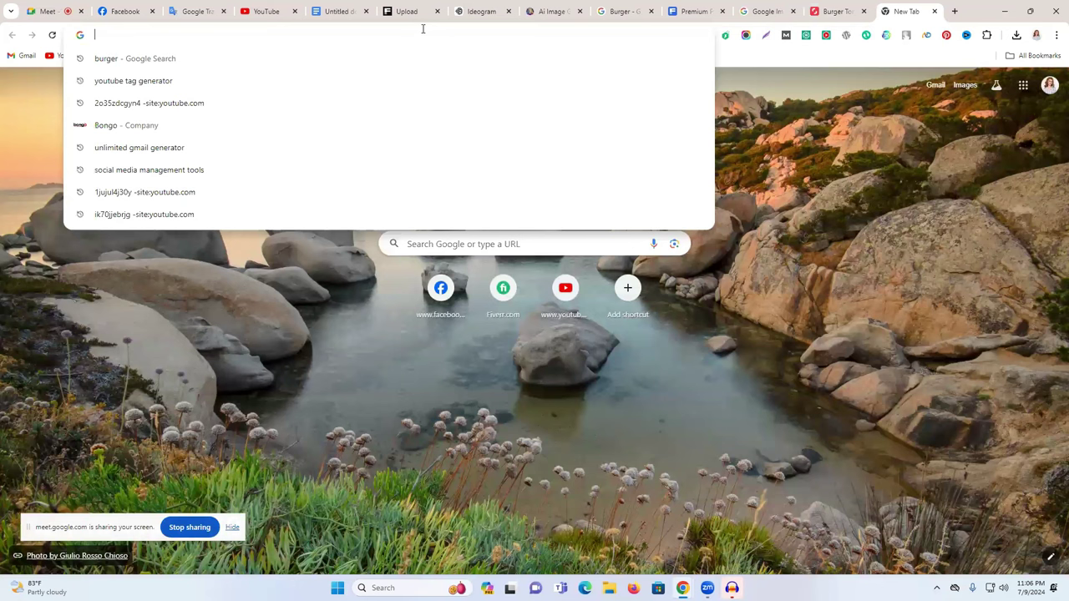
type("gemini.google.com")
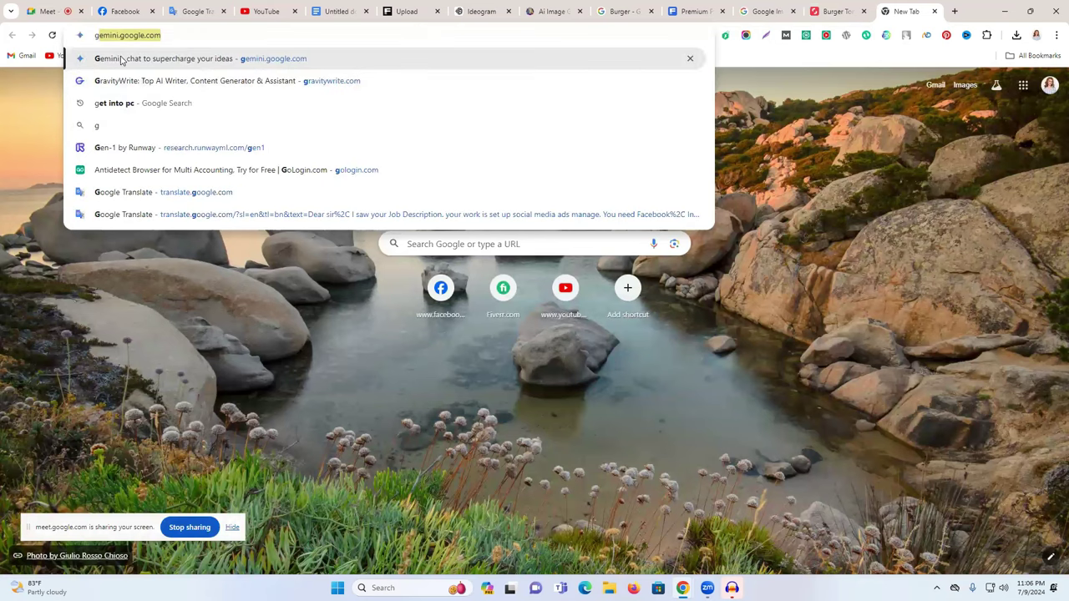
key("Return")
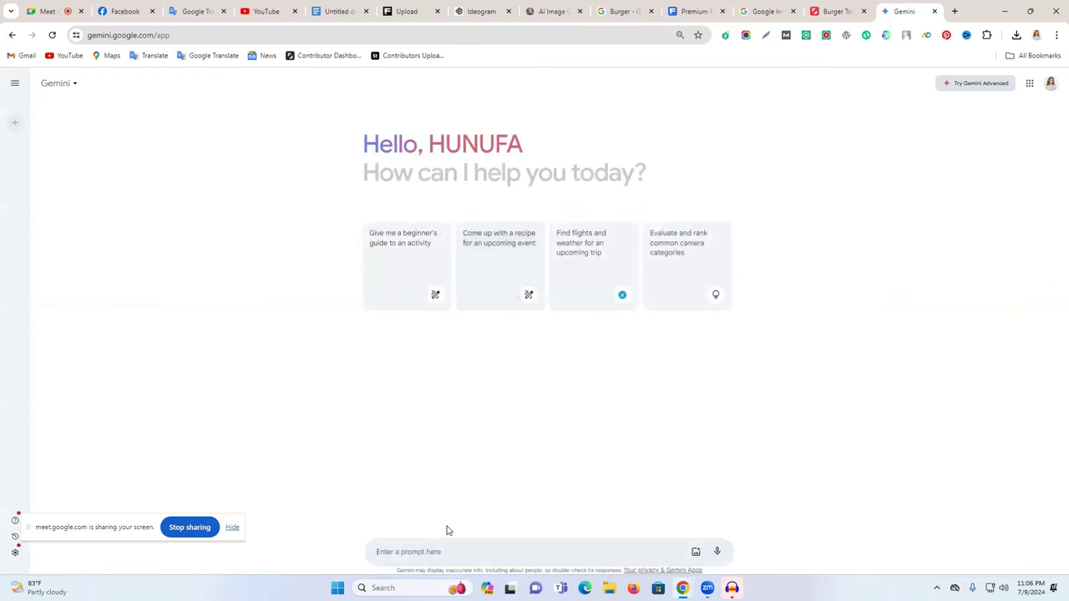
key("ctrl+v")
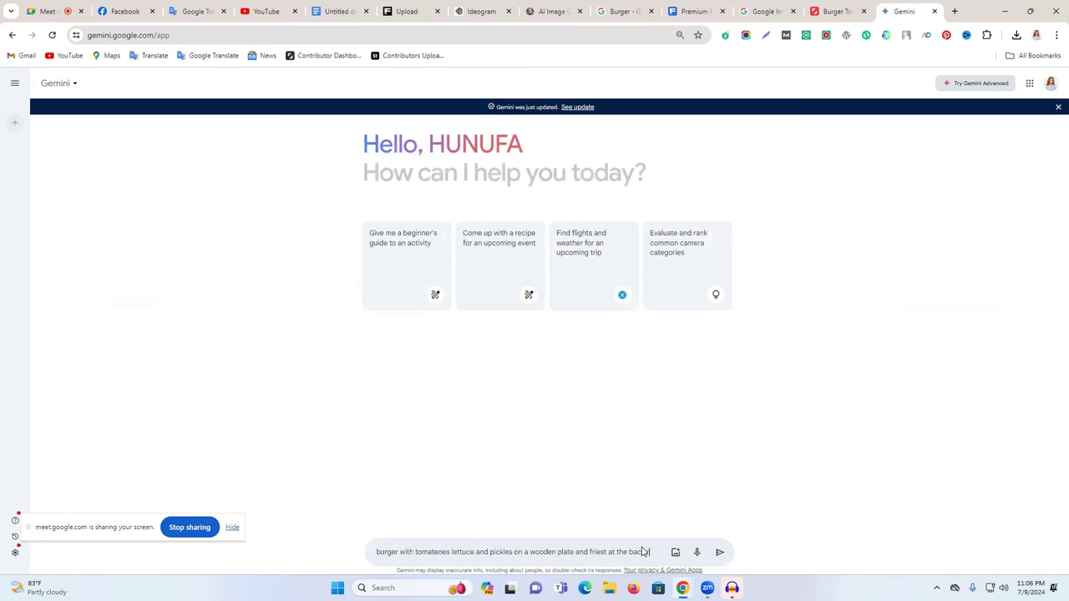
type("write")
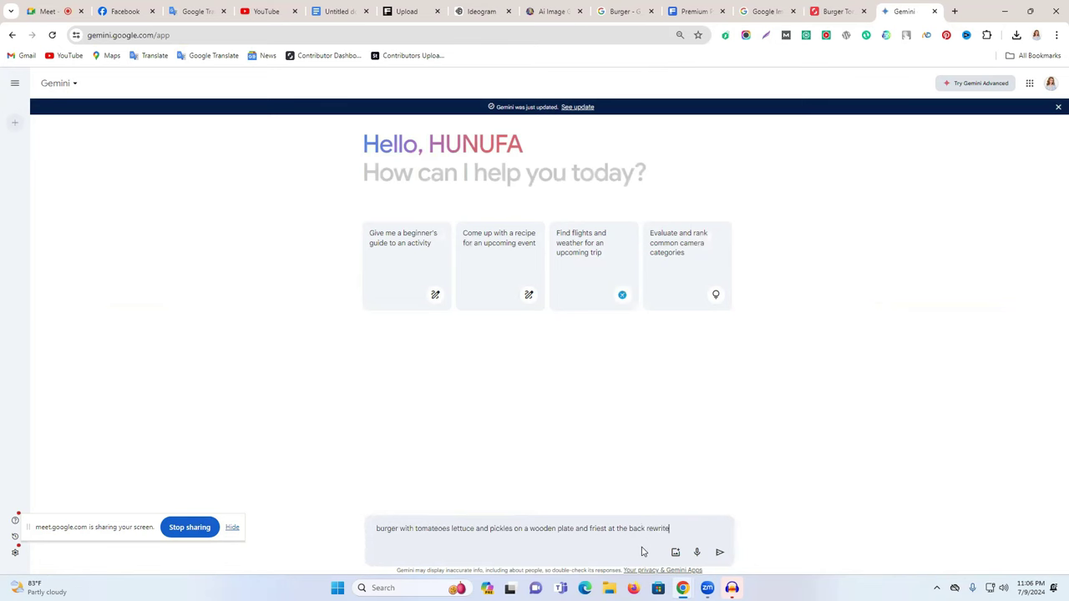
key("Return")
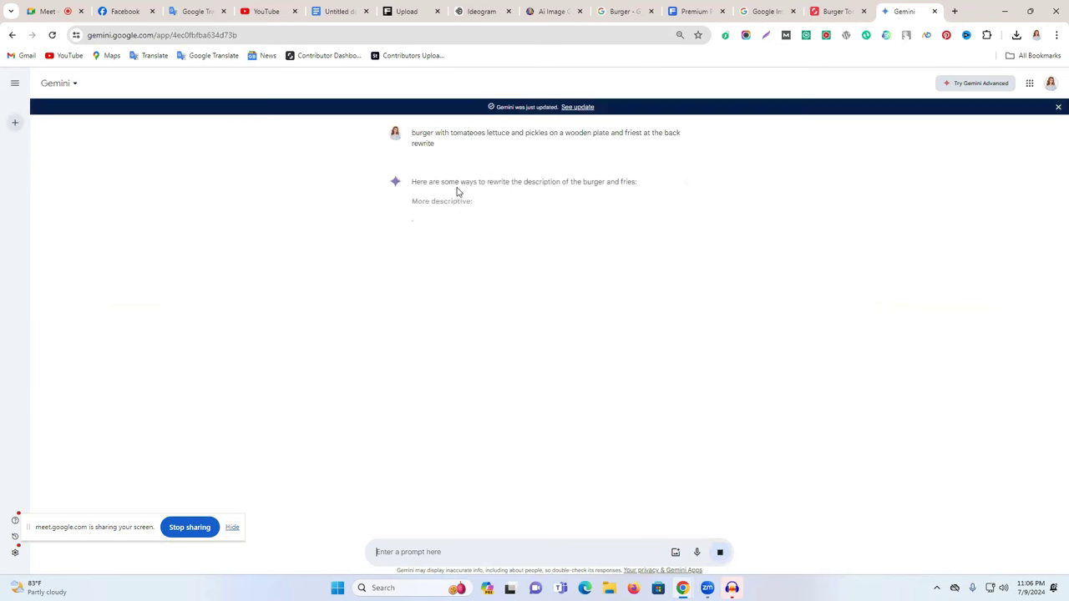
Compare Gemini's rewritten burger descriptions with the original prompt, then close the Gemini tab
left_click_drag(577, 247, 561, 198)
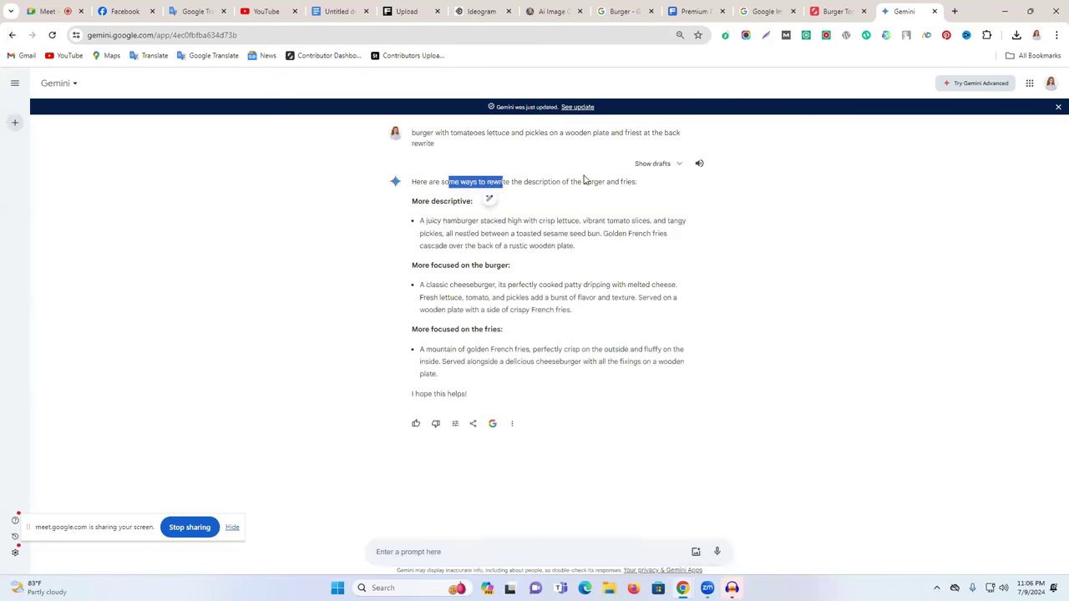
left_click_drag(411, 136, 536, 145)
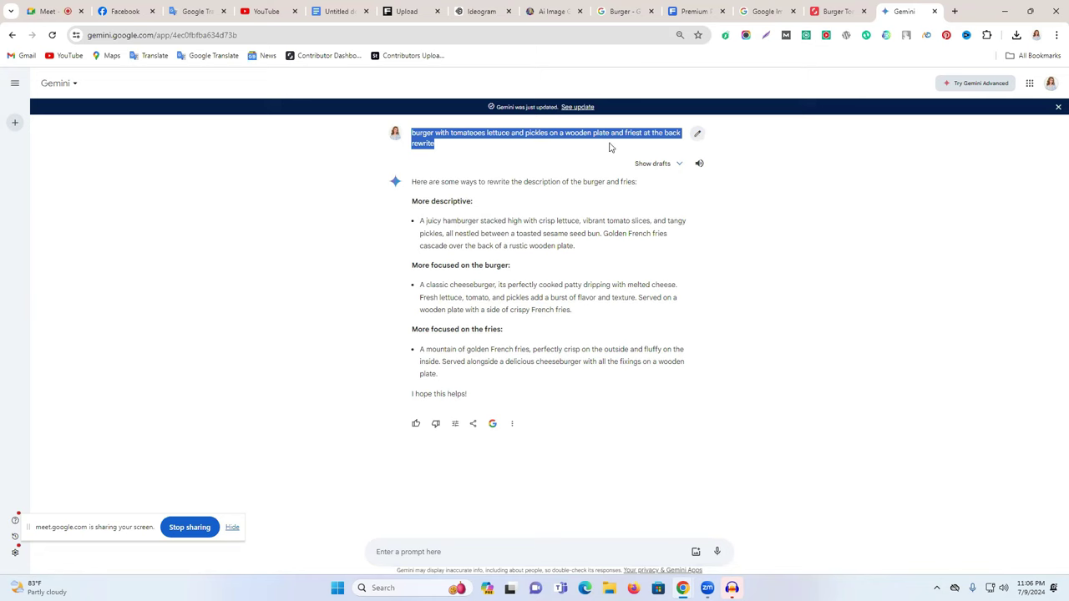
left_click(936, 12)
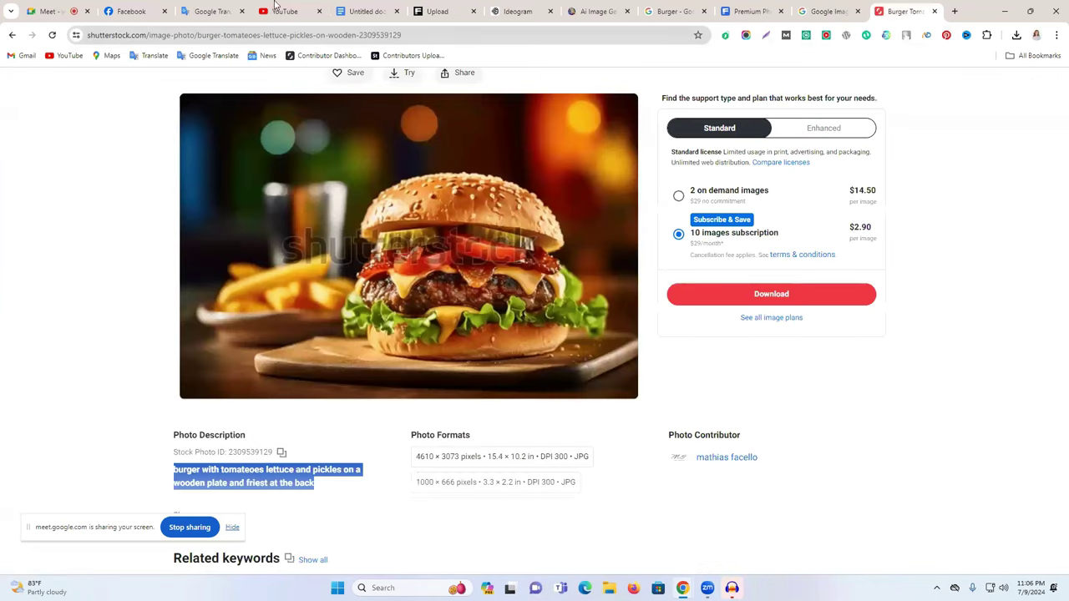
Check the Diet list in the topics document, then reload the Freepik Contributor upload page and select the second burger image
left_click(366, 11)
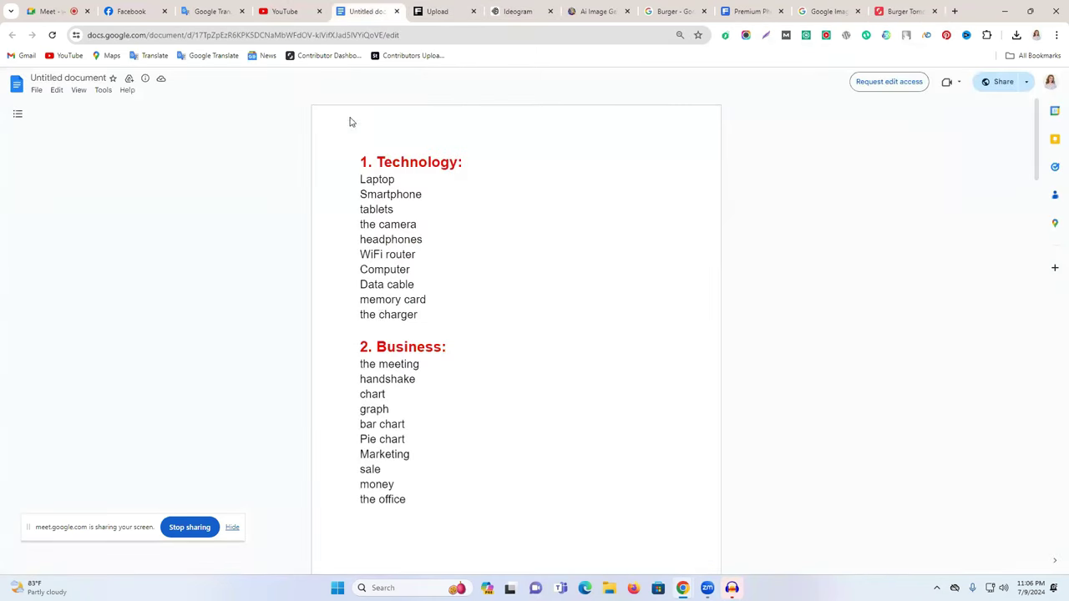
scroll(403, 443, "down", 6)
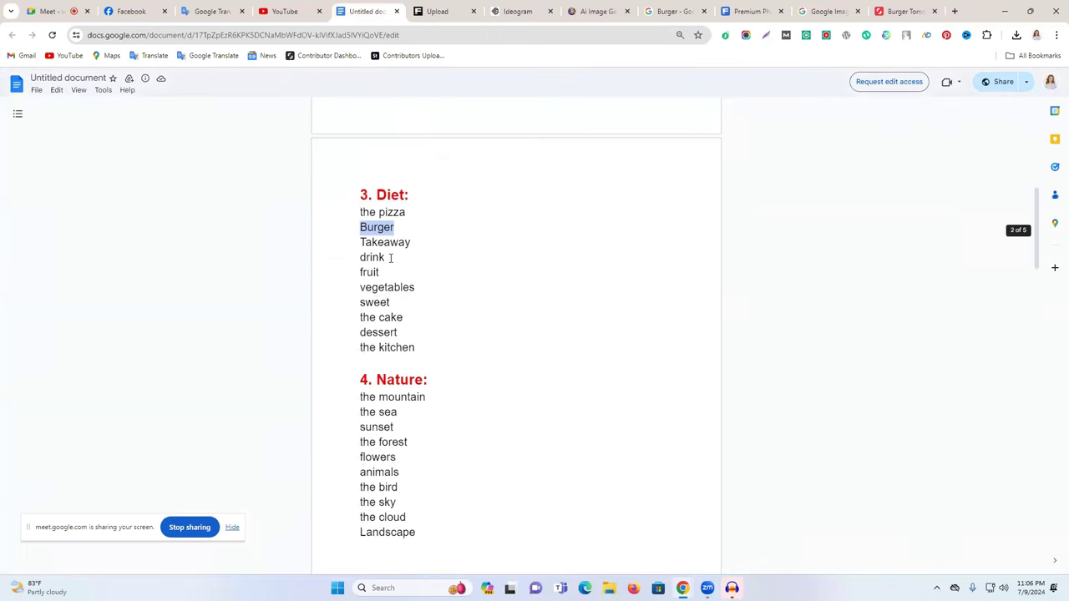
left_click(481, 6)
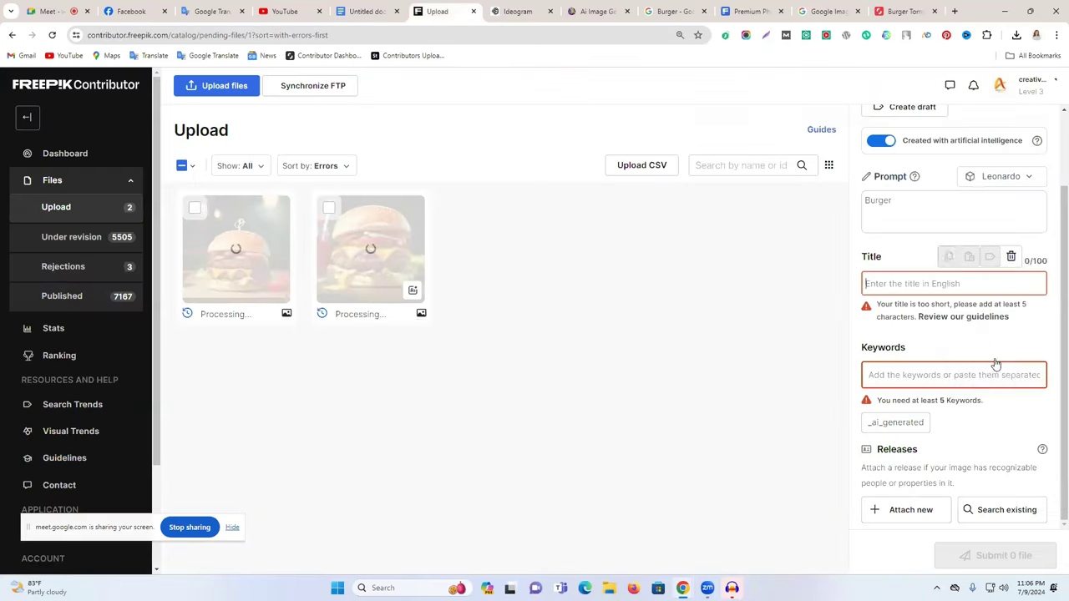
key("F5")
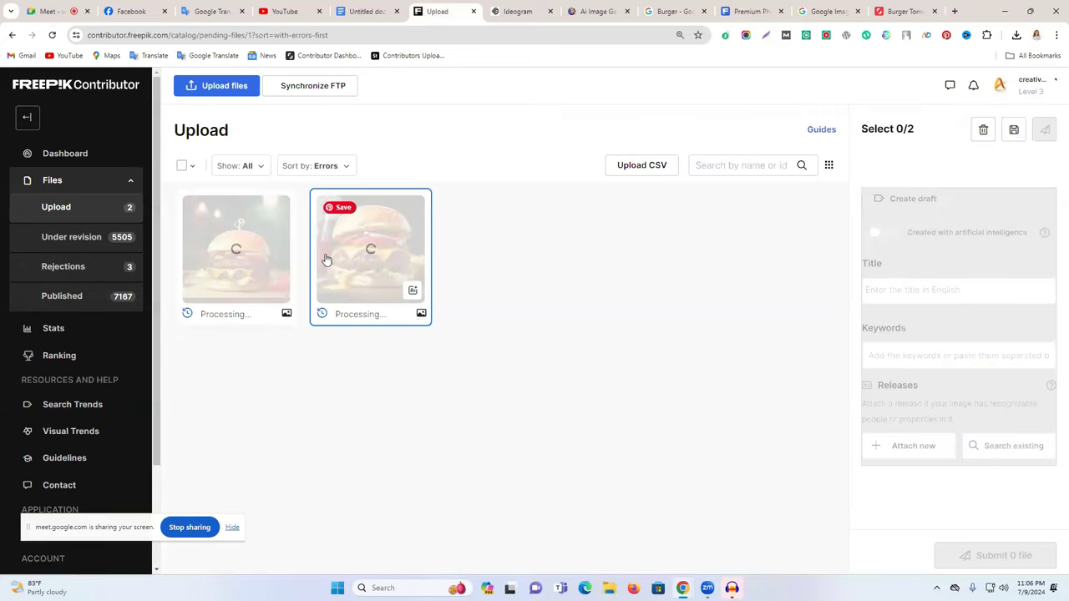
left_click(344, 248)
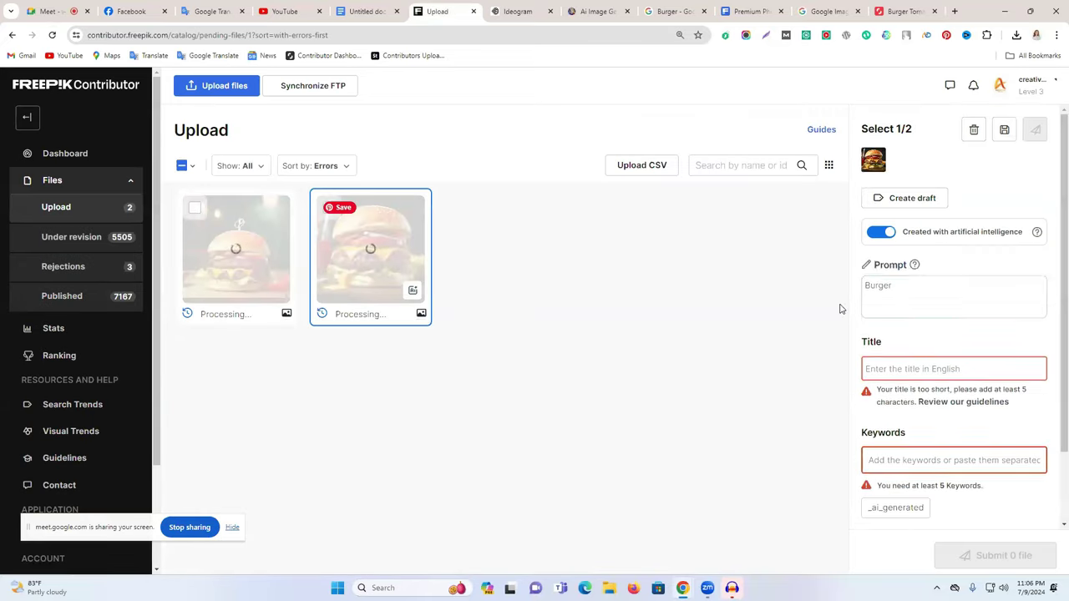
Set the second burger image's base model to Leonardo and its title to "Burger Generate By Ai", copied from Google Translate
type("Burger")
double_click(889, 373)
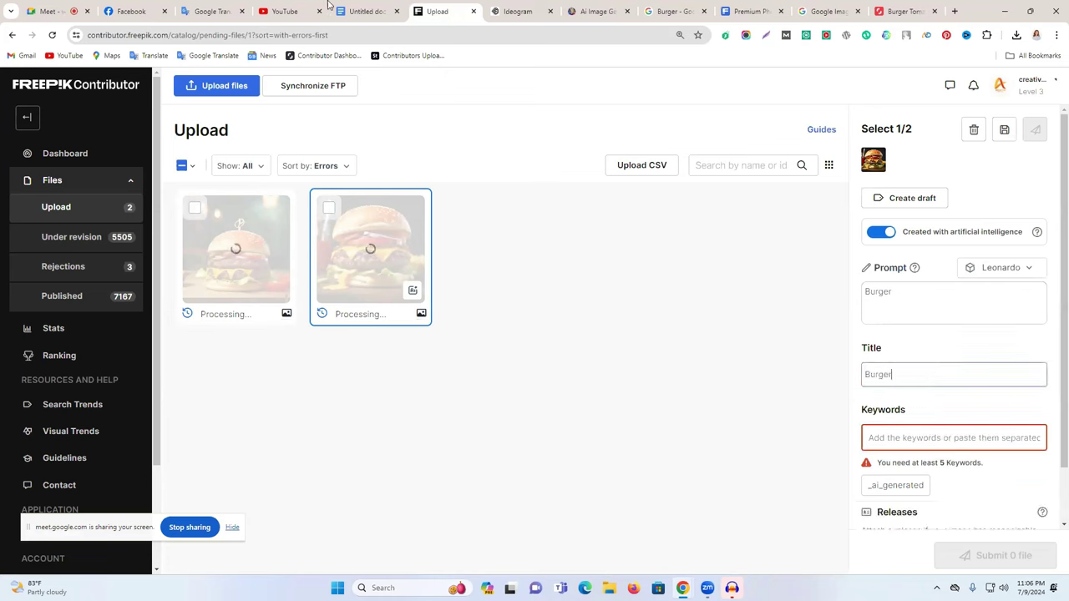
left_click(208, 11)
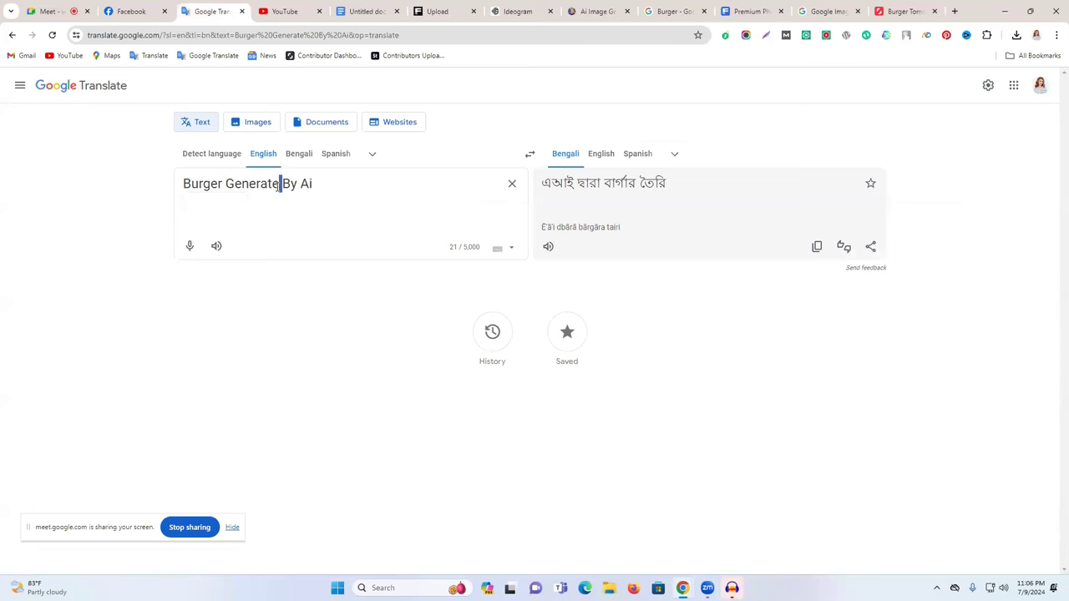
triple_click(278, 185)
key("ctrl+c")
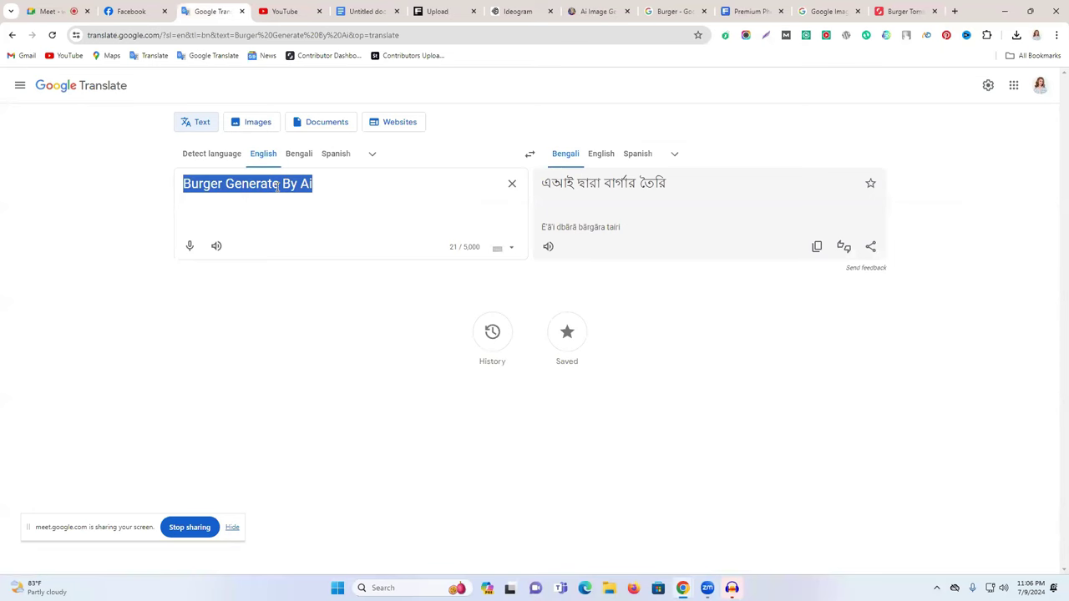
left_click(430, 11)
double_click(890, 372)
key("ctrl+v")
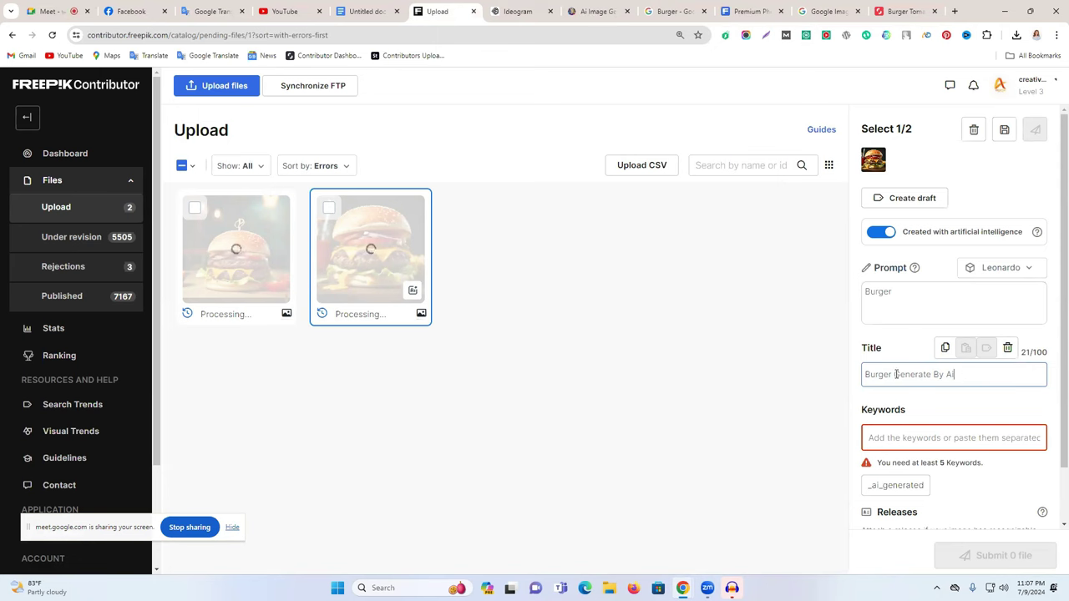
Remove "Generate By Ai" from the image title and undo that removal
left_click_drag(896, 374, 1021, 374)
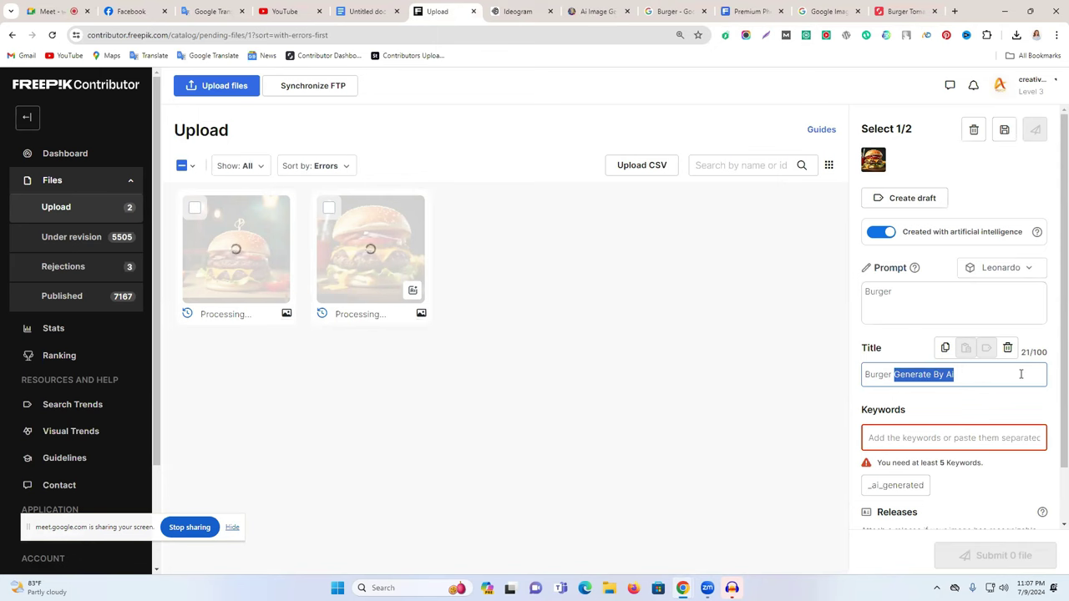
key("BackSpace")
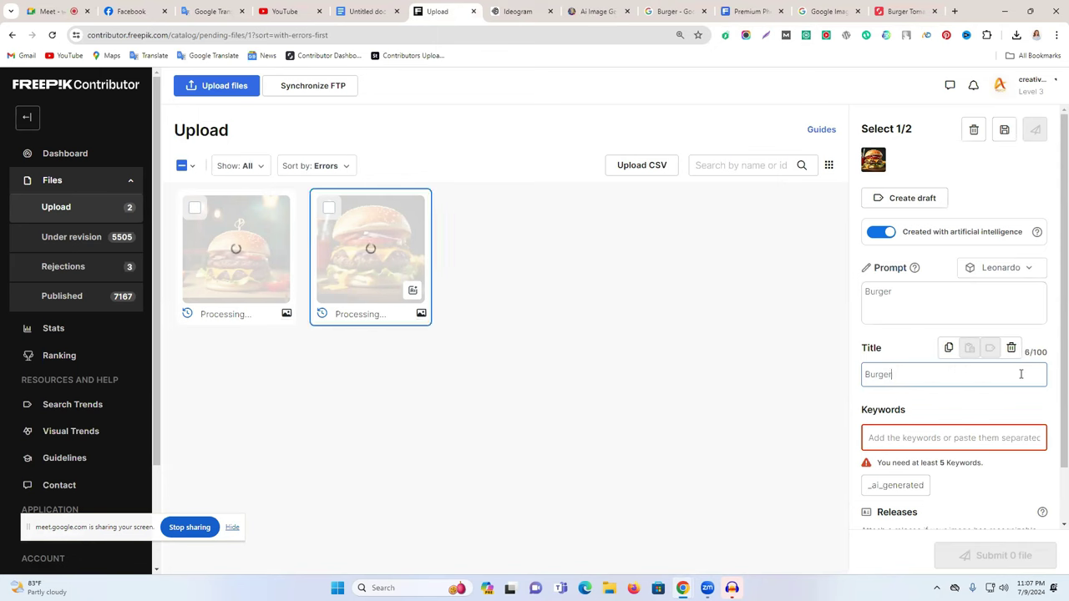
key("ctrl+z")
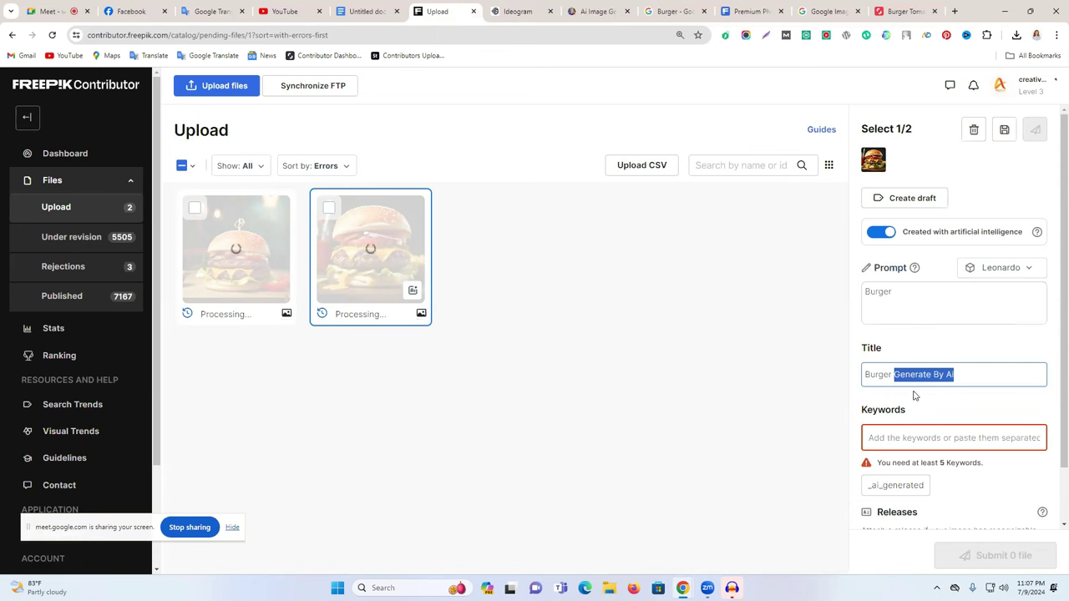
Copy the related keywords from the Shutterstock burger photo page and paste them as the Freepik image's keywords
left_click(916, 443)
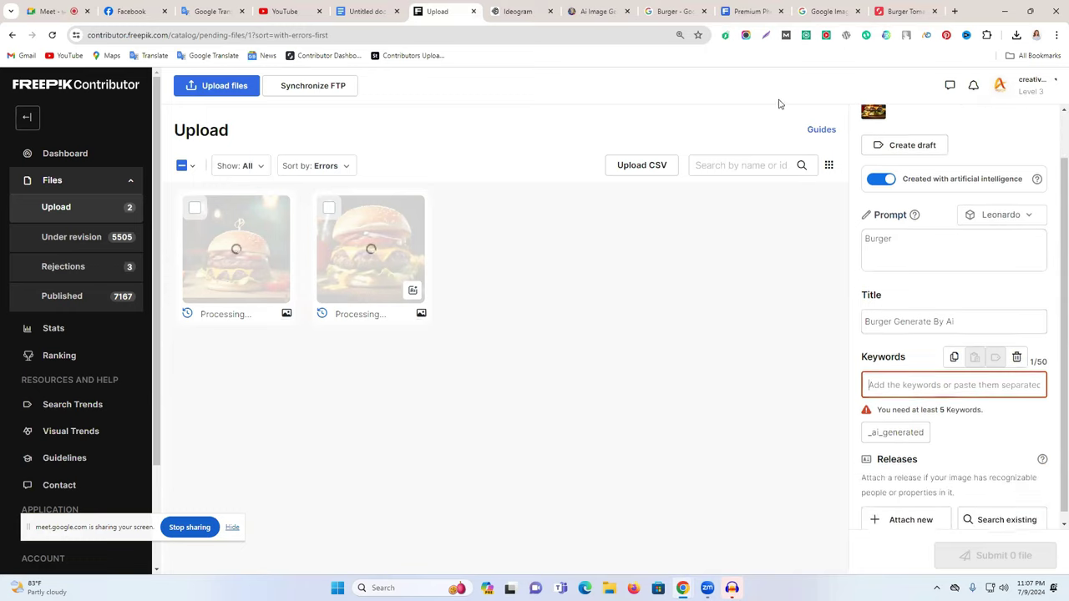
left_click(890, 7)
scroll(572, 456, "down", 2)
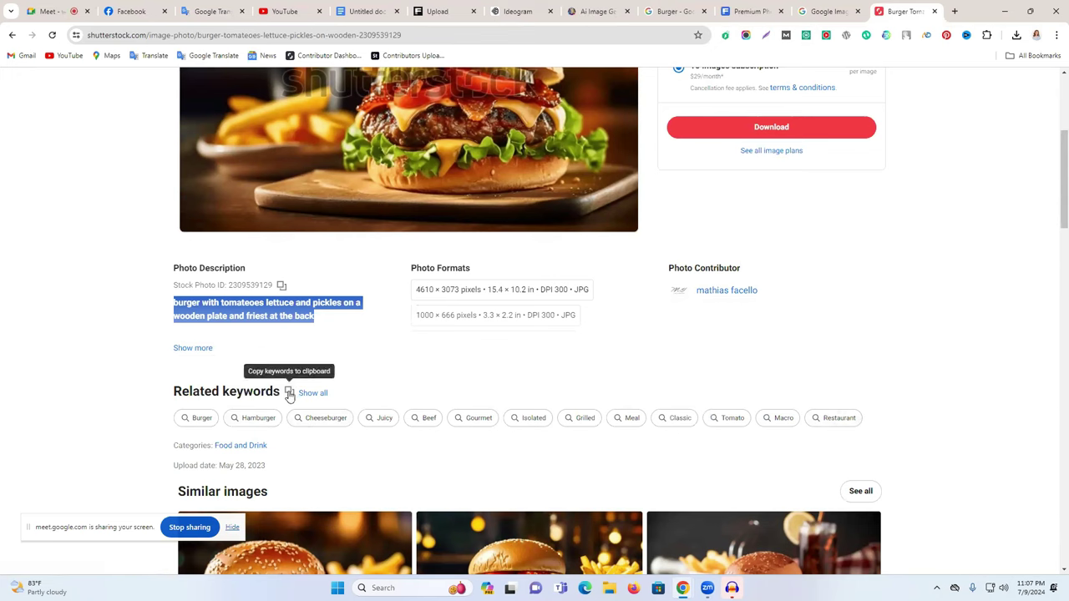
left_click(290, 392)
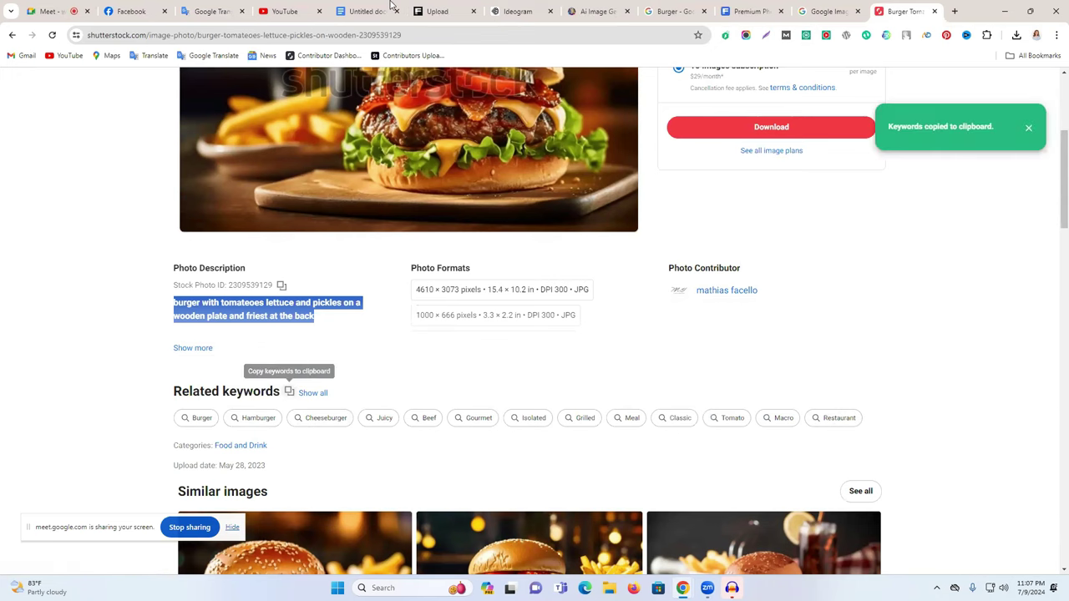
left_click(438, 10)
left_click(914, 374)
key("ctrl+v")
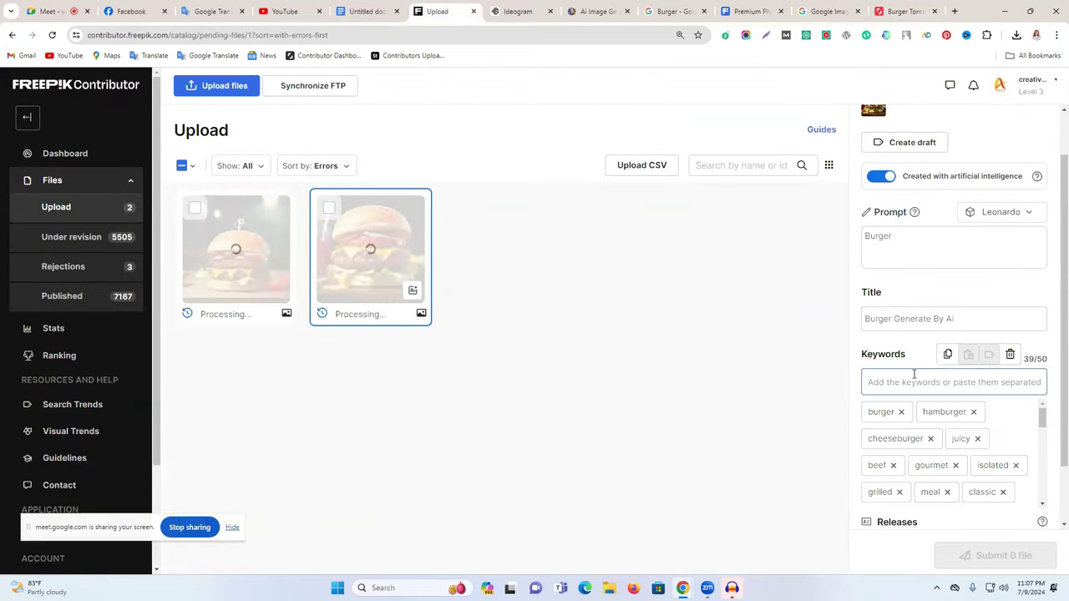
scroll(957, 452, "down", 8)
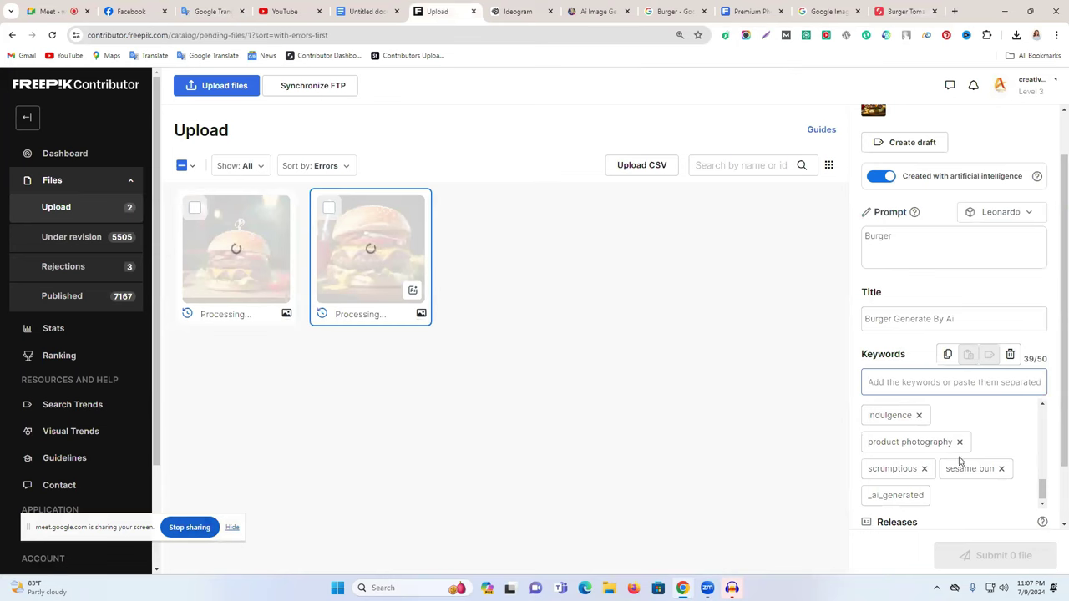
scroll(985, 398, "up", 10)
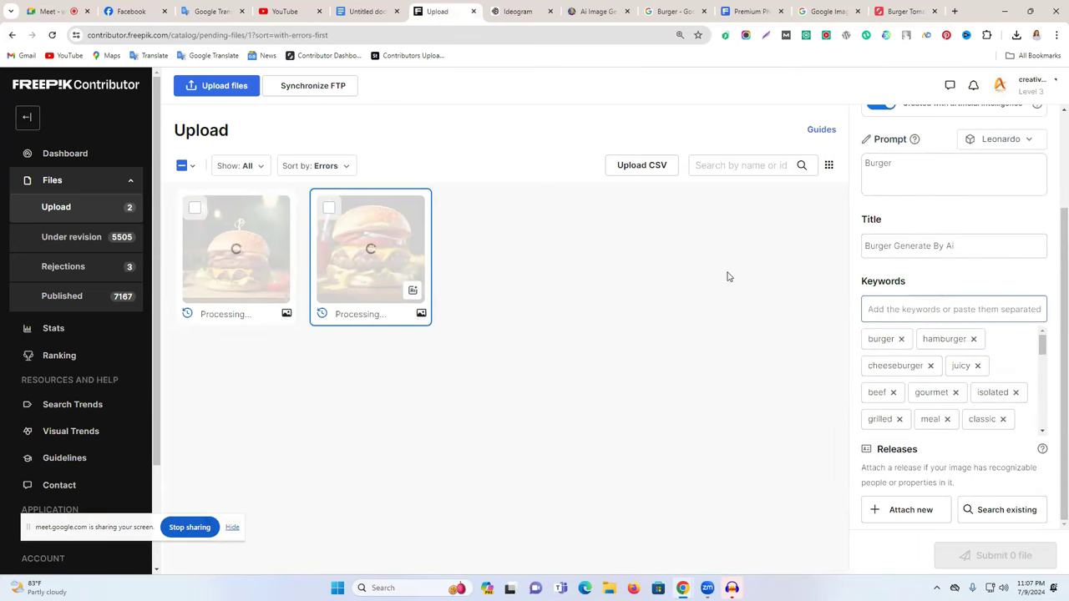
Open the bookmarked Microstock keyword tool in a new tab and search it for "Burger", copied from the topics document
left_click(955, 11)
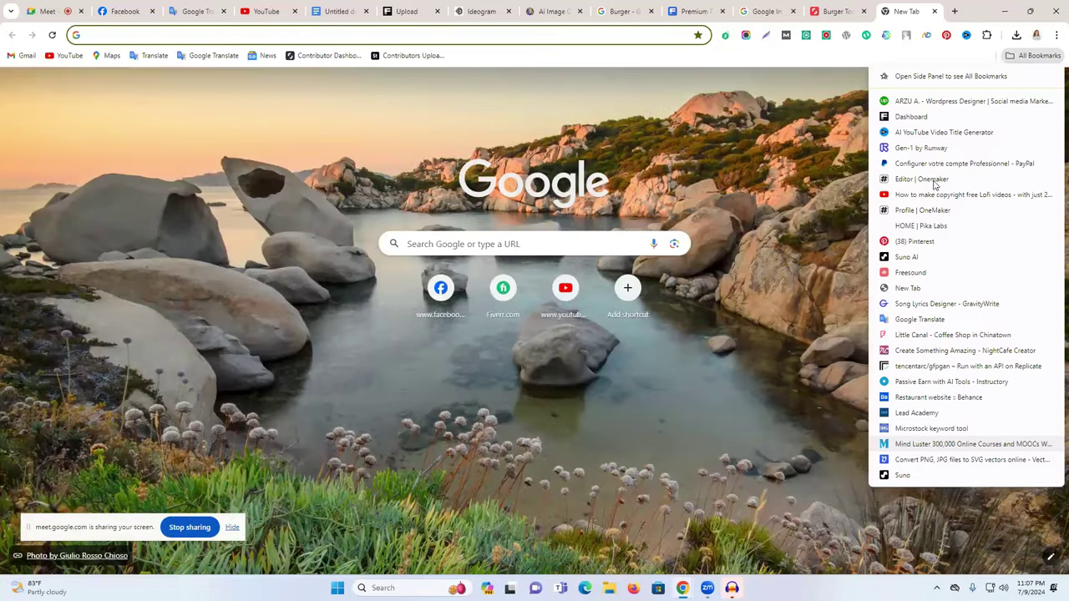
left_click(931, 428)
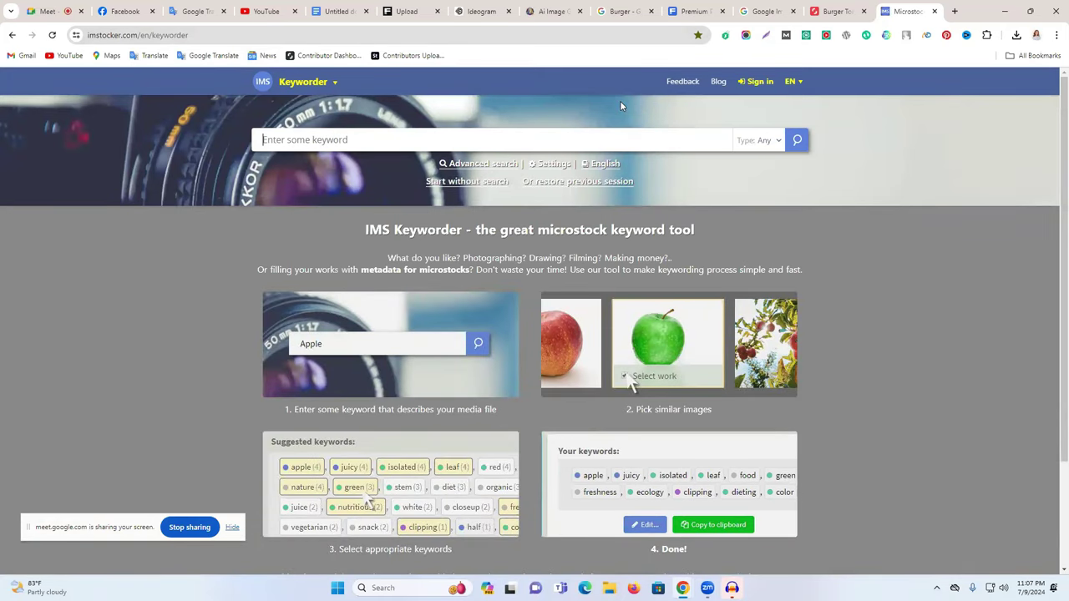
left_click(332, 10)
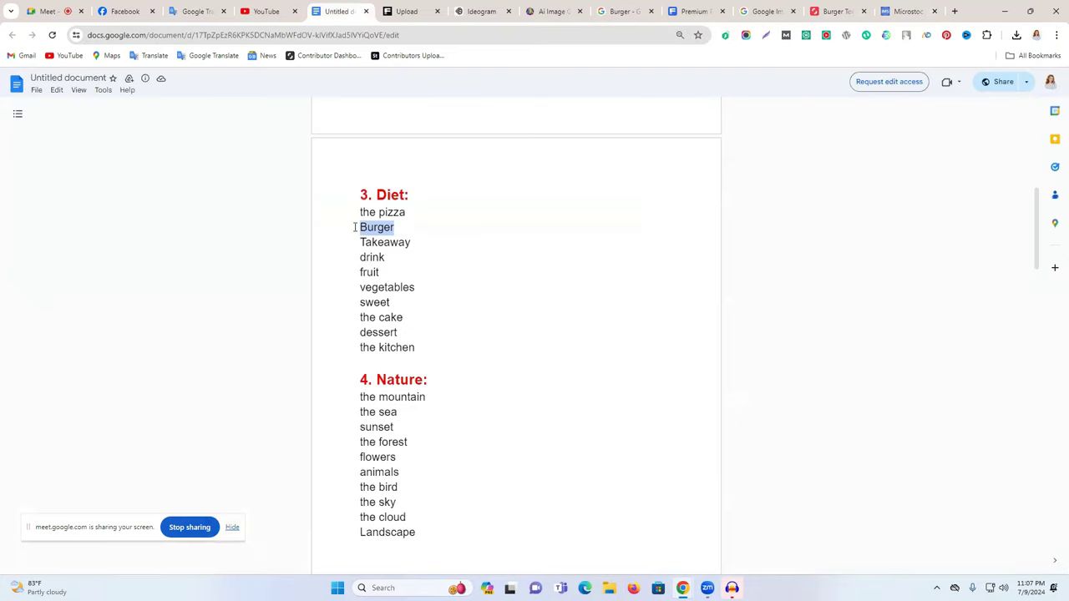
left_click(928, 8)
left_click(384, 140)
key("ctrl+v")
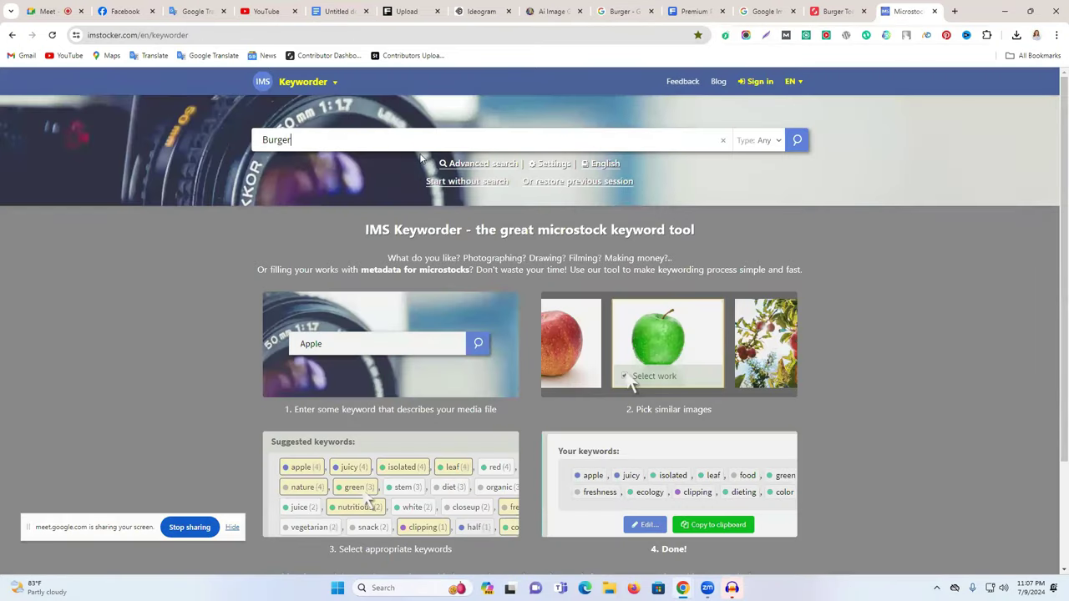
left_click(793, 142)
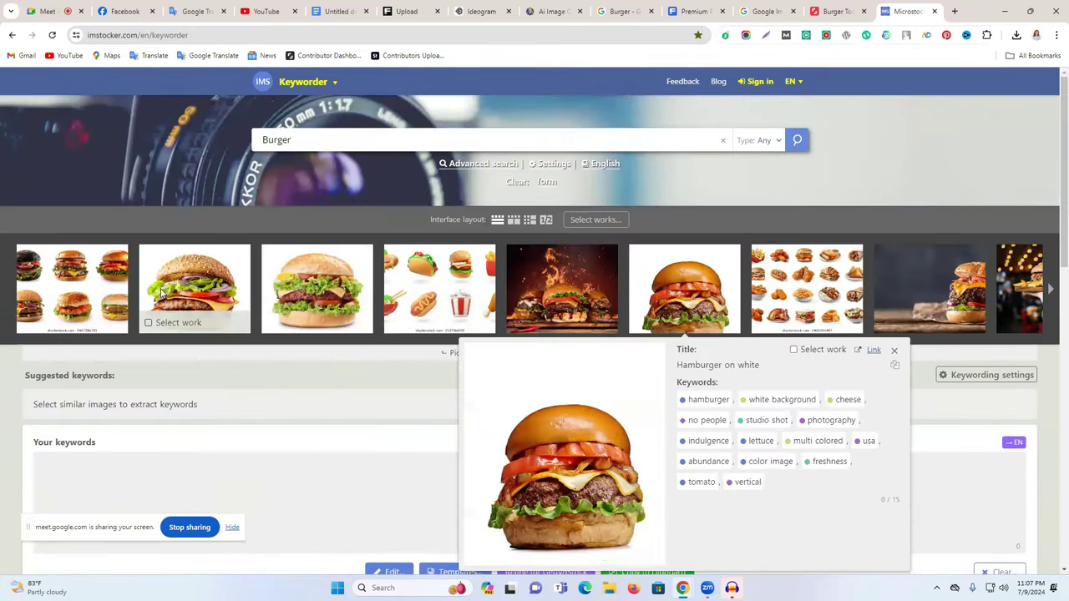
Pick the second burger image in the results, select up to 45 suggested keywords and copy them to the clipboard
left_click(201, 269)
scroll(582, 376, "down", 2)
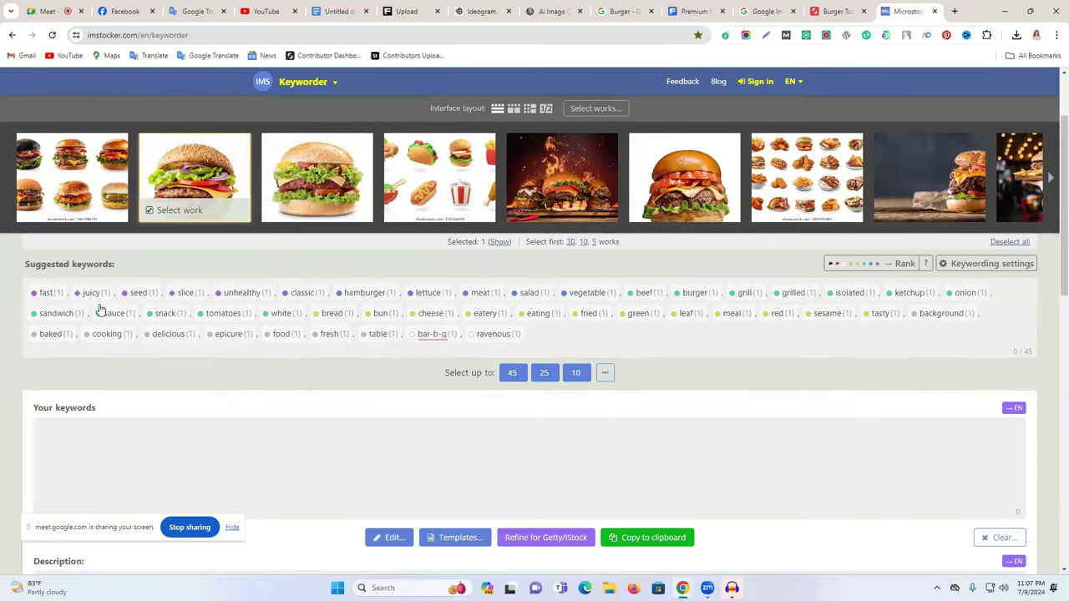
left_click(514, 374)
scroll(601, 418, "down", 4)
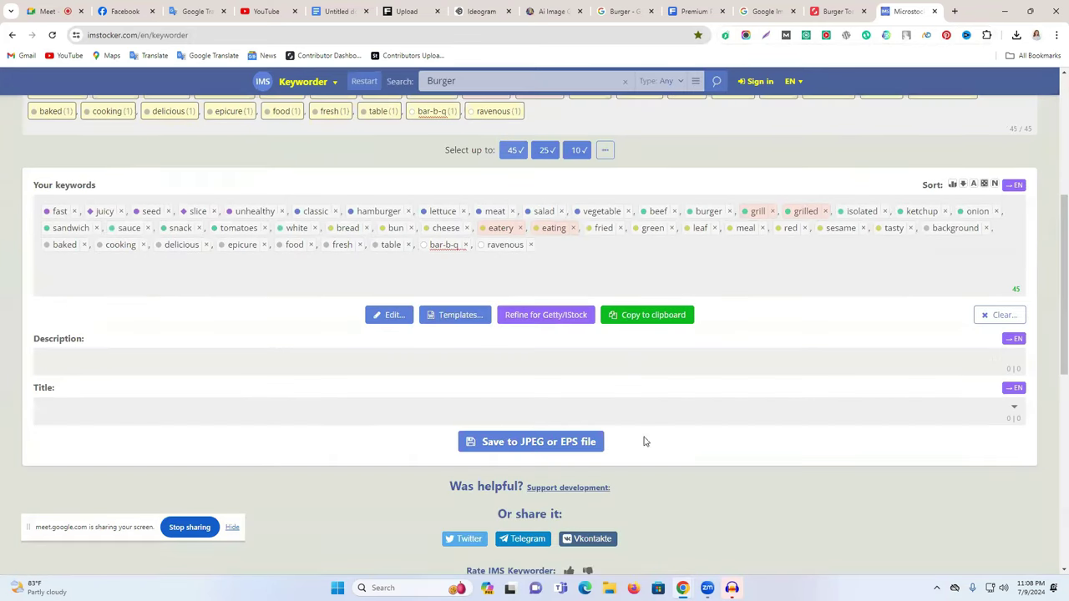
left_click(640, 320)
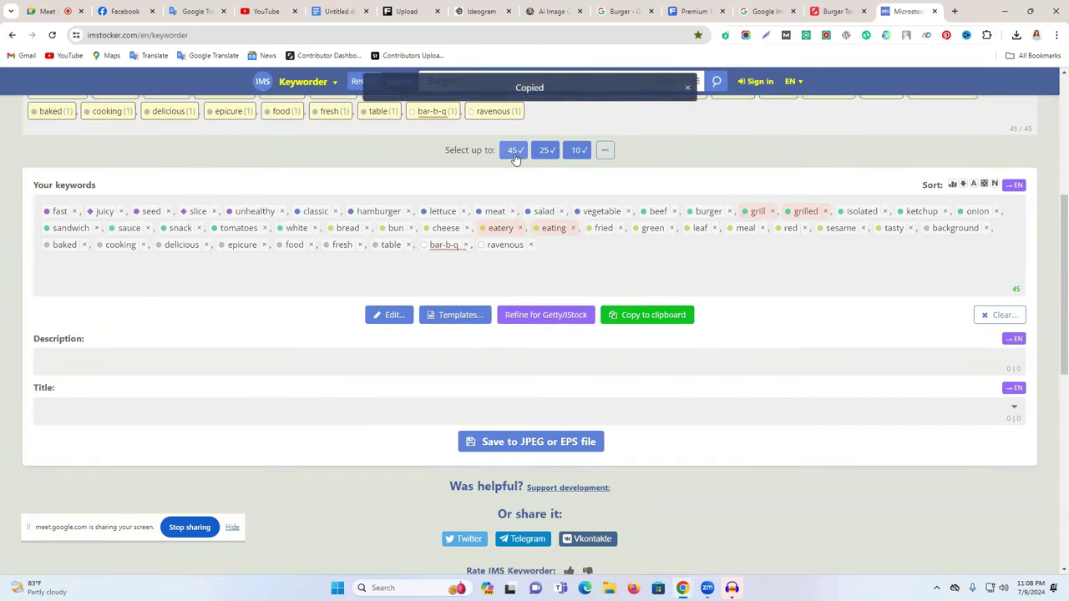
left_click(645, 320)
Return to the Freepik Contributor upload page and mark the first burger image as created with artificial intelligence
left_click(402, 10)
mouse_move(930, 320)
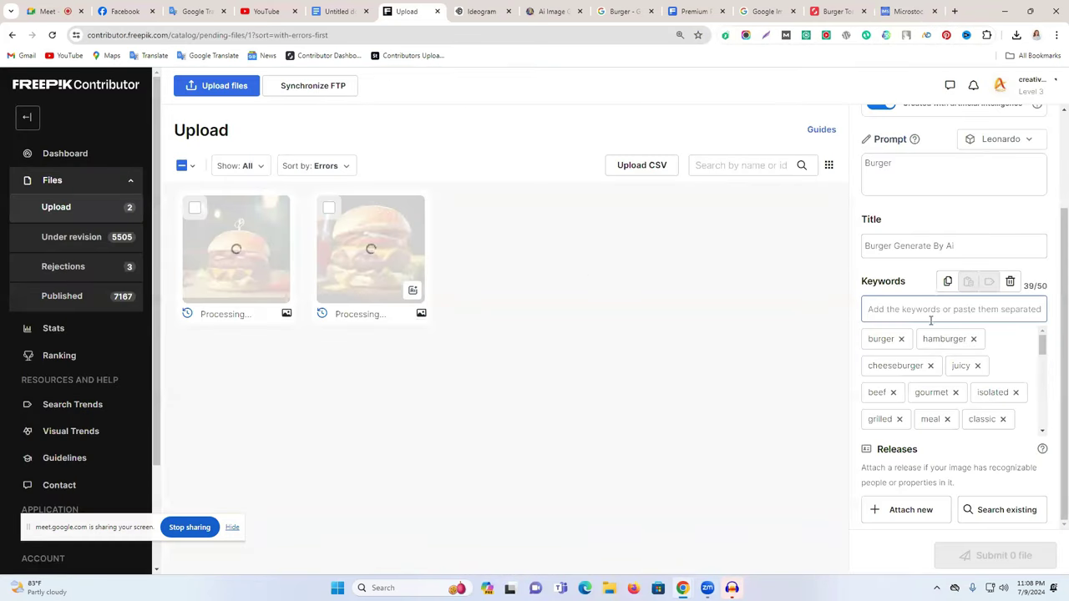
scroll(955, 337, "up", 2)
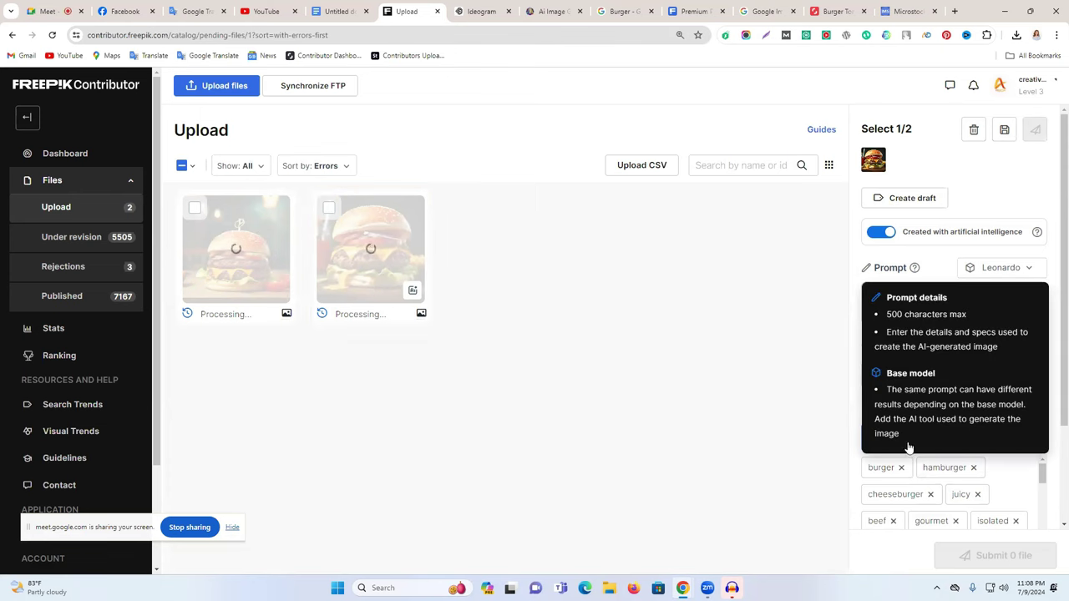
scroll(952, 367, "down", 10)
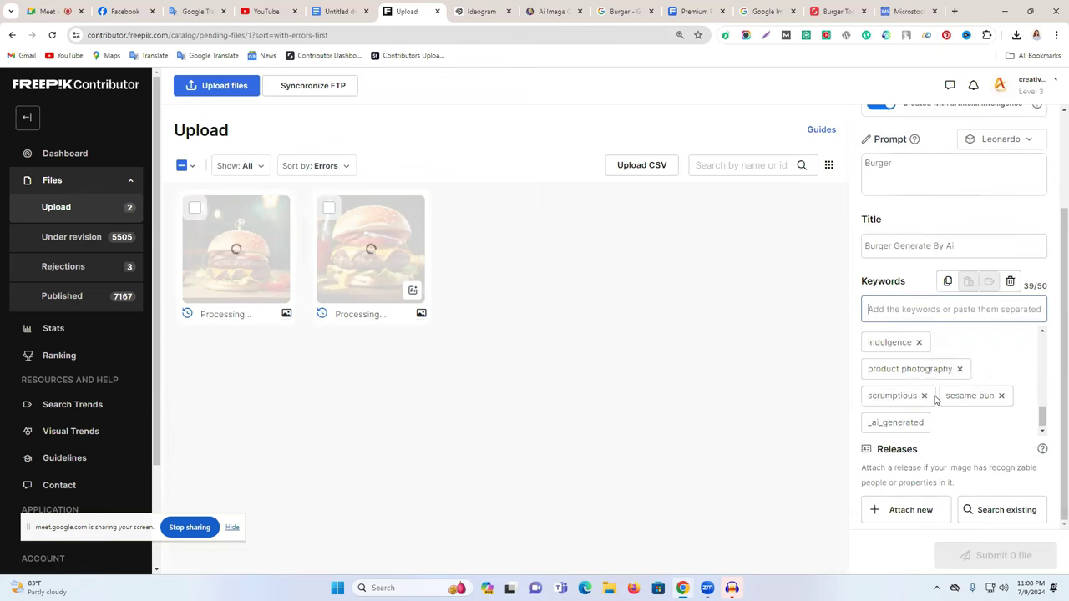
scroll(894, 393, "up", 10)
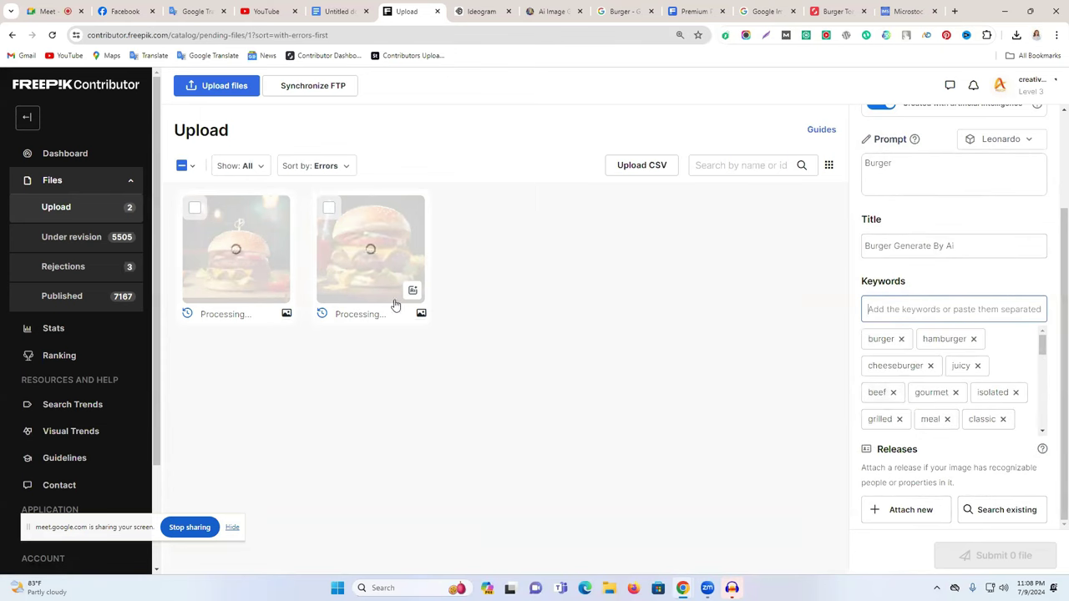
left_click(194, 208)
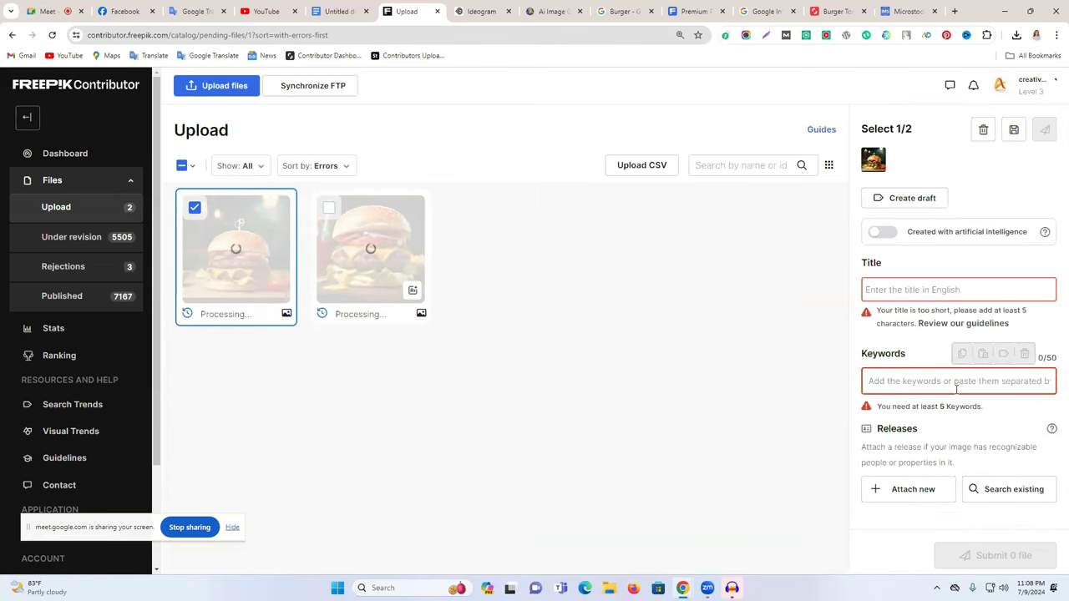
left_click(884, 234)
left_click(884, 234)
left_click(885, 237)
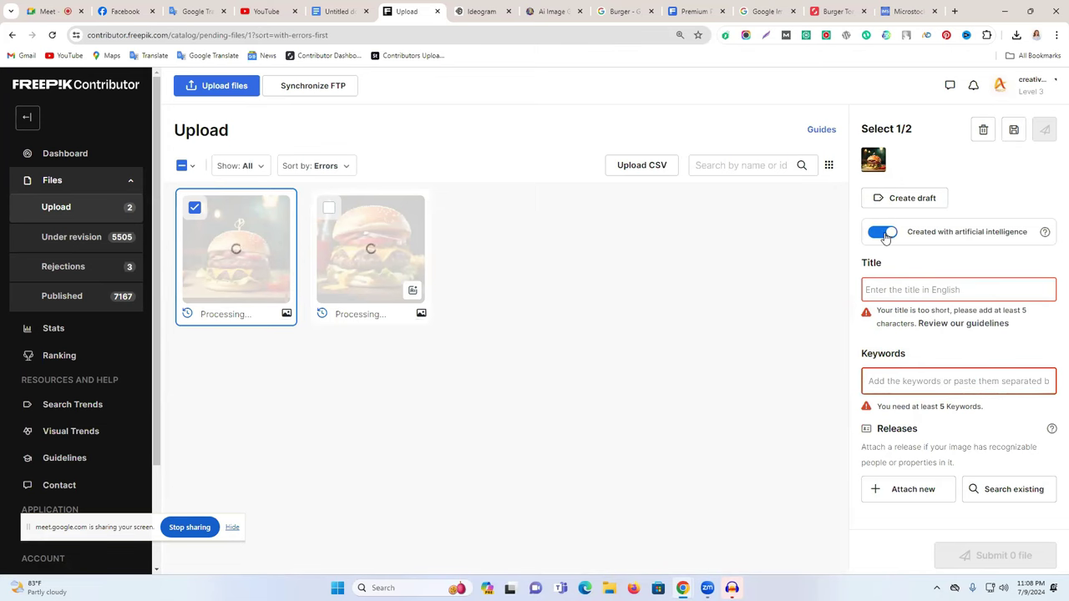
left_click(776, 304)
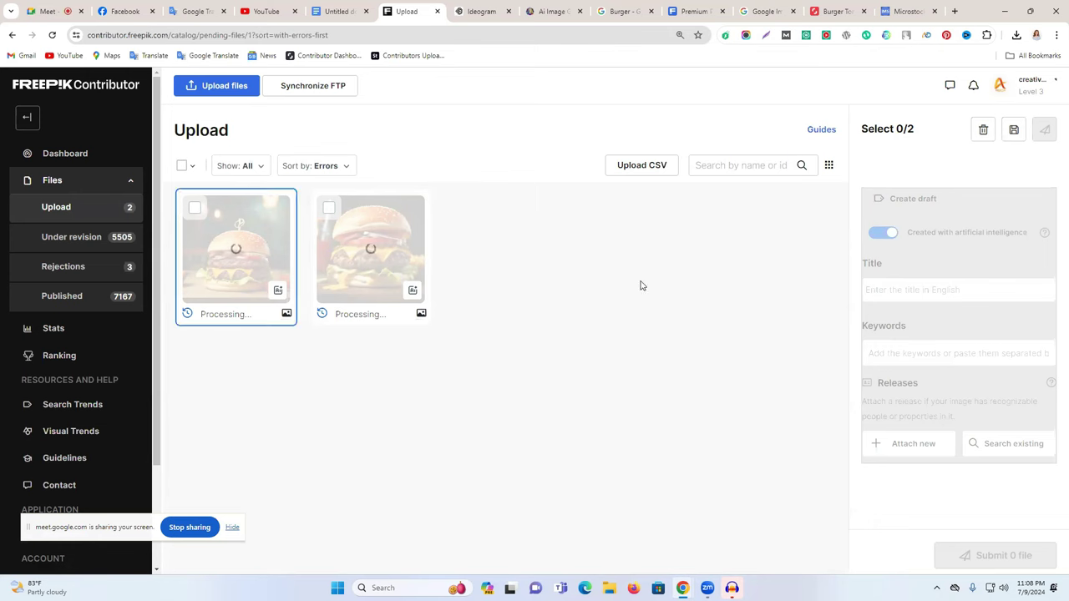
Select the second burger image and review its prompt, title, keywords and releases sections
left_click(331, 263)
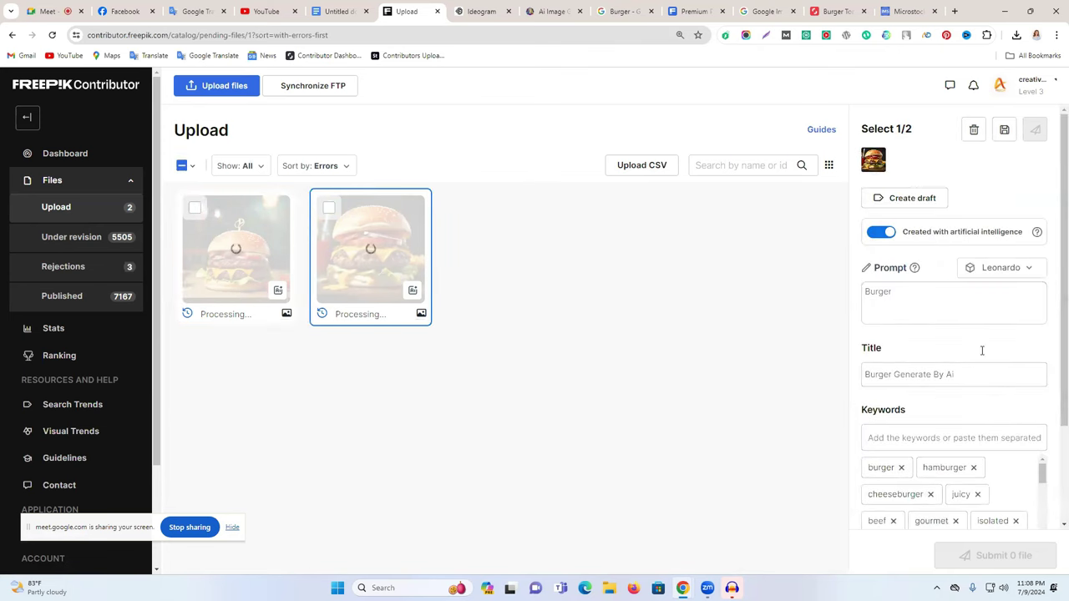
scroll(1052, 357, "down", 2)
scroll(990, 375, "down", 3)
scroll(952, 387, "down", 3)
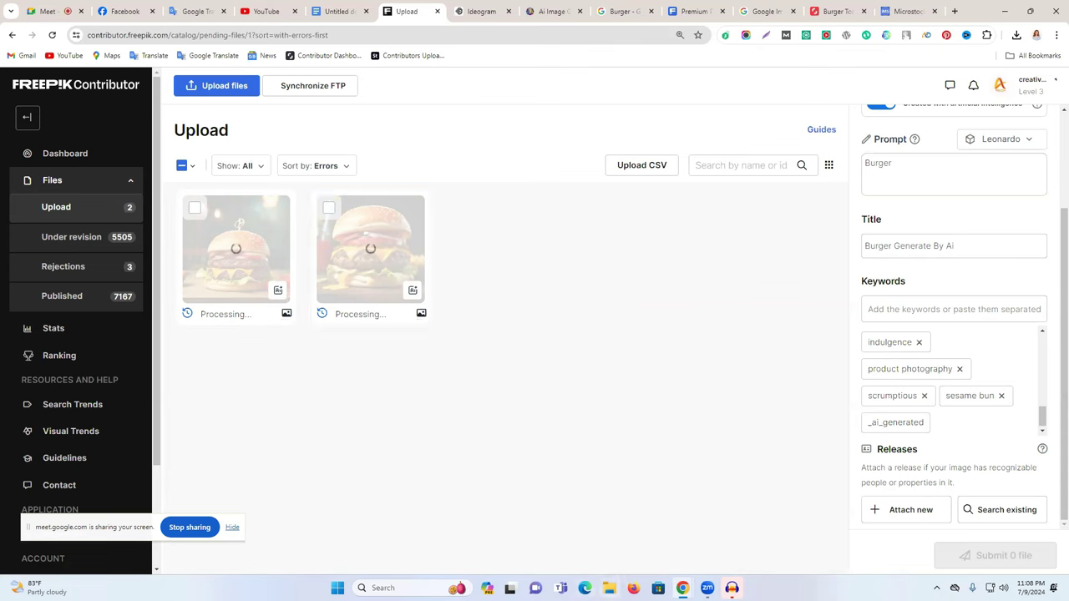
Switch to Microsoft Edge and open the Vecteezy Content Manager and the Adobe Stock contributor upload page in separate tabs
left_click(585, 588)
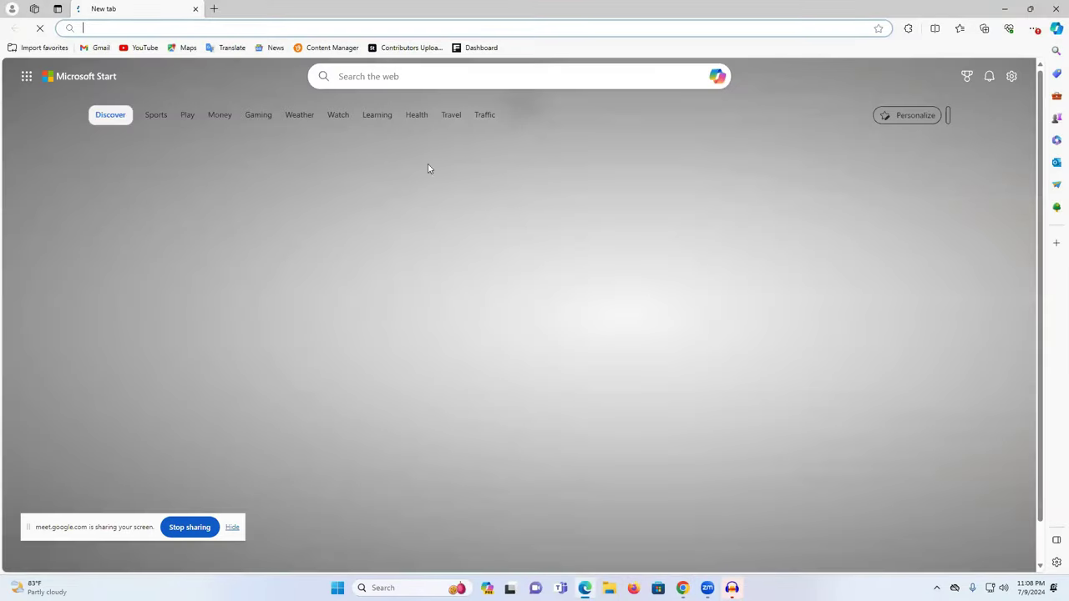
left_click(332, 47)
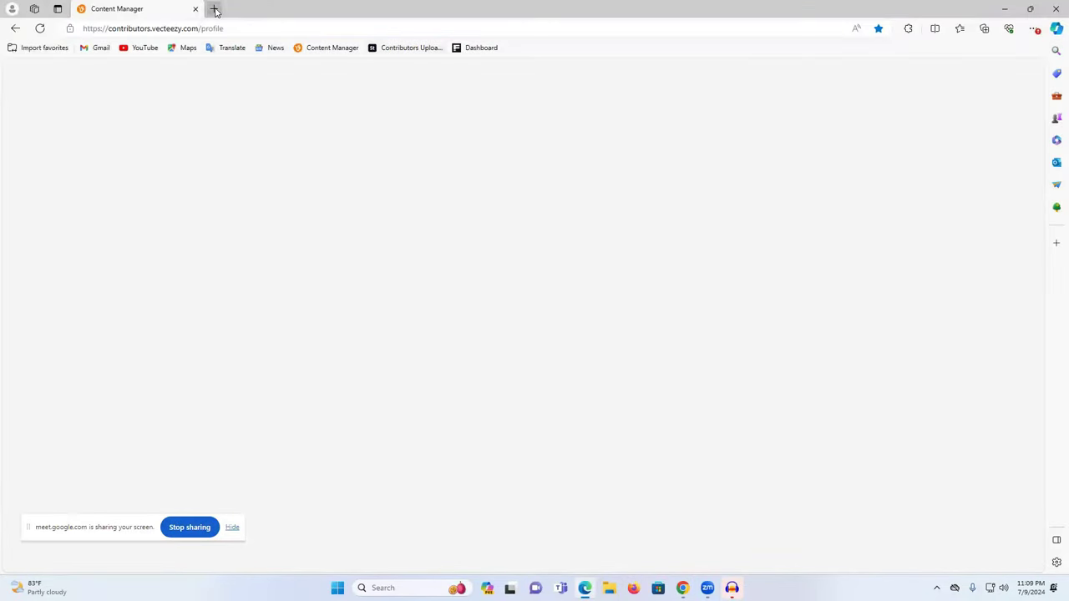
left_click(214, 10)
left_click(400, 48)
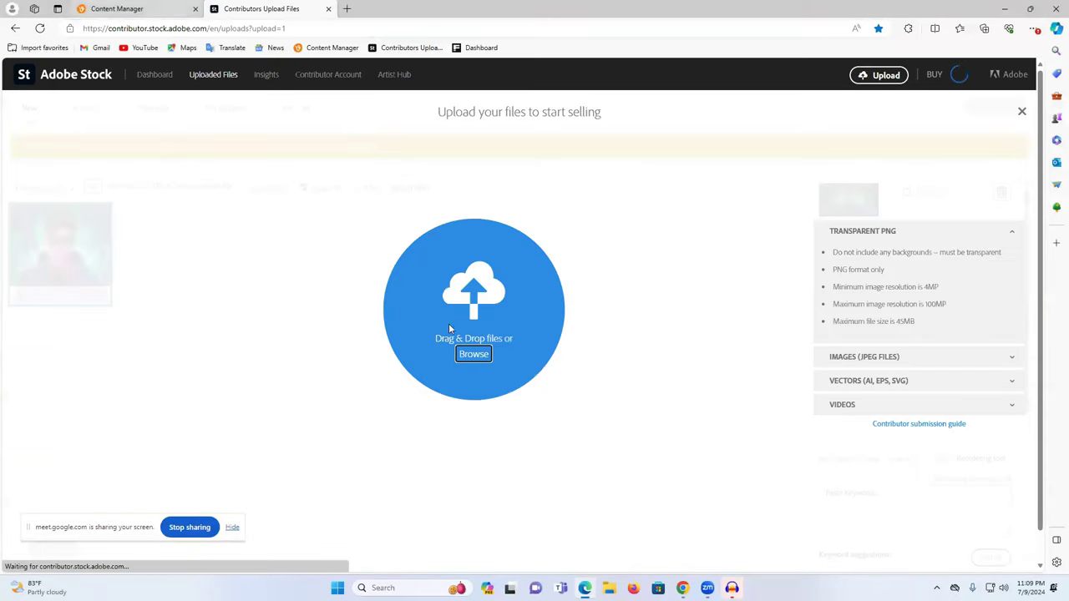
Upload the burger2 and burger-1 images from the Downloads folder to Adobe Stock
left_click(478, 354)
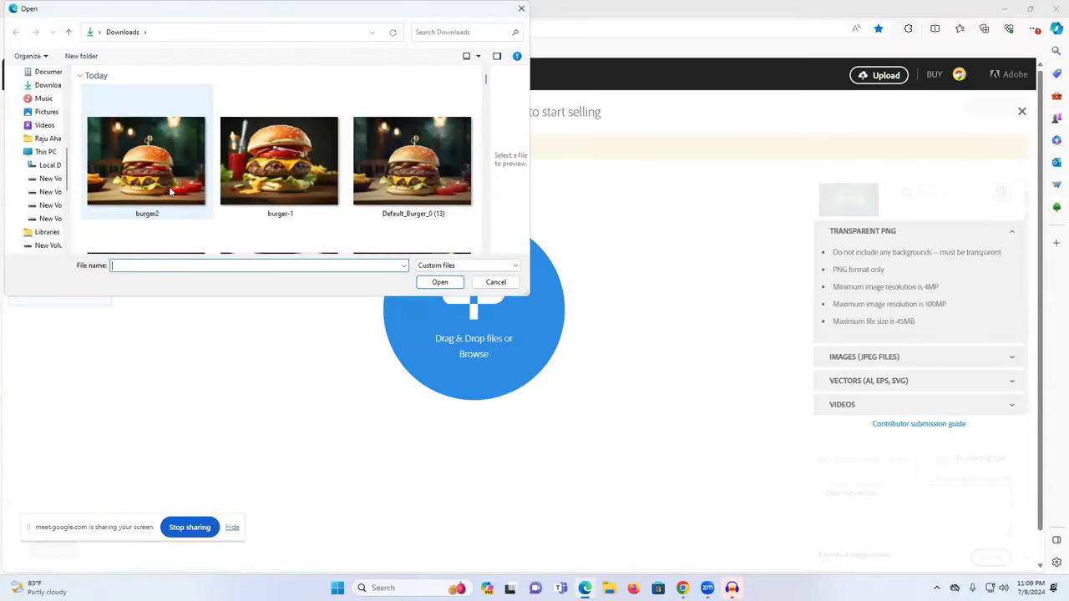
left_click(170, 191)
left_click(279, 161, "ctrl")
left_click(440, 281)
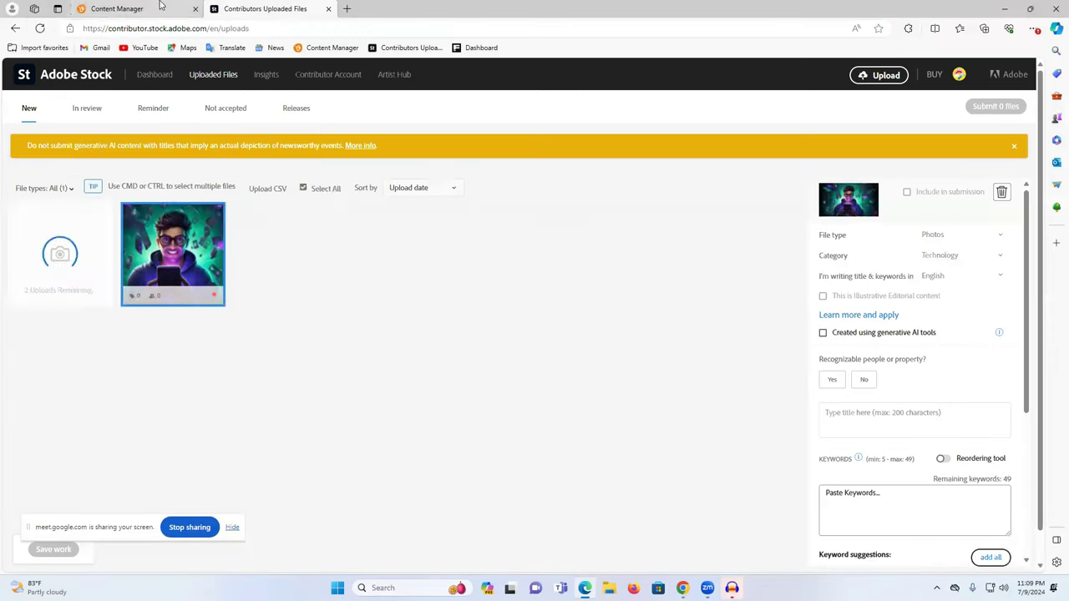
Delete the previously uploaded portrait image from the new files and select both burger images
left_click(1001, 193)
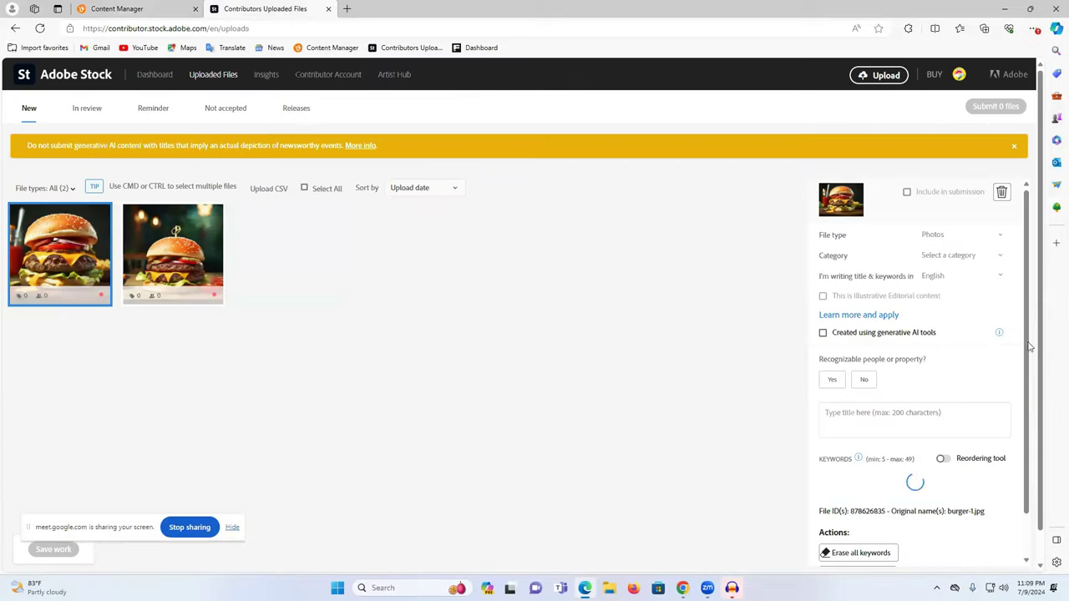
mouse_move(88, 226)
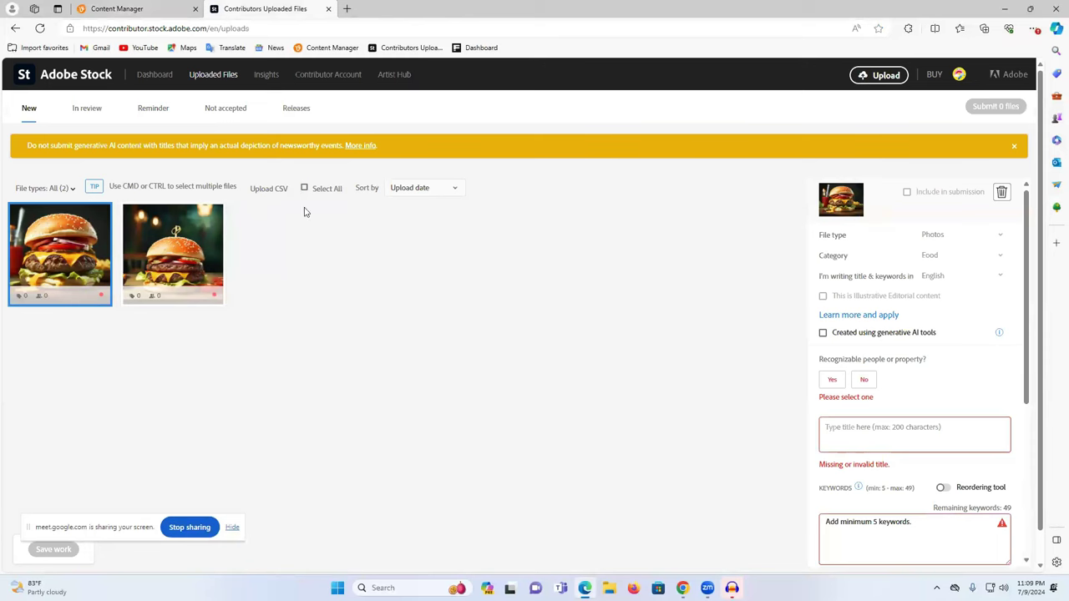
left_click(305, 189)
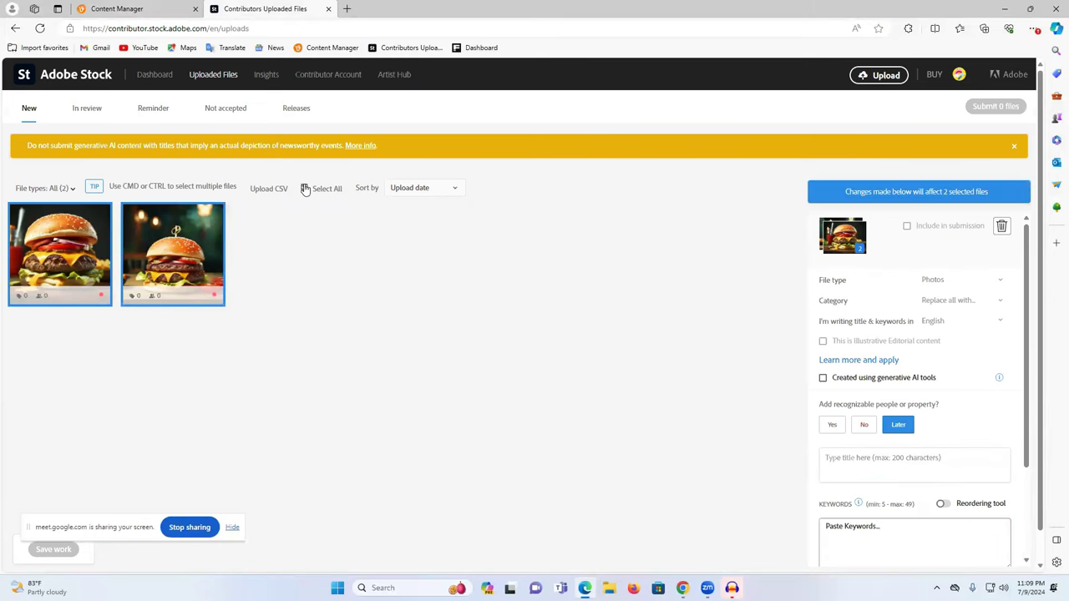
Set both burger images to the Food category and mark them as created using generative AI tools with fictional people and property
left_click(950, 282)
left_click(950, 316)
left_click(954, 303)
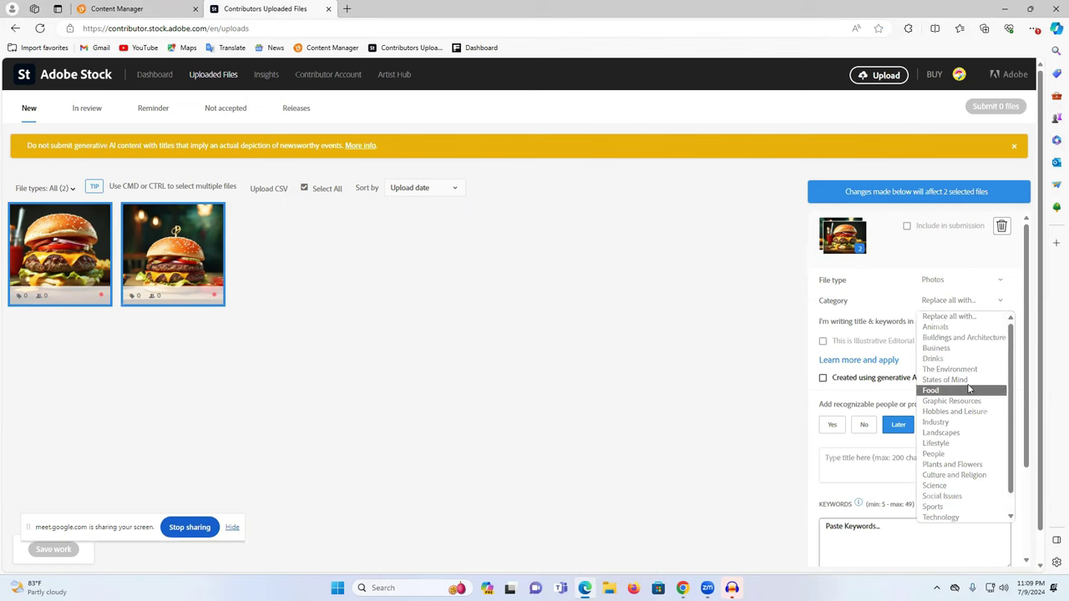
left_click(934, 390)
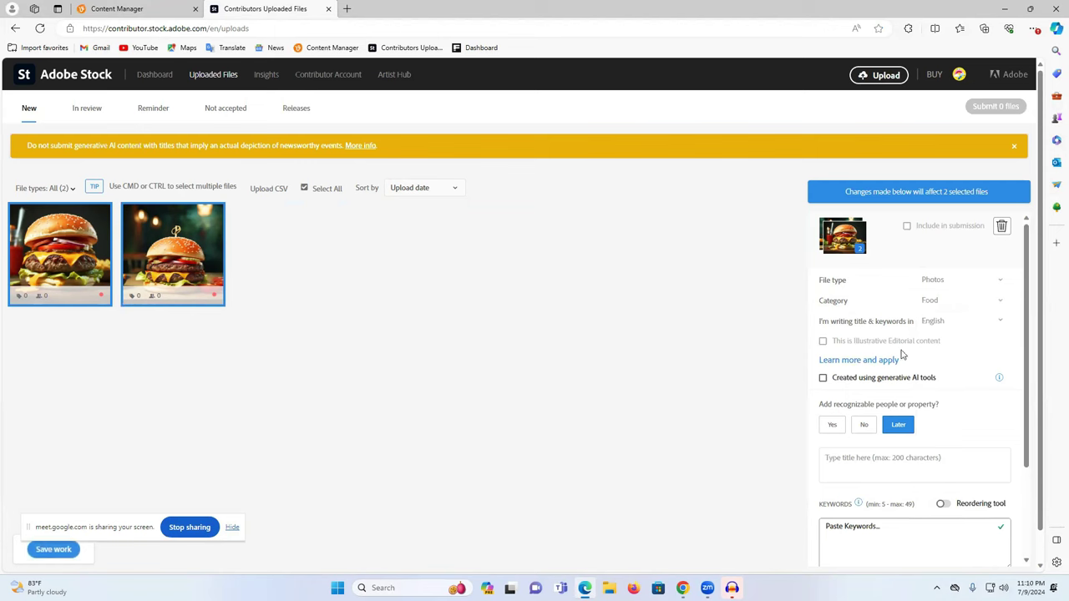
left_click(823, 379)
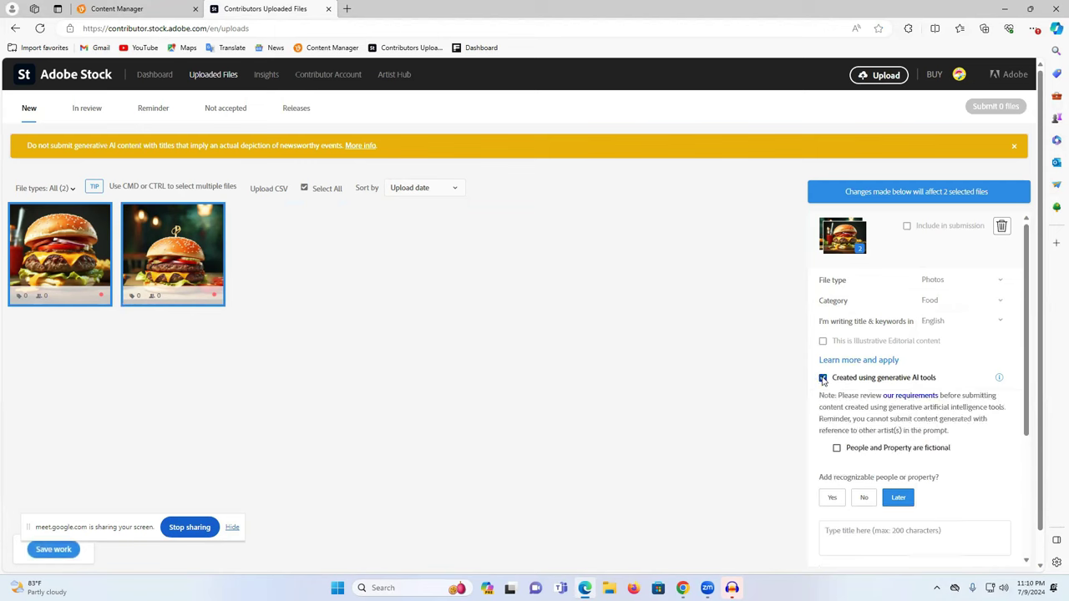
left_click(837, 449)
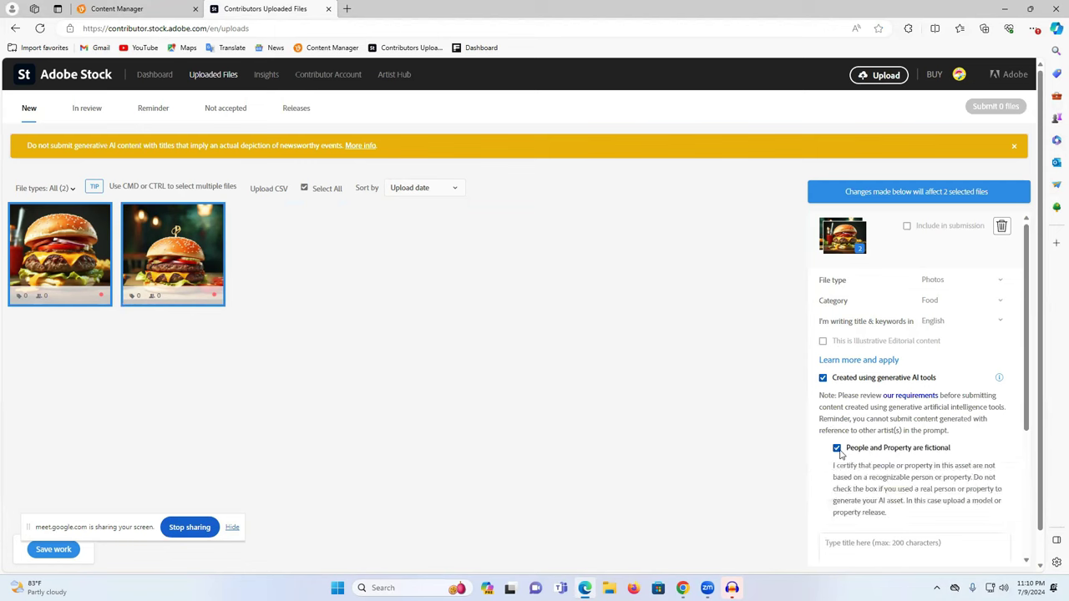
Copy "Burger Generate By Ai" from Google Translate in Chrome and paste it as the title of both burger images on Adobe Stock
scroll(874, 441, "down", 2)
left_click(874, 398)
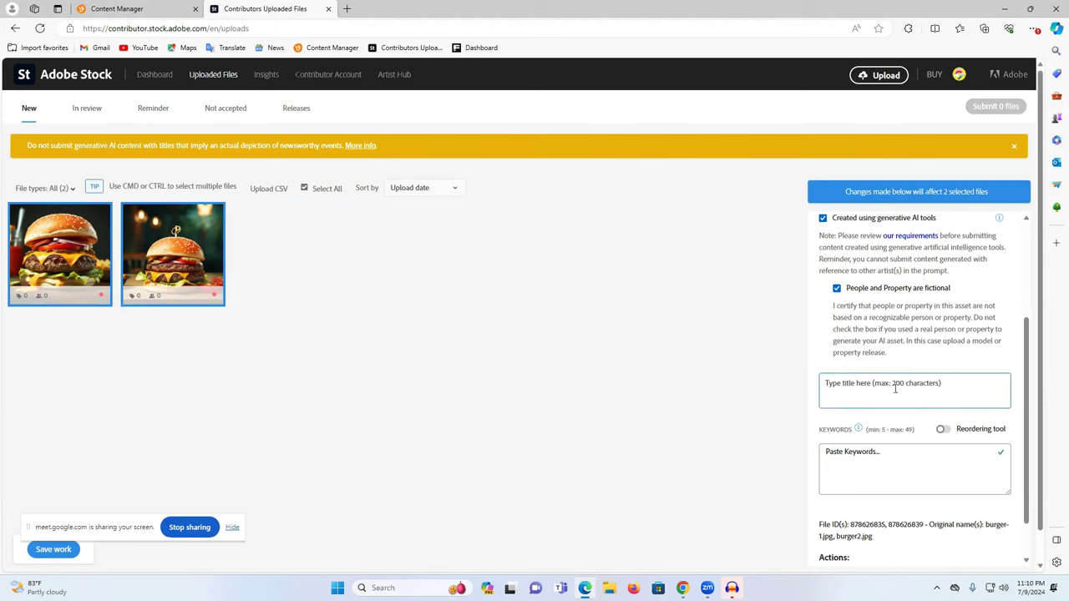
mouse_move(683, 587)
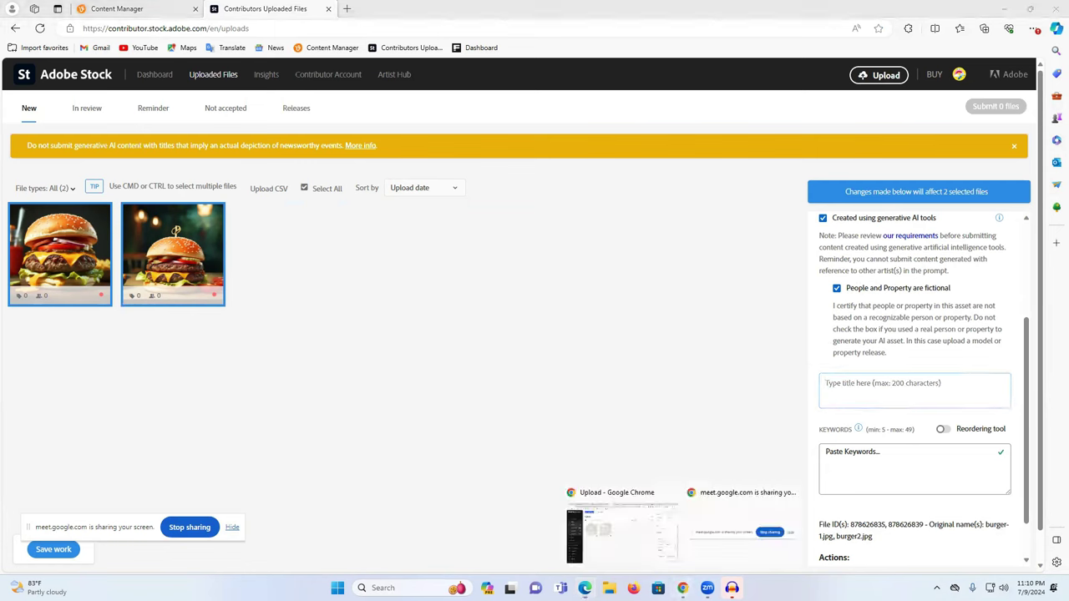
left_click(630, 514)
left_click(338, 11)
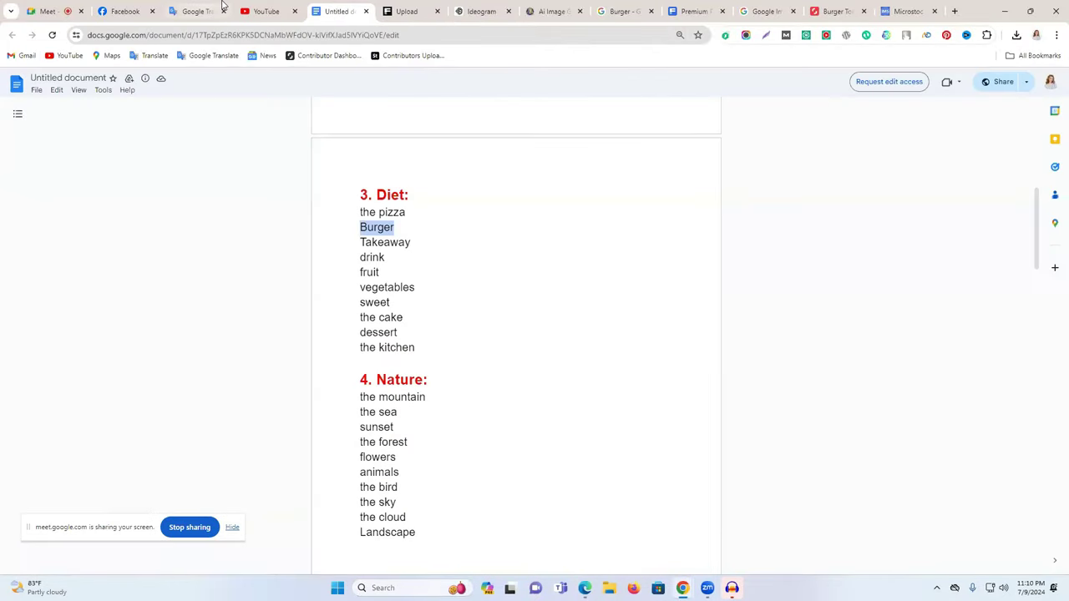
left_click(198, 11)
triple_click(261, 187)
key("ctrl+c")
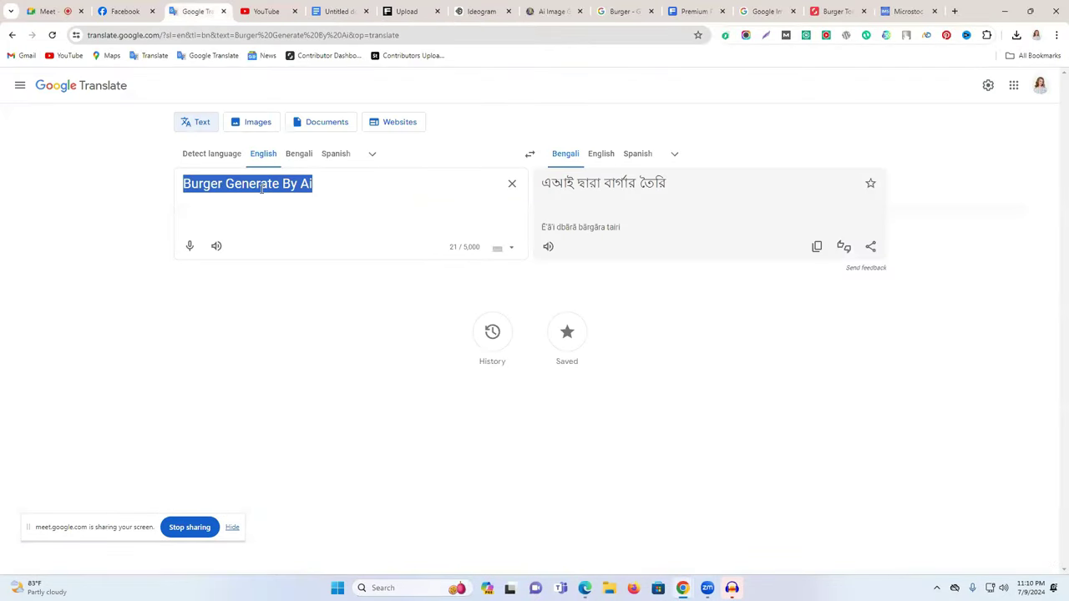
left_click(585, 588)
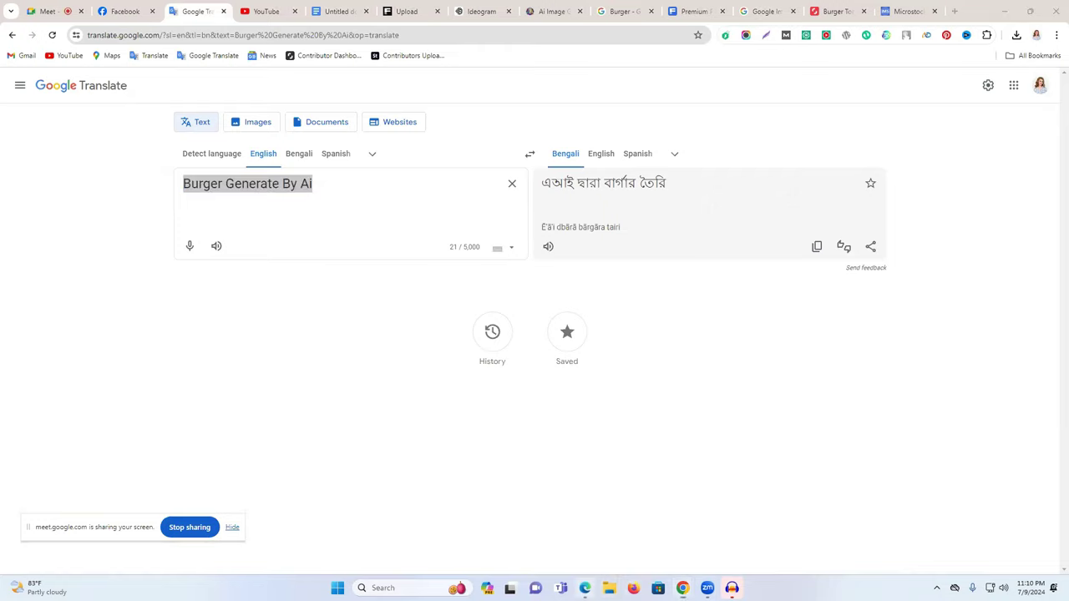
left_click(849, 393)
key("ctrl+v")
Copy the burger keyword list from IMS Keyworder in Chrome and paste it into the keywords of both images on Adobe Stock
left_click(873, 474)
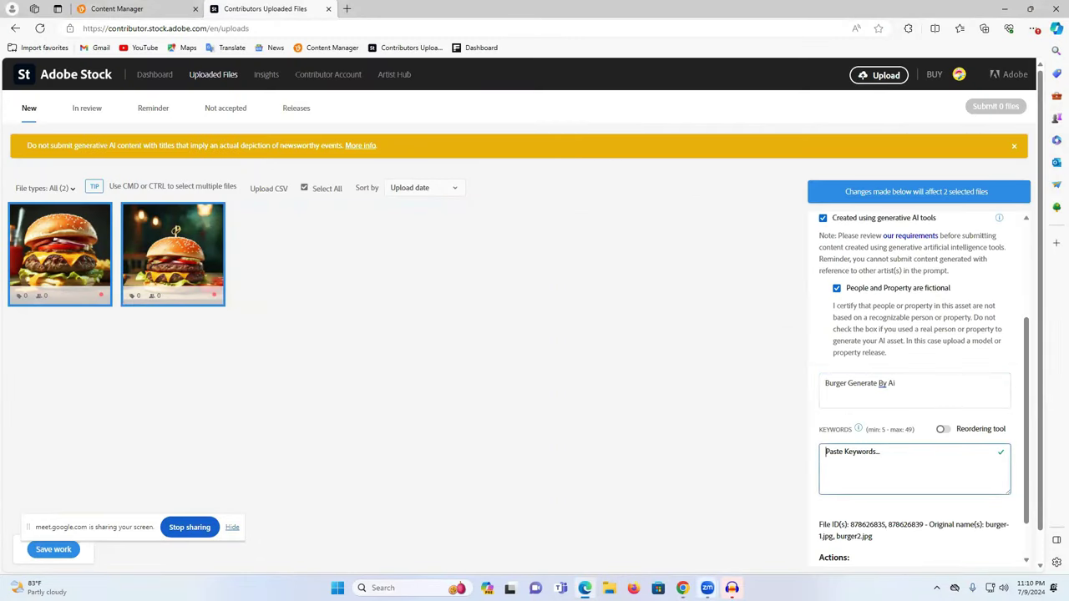
mouse_move(683, 588)
left_click(665, 527)
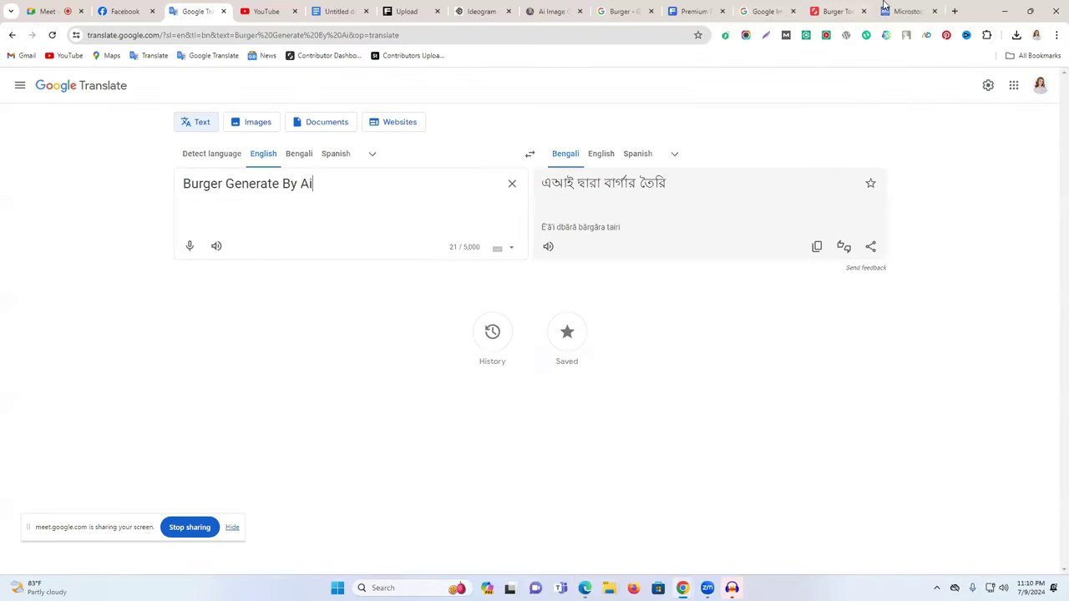
left_click(879, 12)
left_click(639, 324)
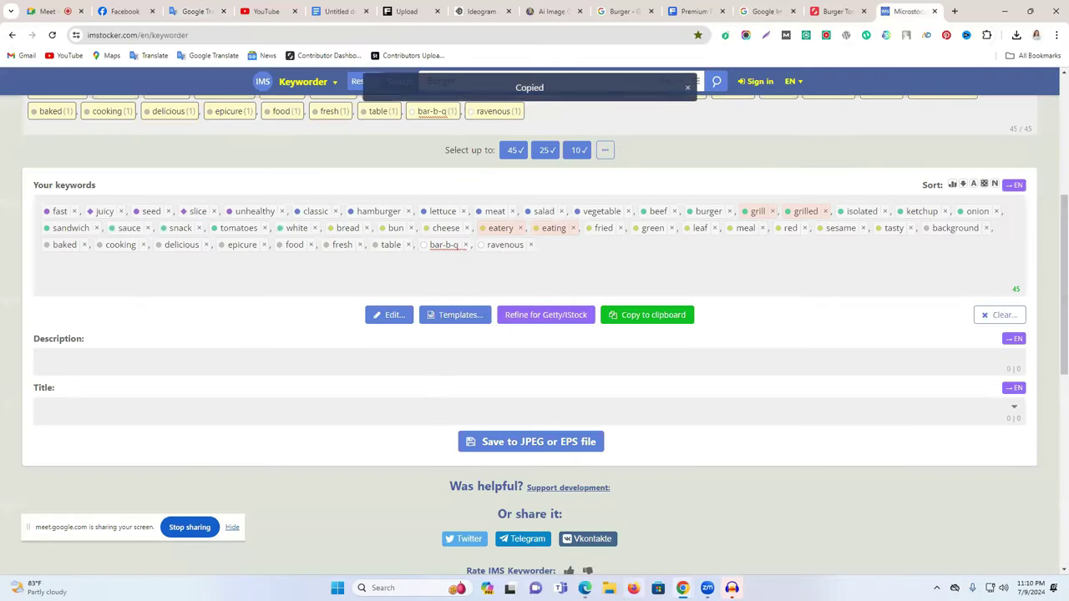
left_click(585, 588)
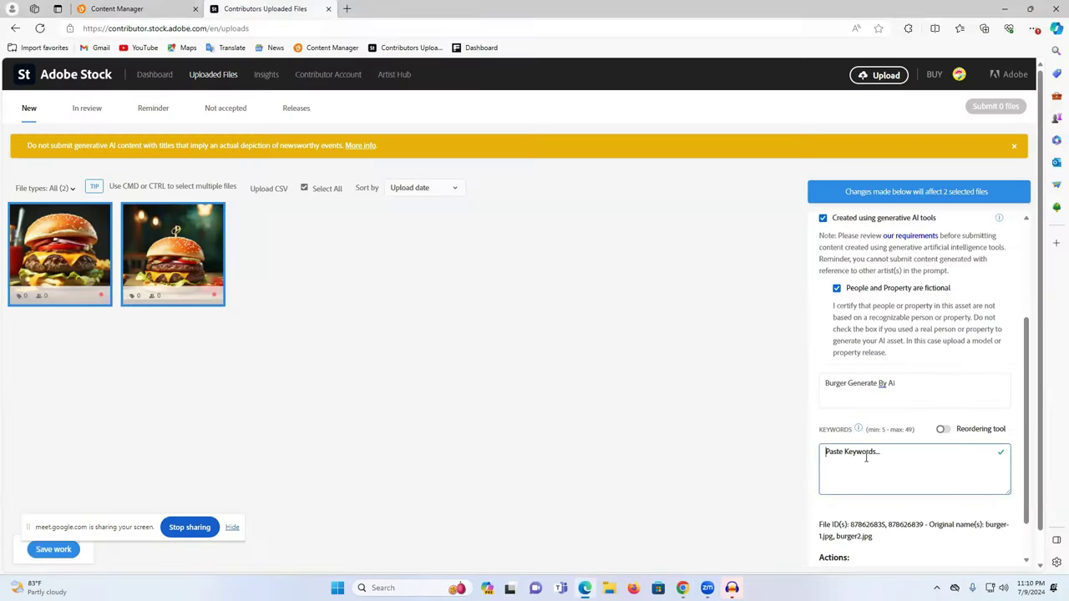
key("ctrl+v")
scroll(866, 455, "down", 1)
scroll(857, 450, "up", 5)
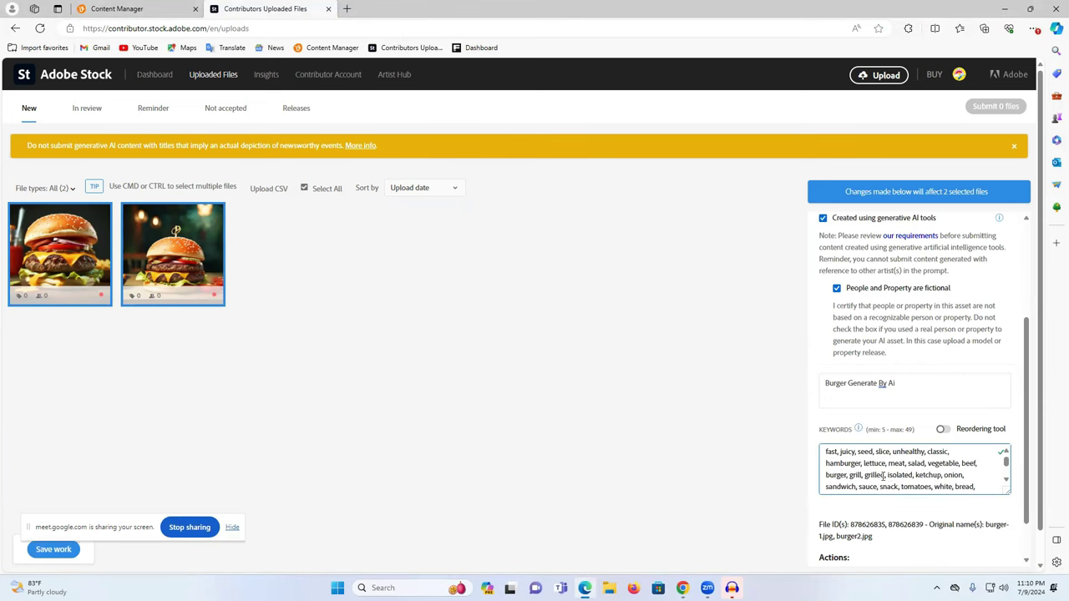
Add all suggested keywords to the first burger image, and remove the excess "fast food, fat, fastfood, bacon"
left_click(108, 255)
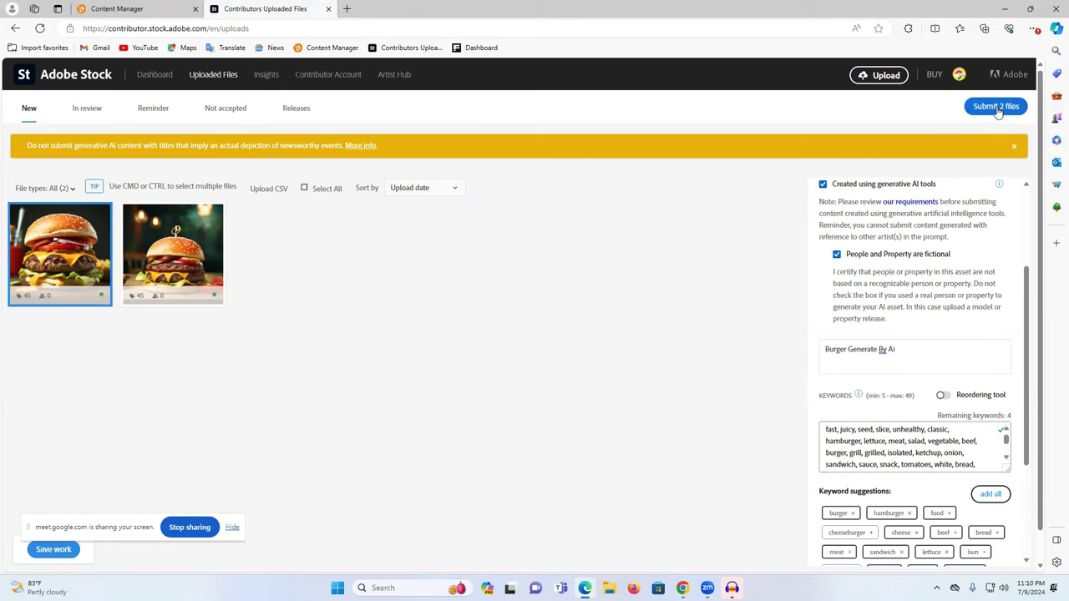
scroll(919, 451, "down", 3)
scroll(949, 493, "down", 1)
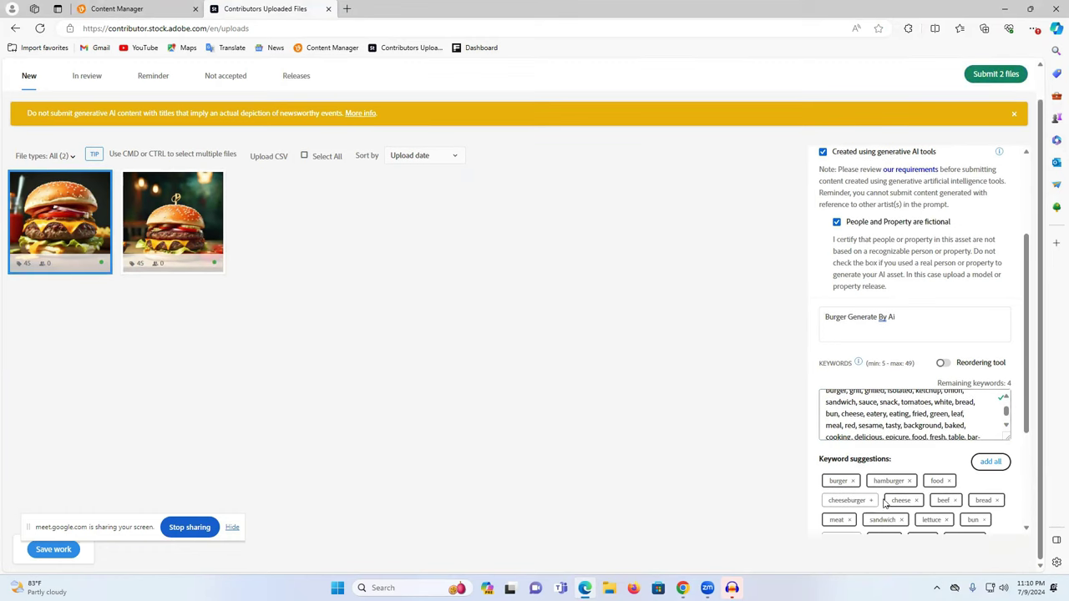
scroll(901, 451, "down", 3)
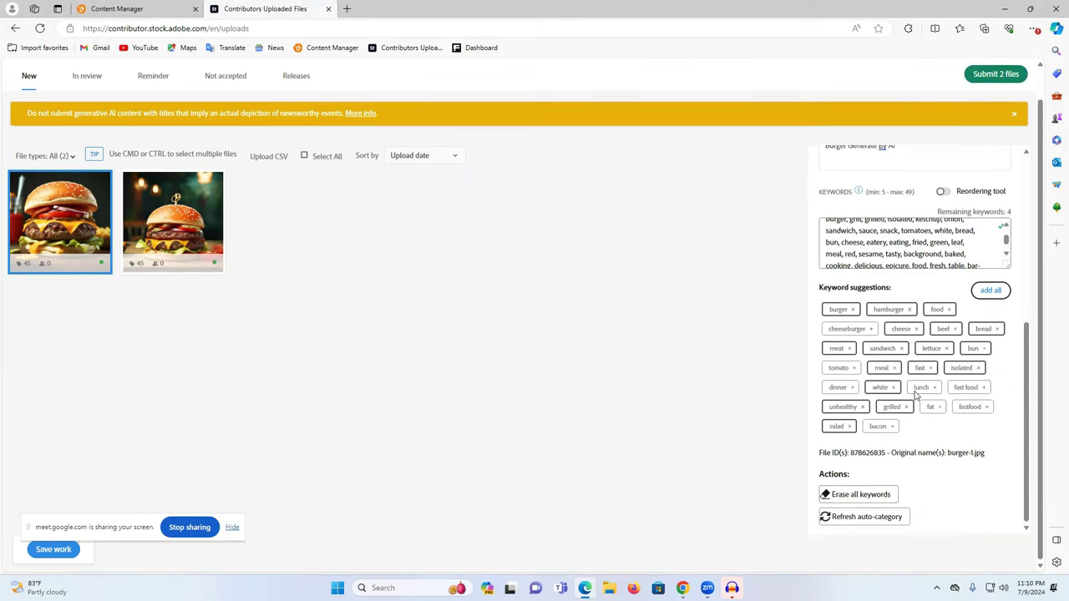
left_click(990, 292)
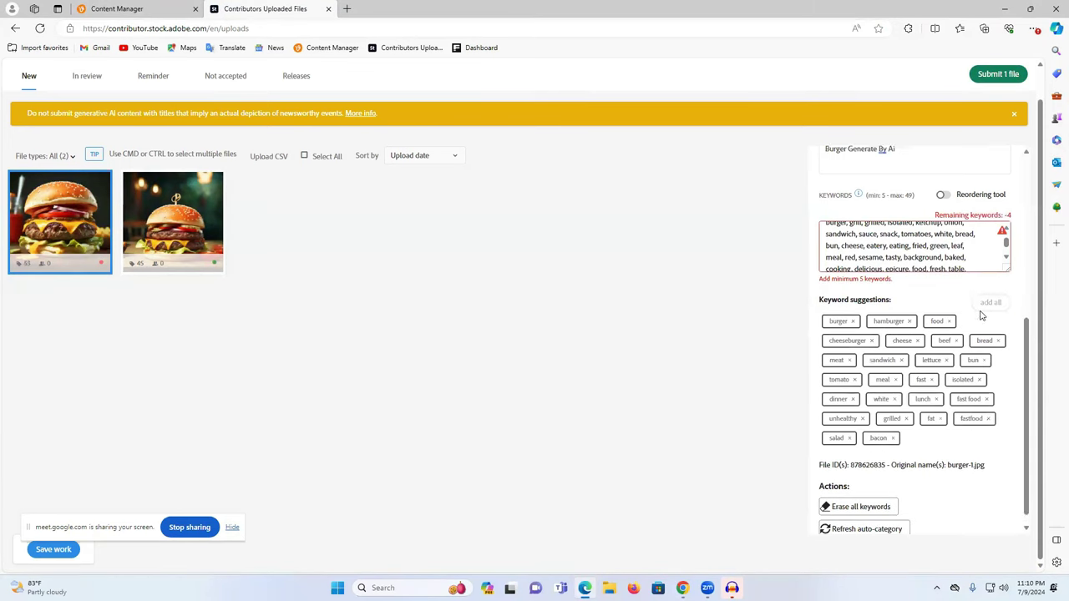
left_click_drag(954, 315, 848, 318)
left_click(947, 319)
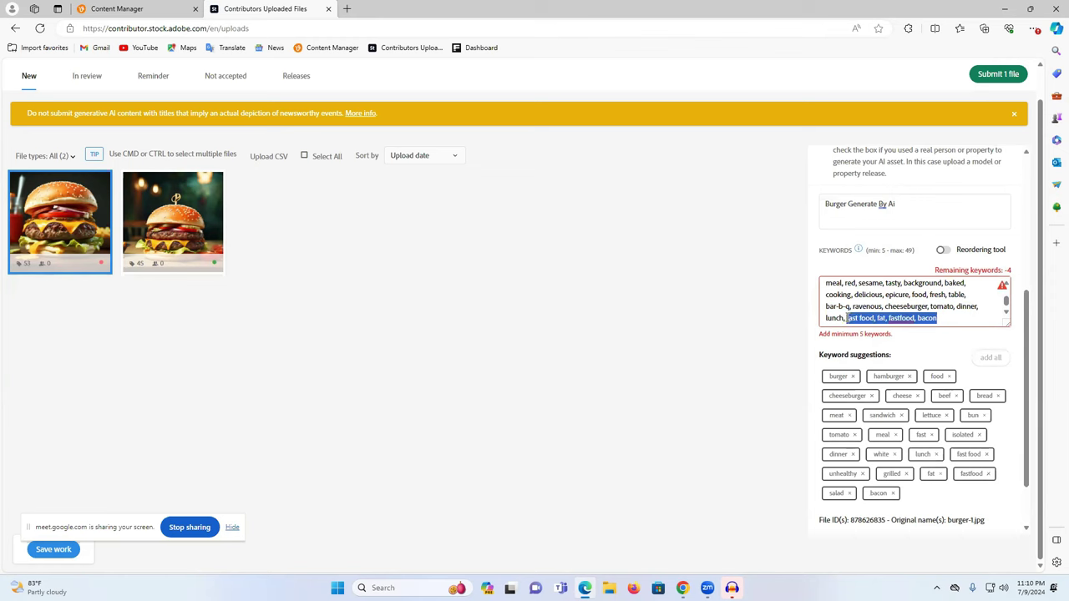
key("BackSpace")
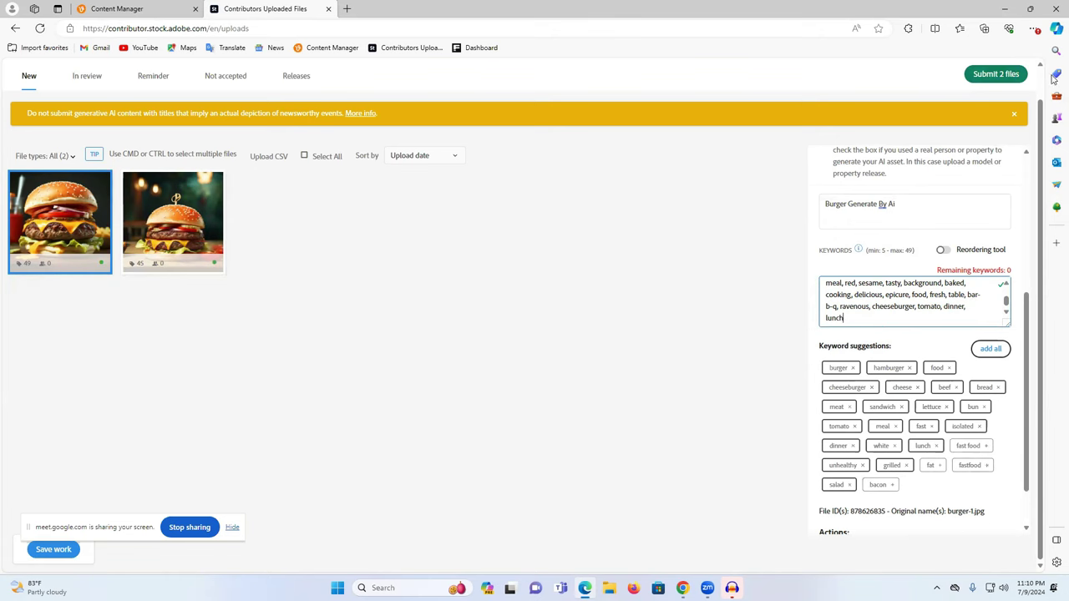
Start submitting the two files and accept both submission guideline statements in the terms and conditions
left_click(1006, 80)
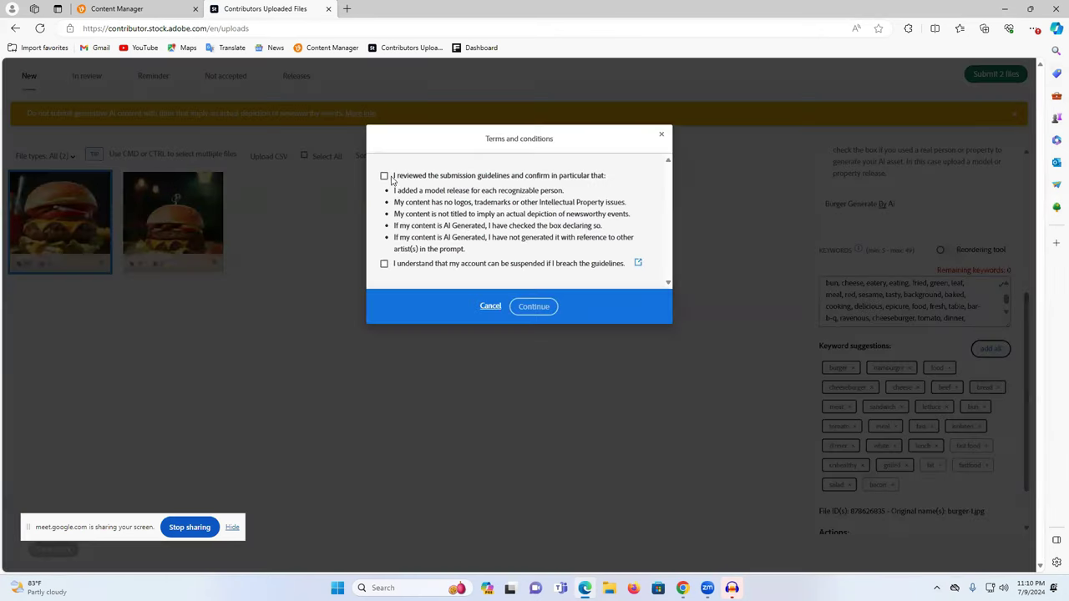
left_click(384, 264)
left_click(385, 176)
left_click(532, 306)
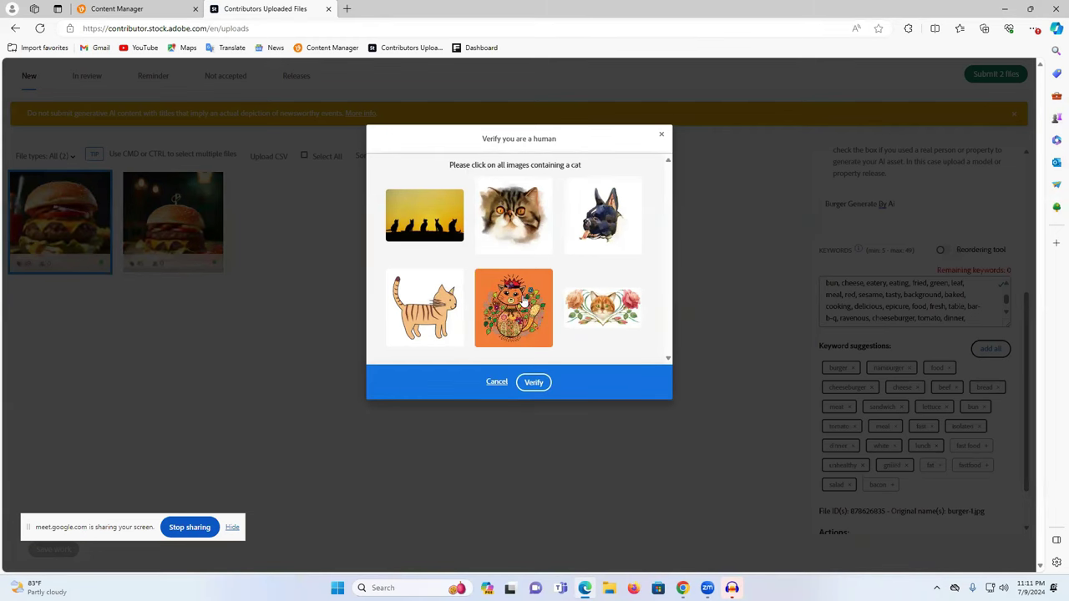
Answer the human verification by selecting the images containing a cat
left_click(609, 311)
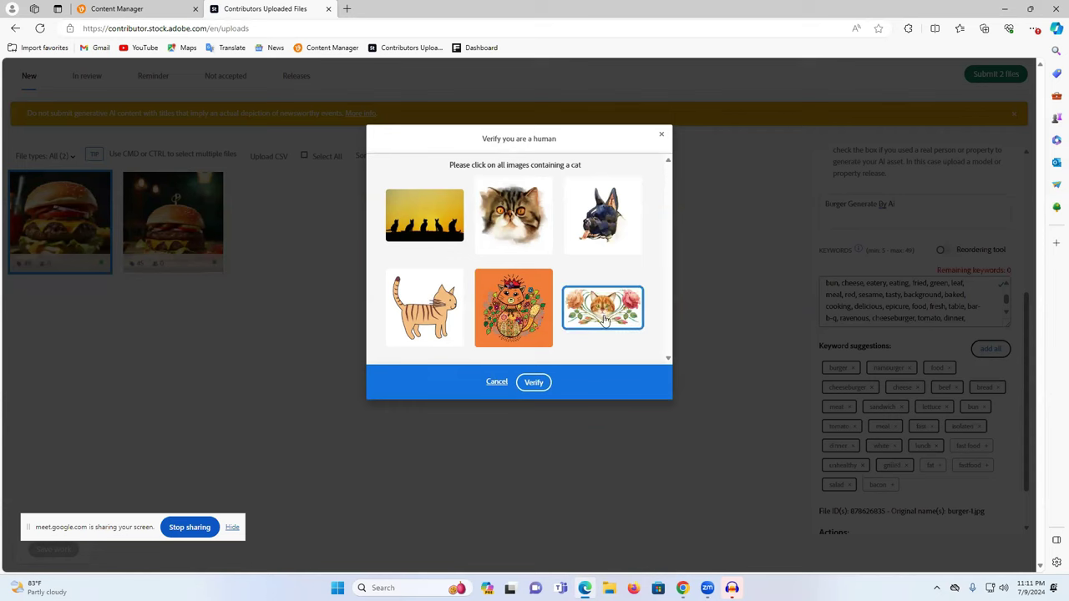
left_click(529, 381)
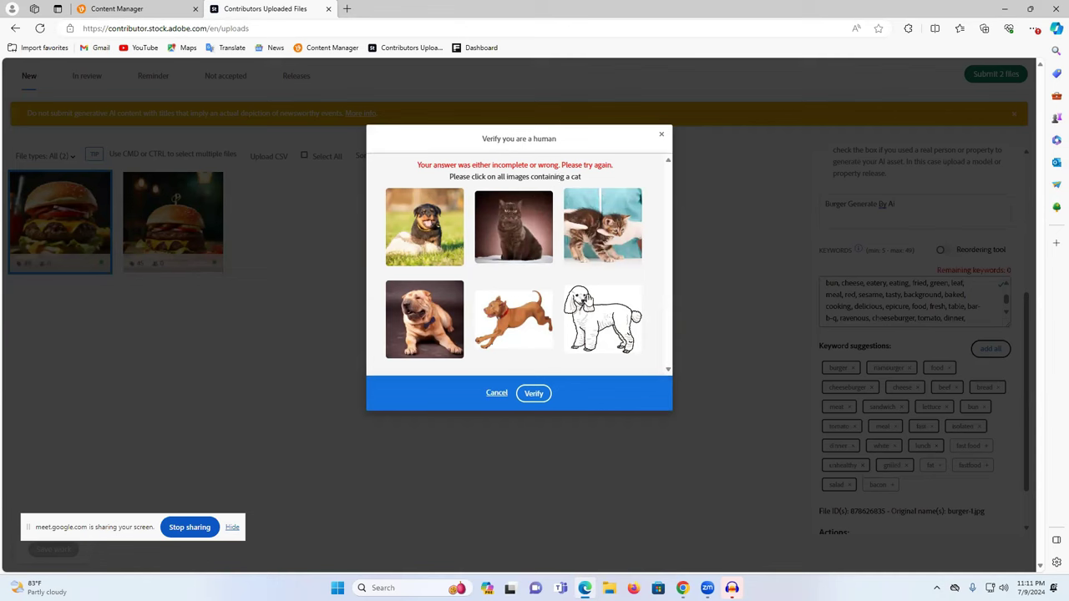
left_click(521, 230)
left_click(597, 225)
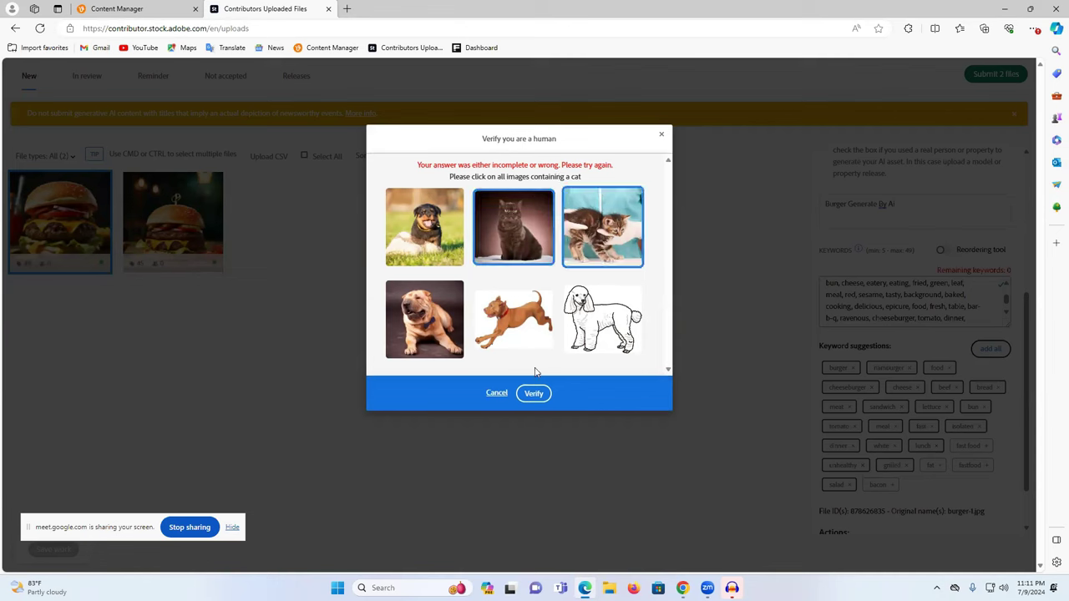
left_click(534, 393)
left_click(535, 393)
Fill in the verification's image description with the photo description from the Shutterstock burger page in Chrome, and verify it on Adobe Stock
left_click(445, 314)
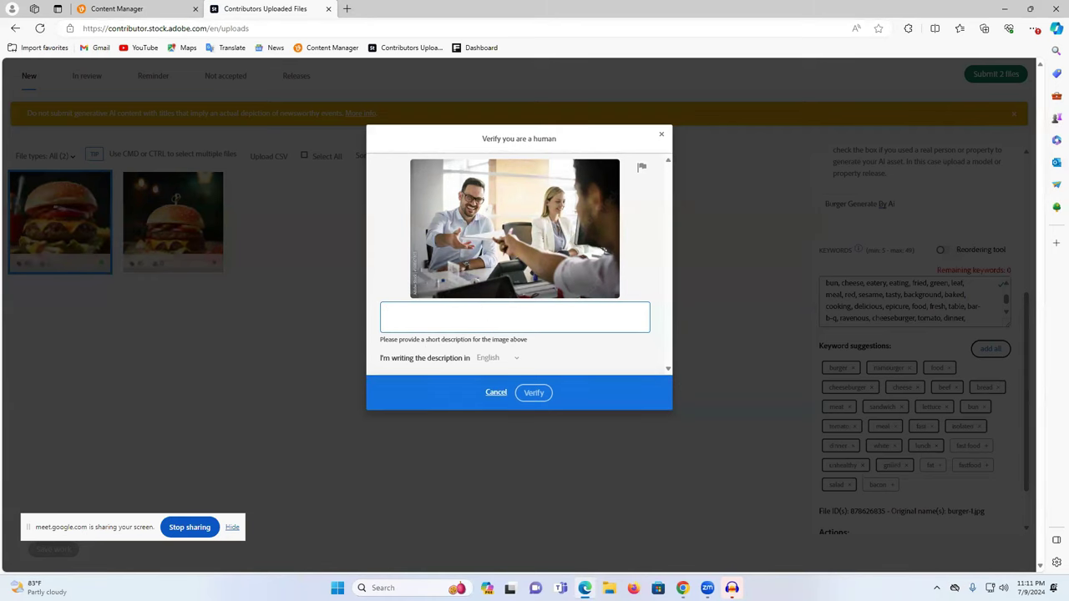
mouse_move(683, 588)
left_click(626, 530)
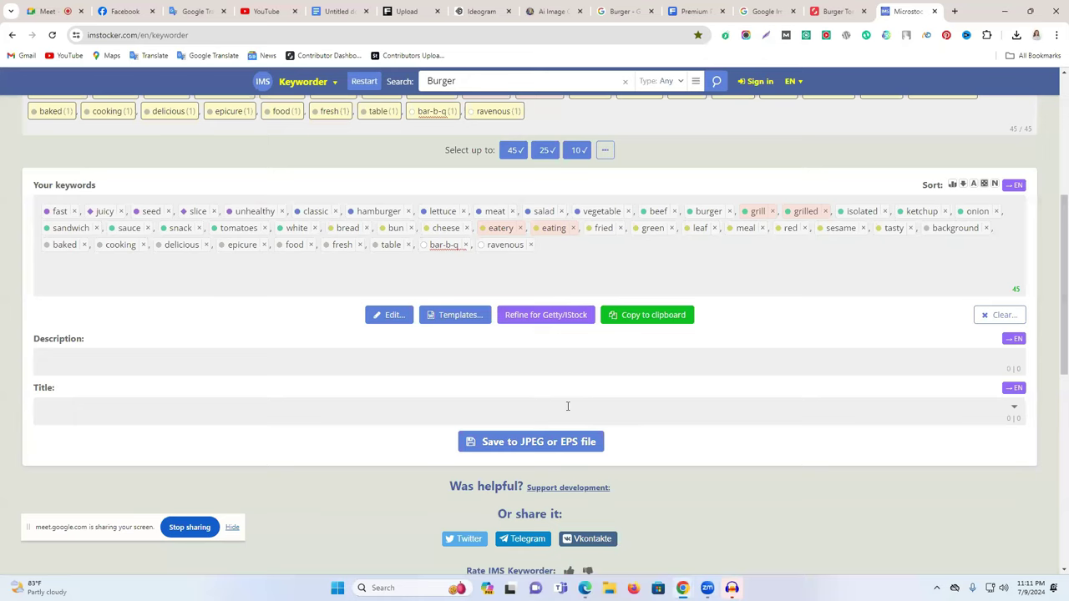
scroll(460, 283, "up", 2)
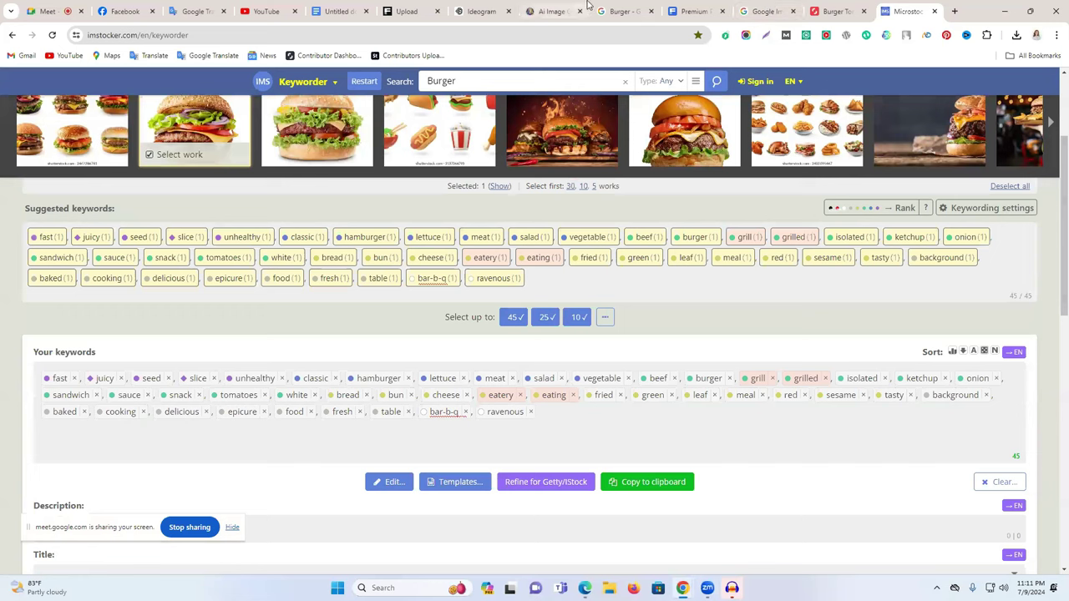
left_click(760, 10)
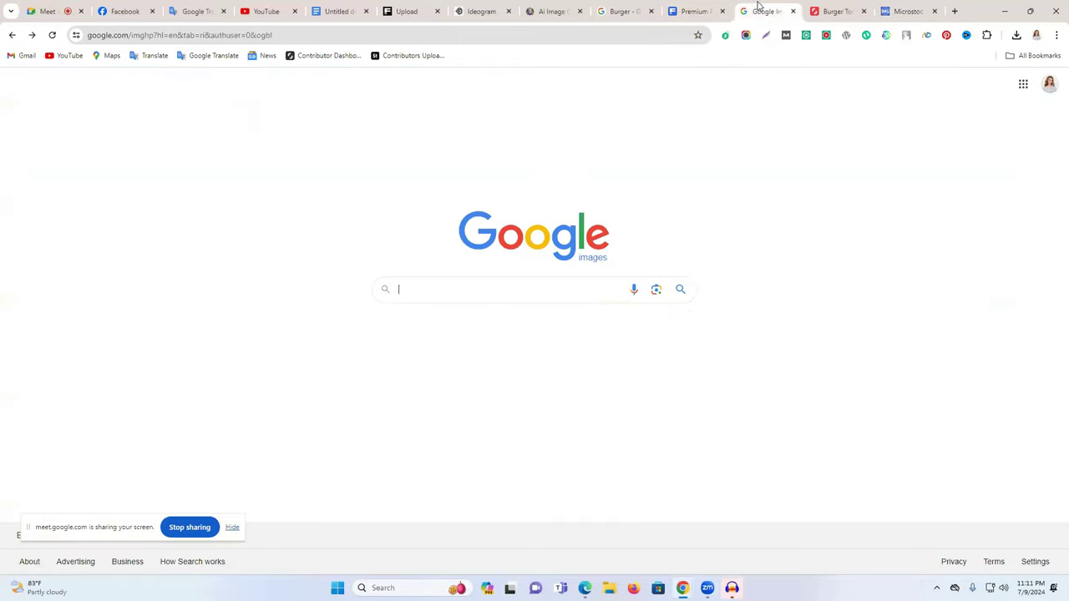
left_click(430, 7)
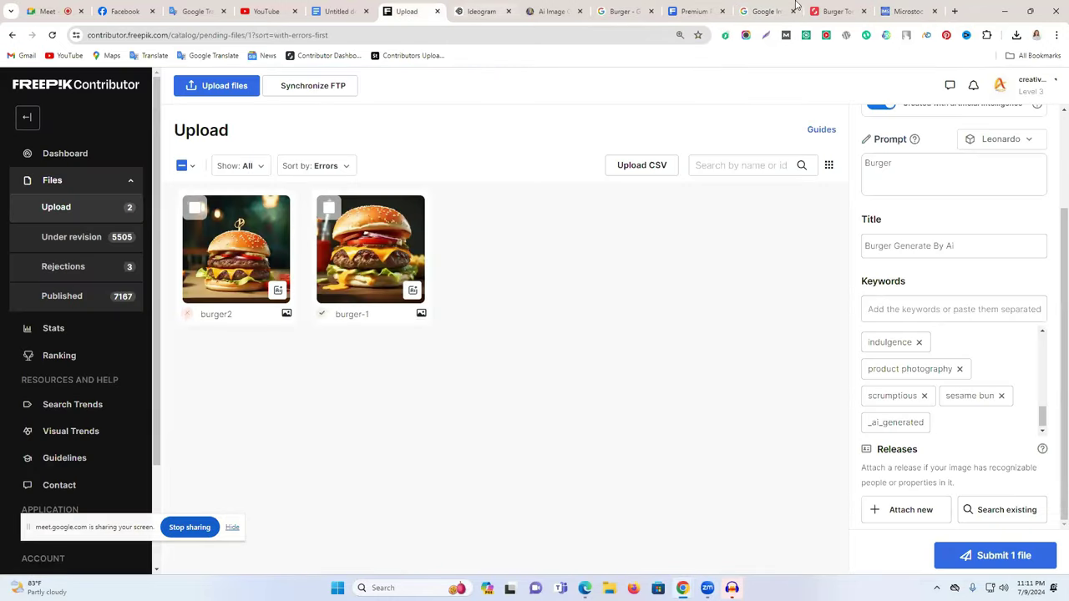
left_click(819, 5)
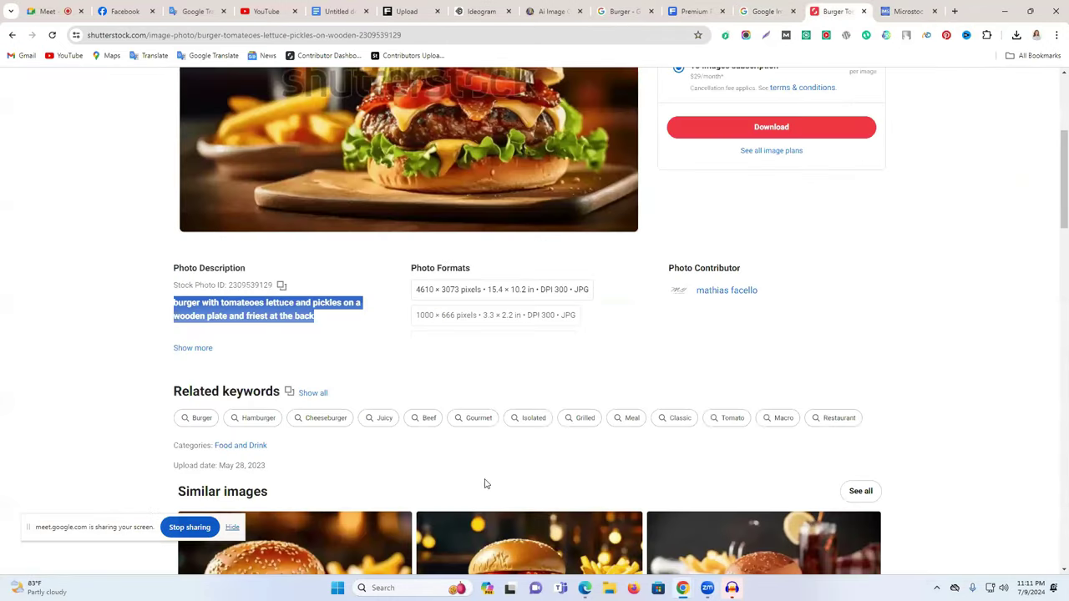
left_click(585, 588)
key("ctrl+v")
left_click(535, 392)
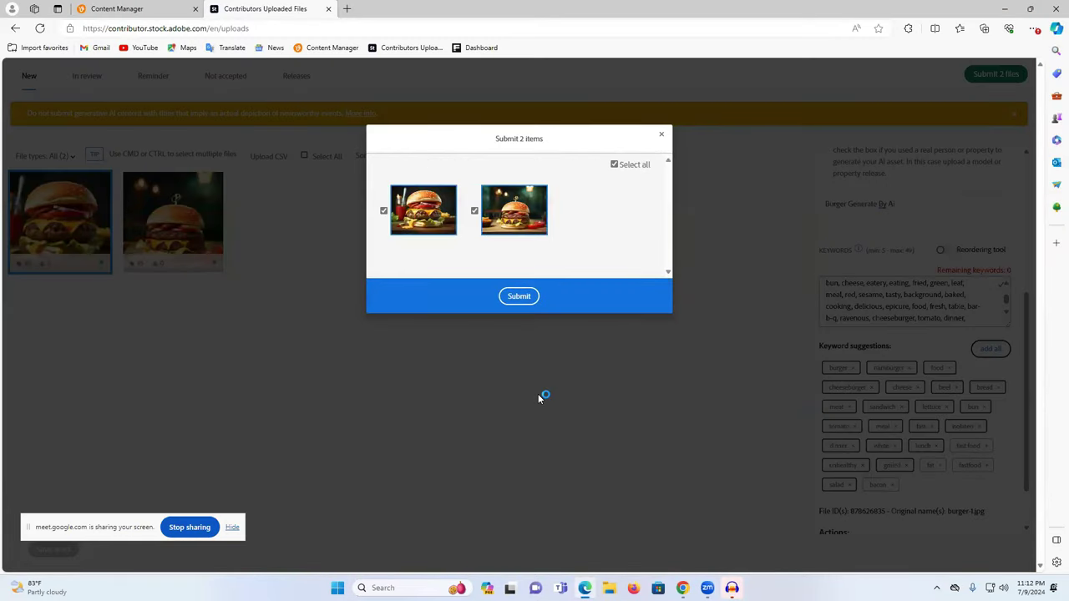
Submit both burger images to Adobe Stock and check the new, reminder and in-review uploads
left_click(522, 295)
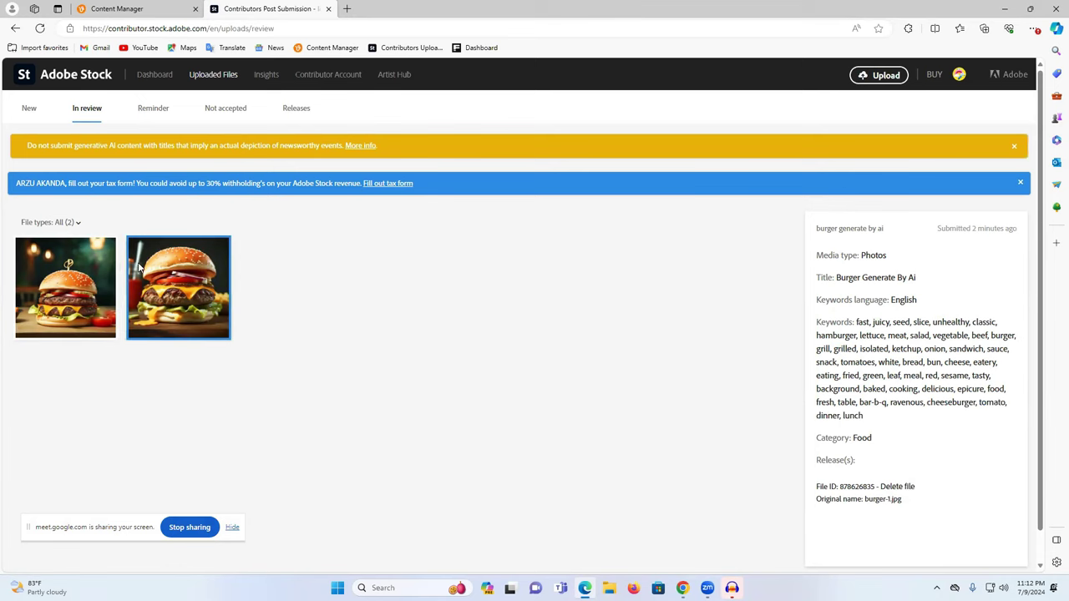
left_click(265, 77)
left_click(213, 75)
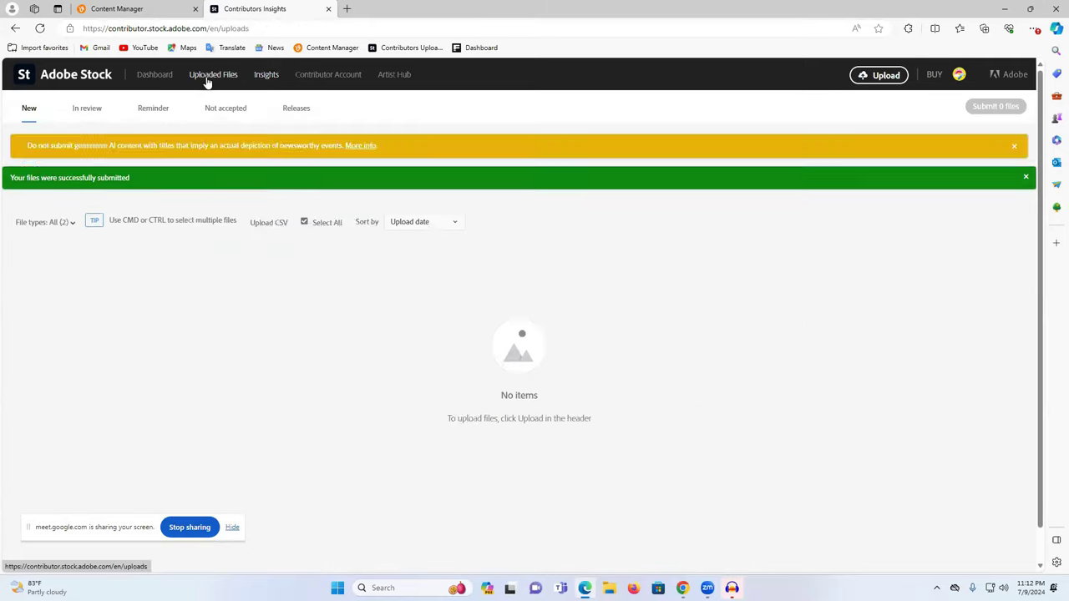
left_click(151, 117)
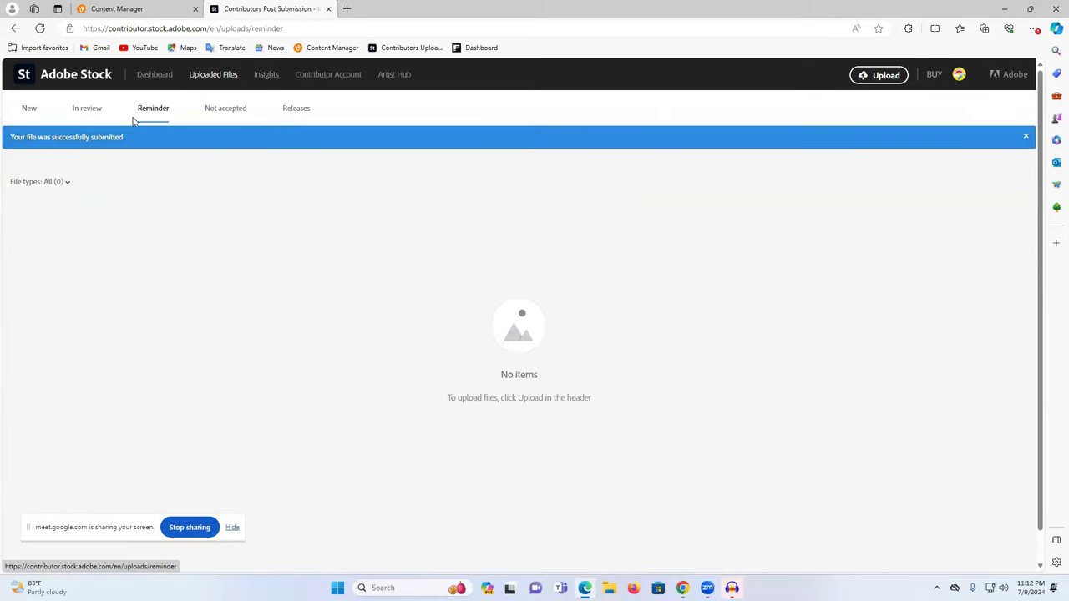
left_click(88, 109)
Look through the not-accepted files, releases, dashboard, insights, contributor account and Artist Hub pages on Adobe Stock
left_click(236, 117)
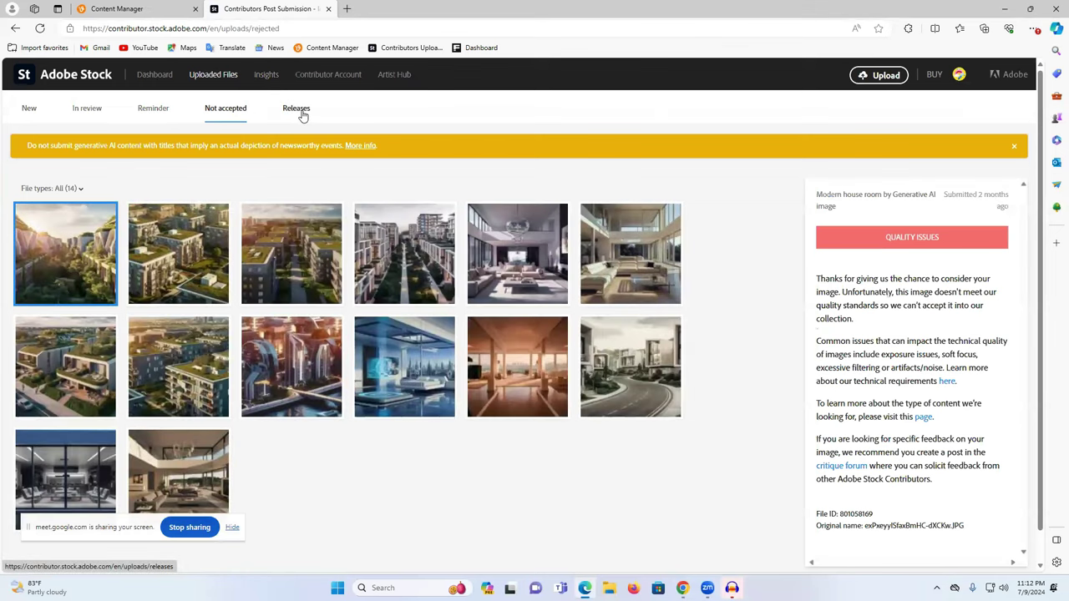
left_click(302, 116)
left_click(230, 112)
left_click(155, 75)
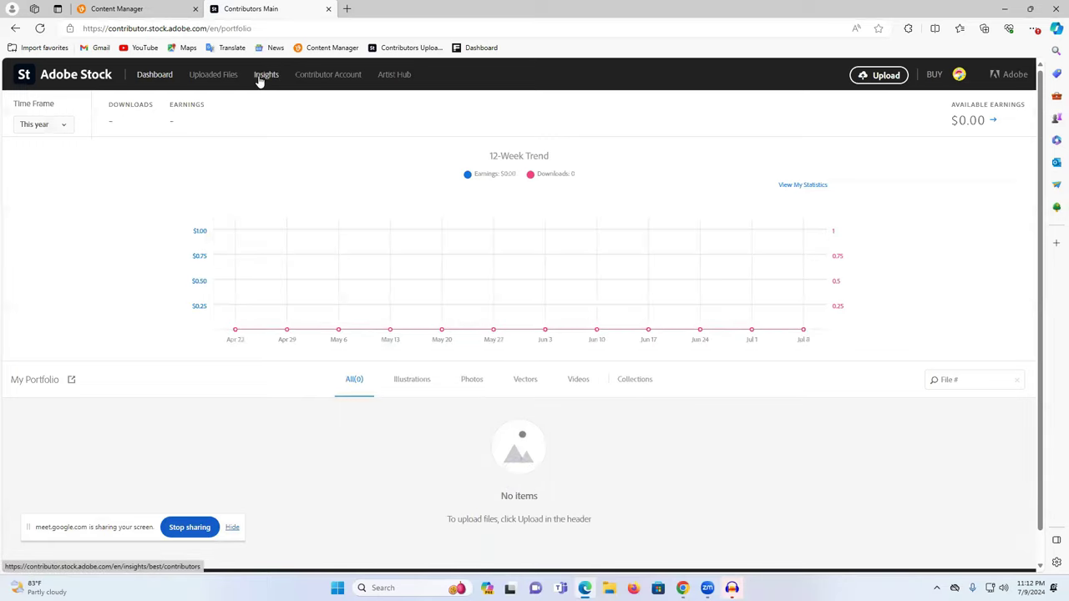
left_click(266, 75)
left_click(327, 74)
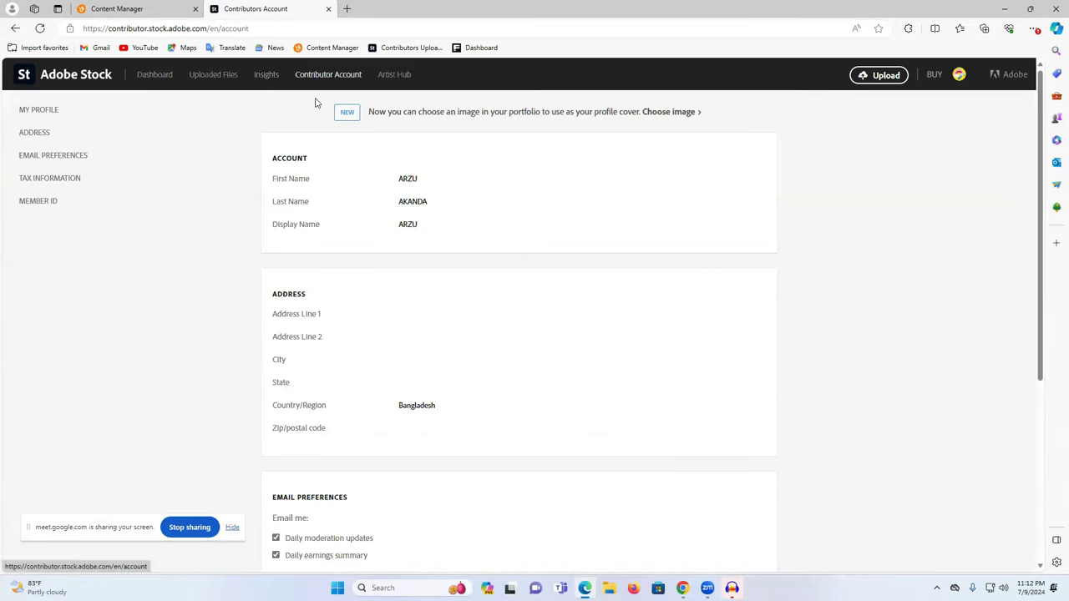
left_click(384, 75)
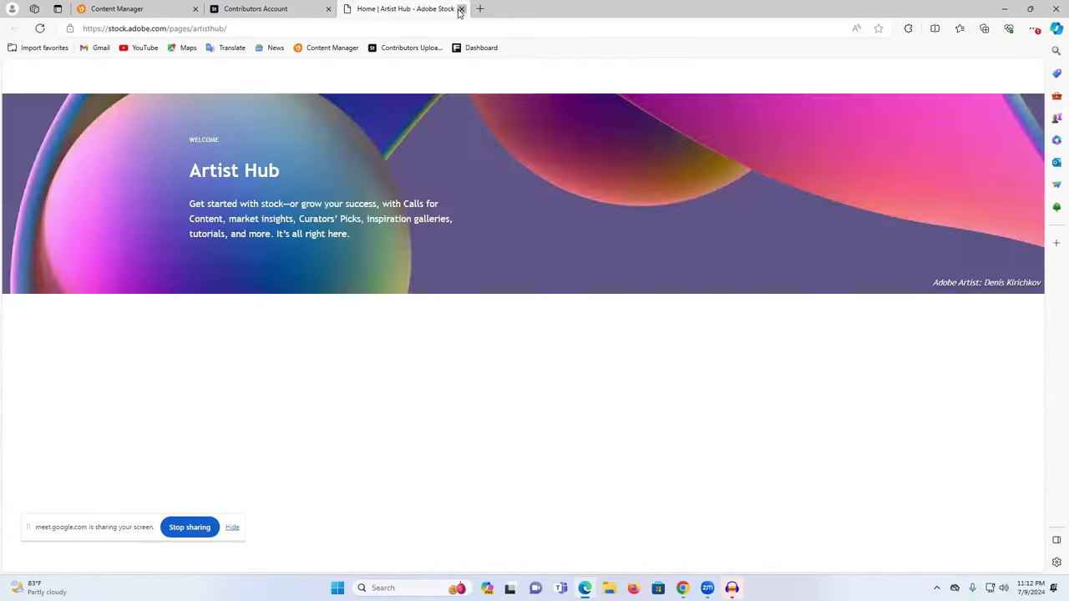
left_click(460, 8)
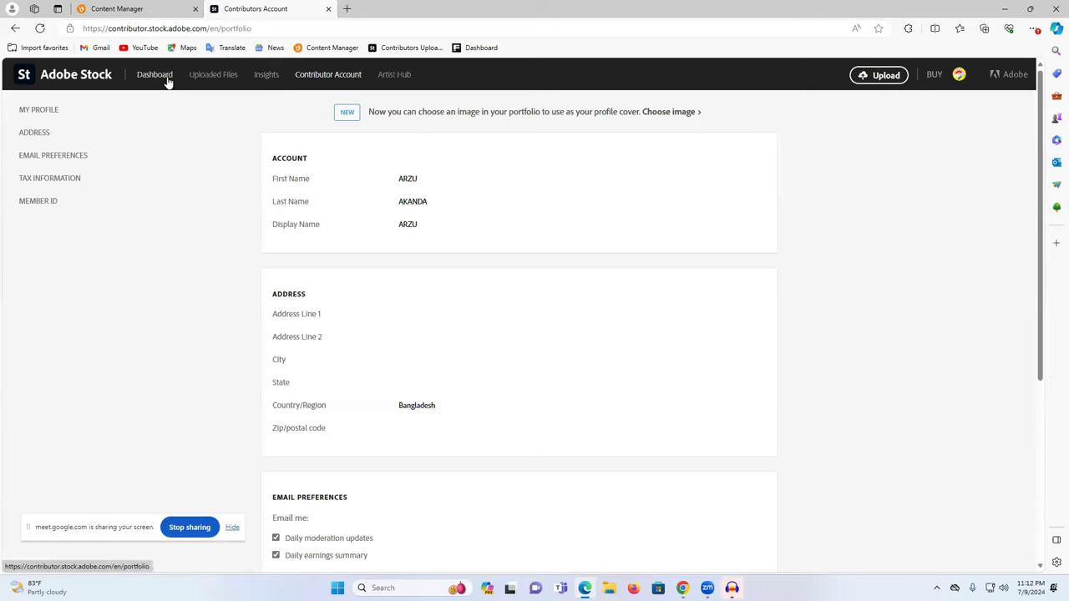
left_click(166, 77)
Switch to Chrome and open the Shutterstock contributor dashboard in the Freepik upload tab
mouse_move(682, 587)
left_click(633, 547)
left_click(396, 6)
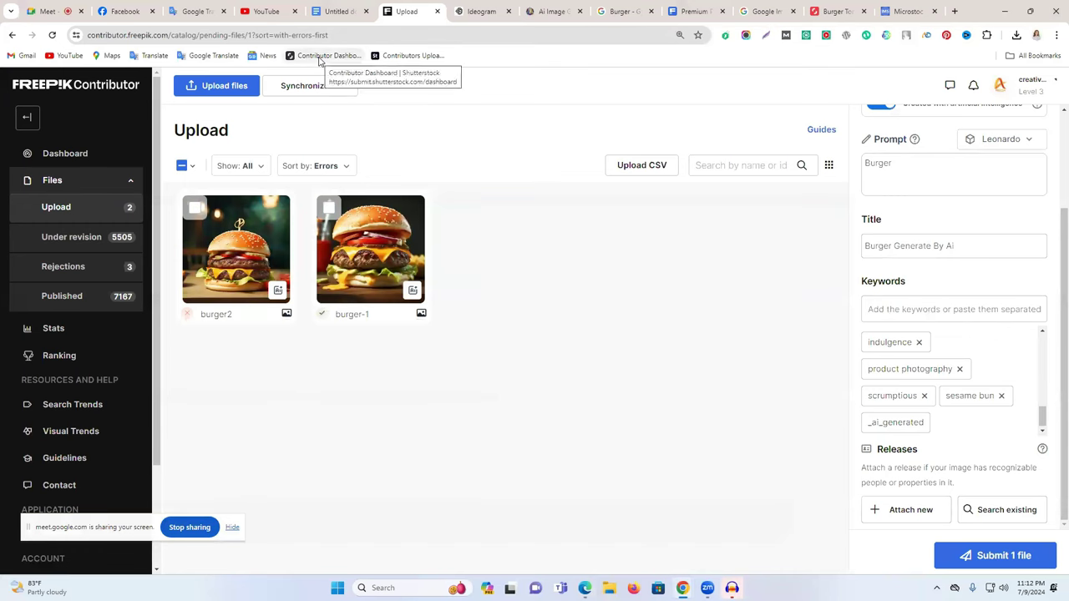
left_click(383, 60)
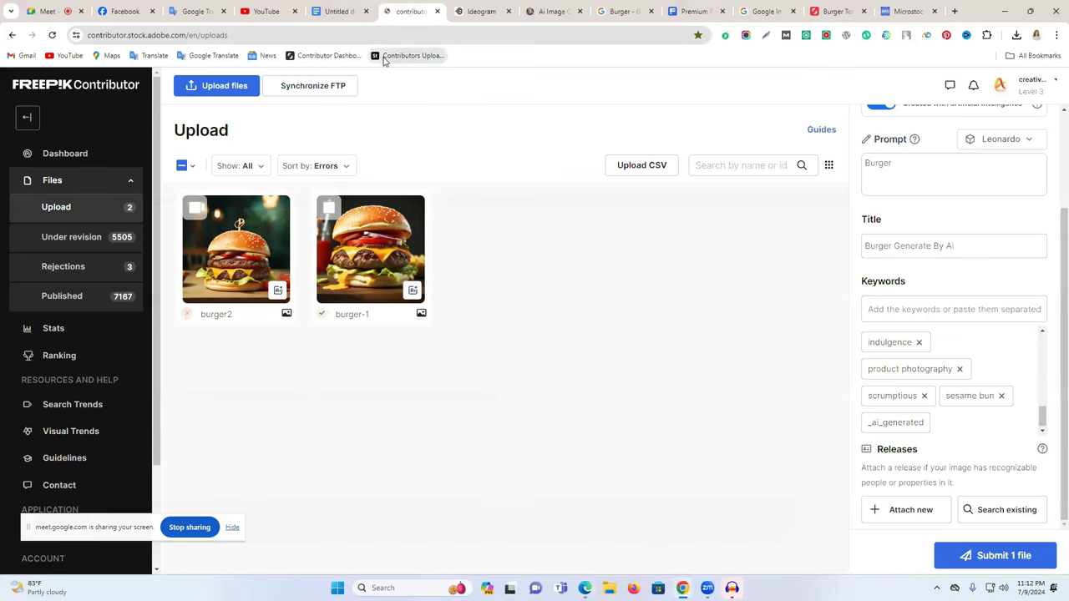
left_click(324, 55)
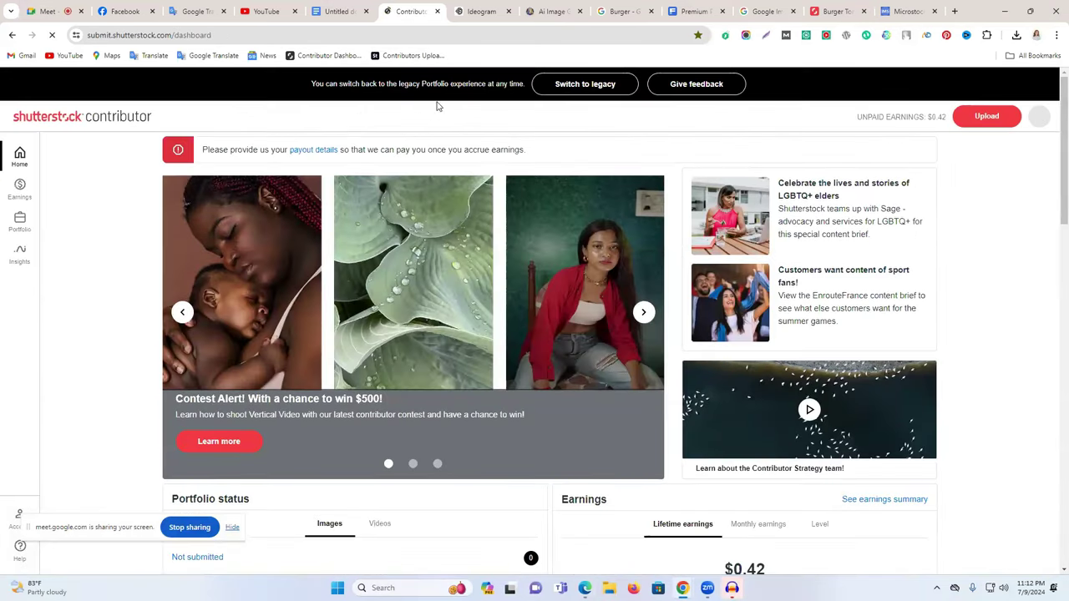
Review the Adobe Stock account's uploads, submission statuses and portfolio dashboard in Chrome, and close the tab
left_click(409, 55)
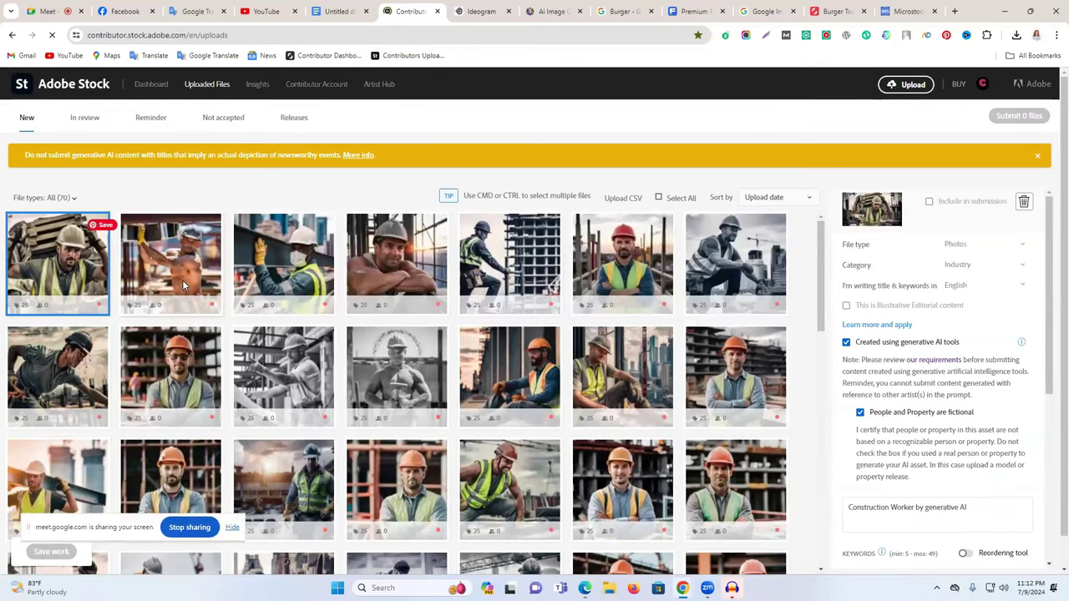
left_click(96, 123)
left_click(157, 122)
left_click(162, 87)
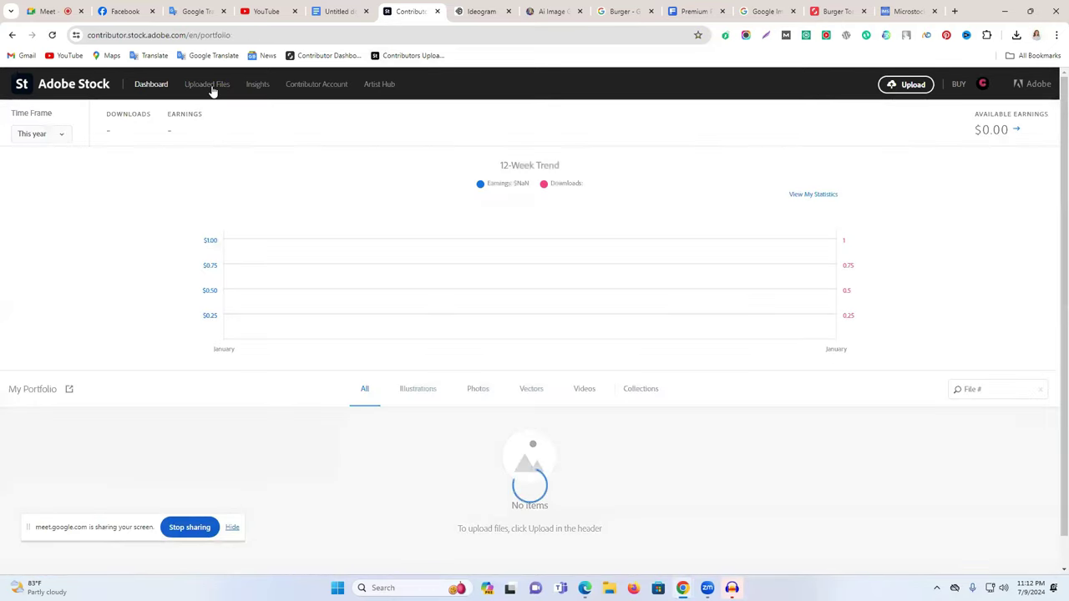
scroll(415, 367, "down", 1)
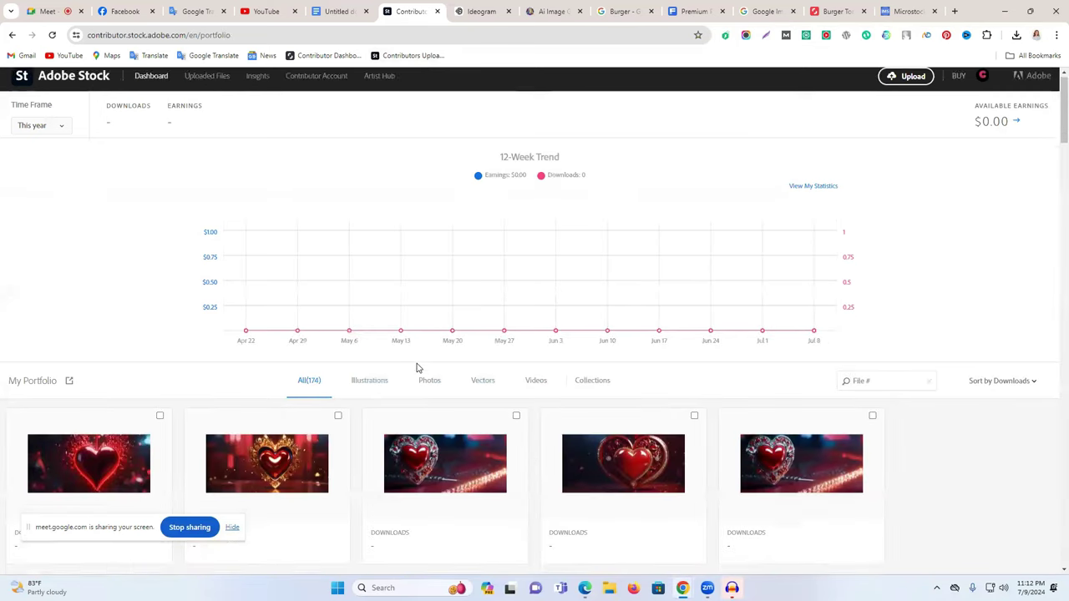
left_click_drag(327, 334, 299, 334)
scroll(301, 342, "down", 2)
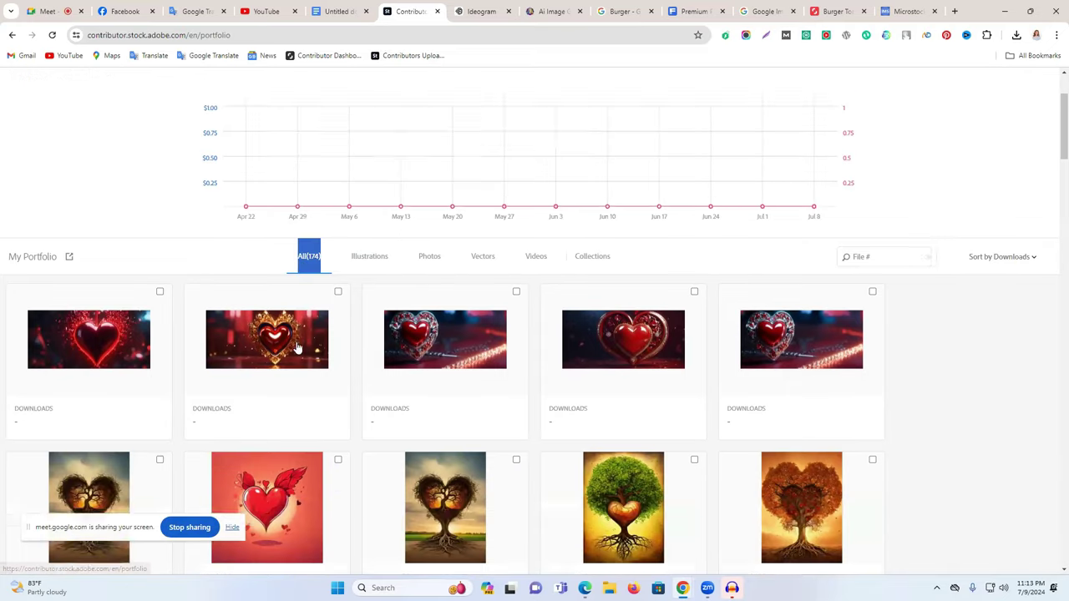
scroll(398, 361, "up", 3)
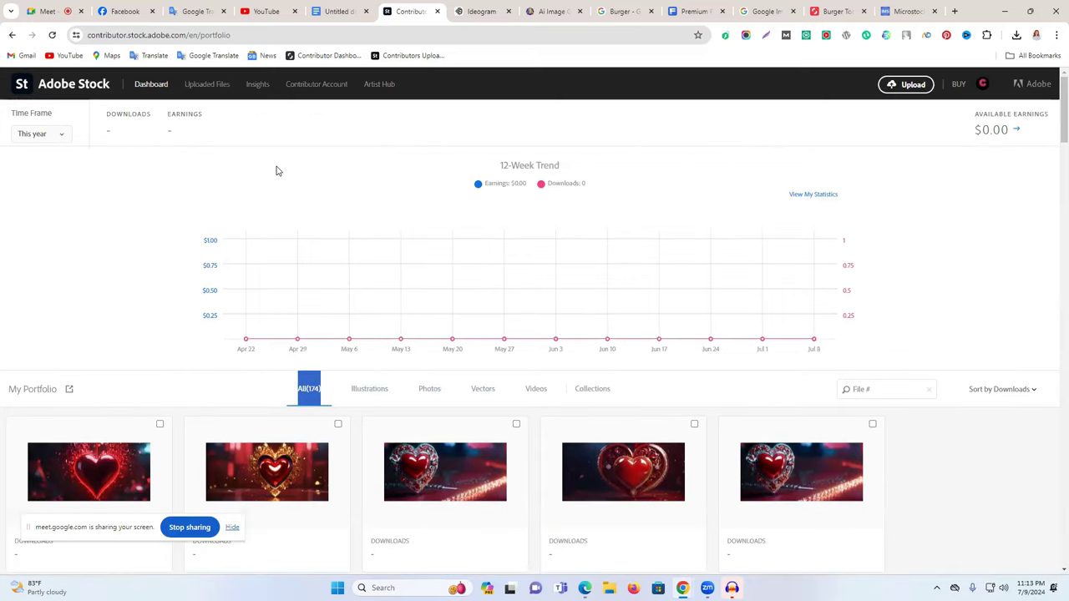
left_click(438, 18)
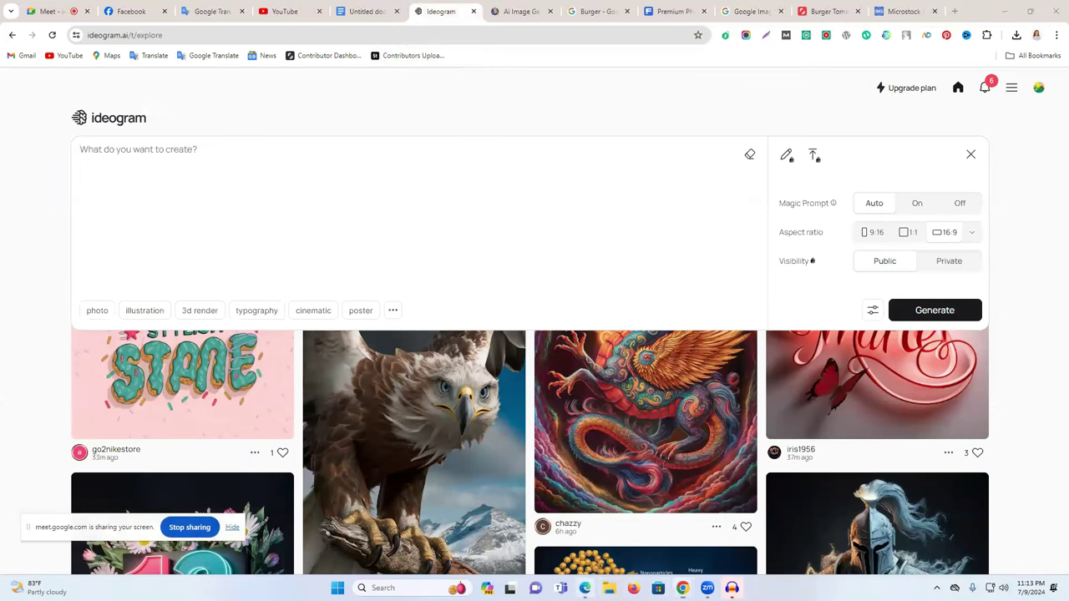
Switch to Edge and check the new uploads on Adobe Stock
left_click(585, 587)
left_click(127, 8)
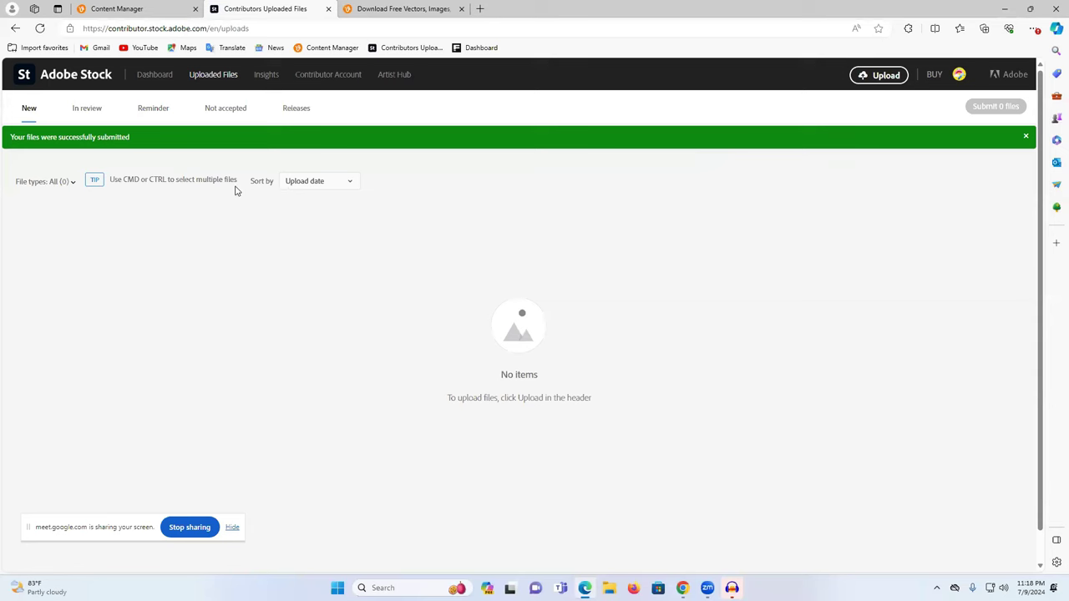
left_click(71, 79)
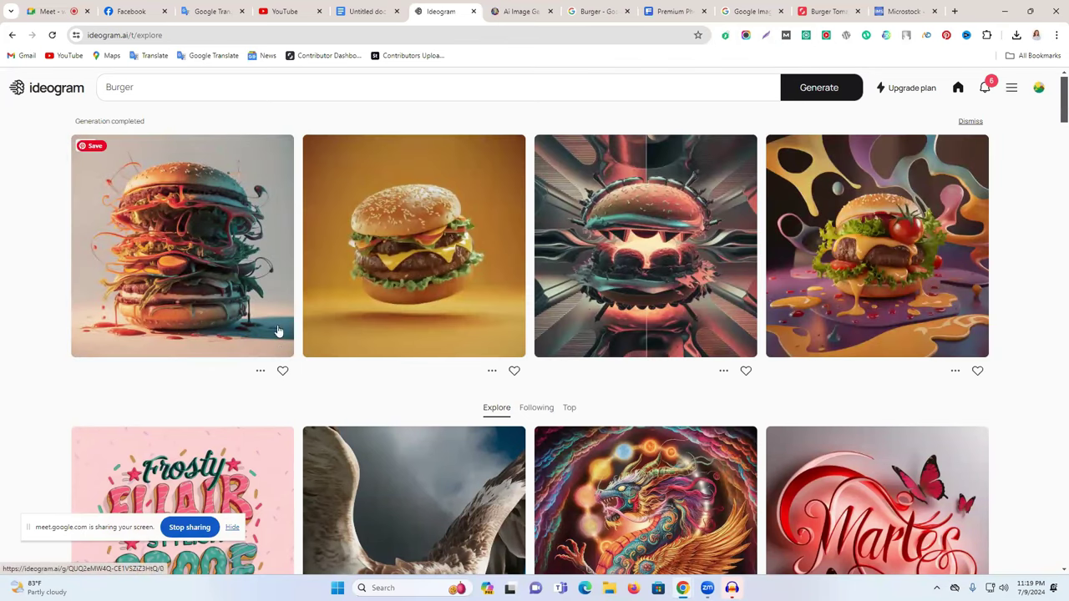
Open the Ideogram image of the burger floating on an orange background and save it to Downloads
left_click(386, 253)
right_click(397, 255)
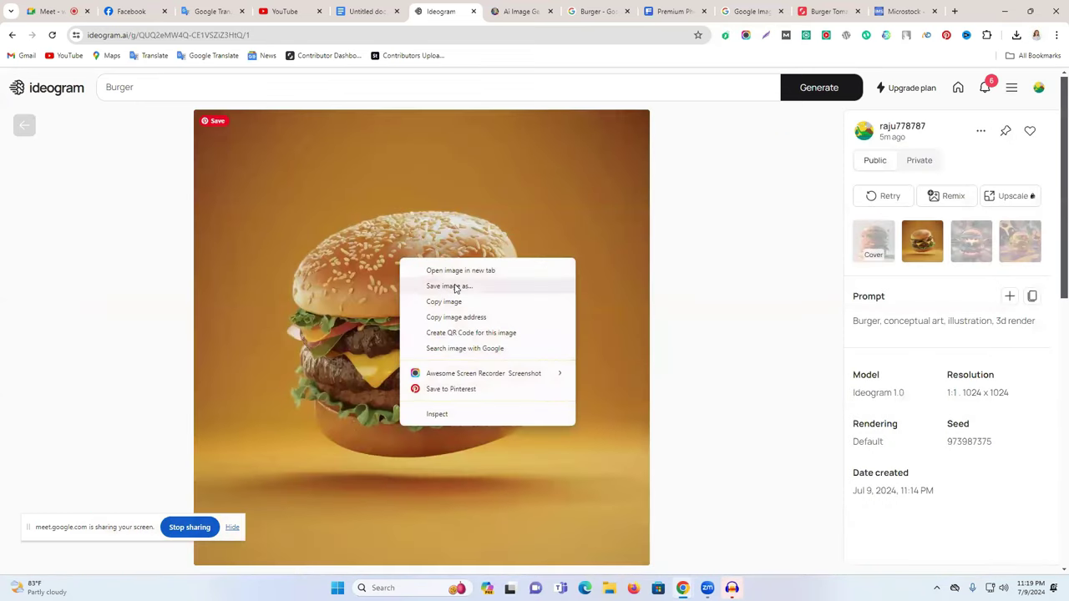
left_click(452, 286)
left_click(440, 279)
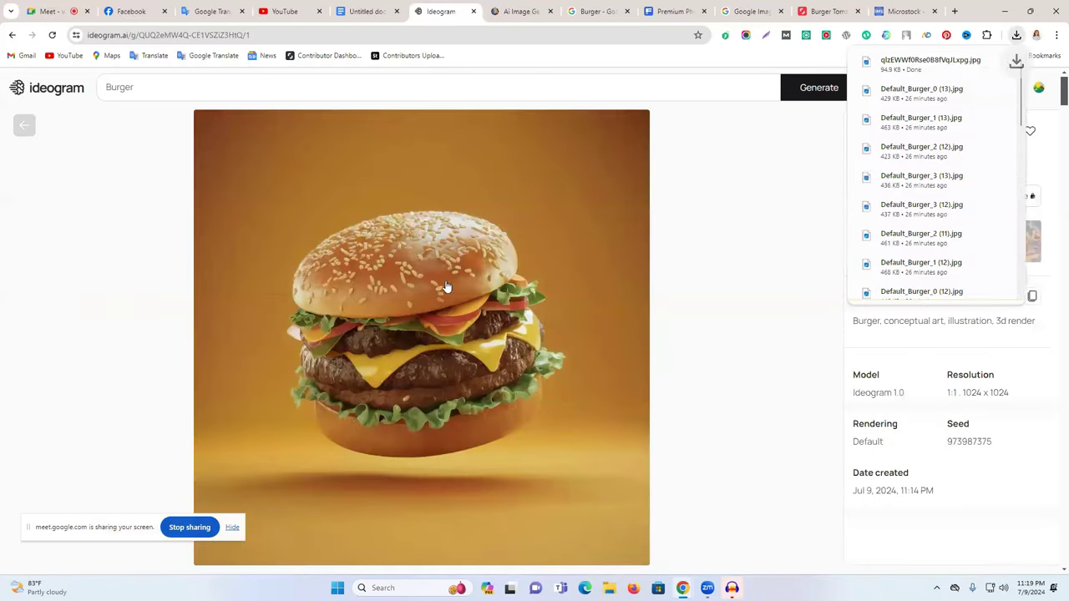
Save the fourth generated burger image, with the melting cheese and purple swirls, to Downloads
left_click(1032, 249)
right_click(547, 286)
left_click(582, 303)
left_click(437, 276)
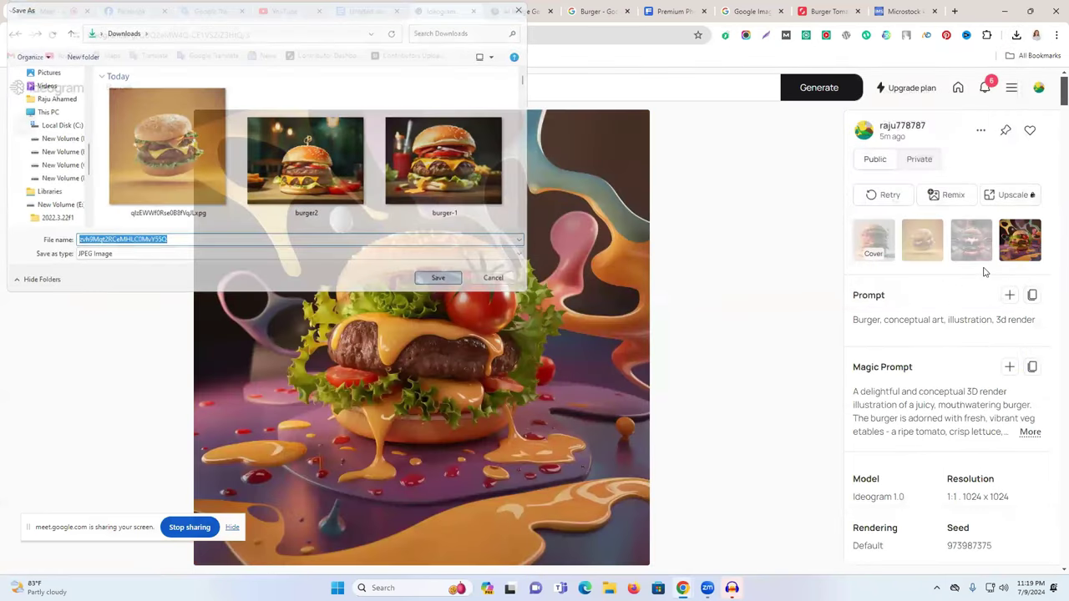
Save the third generated image, the dark futuristic burger with a glowing core, to Downloads
left_click(971, 239)
right_click(447, 276)
left_click(513, 304)
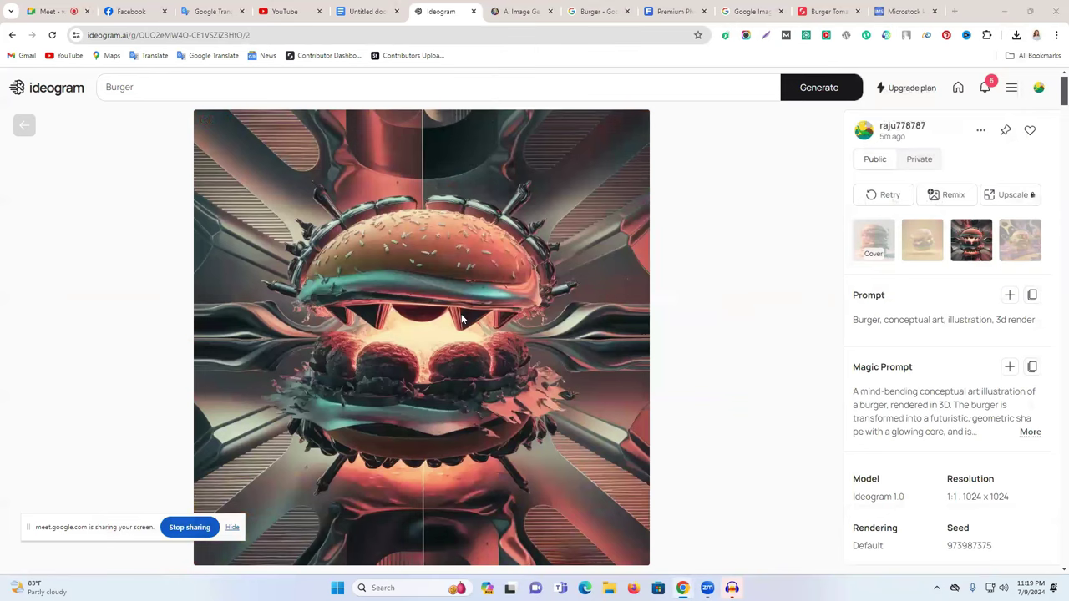
left_click(440, 278)
Save the cover image of the tall burger with splashing sauce to Downloads
left_click(921, 244)
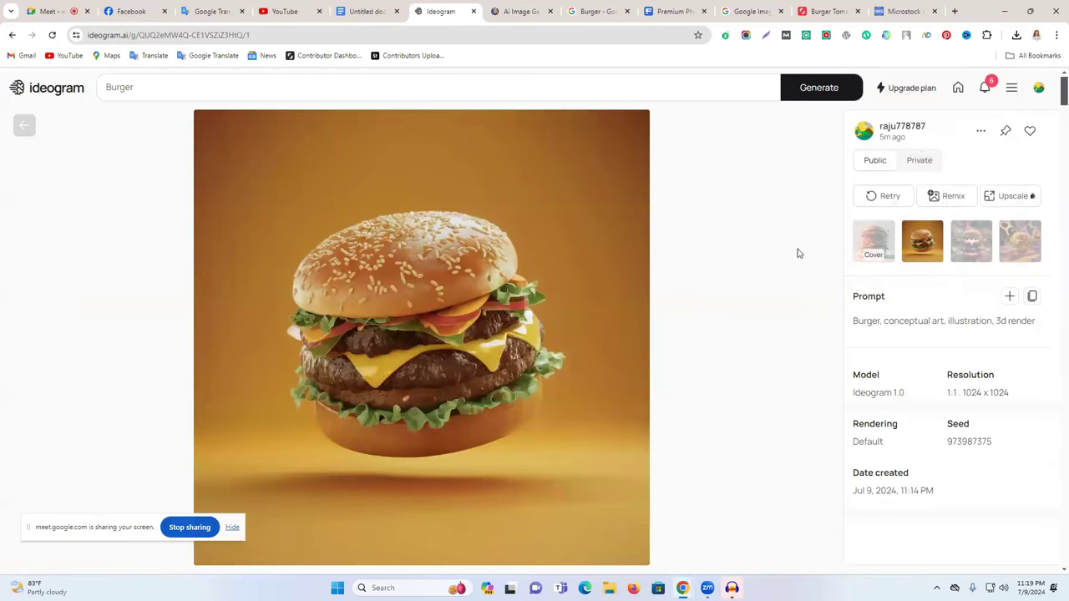
left_click(861, 244)
right_click(506, 275)
left_click(568, 298)
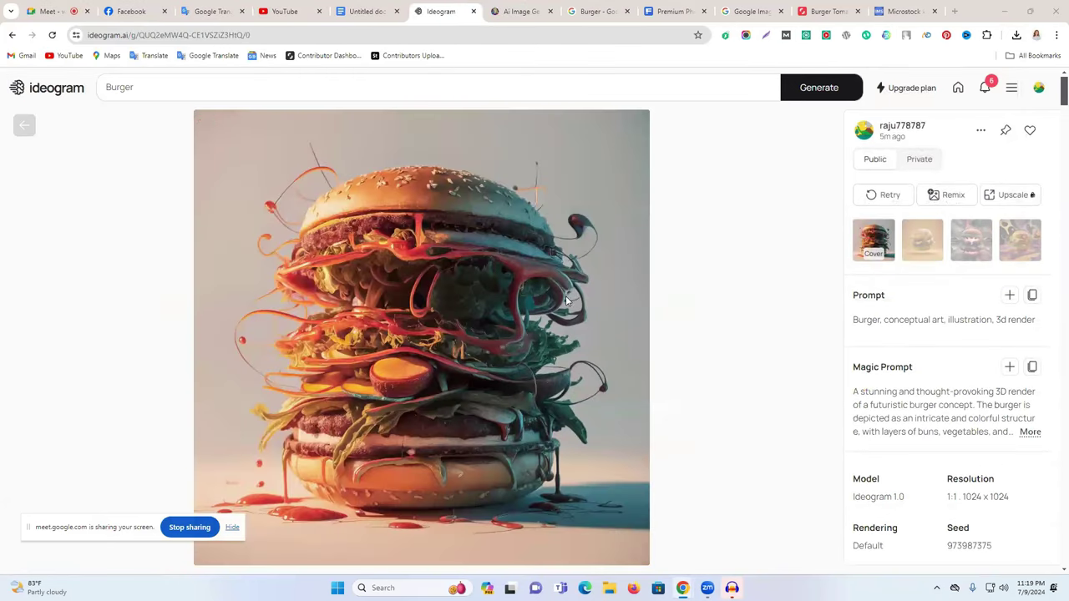
key("Return")
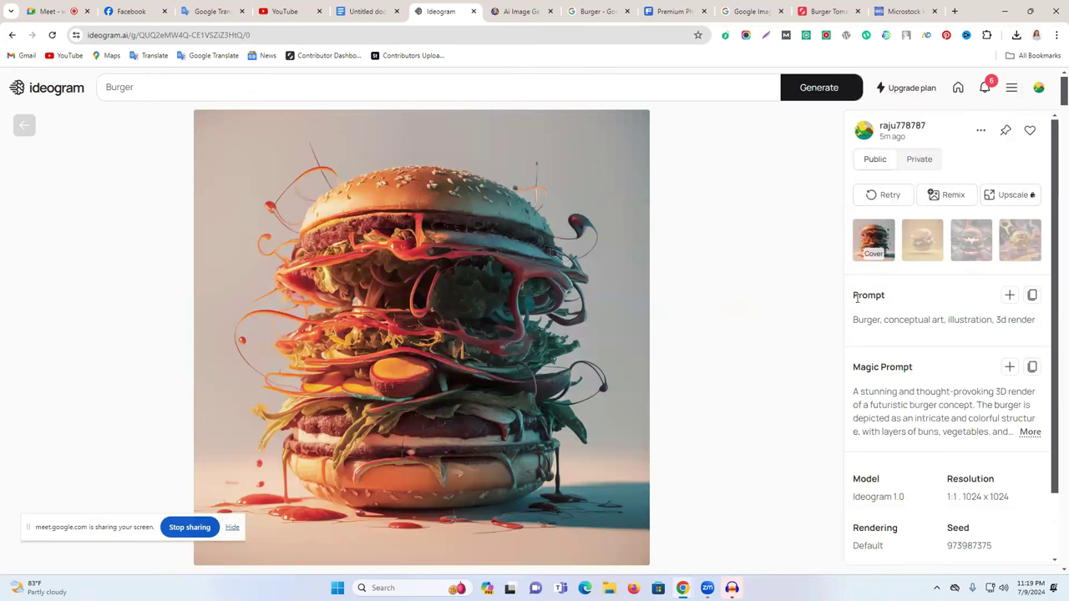
Highlight the cover image's prompt text "Burger, conceptual art, illustration, 3d render"
left_click_drag(882, 294, 1038, 322)
left_click_drag(916, 320, 852, 324)
double_click(868, 323)
triple_click(869, 321)
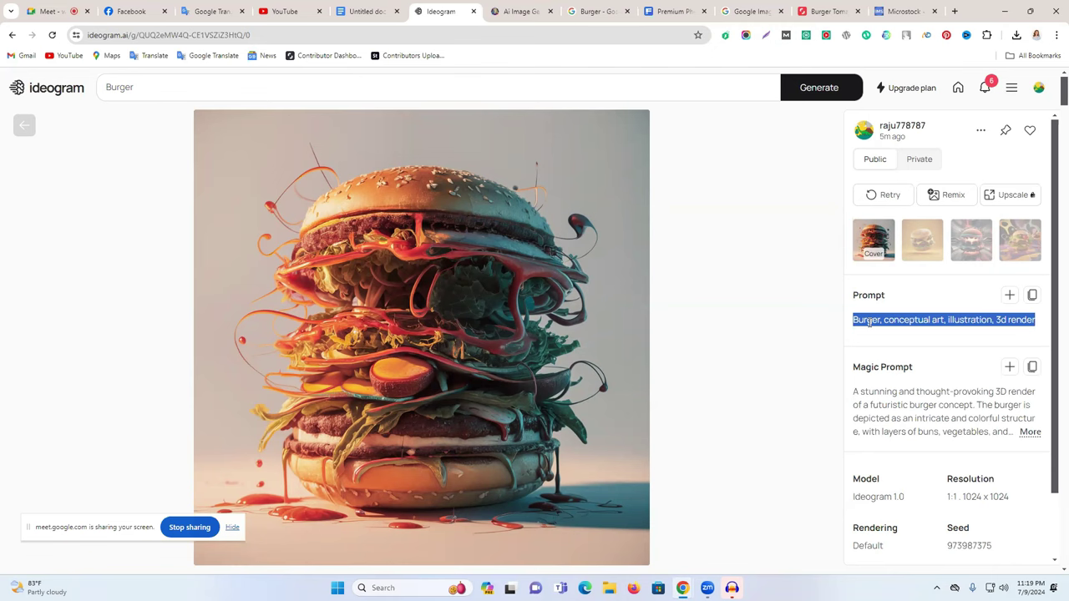
Minimize Chrome and open the Downloads folder in File Explorer
left_click(1003, 14)
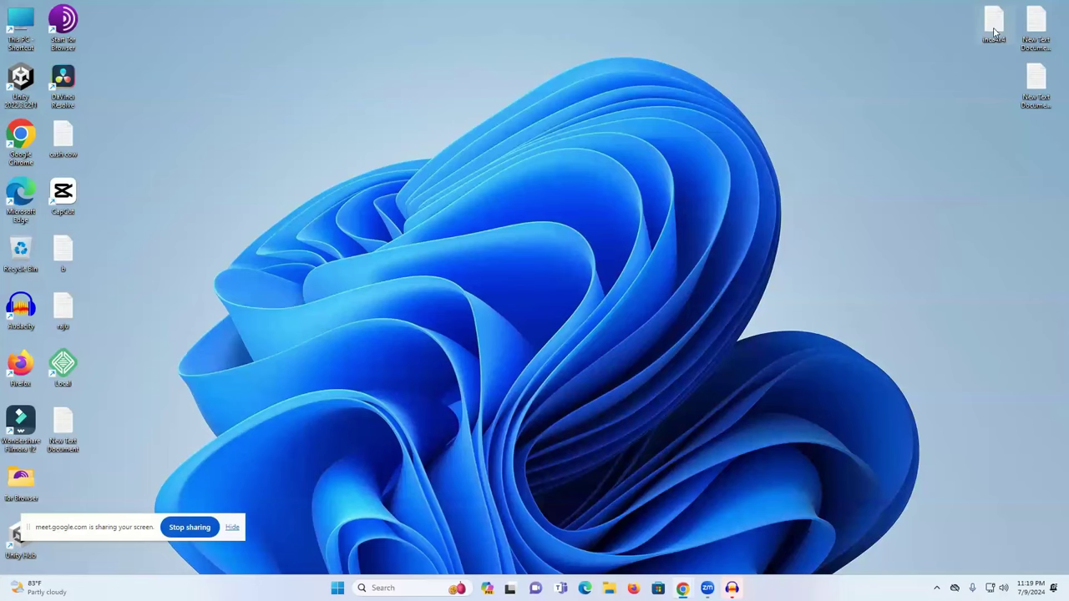
double_click(15, 27)
scroll(71, 125, "up", 1)
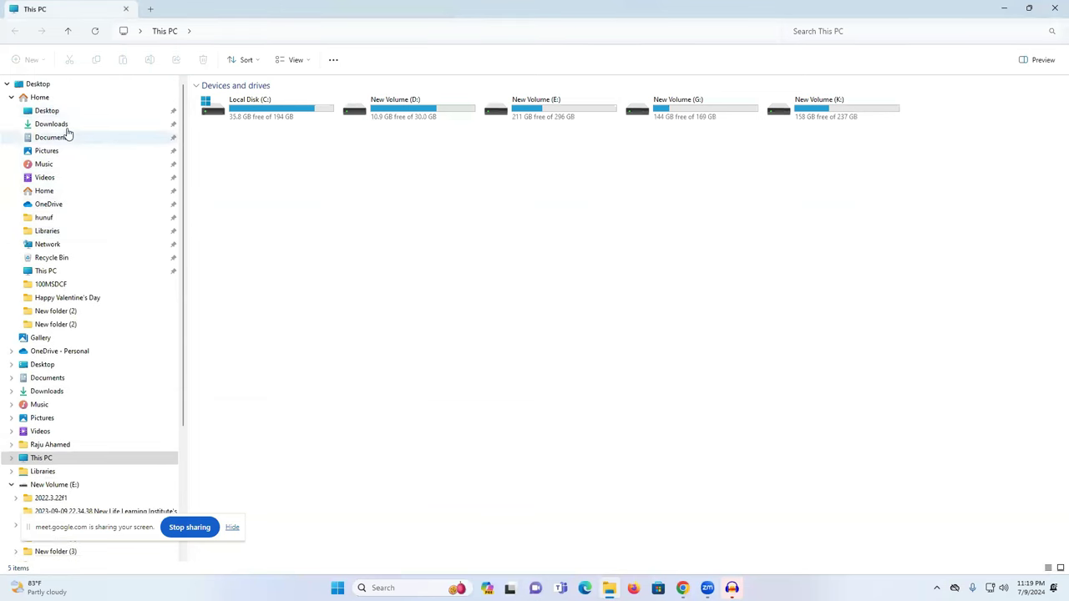
left_click(52, 125)
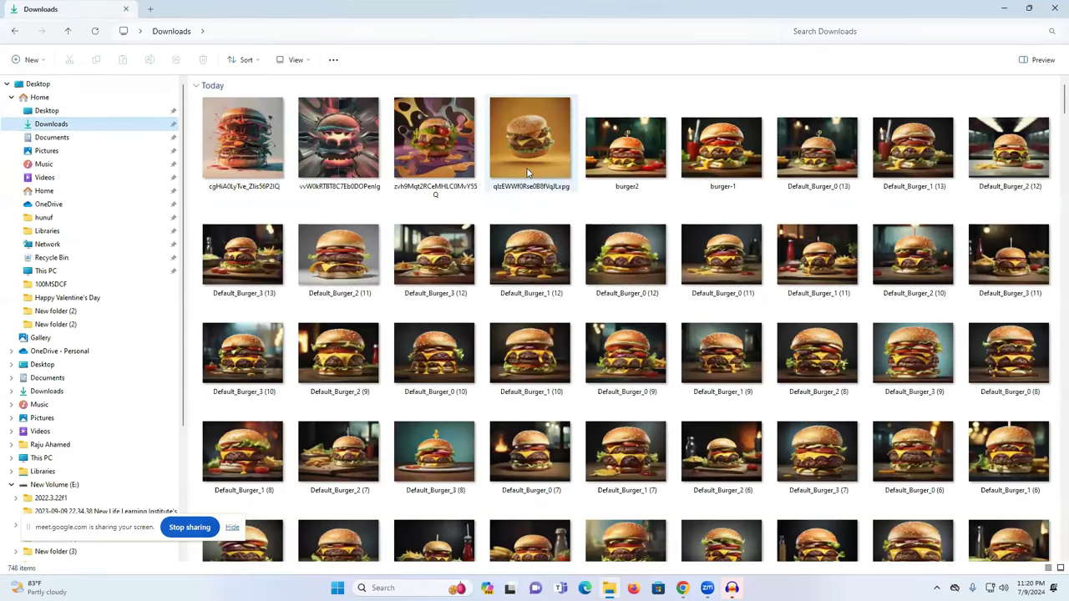
Delete the burger2 and burger-1 images from Downloads and close File Explorer
left_click(531, 173)
left_click(647, 173)
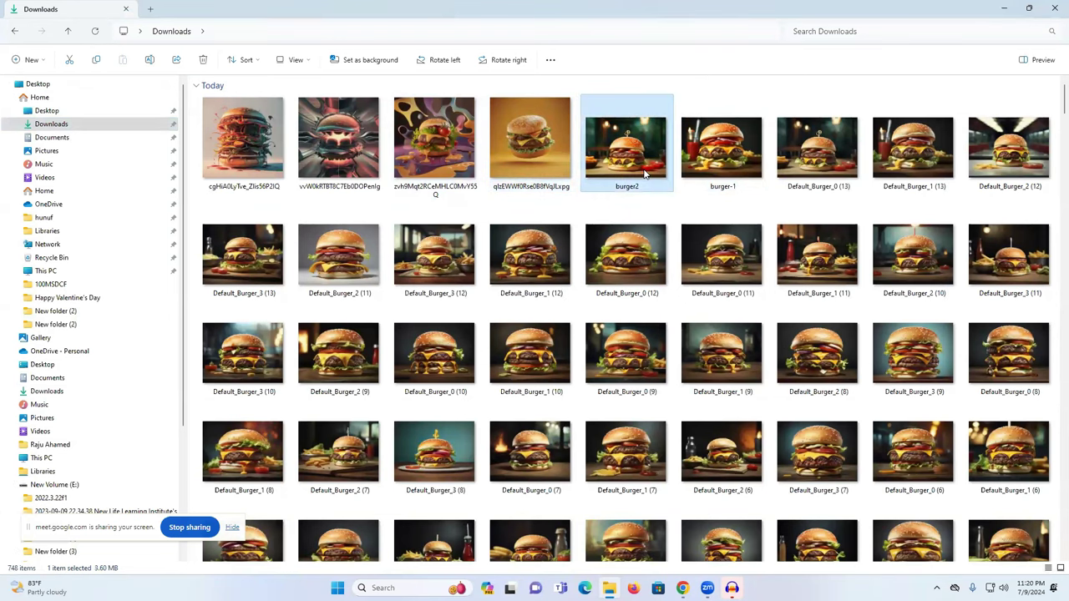
key("Delete")
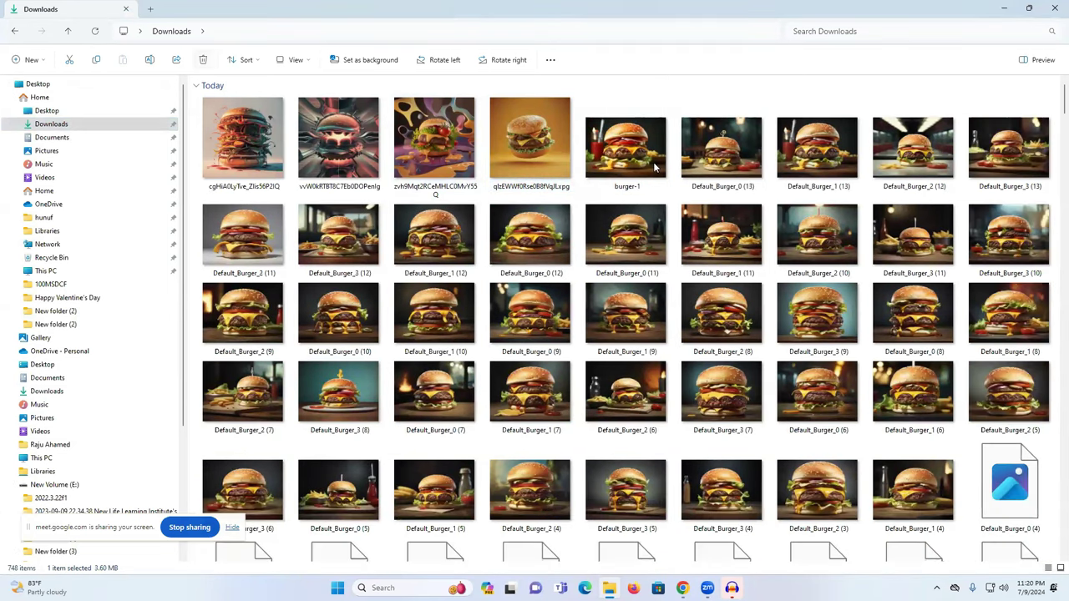
left_click(656, 167)
key("Delete")
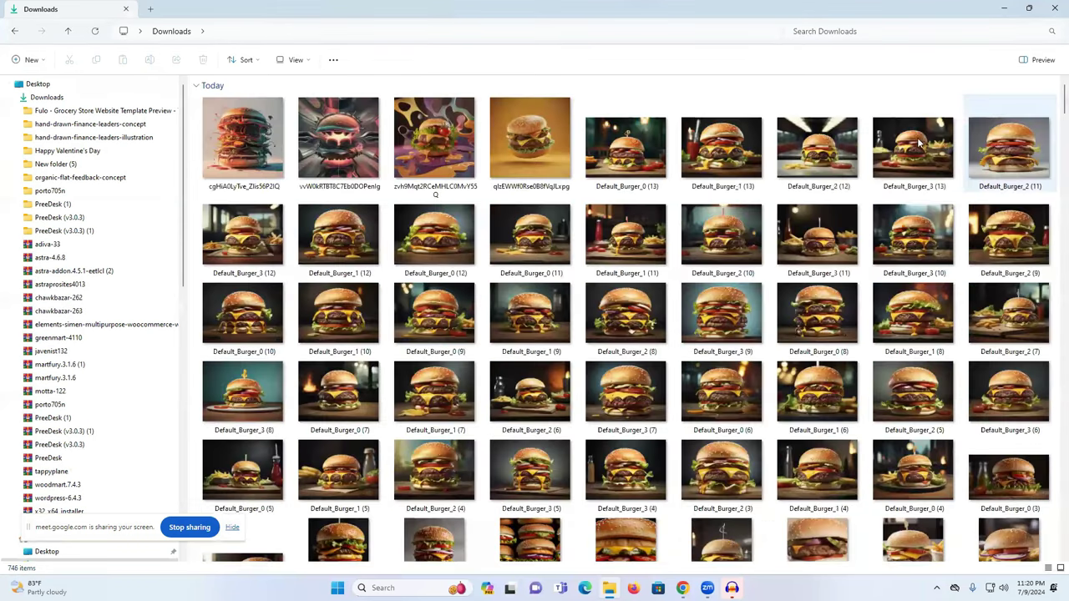
left_click(1055, 8)
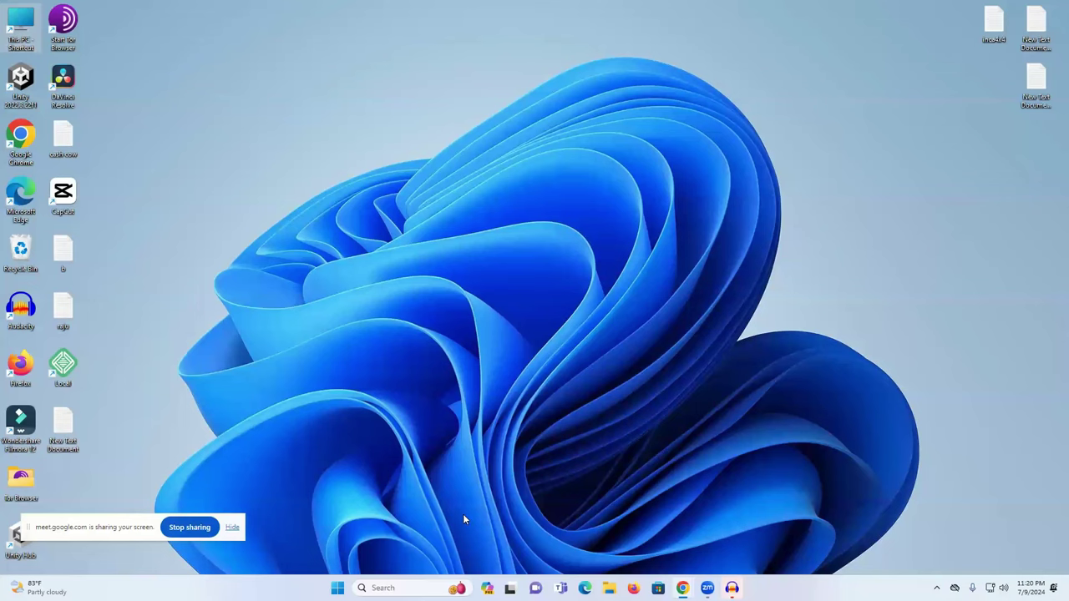
Open FastStone Photo Resizer
left_click(382, 588)
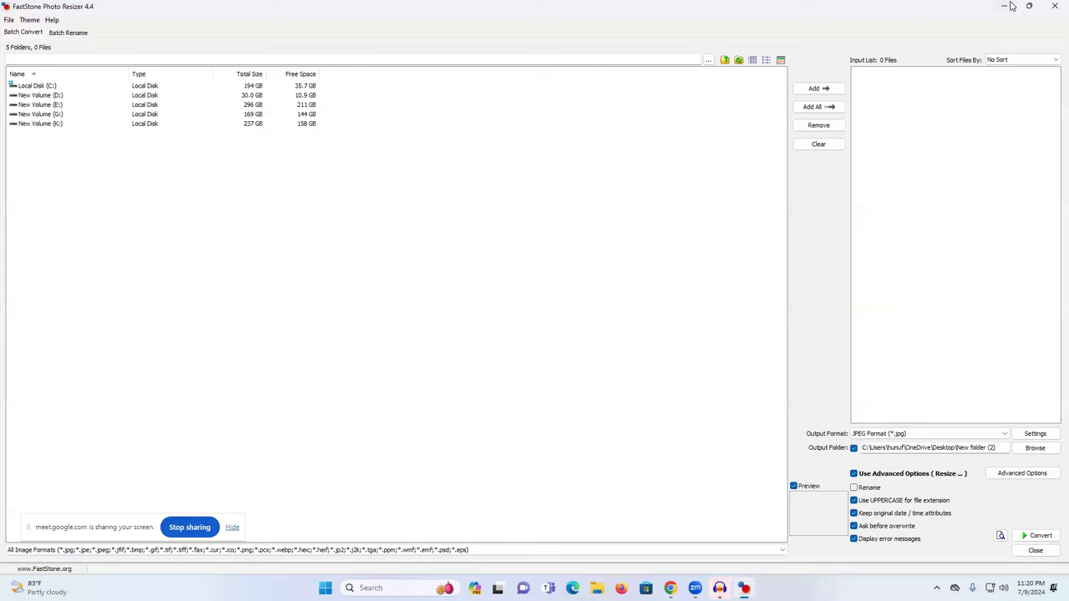
Minimize FastStone Photo Resizer and create two new folders on the desktop with their default names
left_click(724, 61)
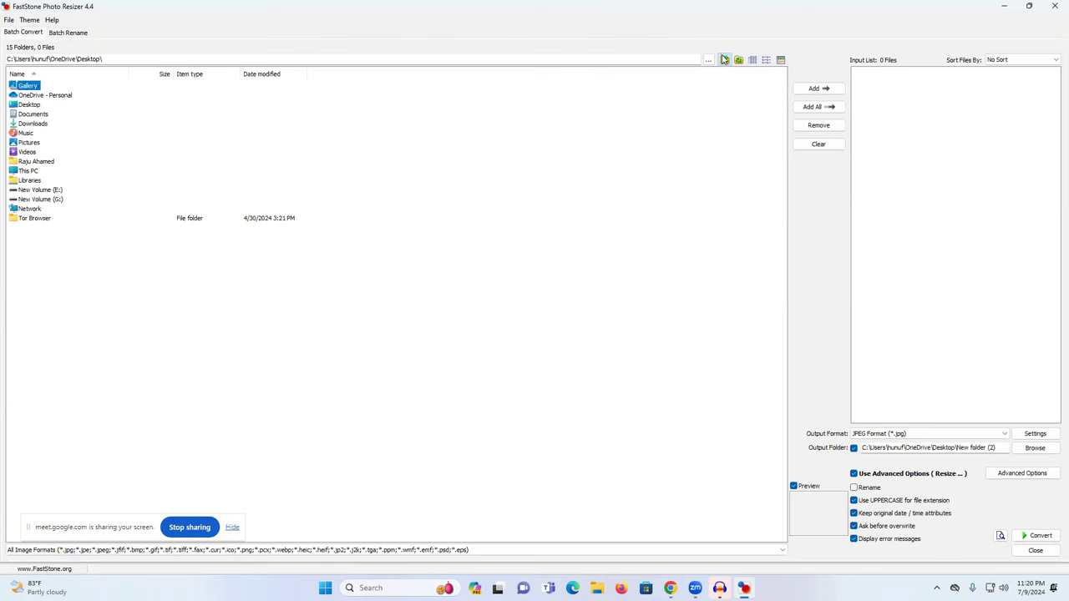
left_click(1003, 6)
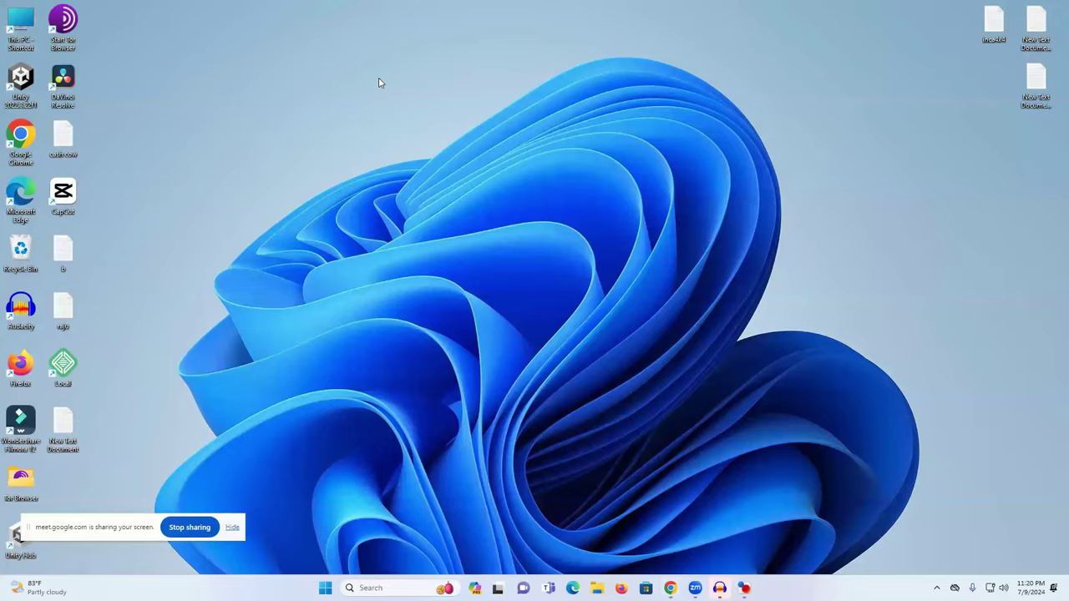
right_click(378, 83)
mouse_move(401, 166)
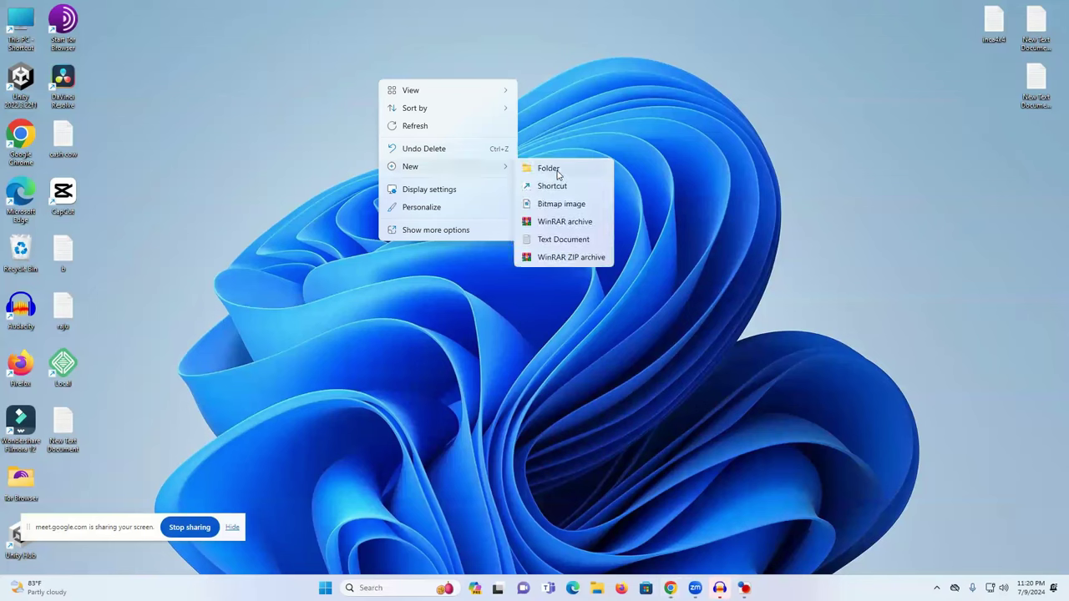
left_click(556, 169)
left_click(520, 146)
right_click(521, 148)
mouse_move(563, 236)
left_click(687, 239)
Open Downloads in File Explorer and select all the burger images through Default_Burger_3
left_click(25, 29)
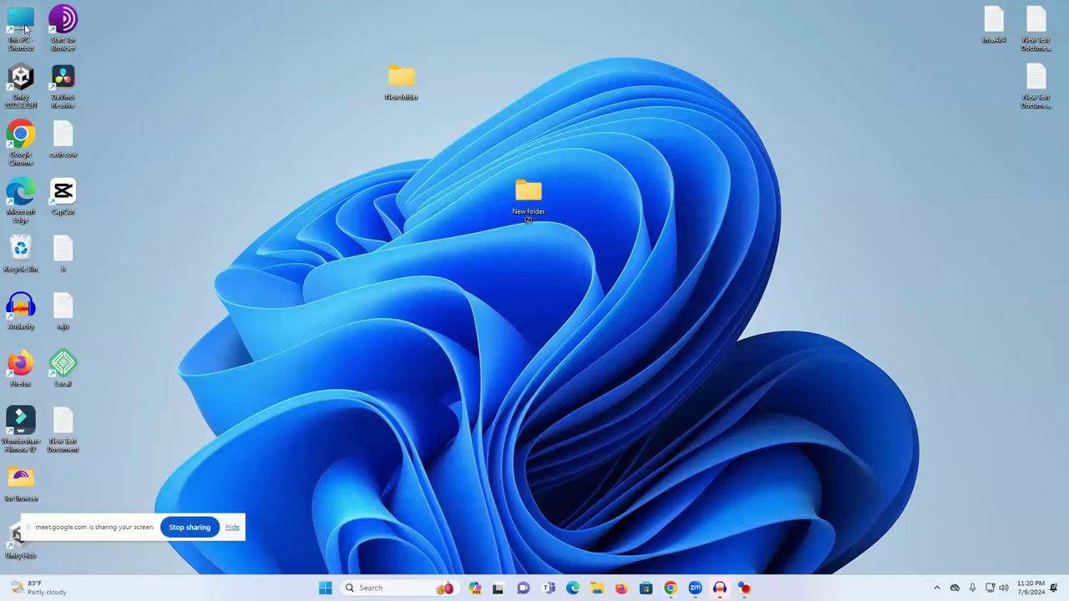
double_click(25, 29)
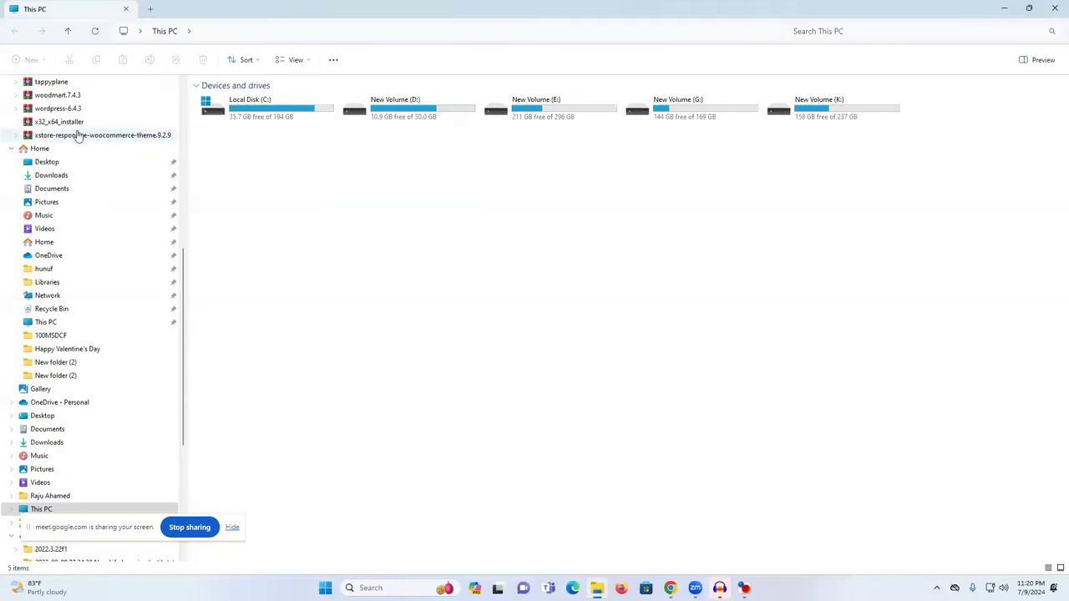
left_click(52, 176)
mouse_move(290, 150)
left_mouse_down()
mouse_move(1028, 328)
mouse_move(1017, 270)
mouse_move(1042, 272)
left_mouse_up()
scroll(1023, 300, "down", 8)
scroll(1027, 272, "up", 3)
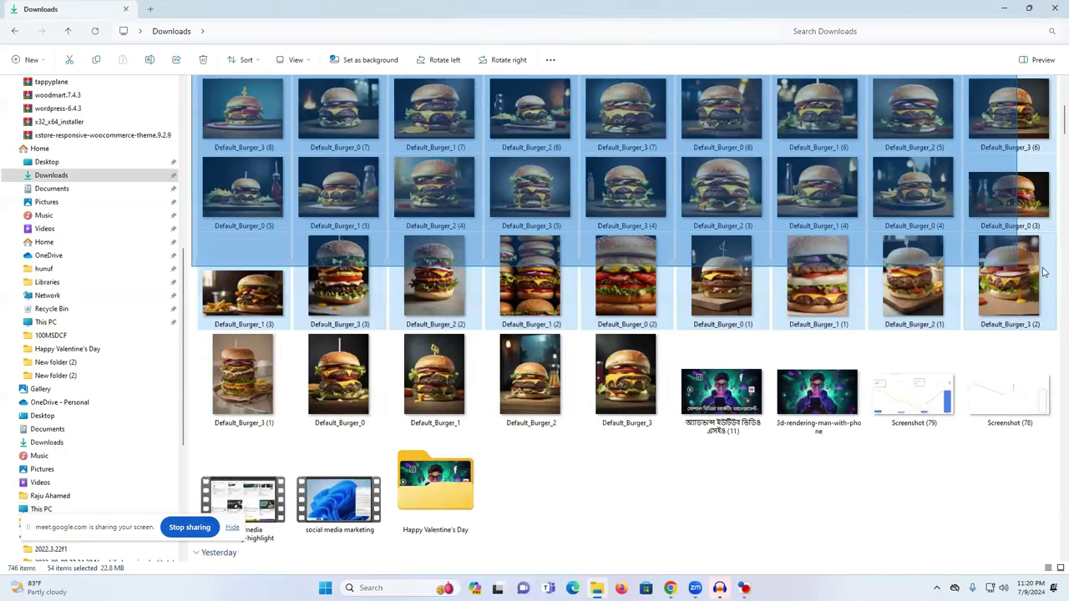
left_click_drag(284, 361, 198, 371)
left_click_drag(674, 364, 201, 384)
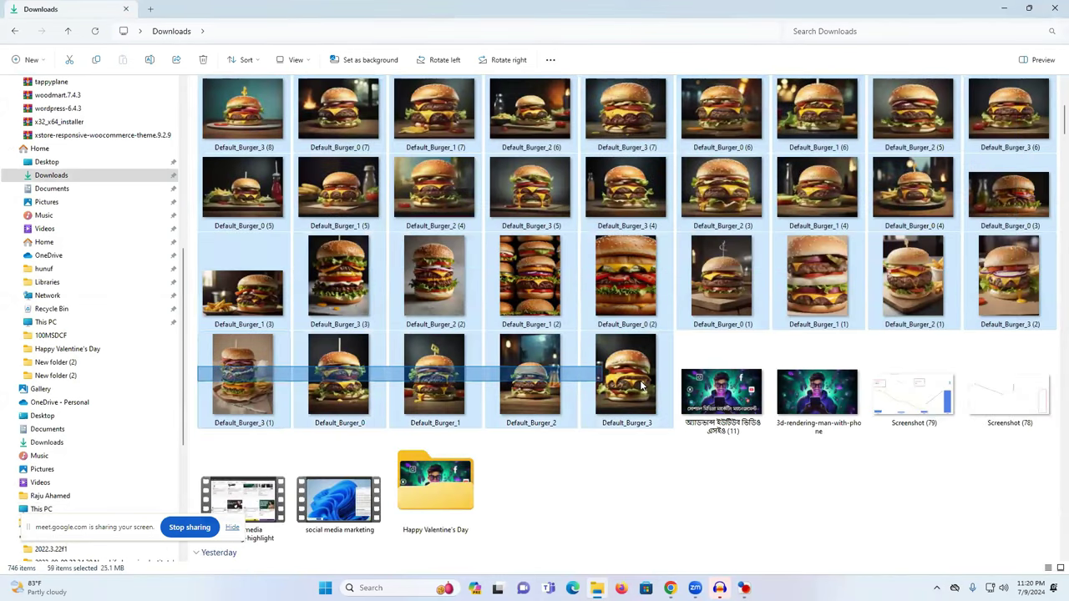
Move the selected burger images from Downloads into the desktop's New folder and close that folder window
right_click(659, 286)
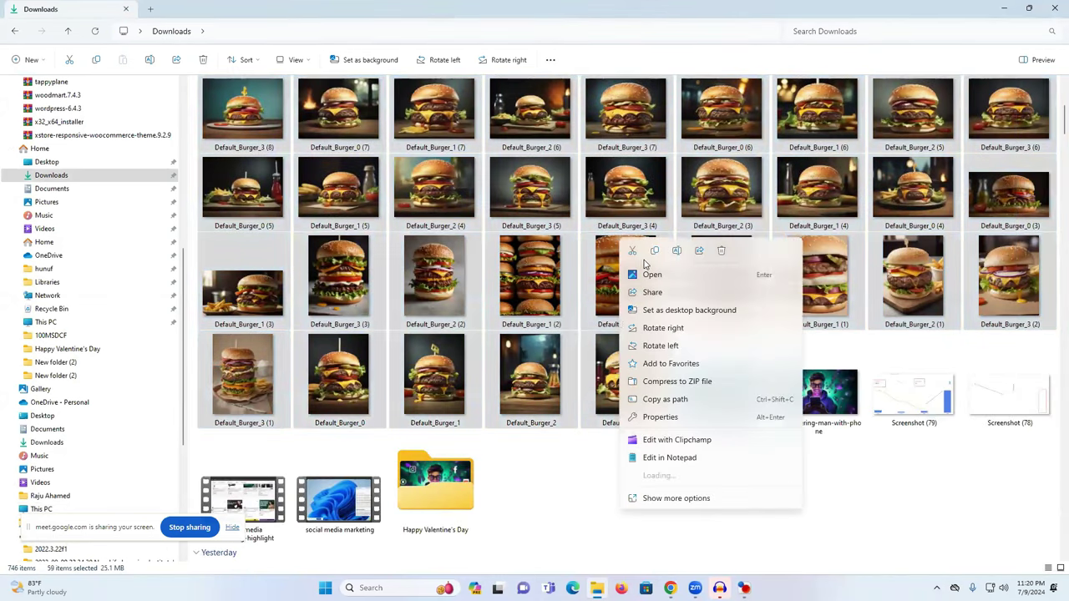
left_click(633, 250)
key("super+d")
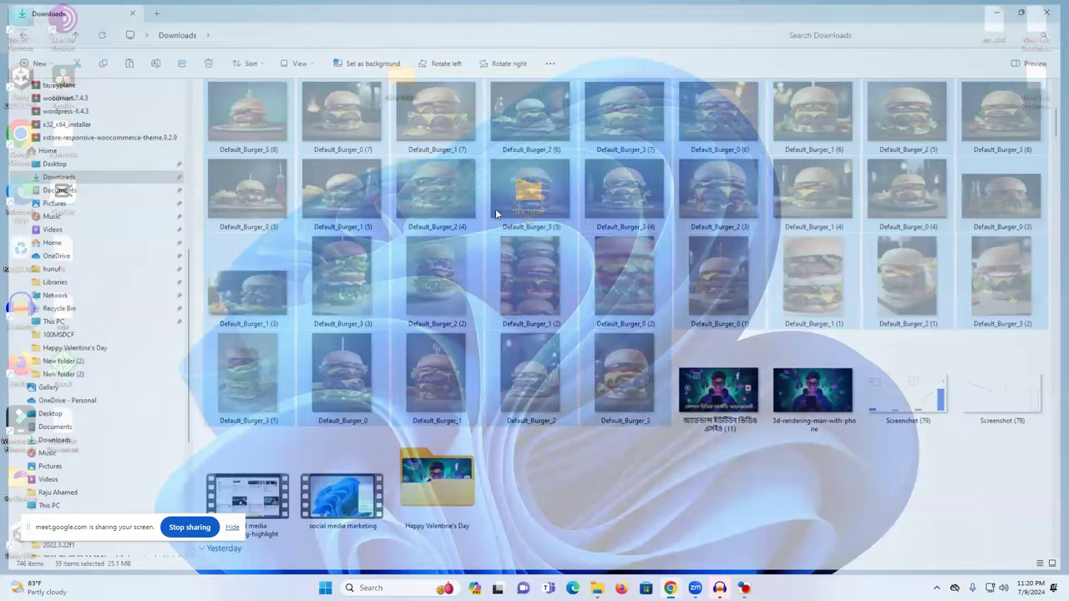
double_click(401, 83)
key("ctrl+v")
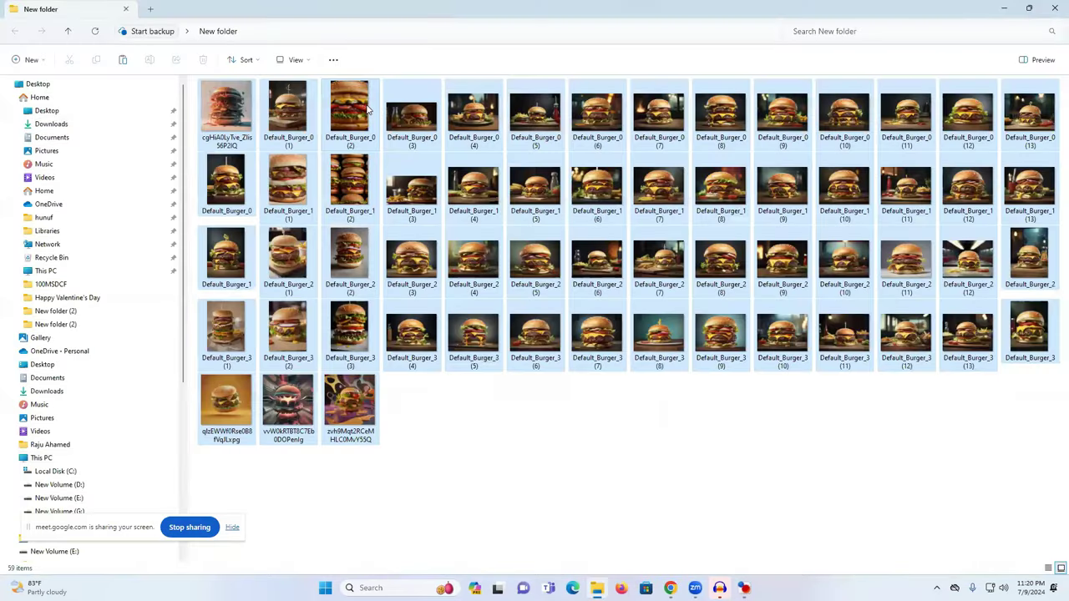
left_click(1054, 8)
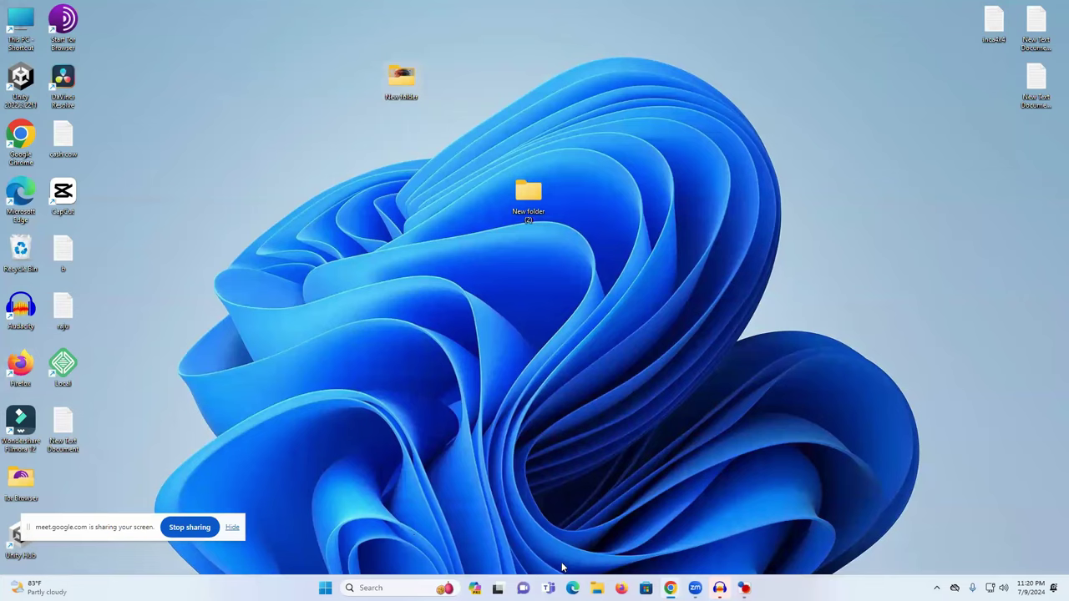
Switch to FastStone Photo Resizer and add all images from the desktop's New folder to the input list
left_click(744, 588)
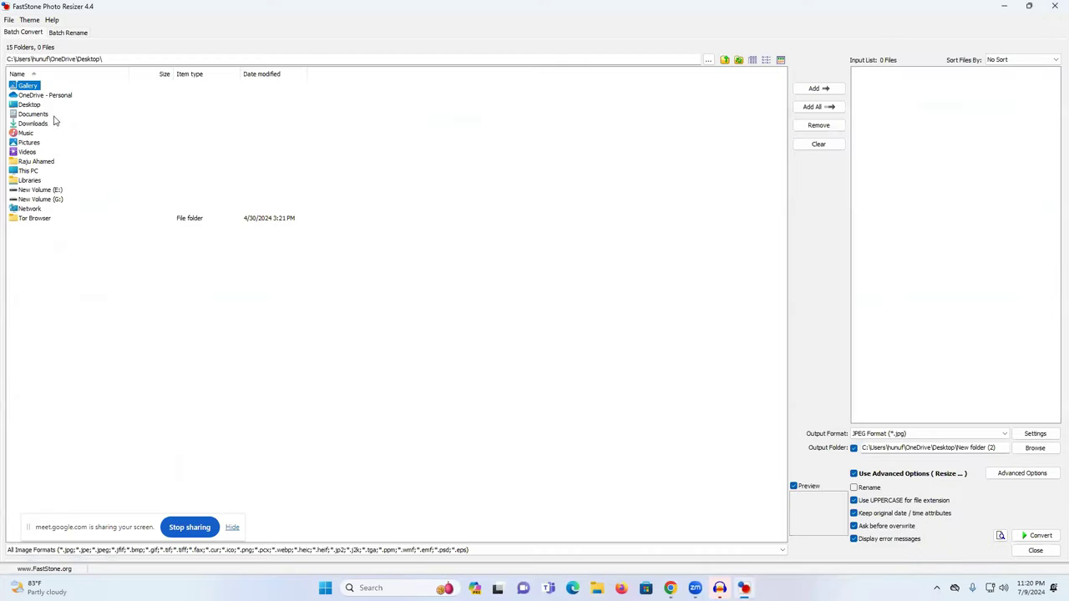
left_click(724, 59)
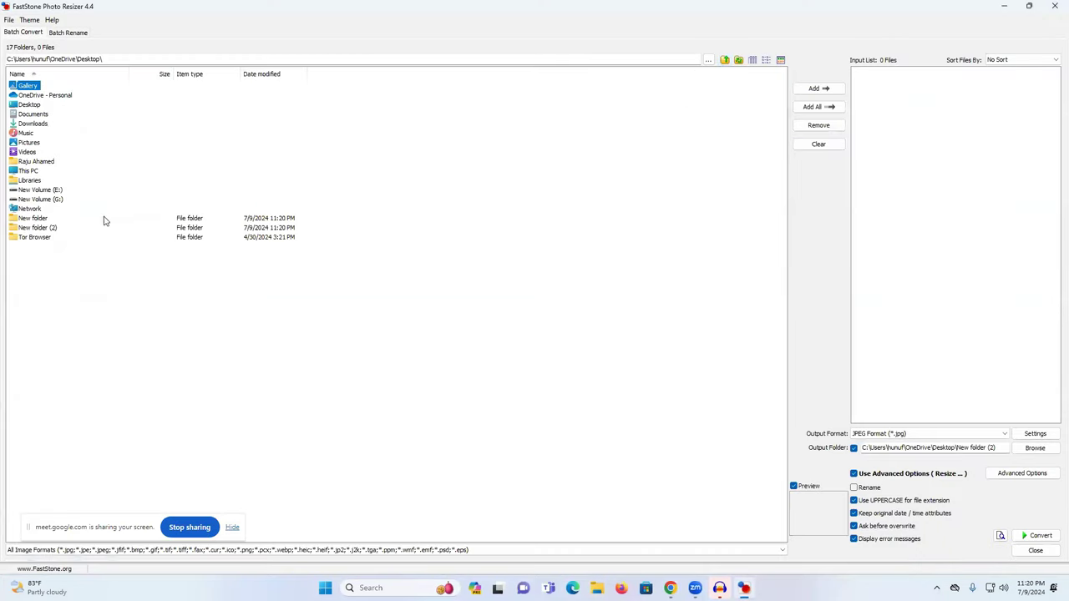
double_click(32, 220)
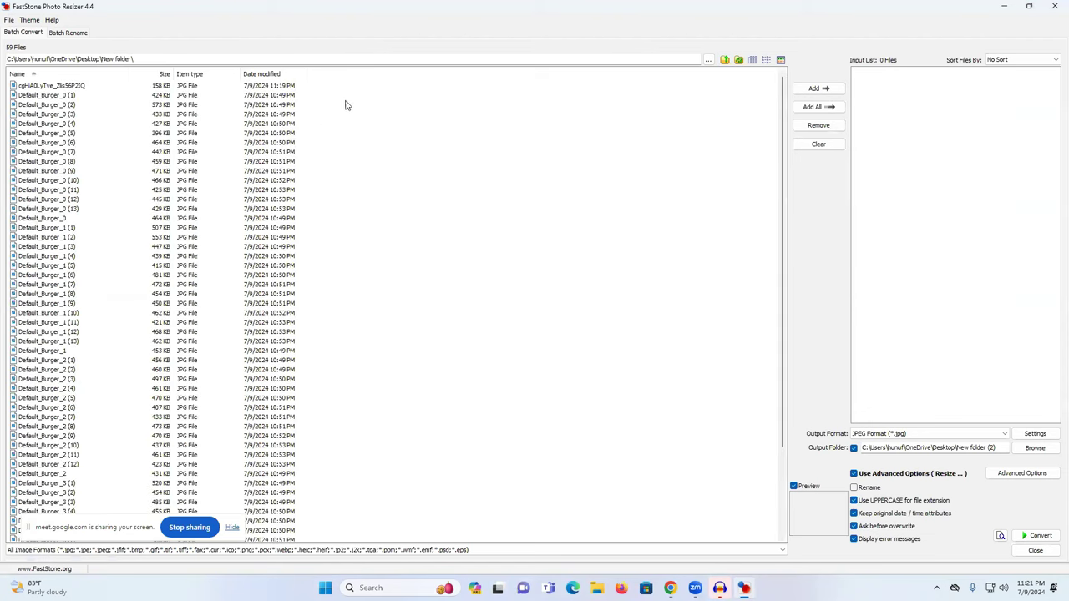
left_click_drag(307, 84, 50, 538)
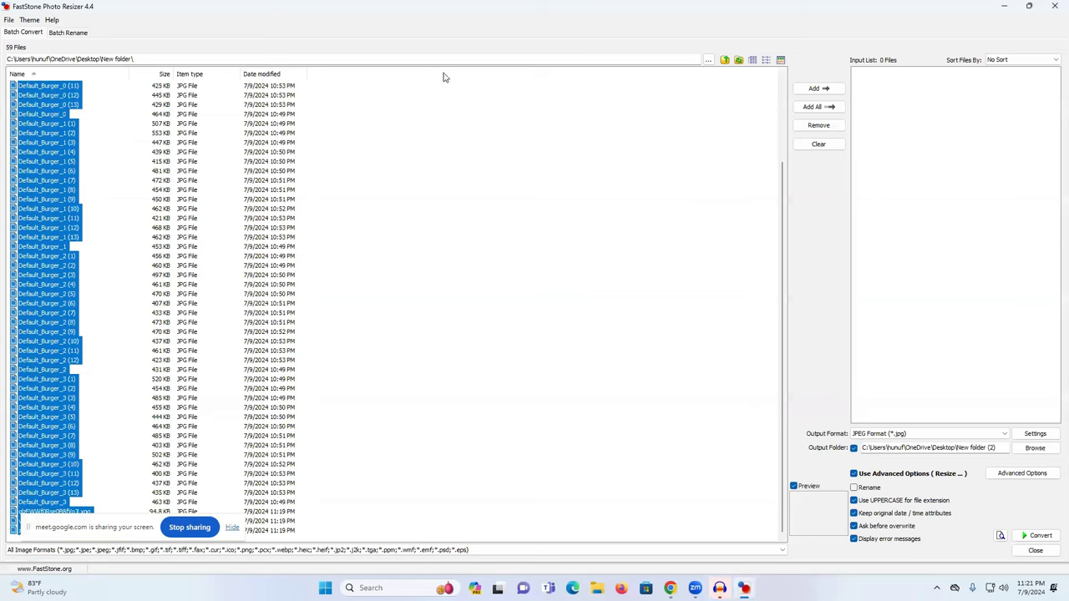
left_click(819, 109)
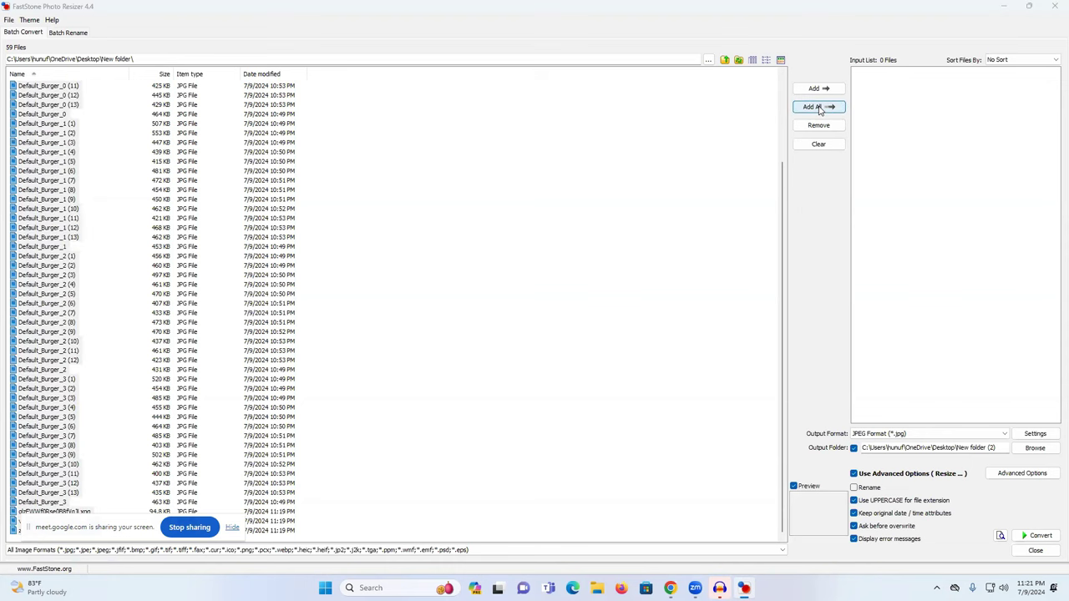
scroll(978, 249, "down", 5)
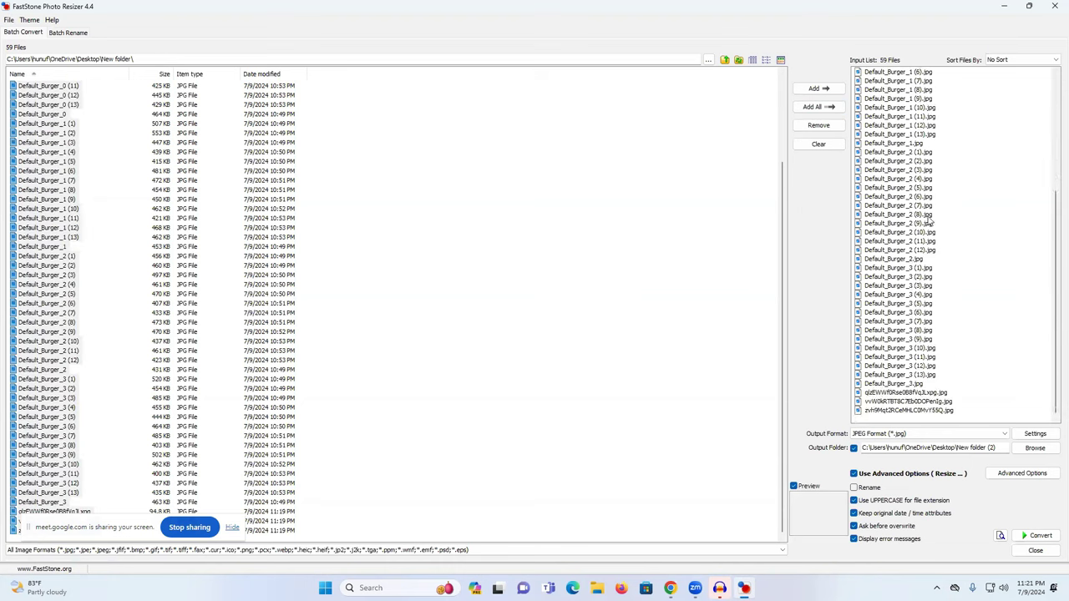
Convert the listed images to JPEG with the desktop's New folder (2) as output folder, and close FastStone Photo Resizer
left_click(1034, 449)
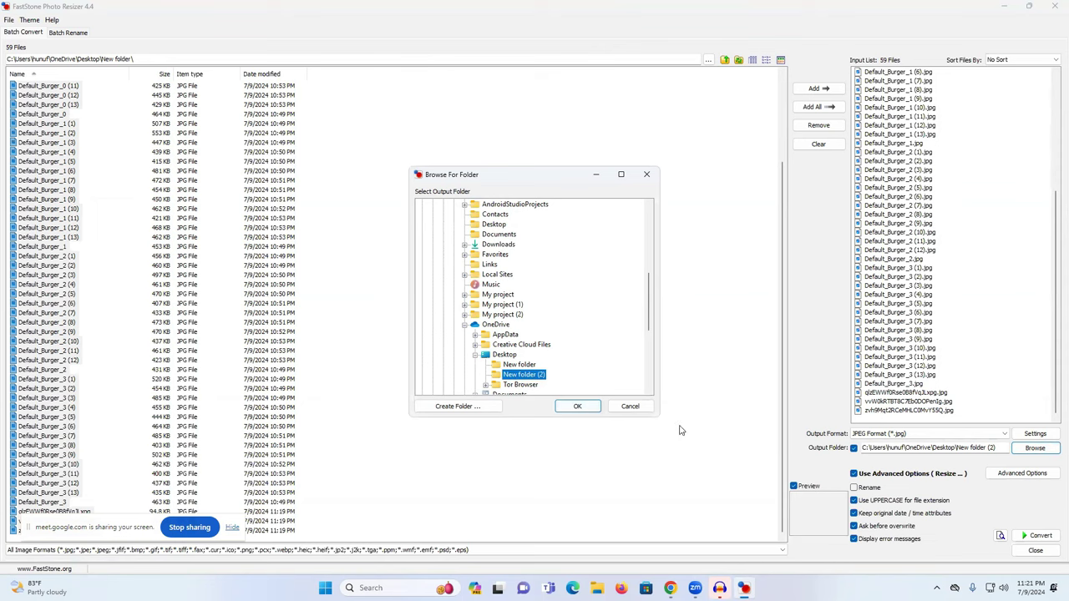
left_click(583, 408)
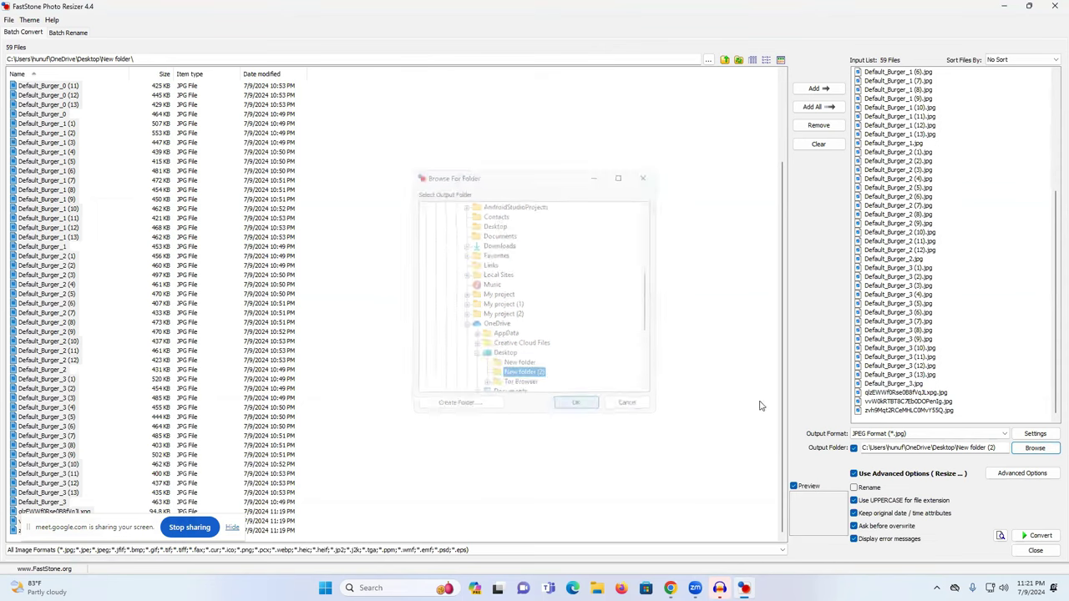
left_click(1039, 541)
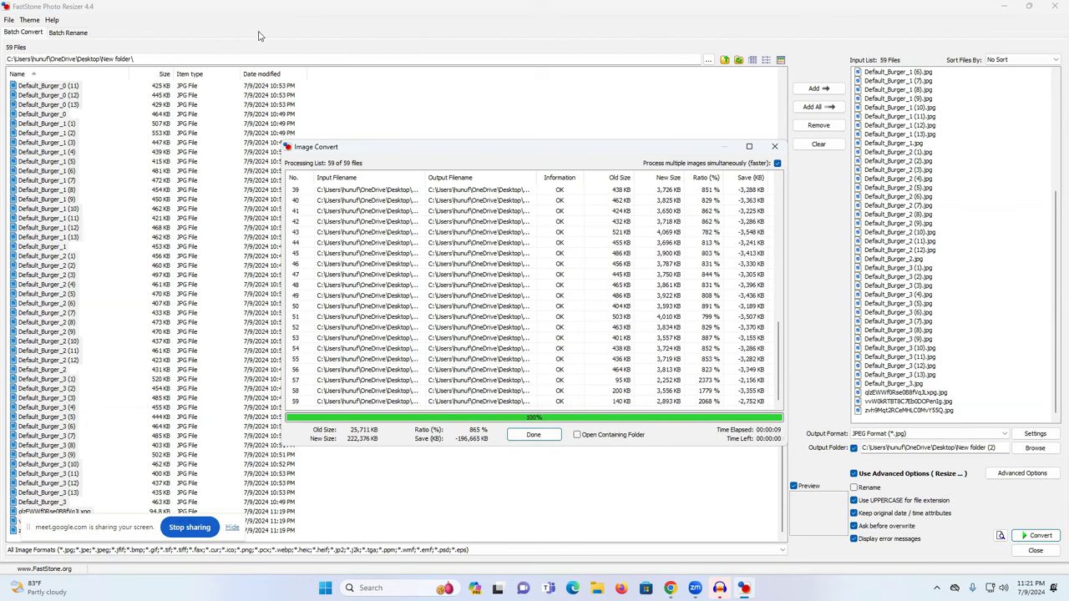
left_click(533, 436)
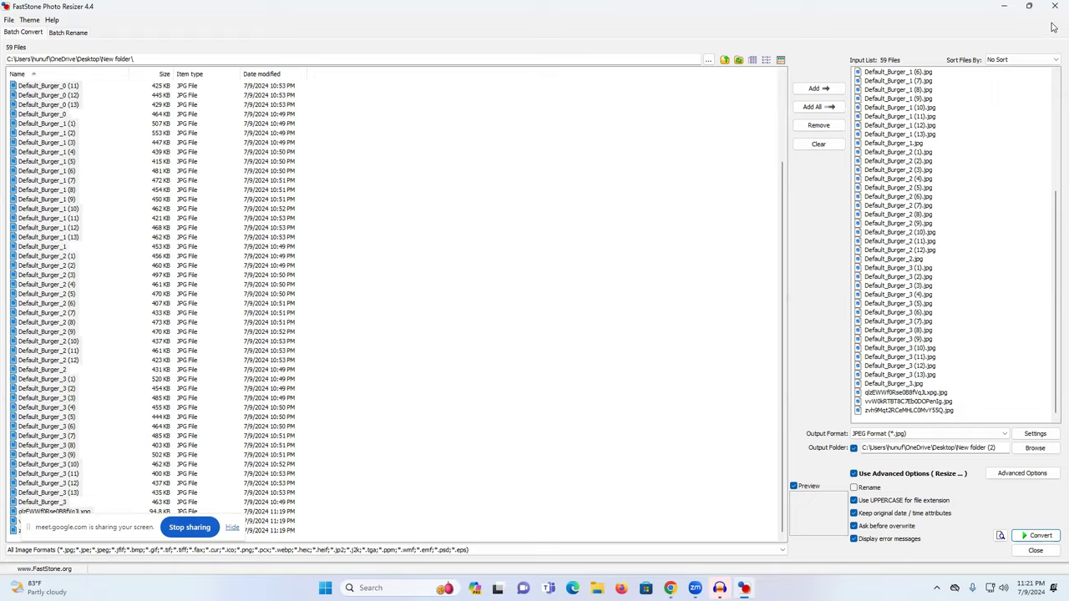
left_click(1050, 7)
Open New folder (2) on the desktop and select all the converted burger images
double_click(528, 196)
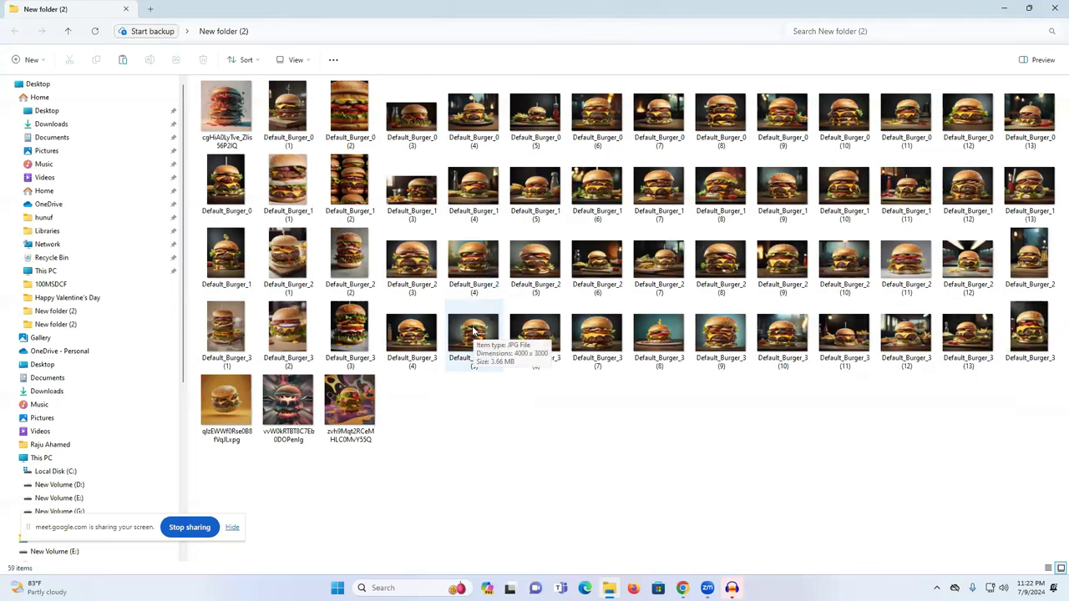
left_click_drag(1043, 420, 240, 100)
left_click_drag(238, 101, 944, 17)
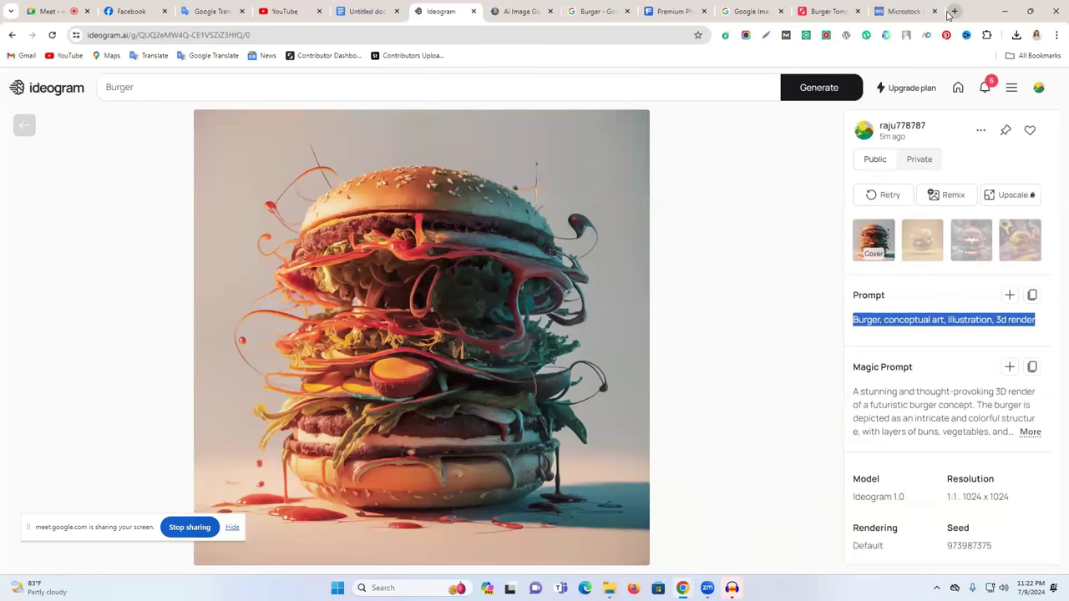
Open the bookmarked Freepik Contributor dashboard in a new Chrome tab
left_click(955, 11)
left_click(1034, 55)
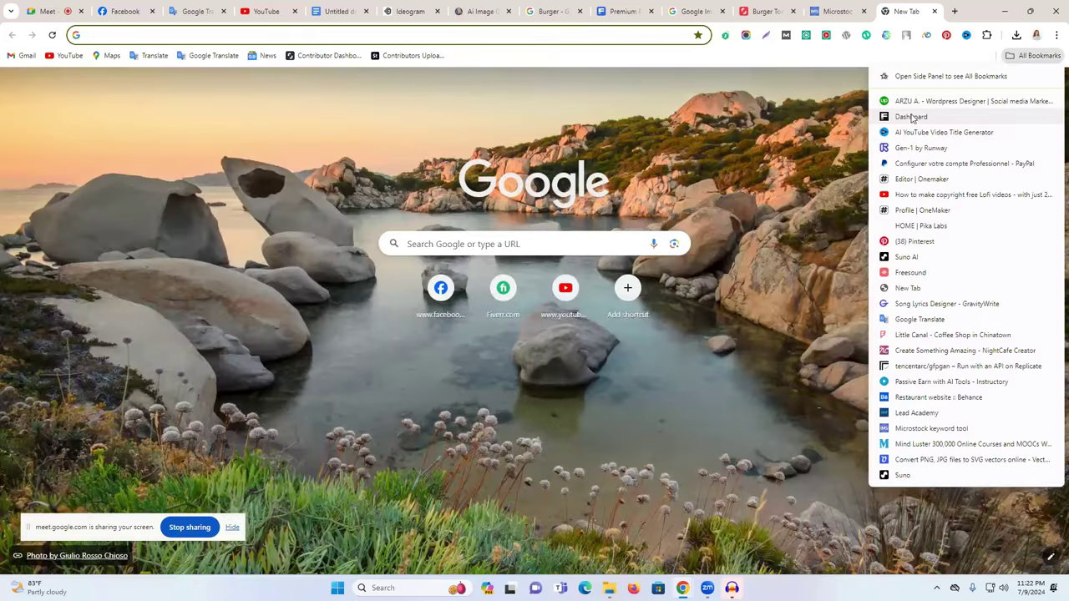
left_click(914, 117)
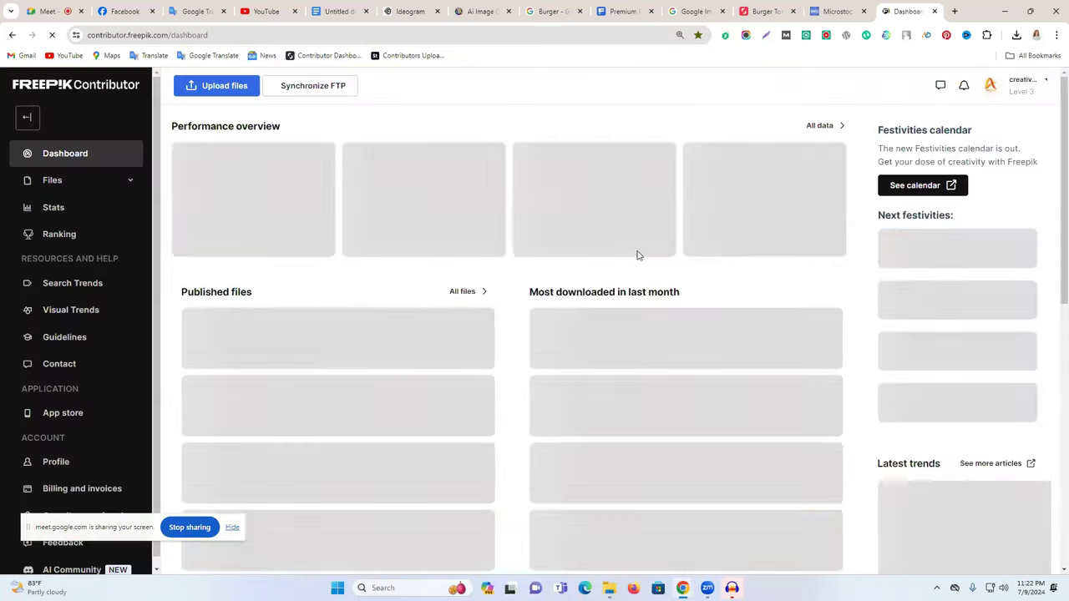
Upload the selected burger images from New folder (2) to Freepik Contributor
key("alt+Tab")
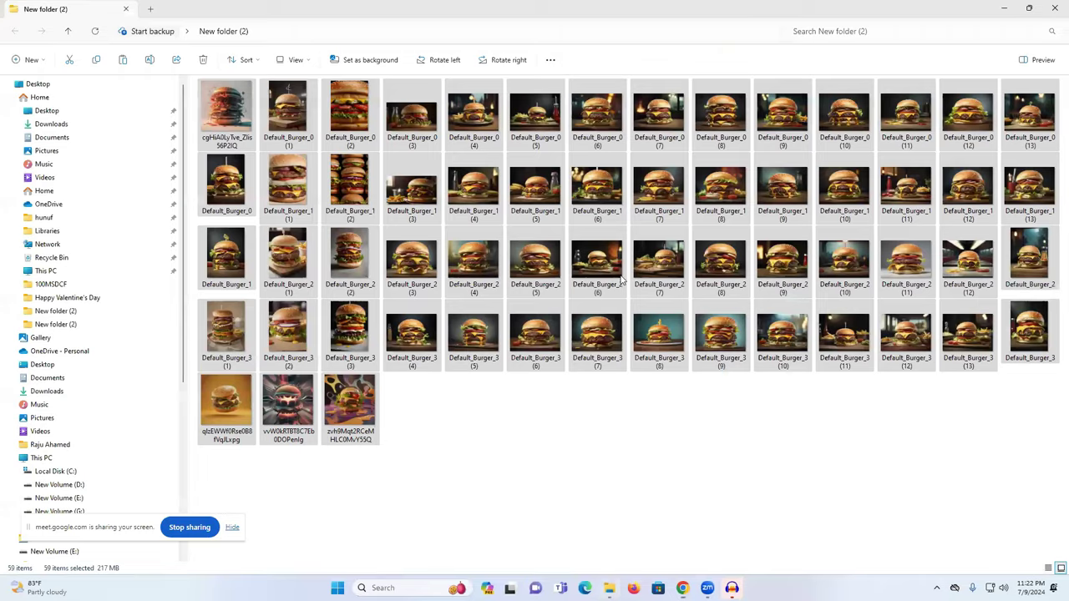
mouse_move(683, 583)
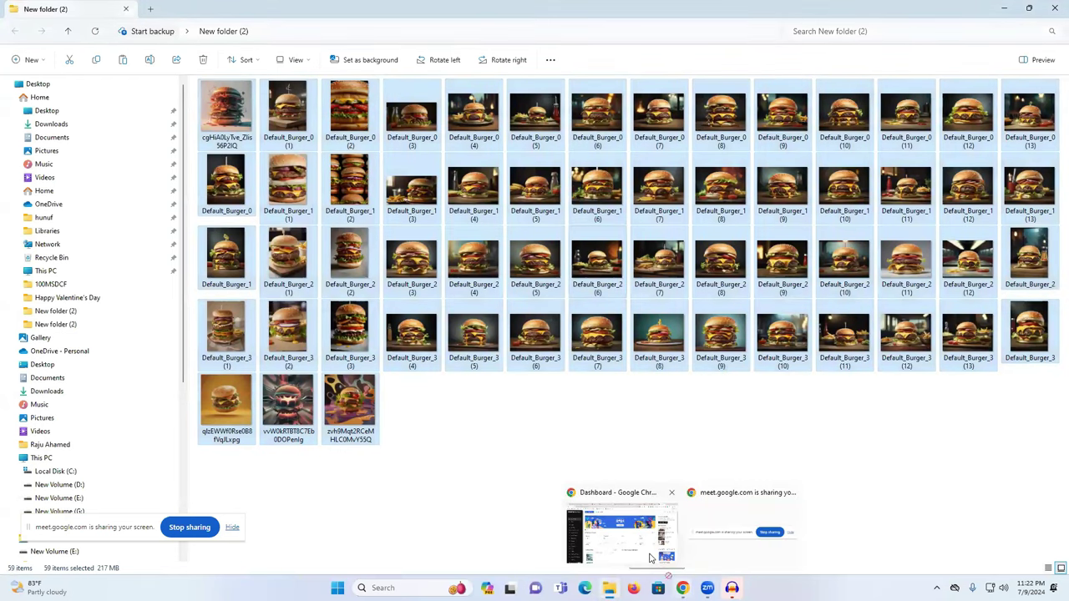
left_click_drag(651, 558, 899, 511)
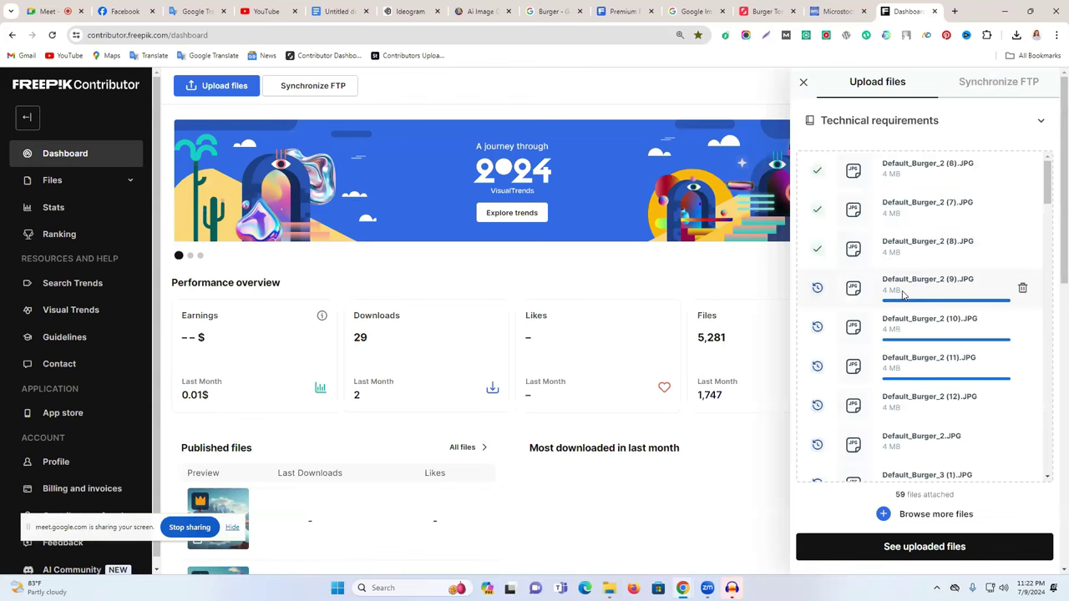
Check the upload status of the burger images in Freepik's list of attached files
scroll(902, 294, "down", 3)
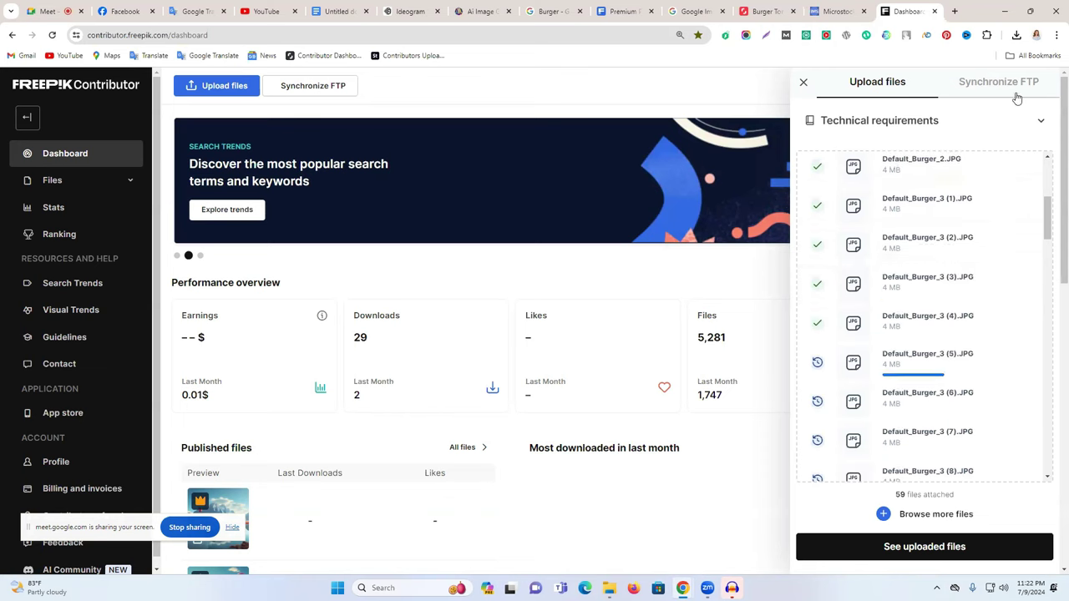
scroll(885, 324, "down", 3)
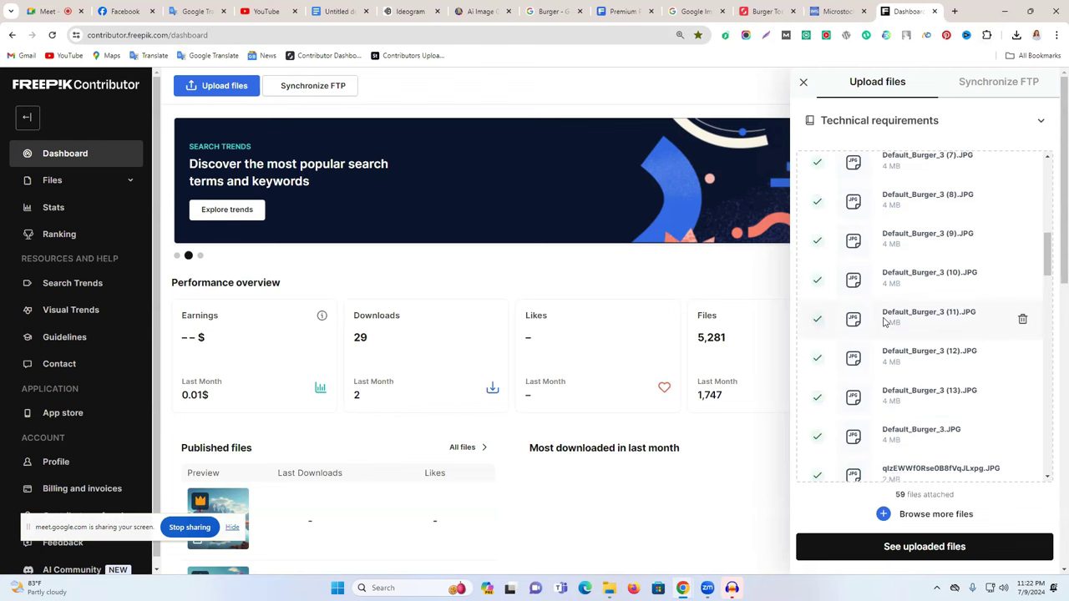
scroll(885, 324, "down", 10)
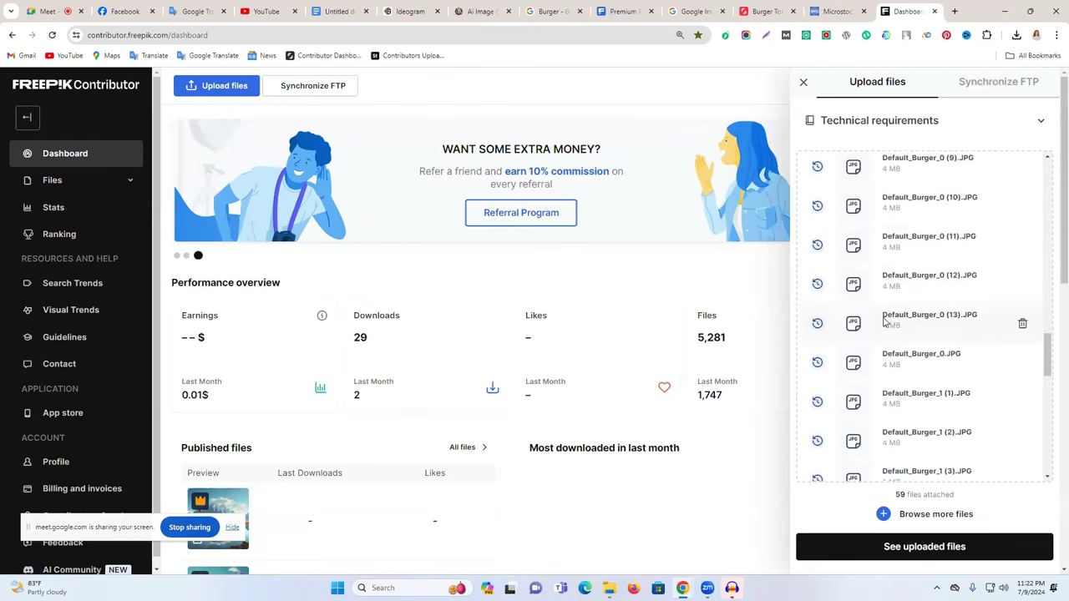
scroll(886, 324, "up", 6)
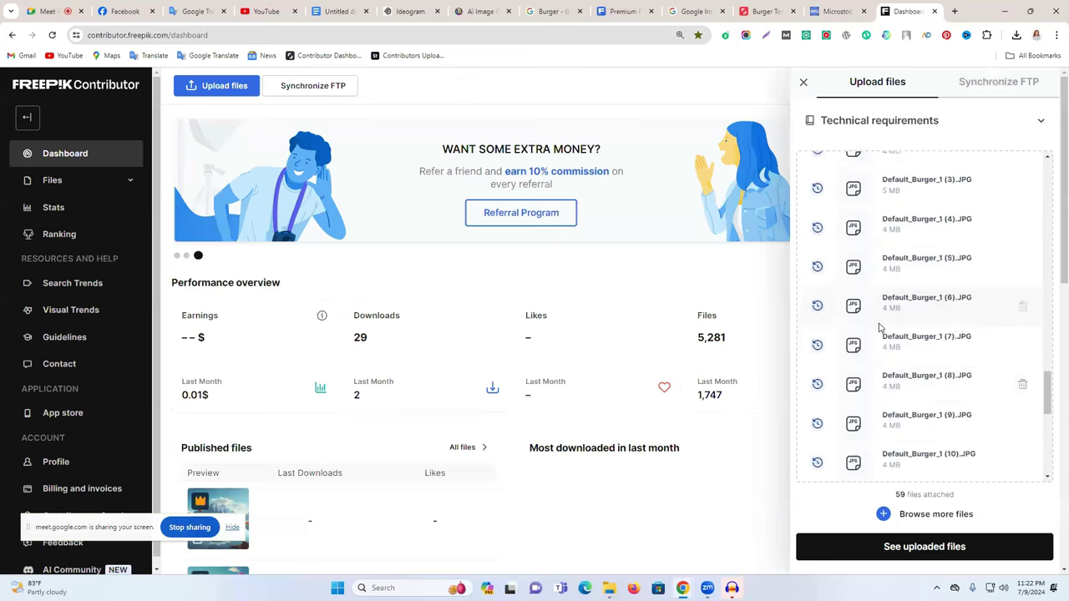
scroll(873, 284, "up", 10)
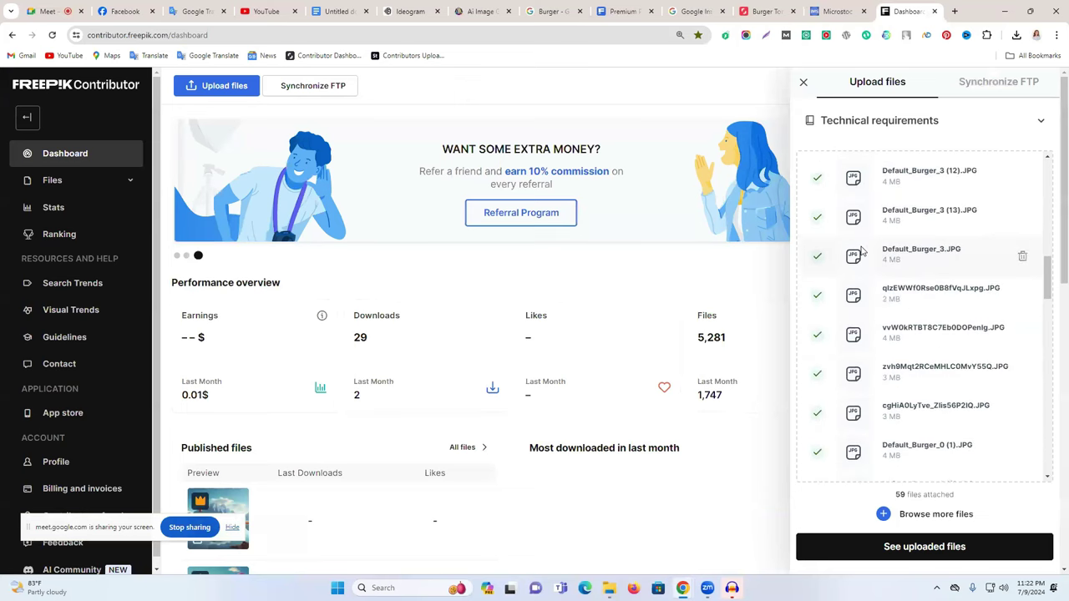
scroll(861, 250, "up", 5)
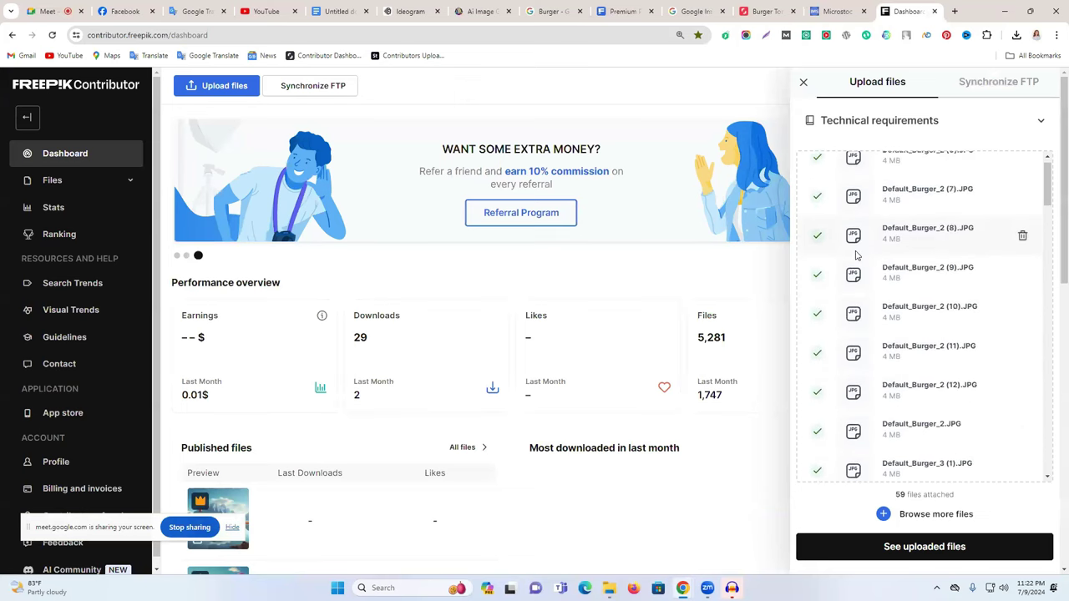
scroll(856, 255, "up", 1)
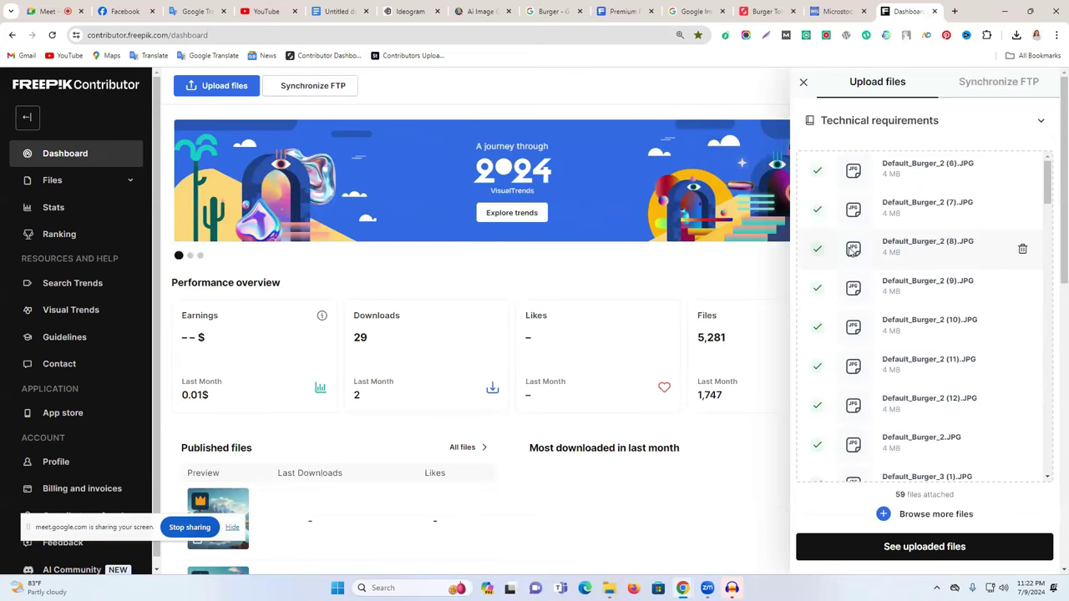
Review the attached burger images and open the page of uploaded files awaiting submission
scroll(867, 306, "up", 10)
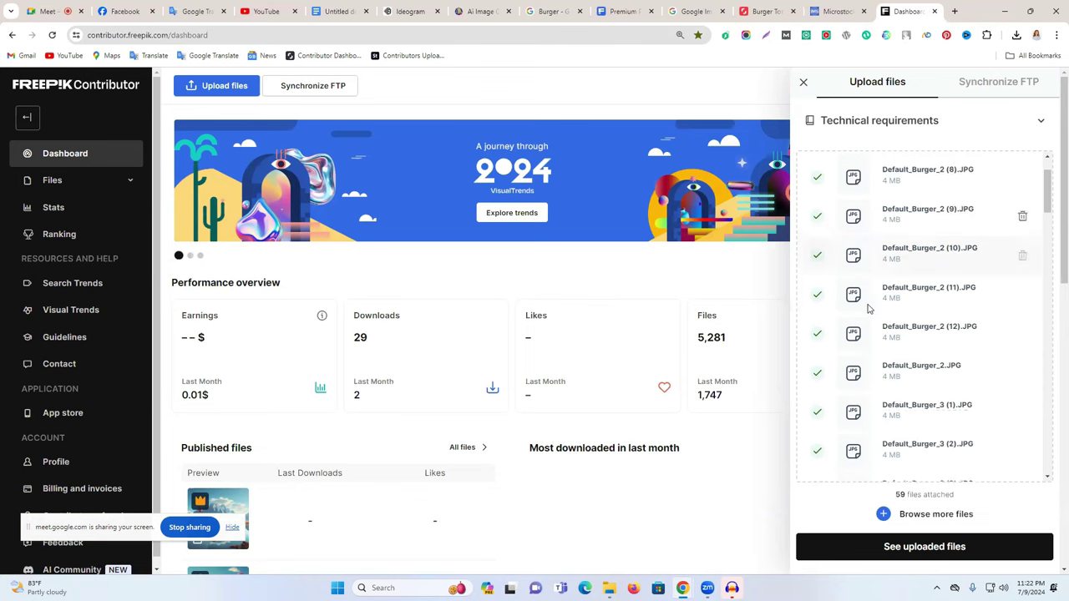
scroll(867, 309, "down", 5)
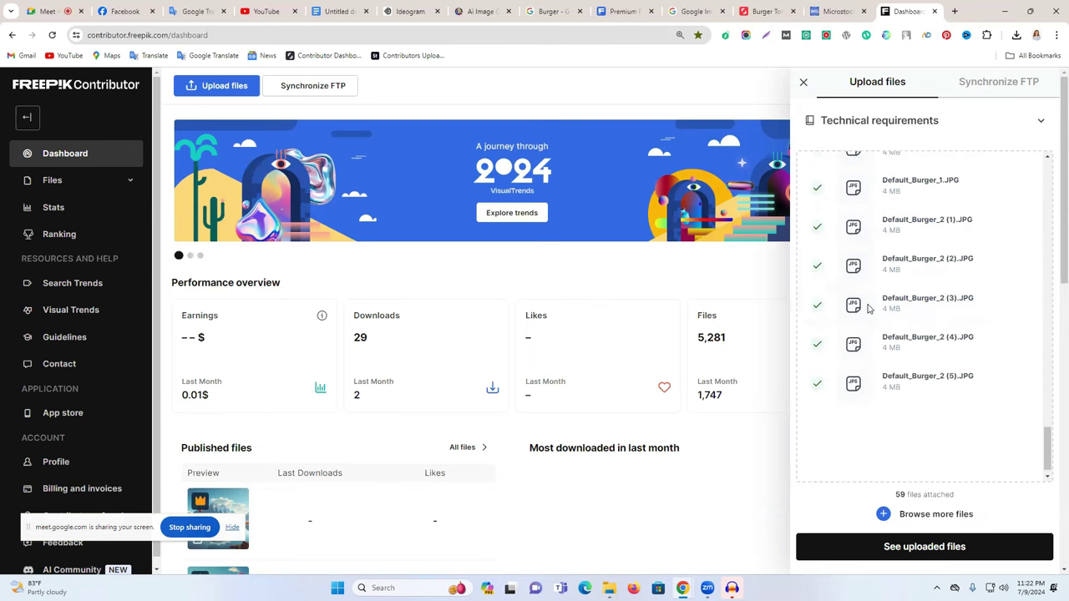
left_click(896, 551)
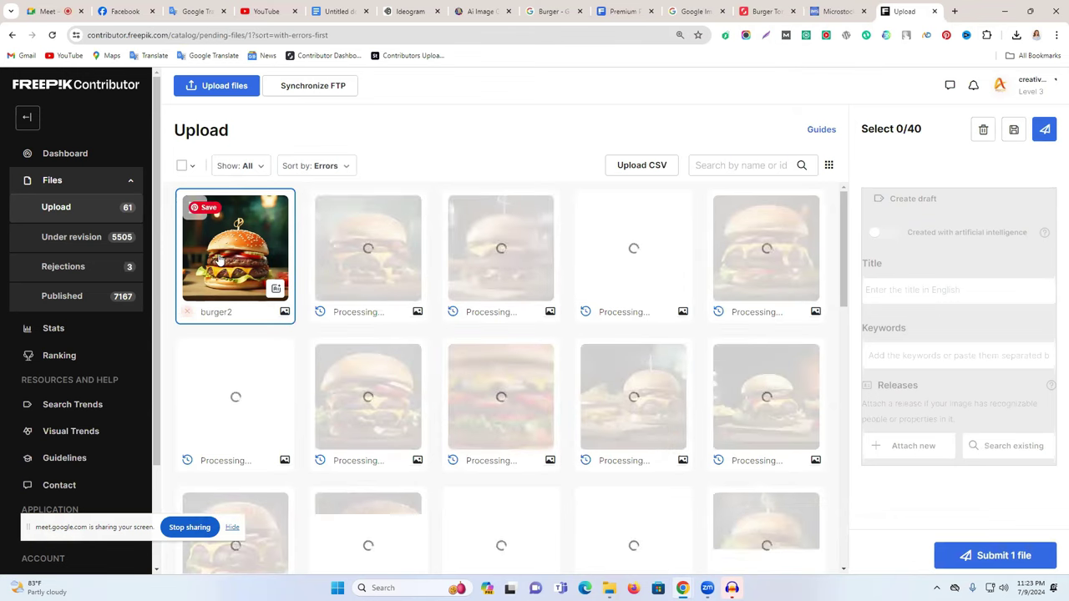
Delete the burger2 image from the pending uploads and look through the remaining burger images being processed
left_click(197, 221)
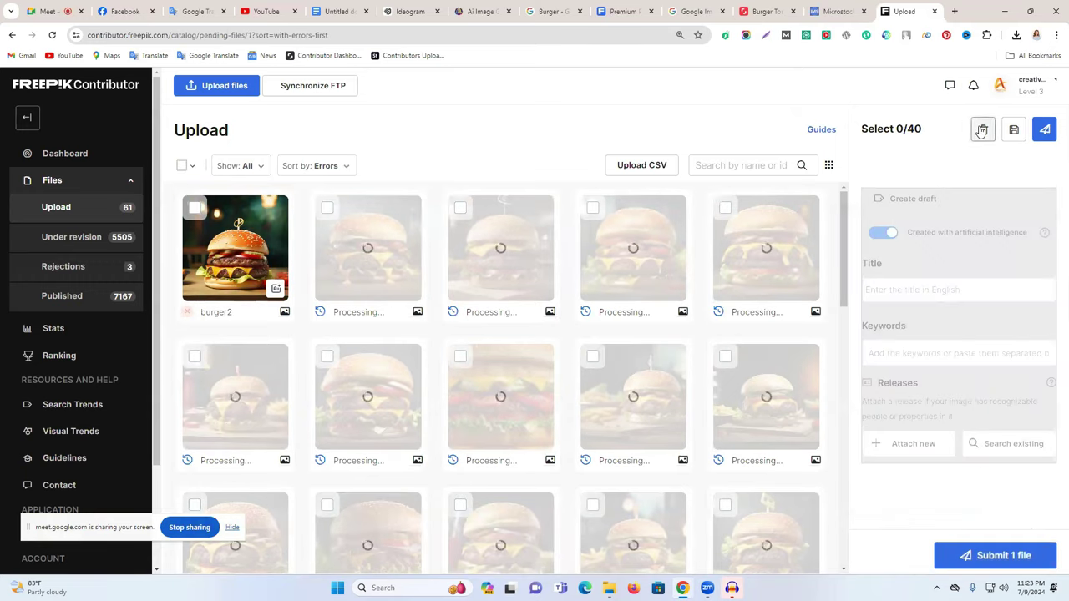
left_click(982, 129)
left_click(639, 365)
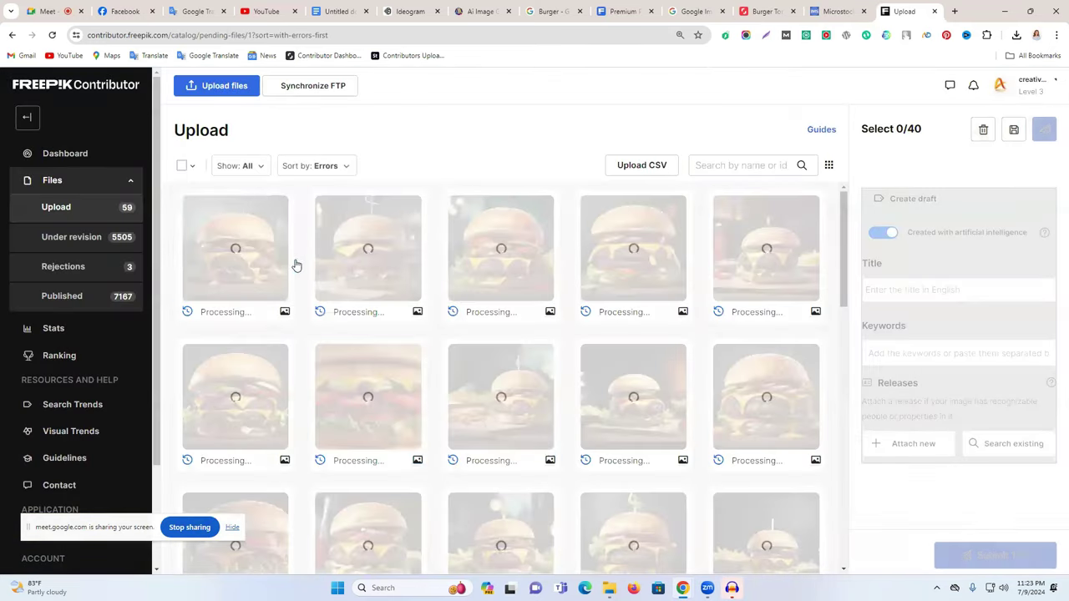
scroll(471, 446, "down", 15)
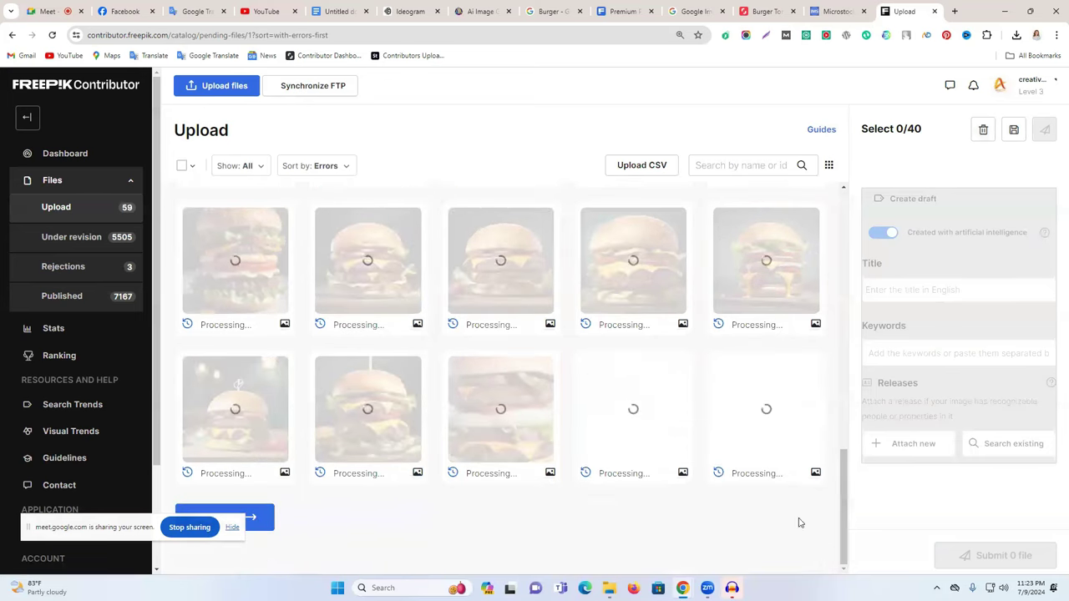